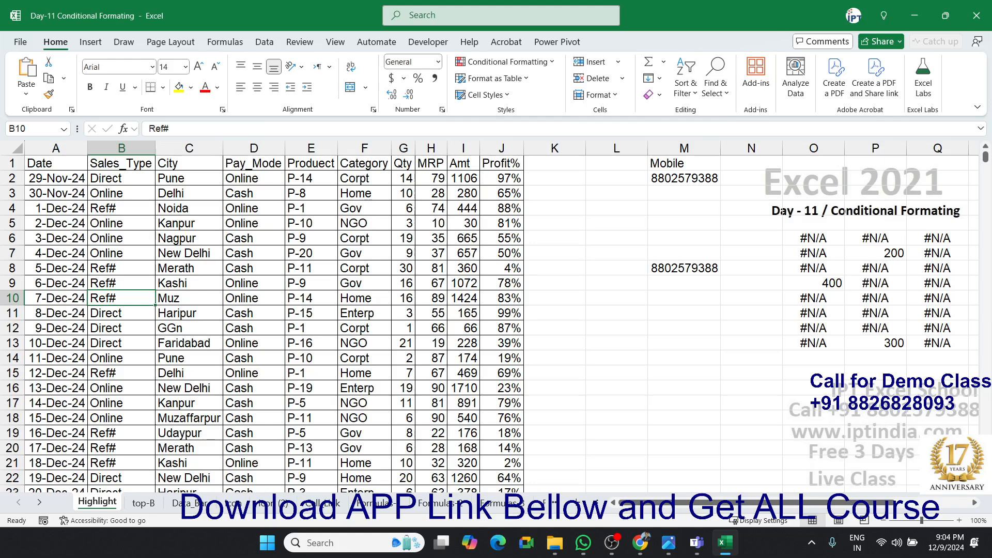
# Fill the Qty cell G6 in the 3-Dec-24 row with yellow.
pyautogui.click(124, 331)
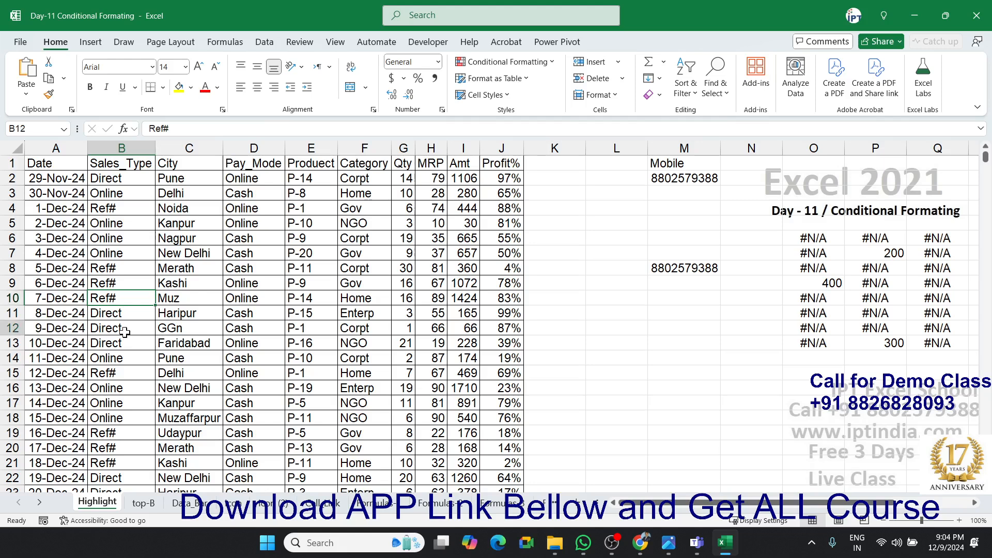
pyautogui.click(226, 284)
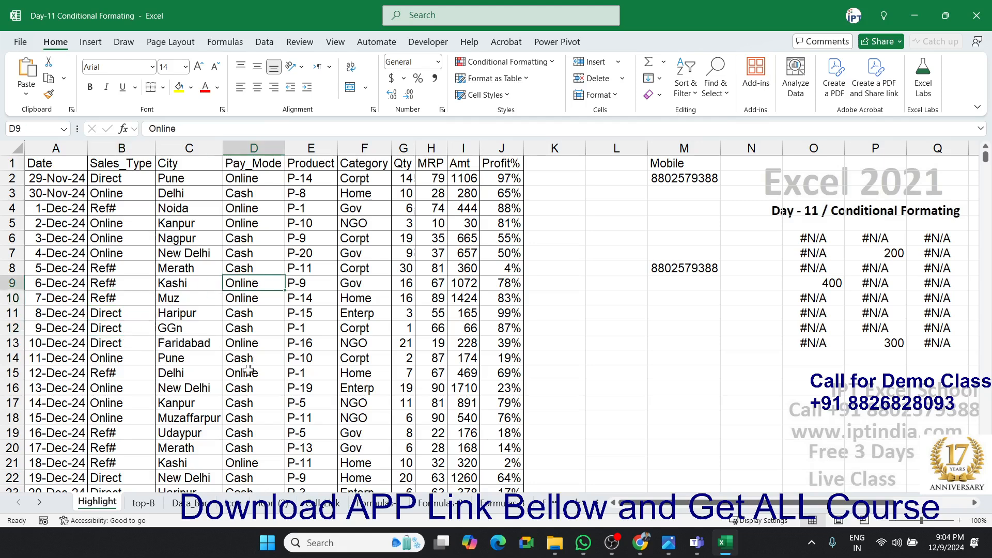
pyautogui.click(392, 241)
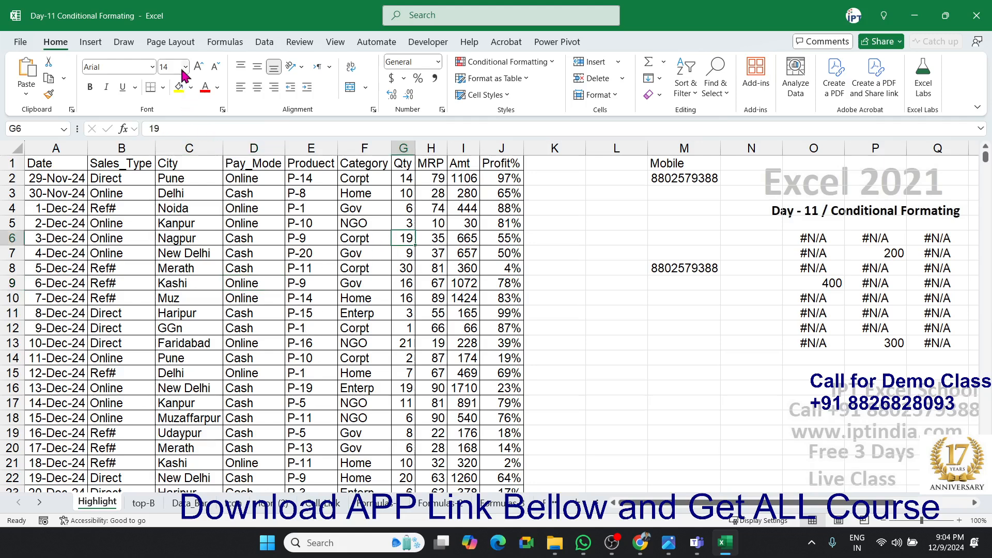
pyautogui.click(179, 87)
pyautogui.hotkey('alt', 'Tab')
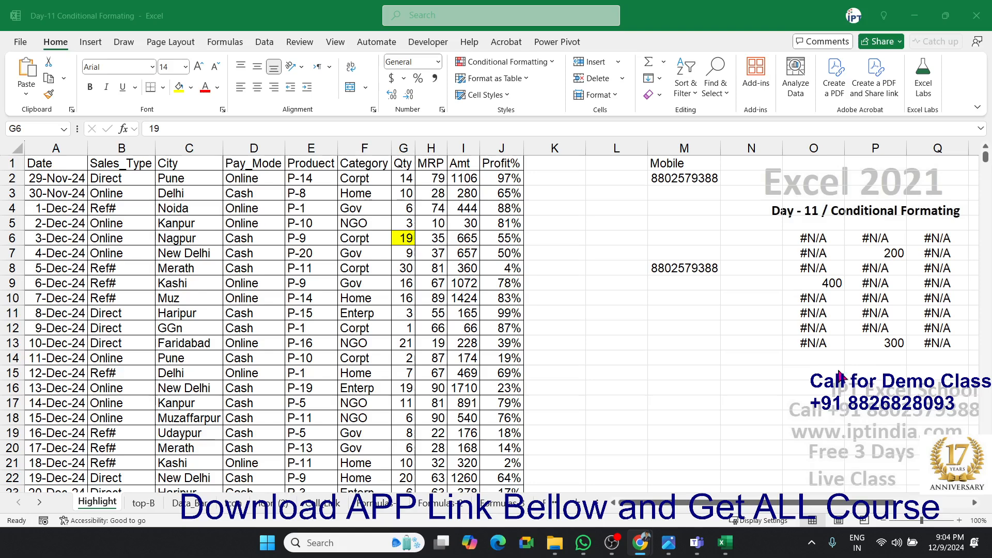
pyautogui.hotkey('alt', 'Tab')
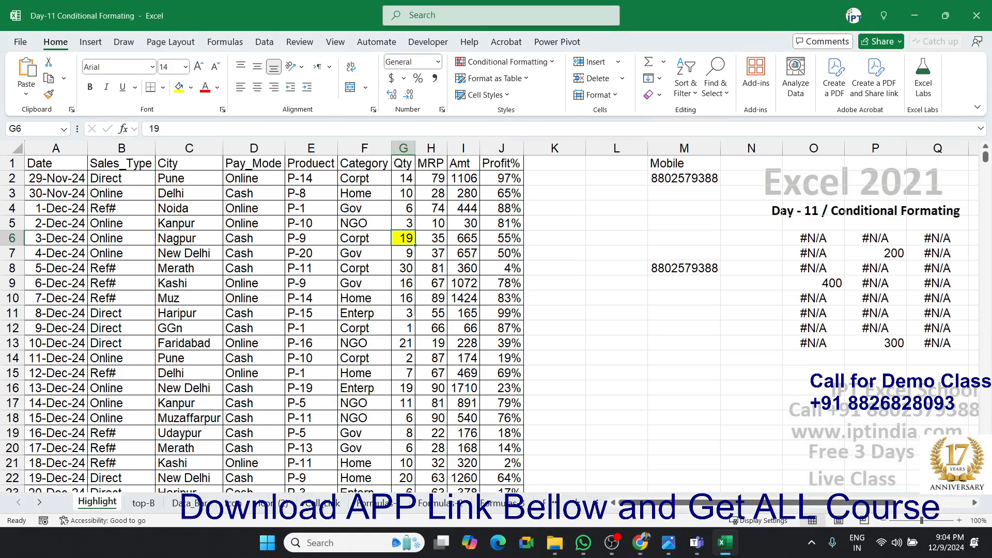
pyautogui.hotkey('alt', 'Tab')
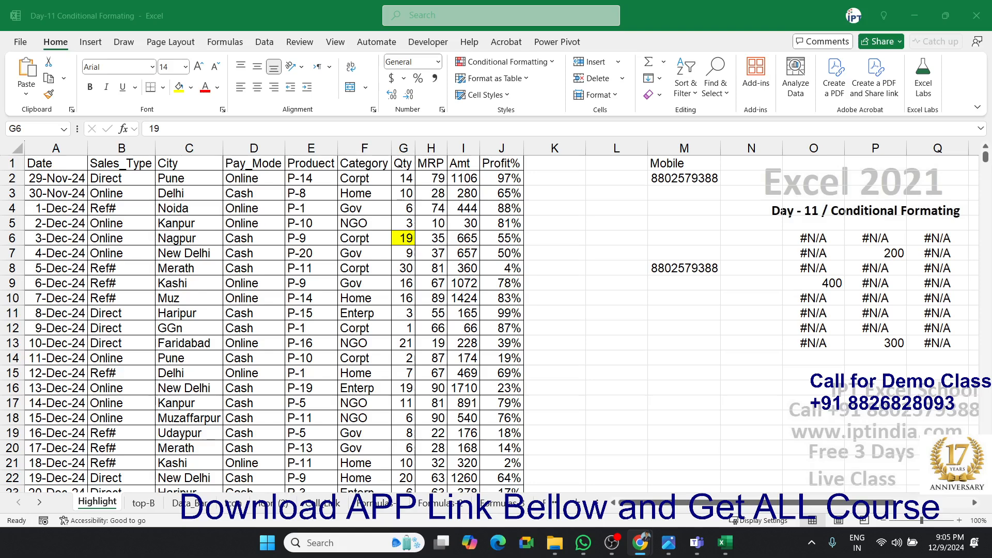
pyautogui.click(398, 238)
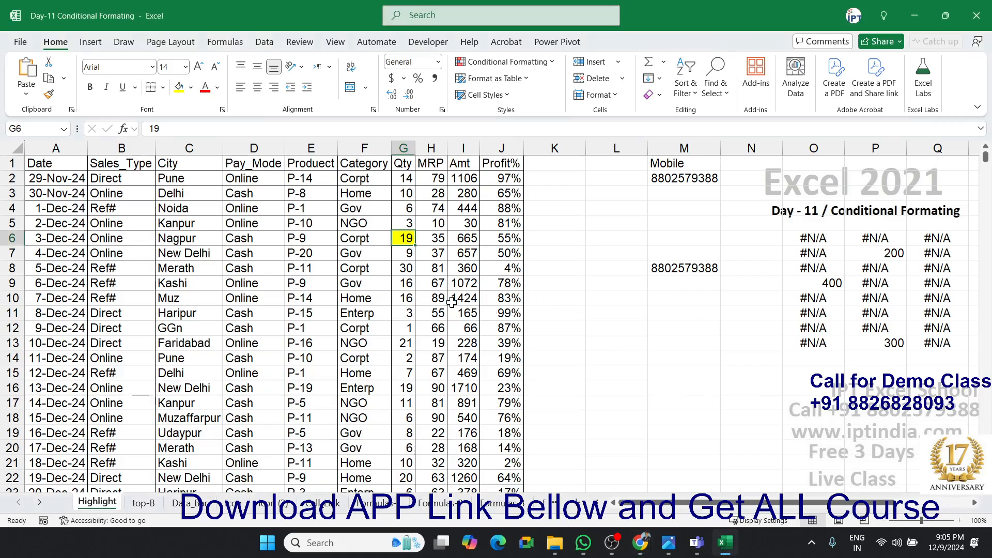
pyautogui.moveTo(397, 236); pyautogui.dragTo(364, 238)
pyautogui.scroll(-7, 365, 237)
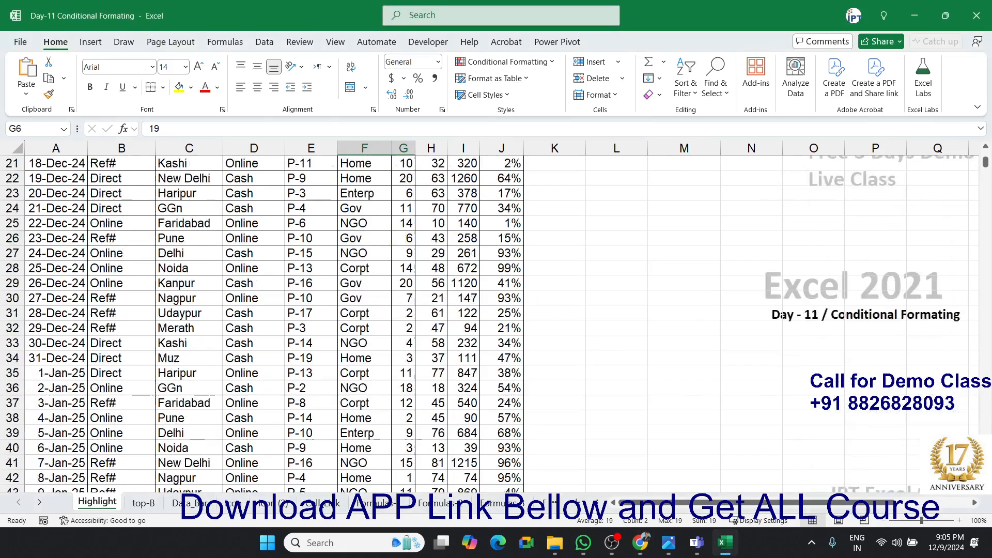
pyautogui.scroll(7, 365, 238)
pyautogui.hotkey('alt', 'Tab')
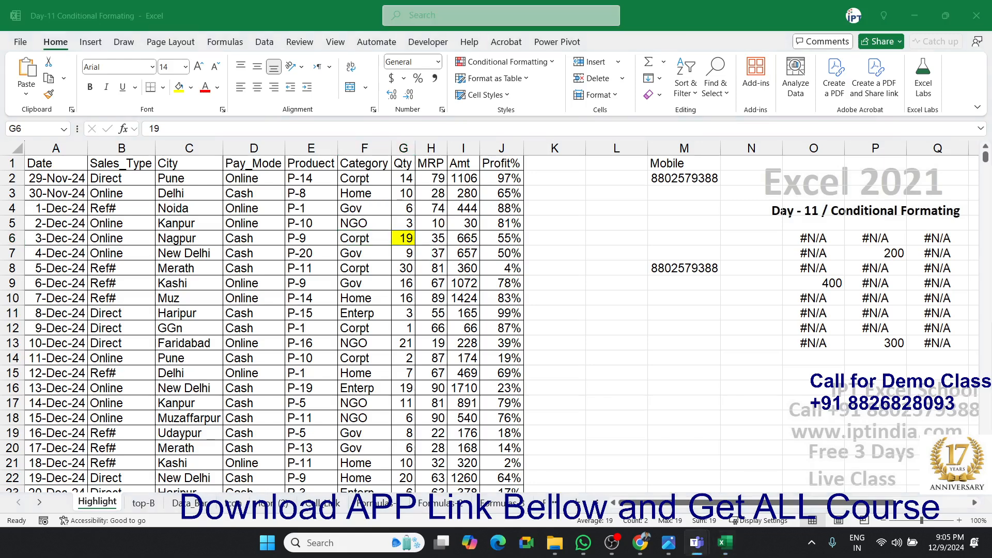
pyautogui.hotkey('alt', 'Tab')
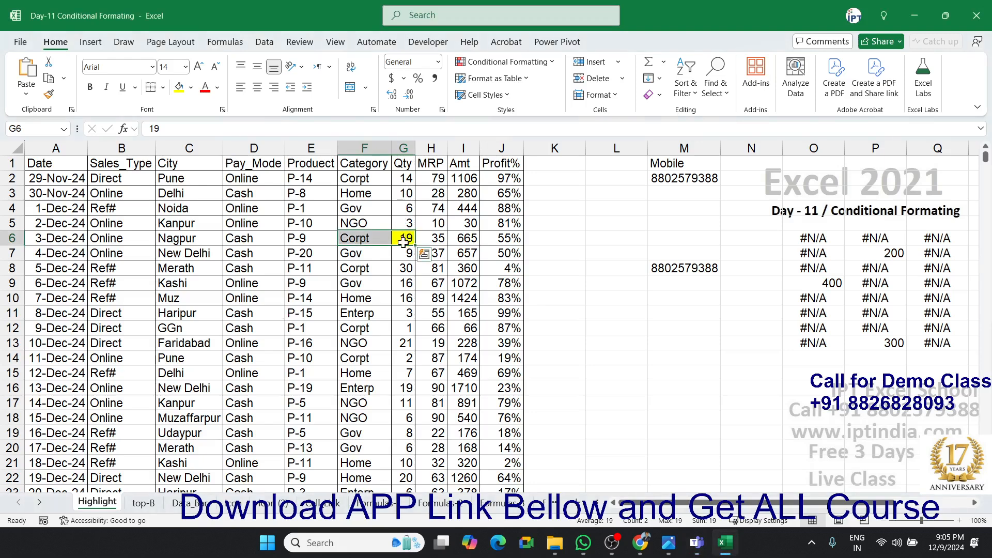
# Undo the yellow fill on Qty cell G6 and enter 19 in it again.
pyautogui.click(403, 242)
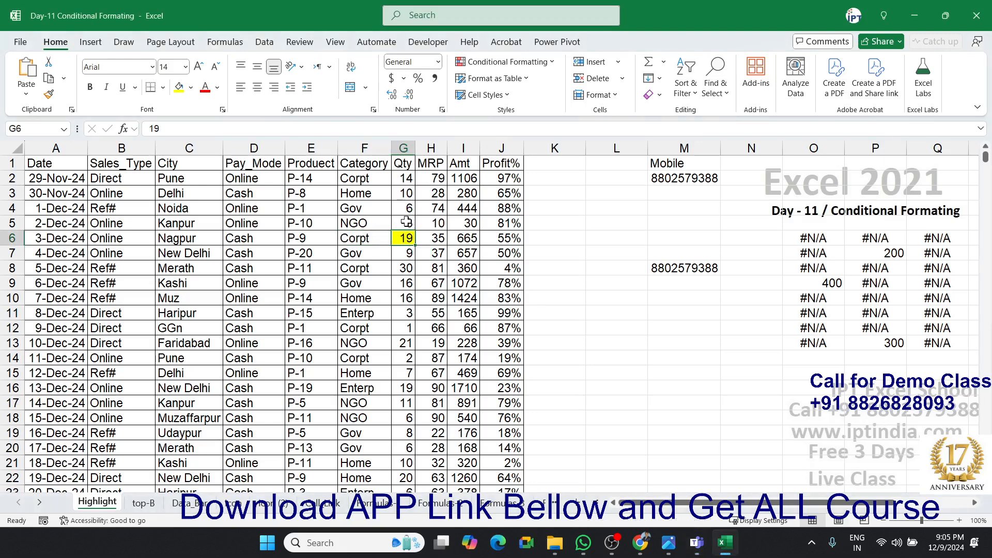
pyautogui.hotkey('ctrl', 'z')
pyautogui.write('19')
pyautogui.press('Return')
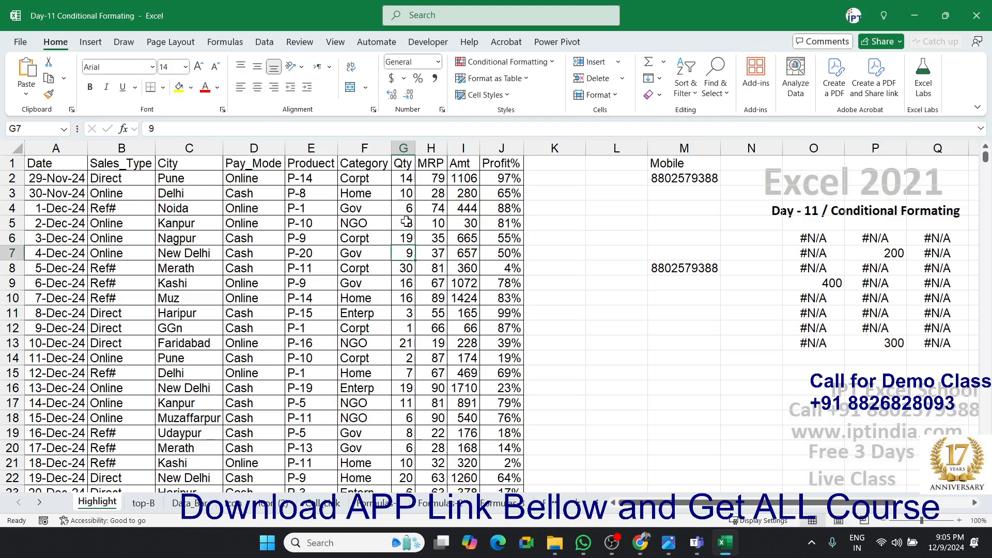
# Start a Greater Than highlight rule on the whole Qty column with 15 as the threshold.
pyautogui.click(406, 149)
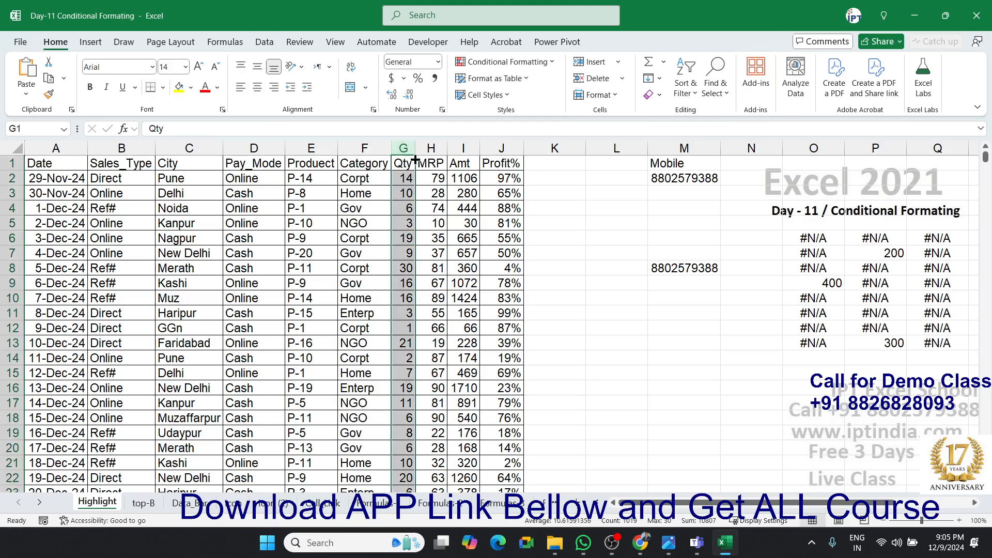
pyautogui.scroll(-3, 403, 356)
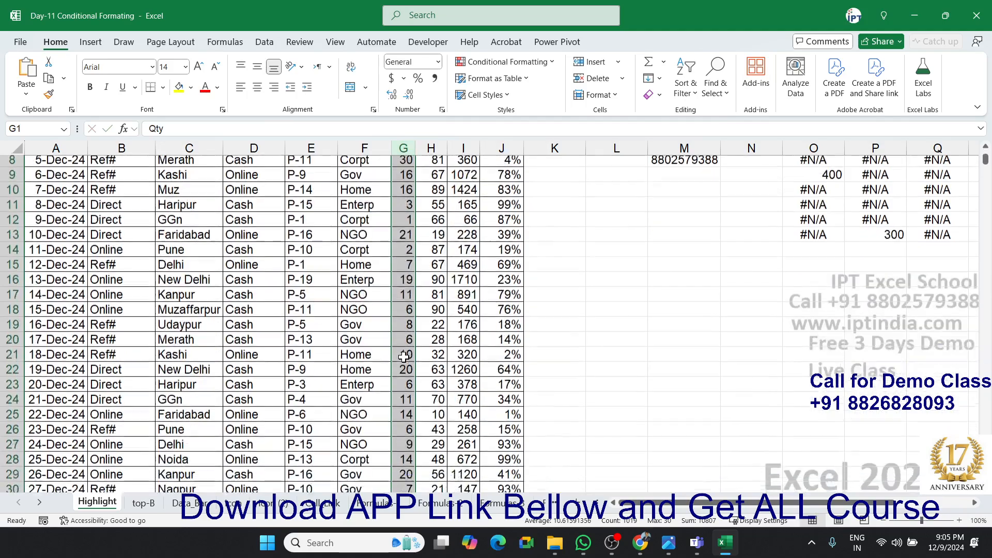
pyautogui.scroll(-3, 404, 356)
pyautogui.scroll(6, 405, 342)
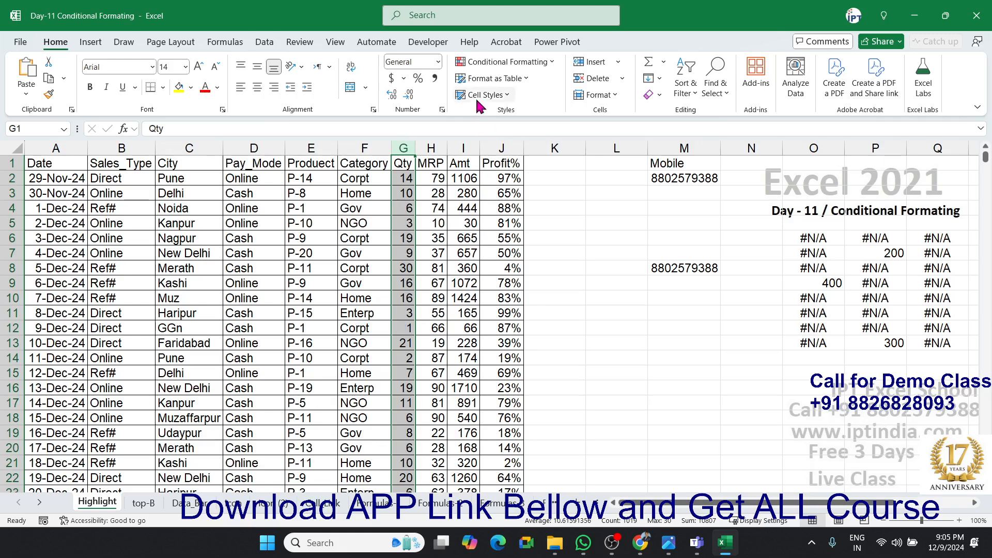
pyautogui.click(474, 63)
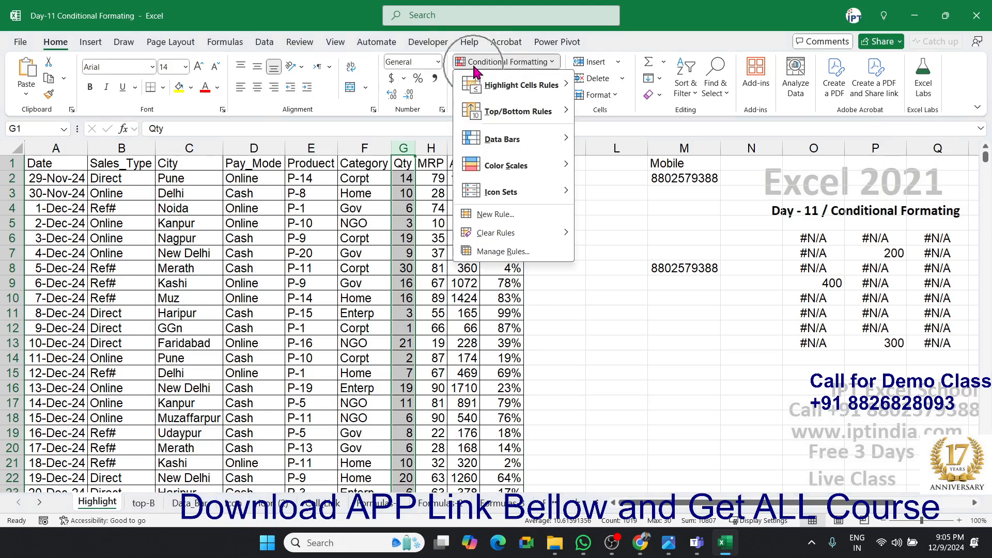
pyautogui.moveTo(505, 94)
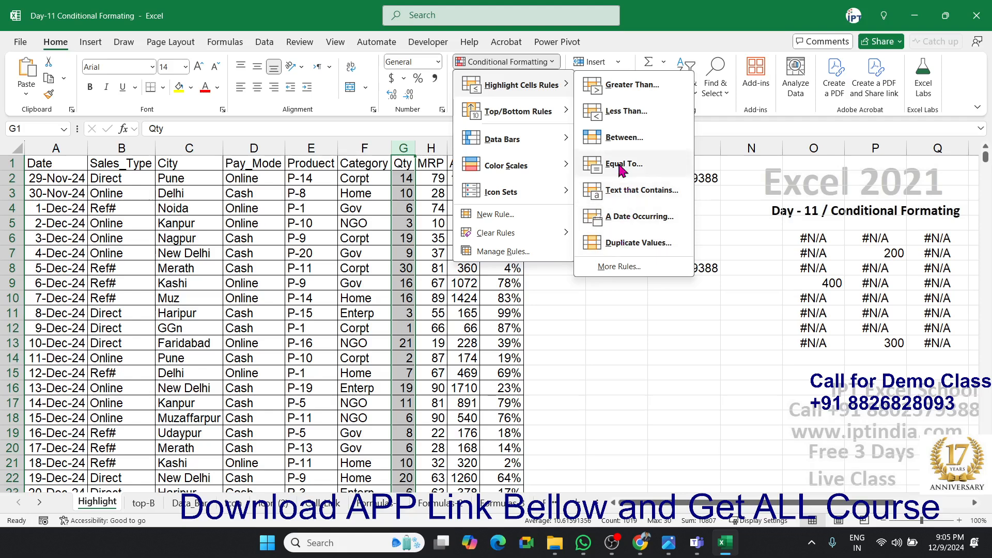
pyautogui.click(634, 85)
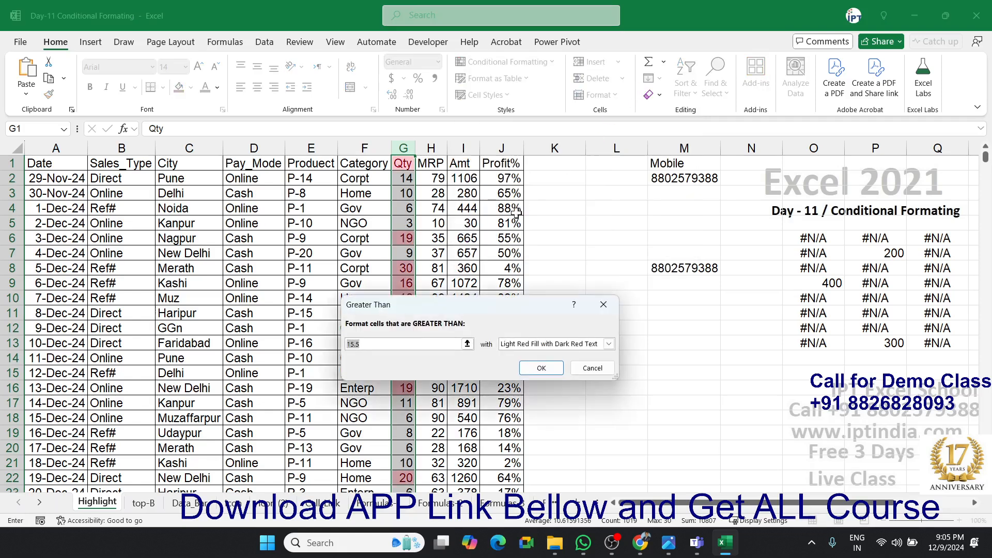
pyautogui.moveTo(469, 306); pyautogui.dragTo(642, 231)
pyautogui.click(556, 268)
pyautogui.doubleClick(556, 268)
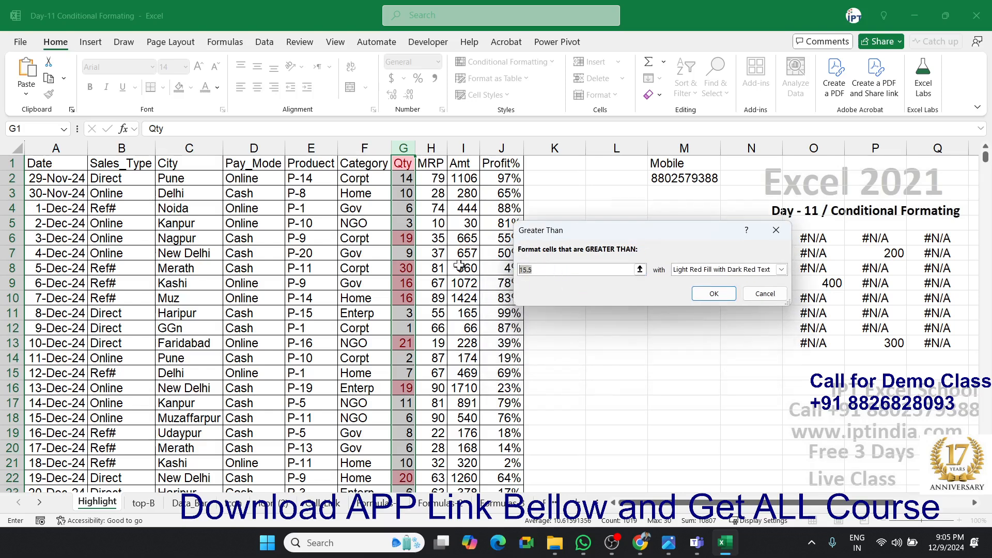
pyautogui.write('15')
# Try the rule formats Yellow Fill with Dark Yellow Text, Green Fill with Dark Green Text, and Light Red Fill.
pyautogui.click(685, 272)
pyautogui.click(684, 271)
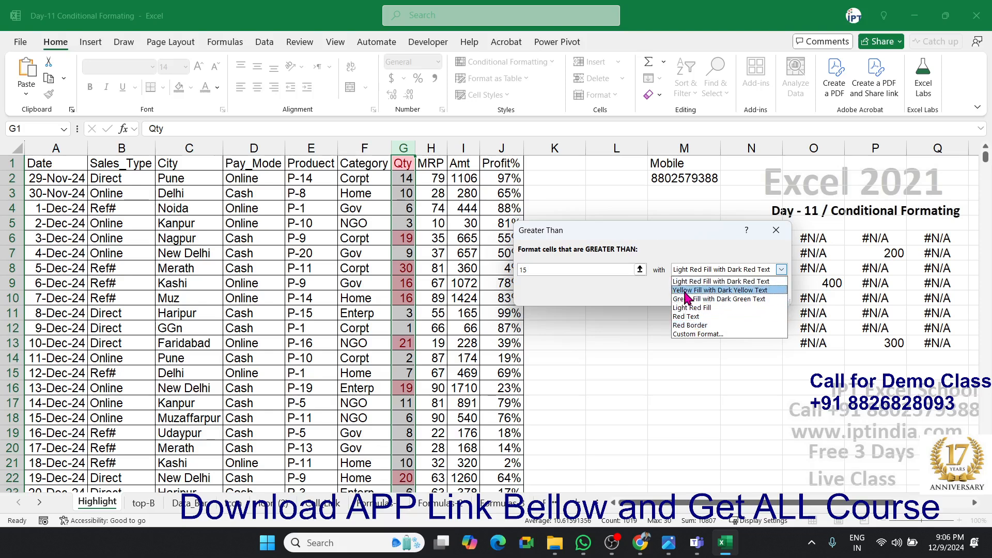
pyautogui.click(688, 290)
pyautogui.click(684, 271)
pyautogui.click(691, 300)
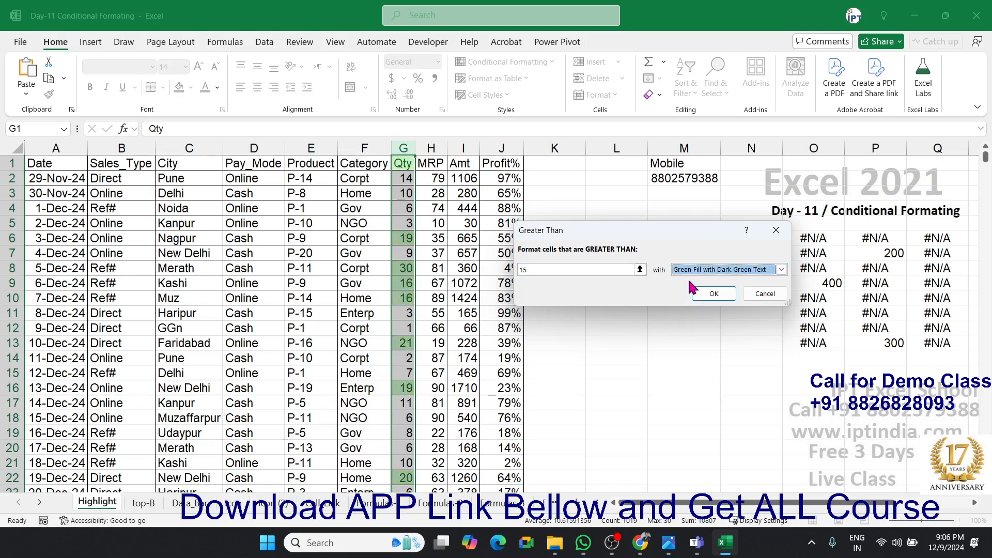
pyautogui.click(687, 270)
pyautogui.click(693, 309)
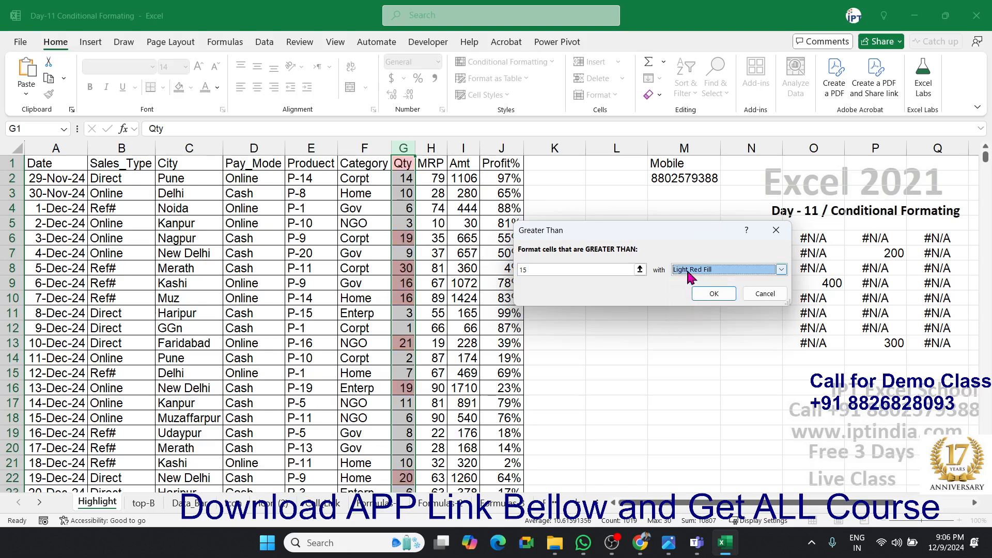
# Give the Greater Than rule a custom format with a yellow background fill and apply it to the Qty column.
pyautogui.click(685, 269)
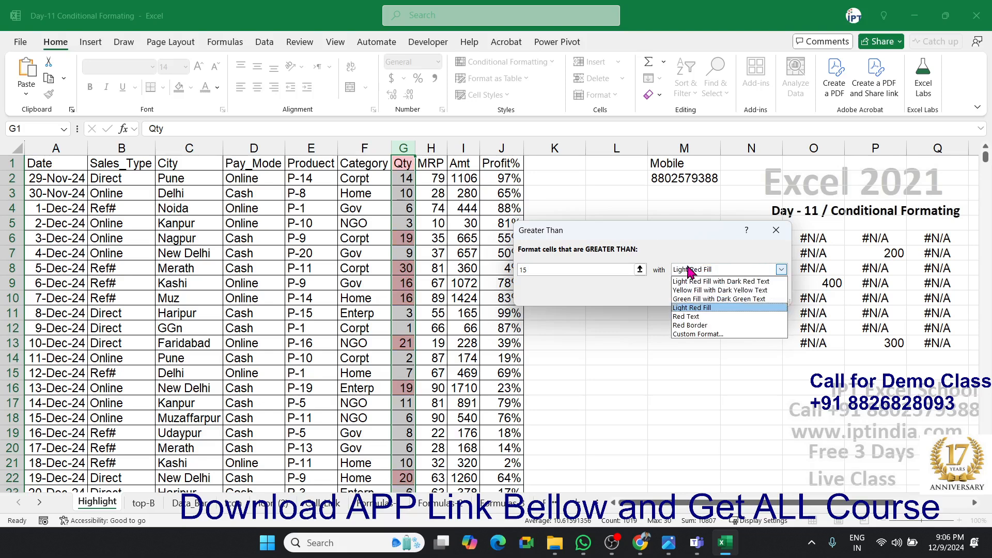
pyautogui.click(714, 335)
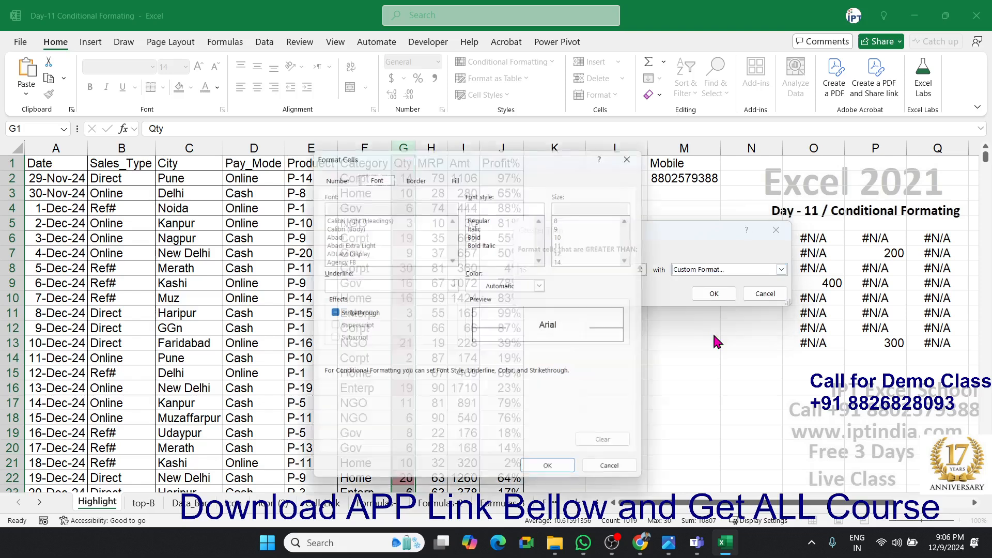
pyautogui.moveTo(467, 156); pyautogui.dragTo(337, 113)
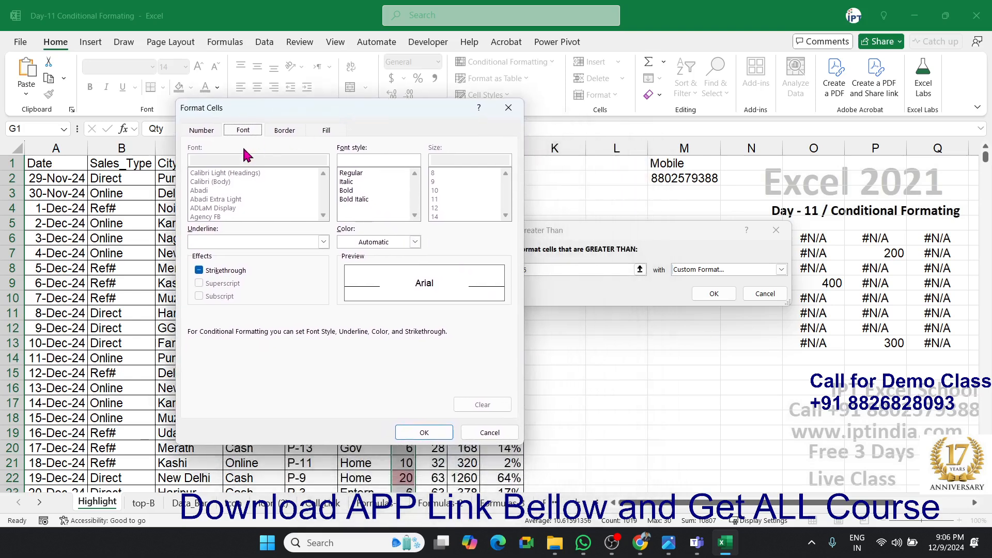
pyautogui.click(206, 132)
pyautogui.click(243, 130)
pyautogui.click(285, 131)
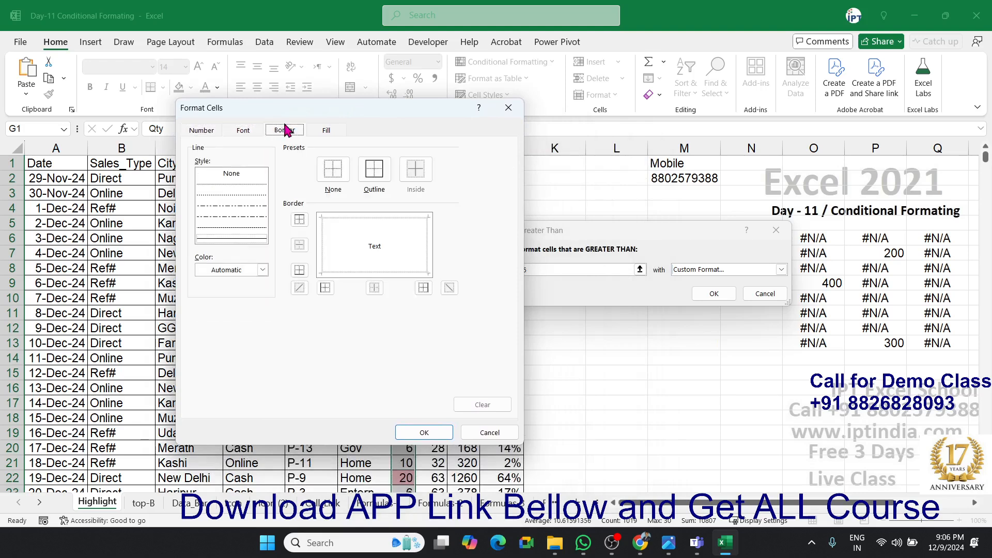
pyautogui.click(317, 129)
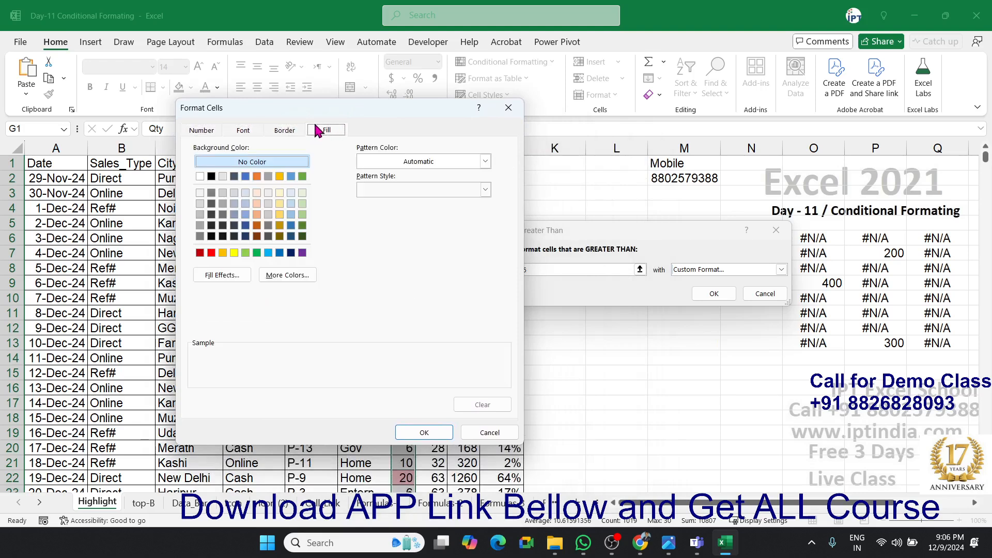
pyautogui.click(234, 252)
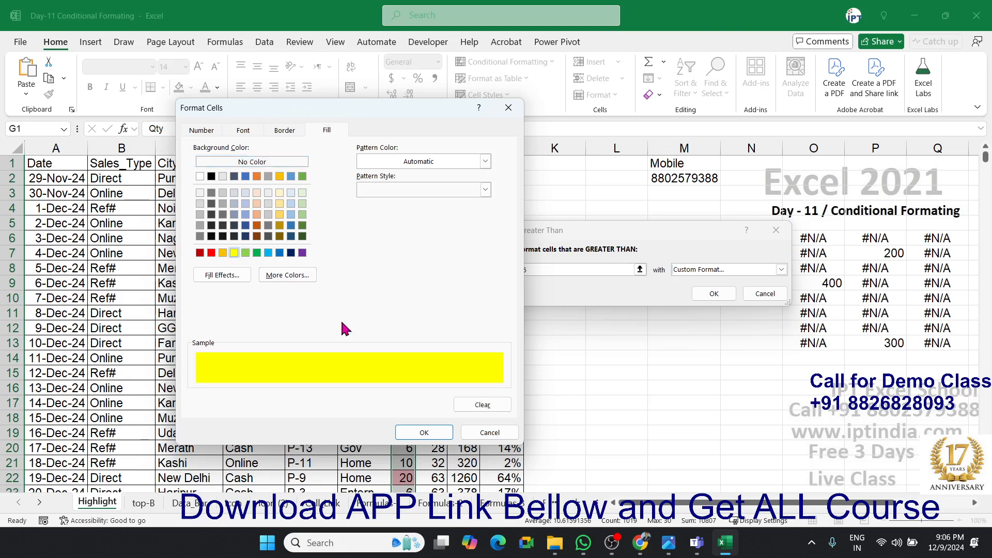
pyautogui.click(419, 433)
pyautogui.click(713, 294)
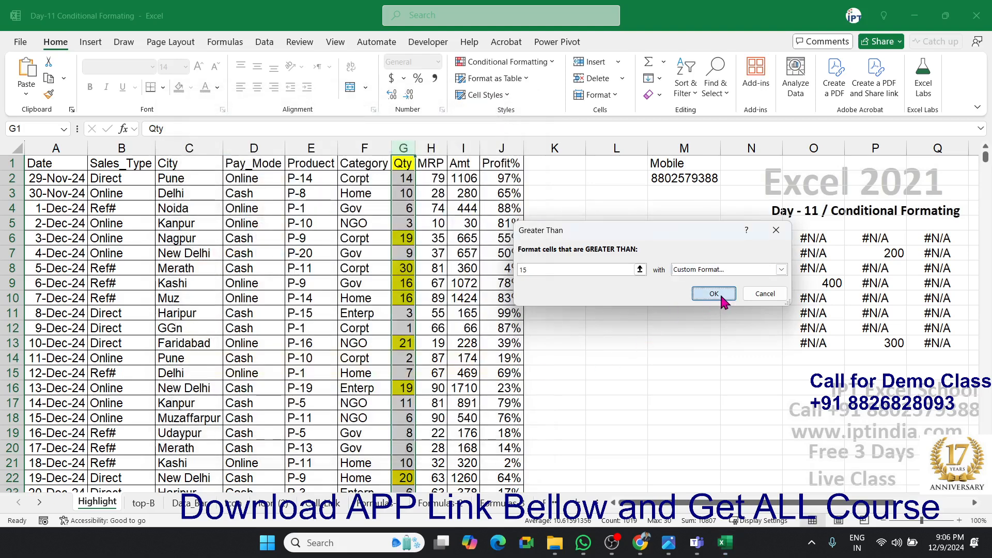
pyautogui.click(486, 316)
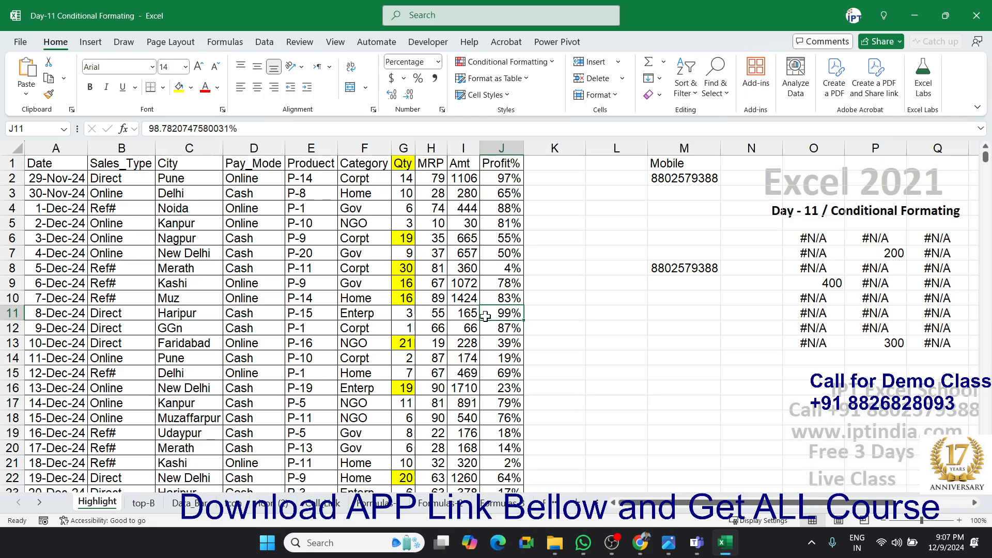
pyautogui.scroll(-17, 361, 336)
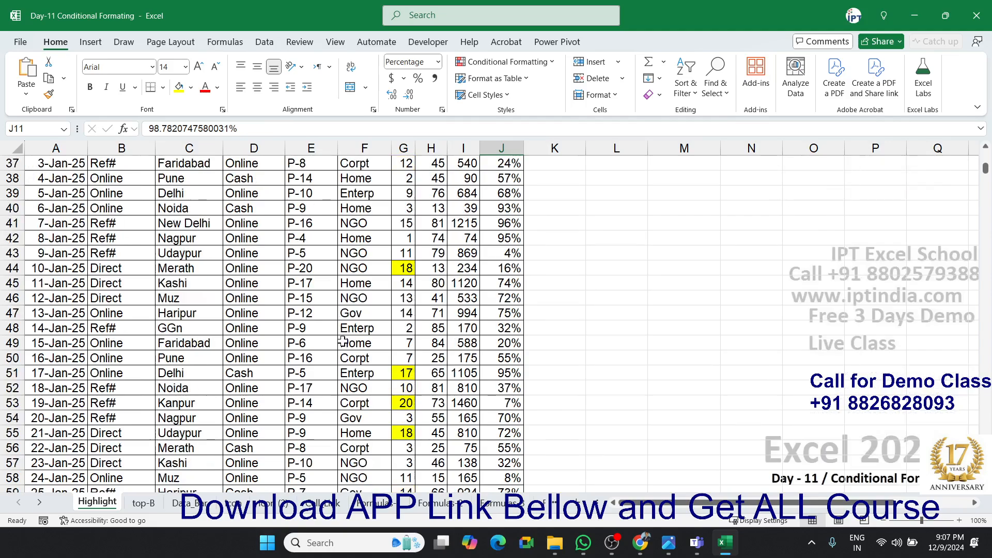
pyautogui.scroll(-8, 343, 337)
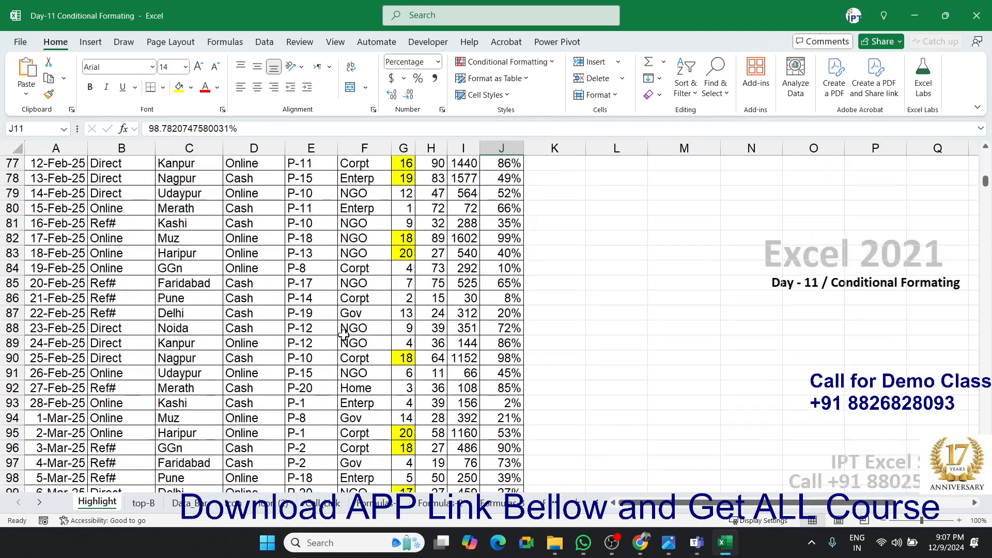
pyautogui.scroll(20, 390, 328)
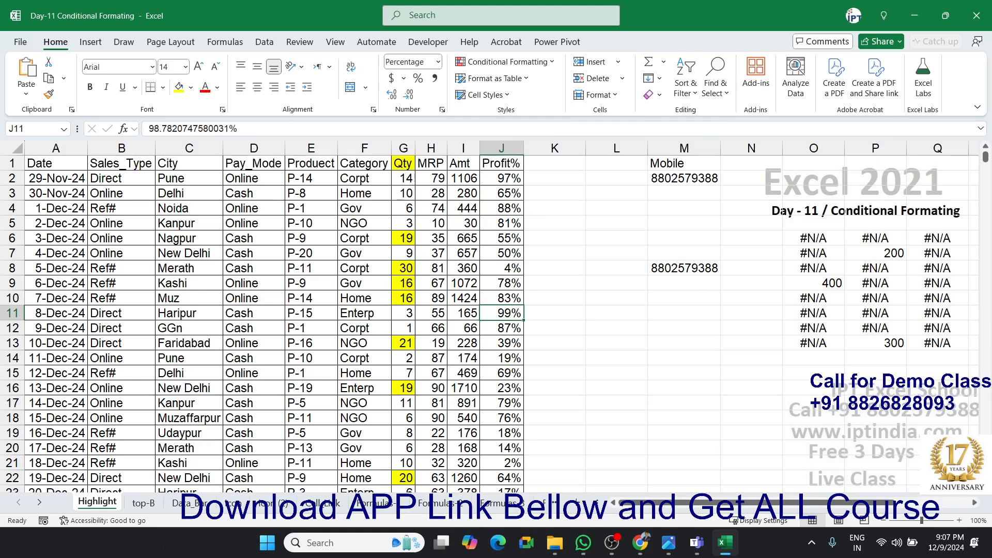
pyautogui.hotkey('alt', 'Tab')
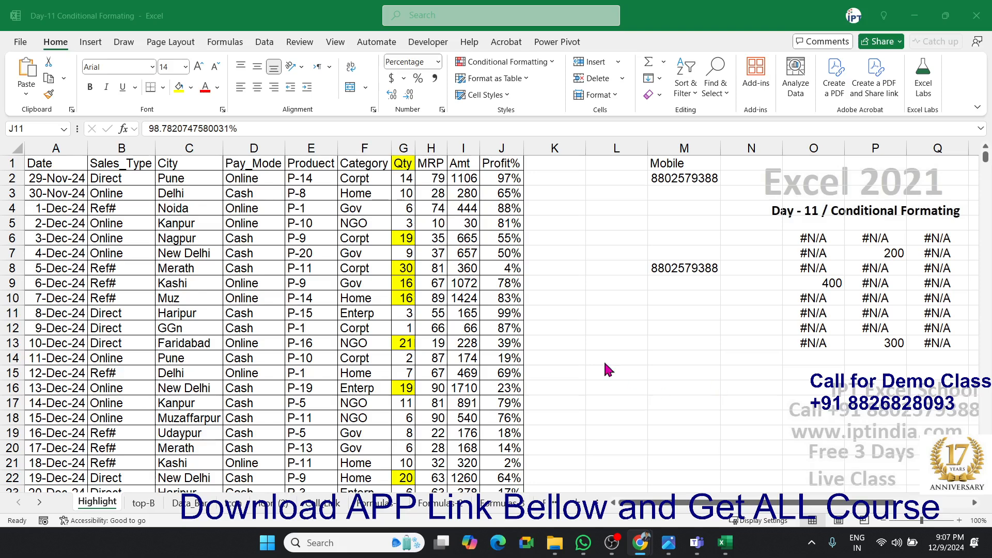
pyautogui.click(511, 345)
pyautogui.click(382, 239)
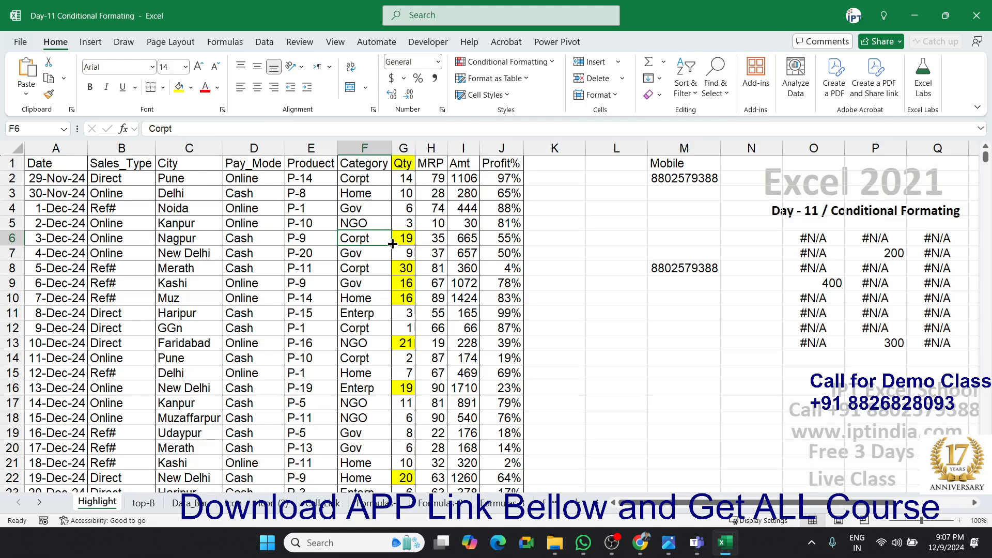
# Change the Qty values to 60 in cell G4 and 9 in cell G6 to test the highlight rule.
pyautogui.click(400, 284)
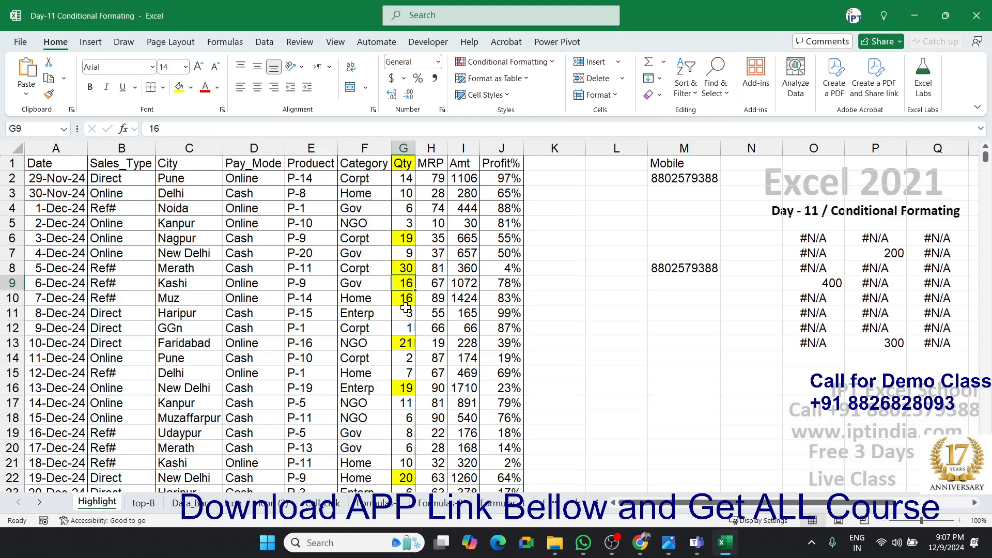
pyautogui.click(403, 211)
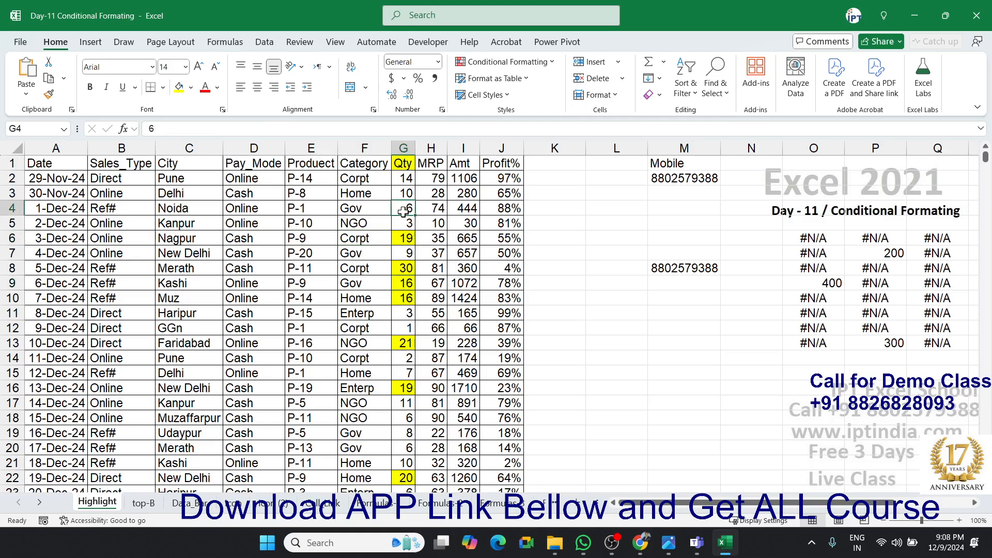
pyautogui.write('60')
pyautogui.press('Return')
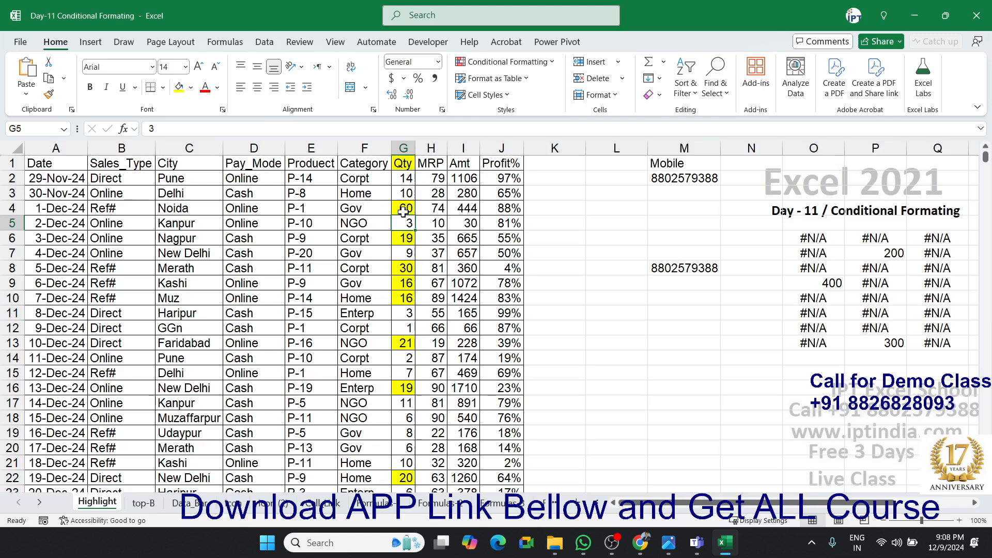
pyautogui.click(398, 240)
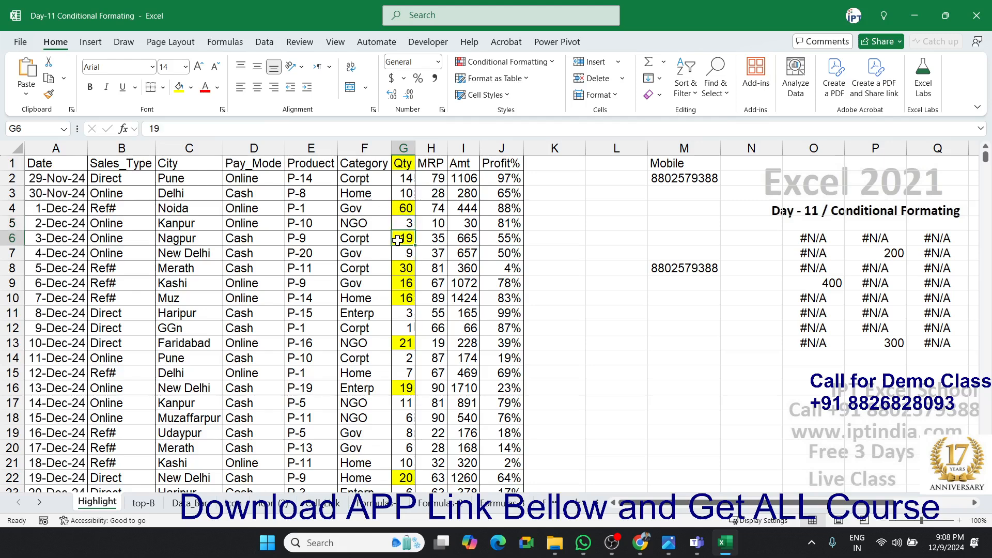
pyautogui.write('9')
pyautogui.press('Return')
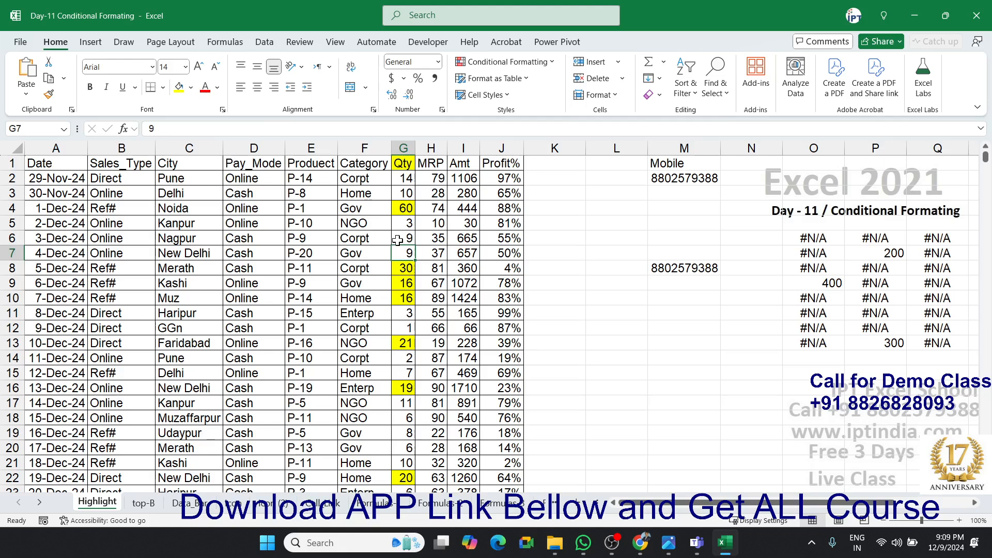
pyautogui.click(431, 148)
pyautogui.click(496, 62)
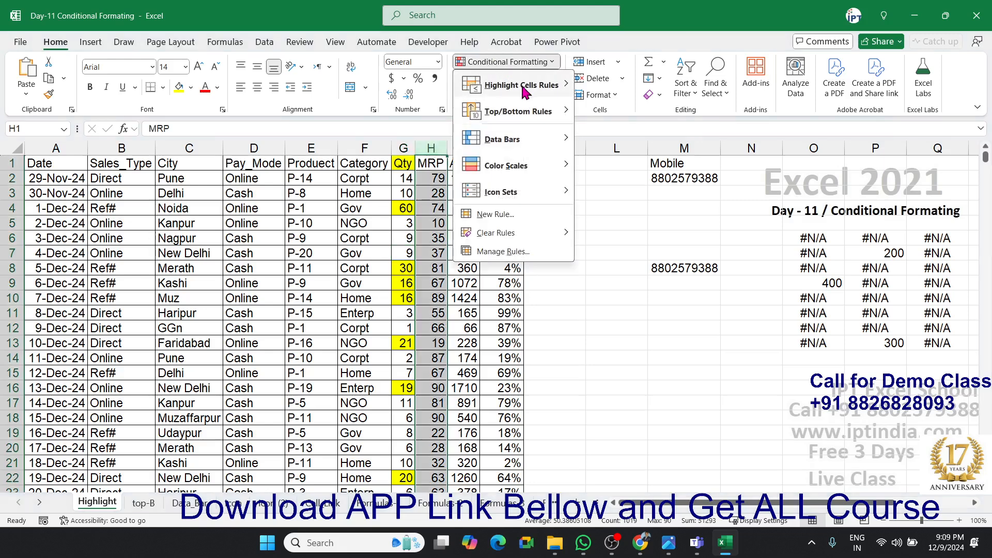
pyautogui.moveTo(522, 85)
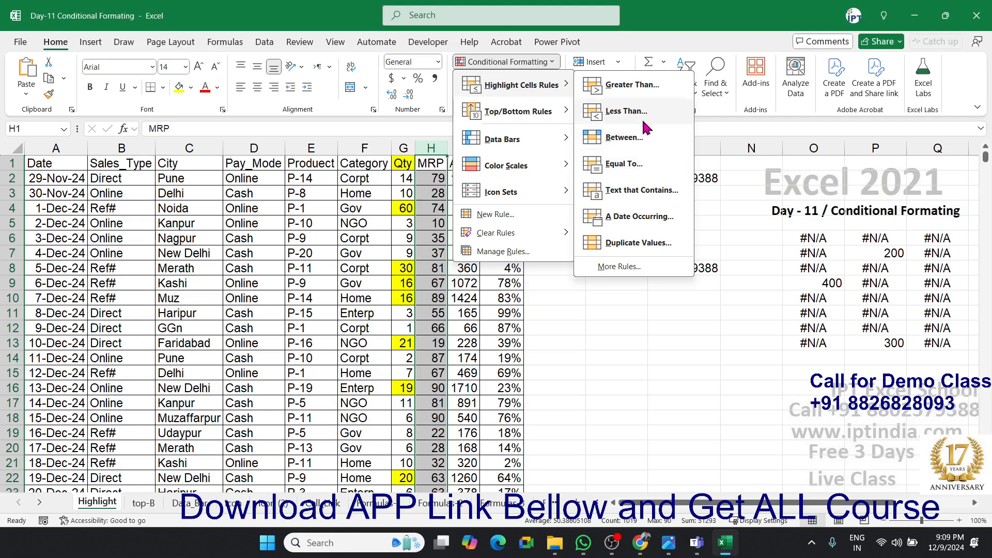
pyautogui.click(132, 205)
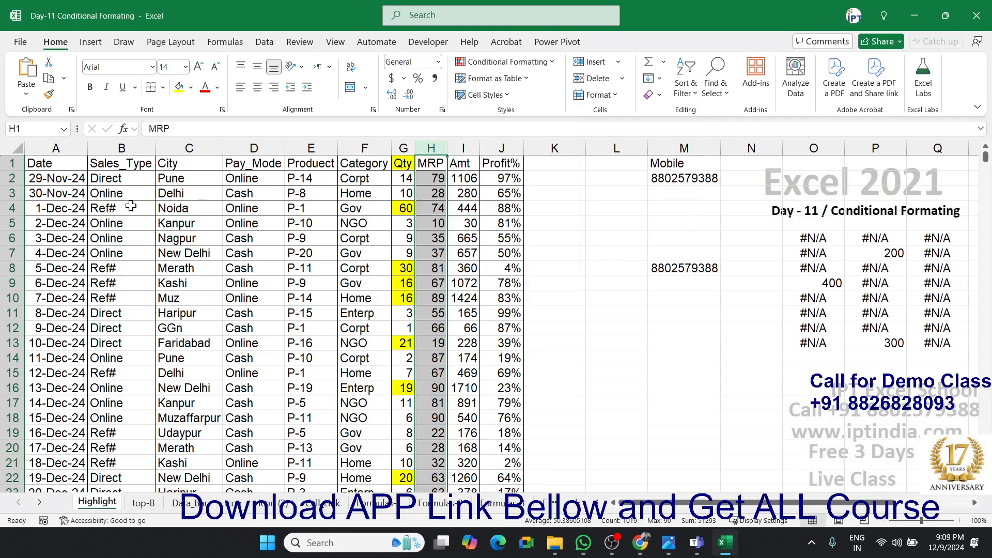
# Try a Greater Than highlight rule on the whole Date column with 12/4 as the threshold.
pyautogui.click(59, 198)
pyautogui.click(74, 148)
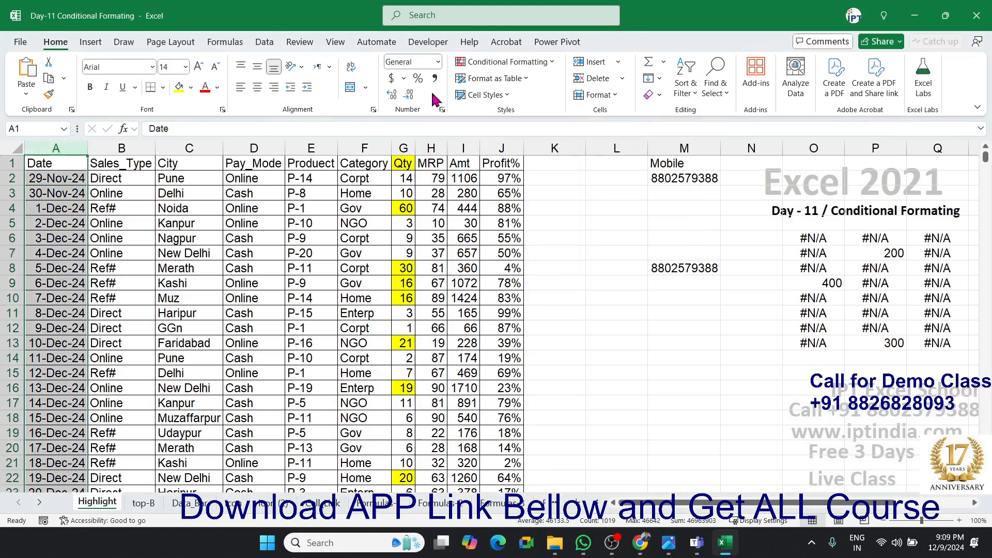
pyautogui.click(498, 62)
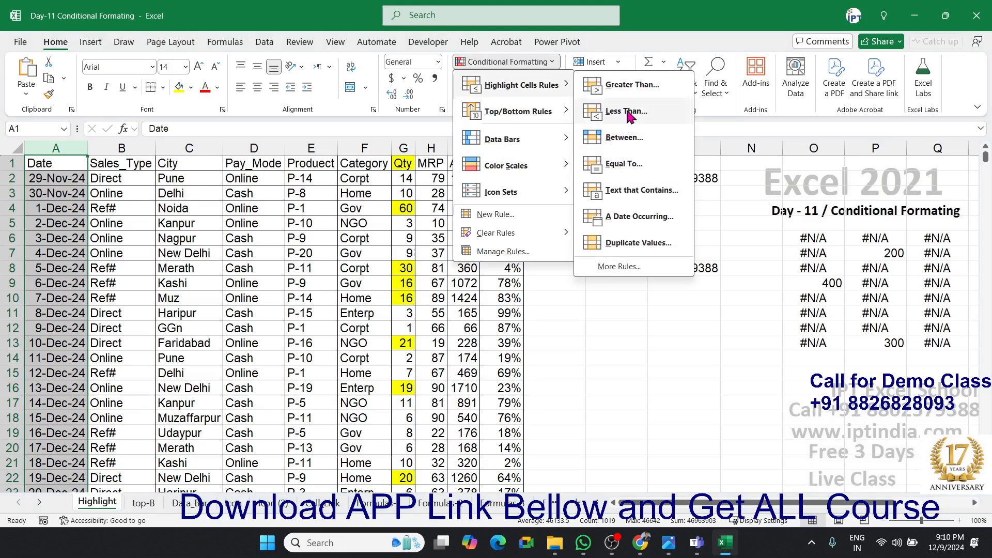
pyautogui.click(625, 87)
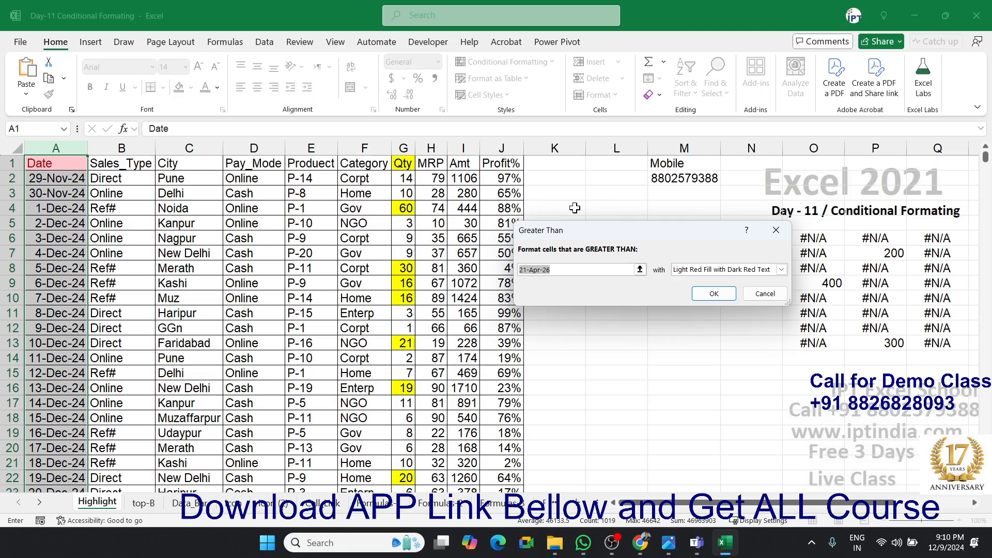
pyautogui.write('4')
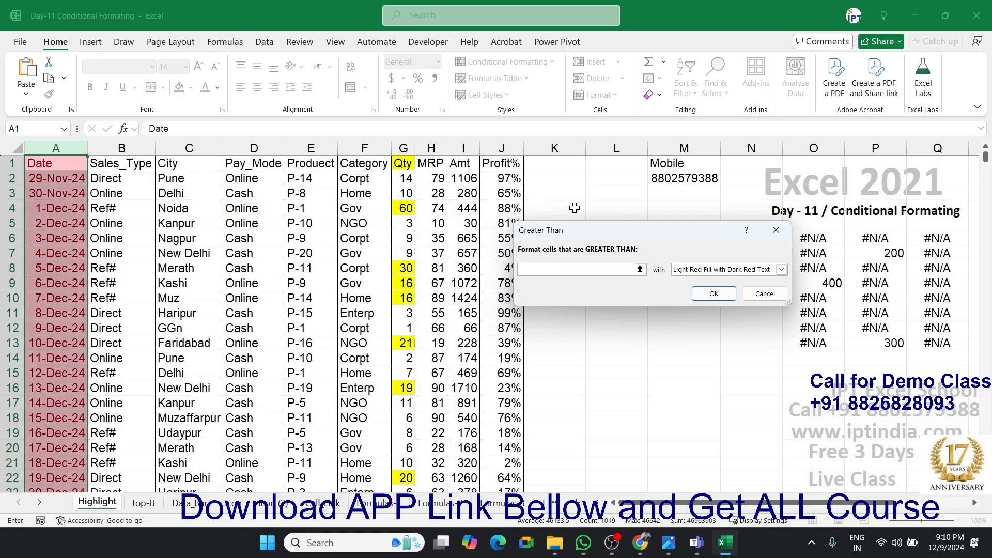
pyautogui.write('12/4')
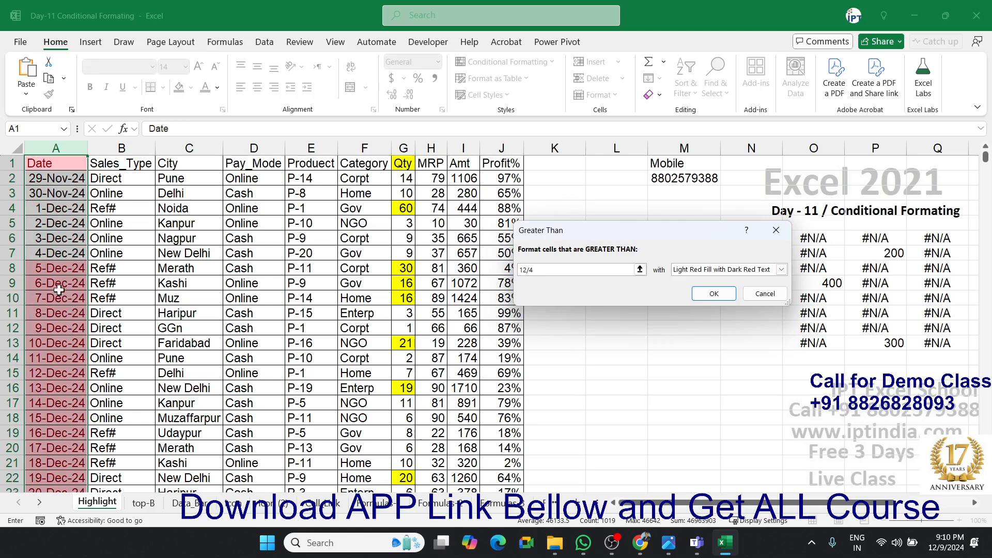
pyautogui.click(765, 293)
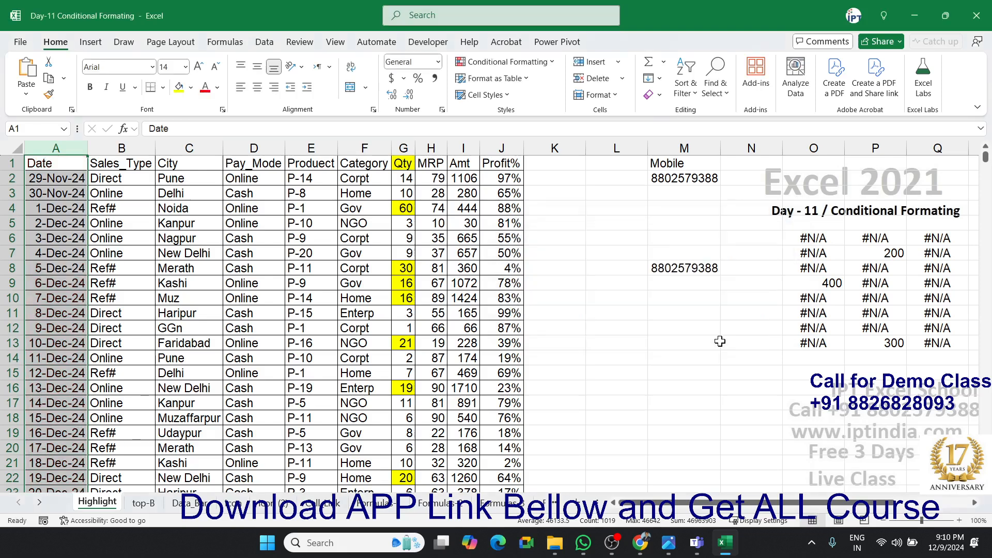
# Try an Equal To highlight rule on the Date column with 12/1 as the date to match.
pyautogui.click(509, 62)
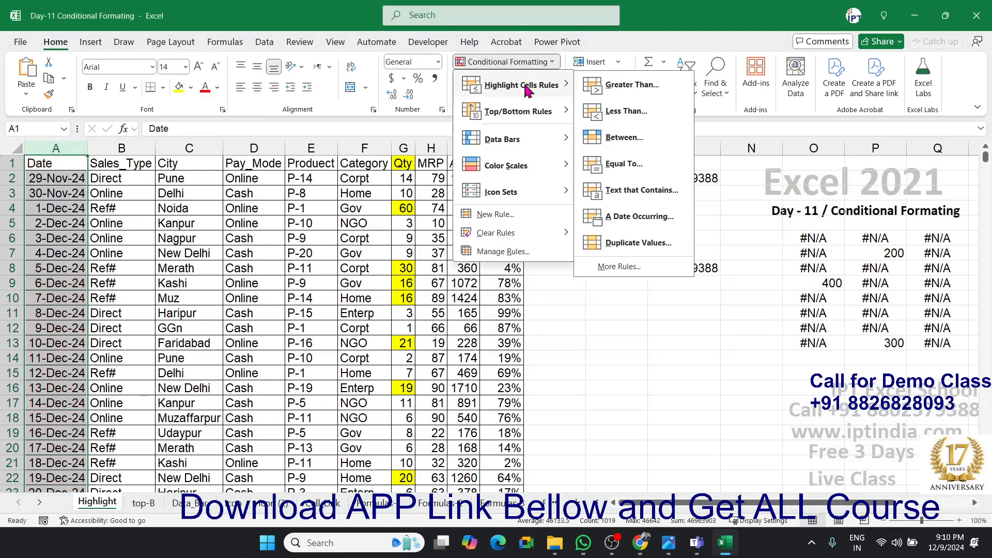
pyautogui.moveTo(531, 121)
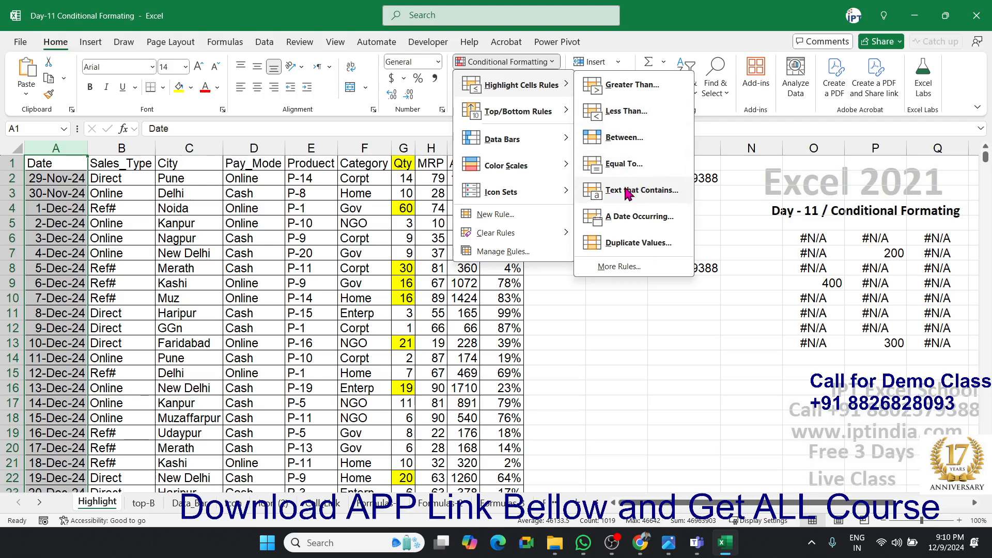
pyautogui.click(624, 161)
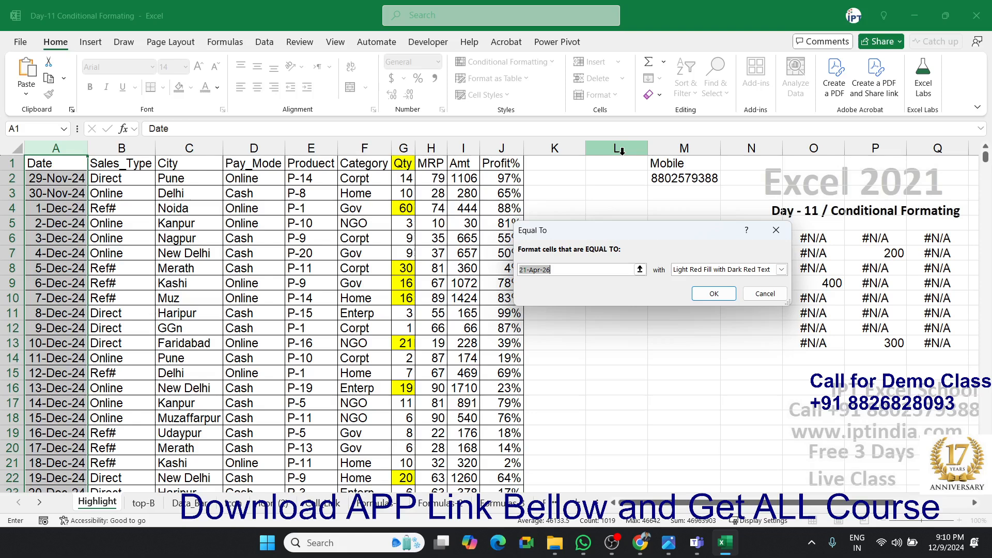
pyautogui.write('12/10')
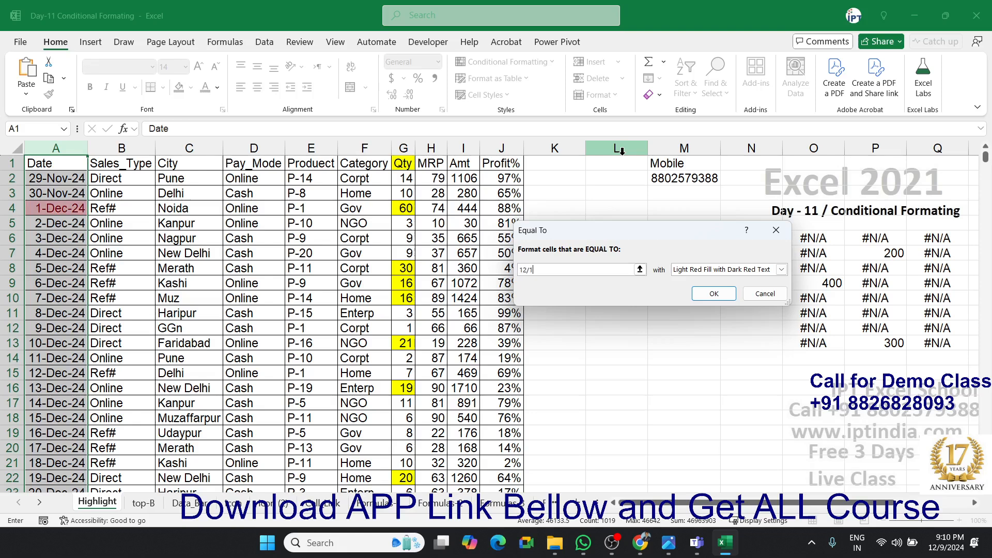
pyautogui.click(766, 293)
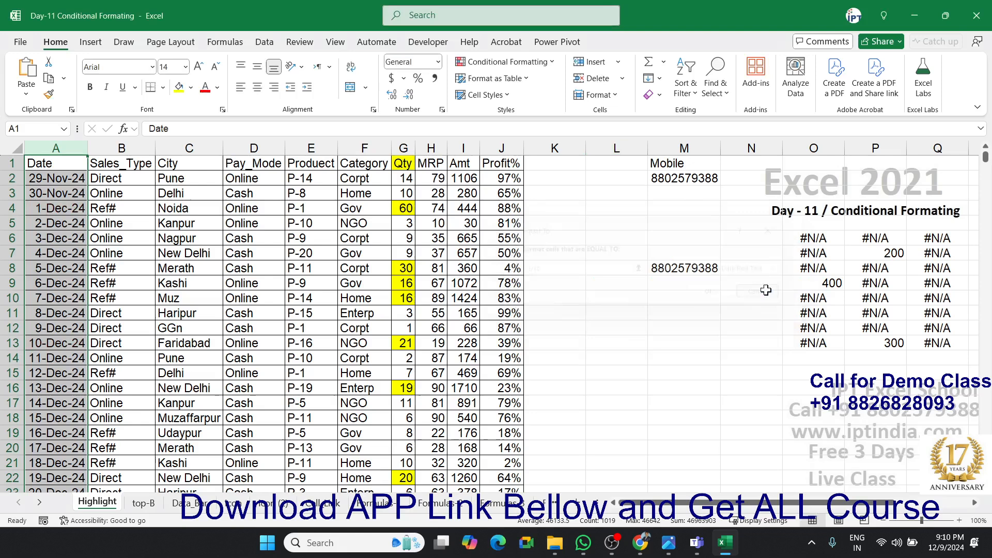
# Try an Equal To highlight rule on the whole MRP column with 37 as the value.
pyautogui.moveTo(445, 138); pyautogui.dragTo(442, 138)
pyautogui.click(433, 148)
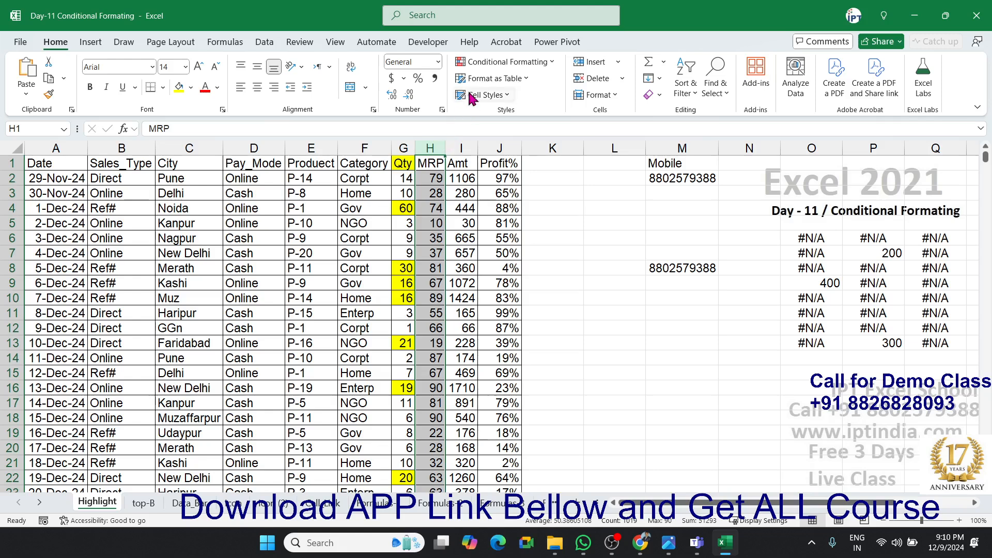
pyautogui.click(487, 69)
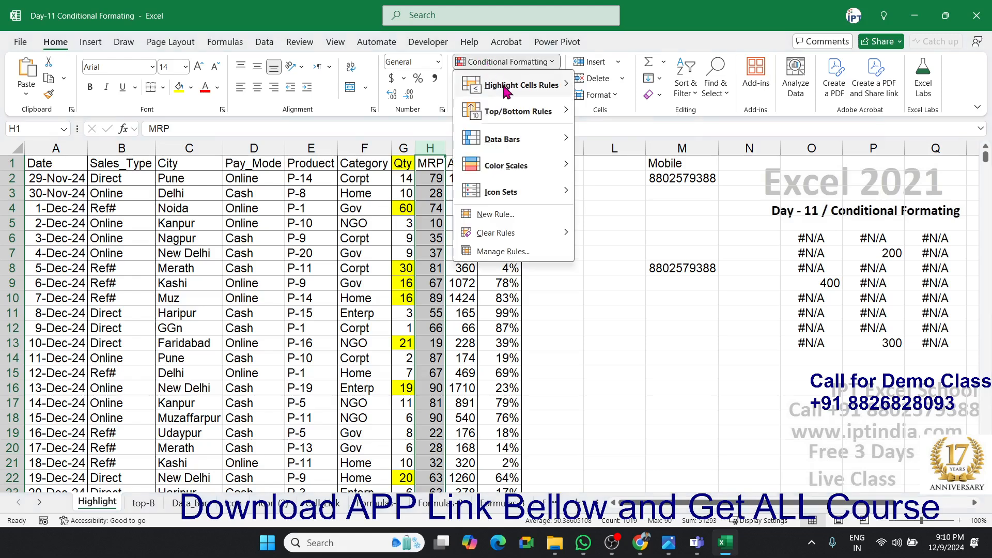
pyautogui.click(625, 164)
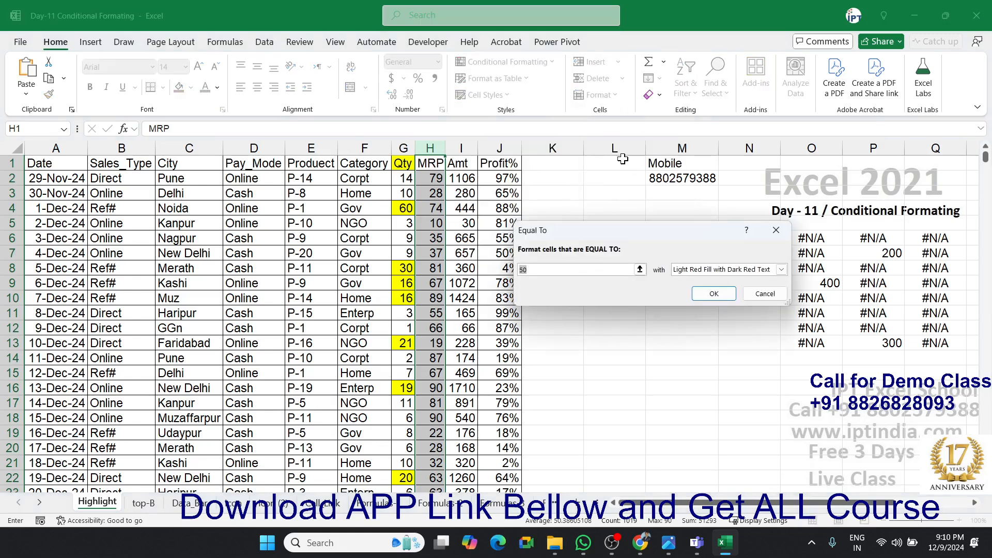
pyautogui.write('37')
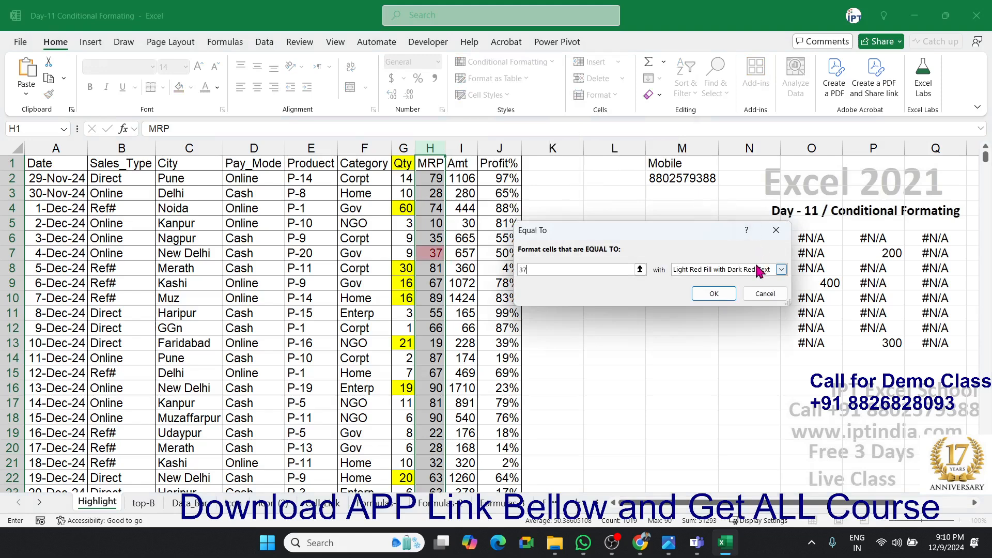
pyautogui.click(713, 294)
# Try an Equal To highlight rule on the whole City column with delhi as the text to match.
pyautogui.click(242, 238)
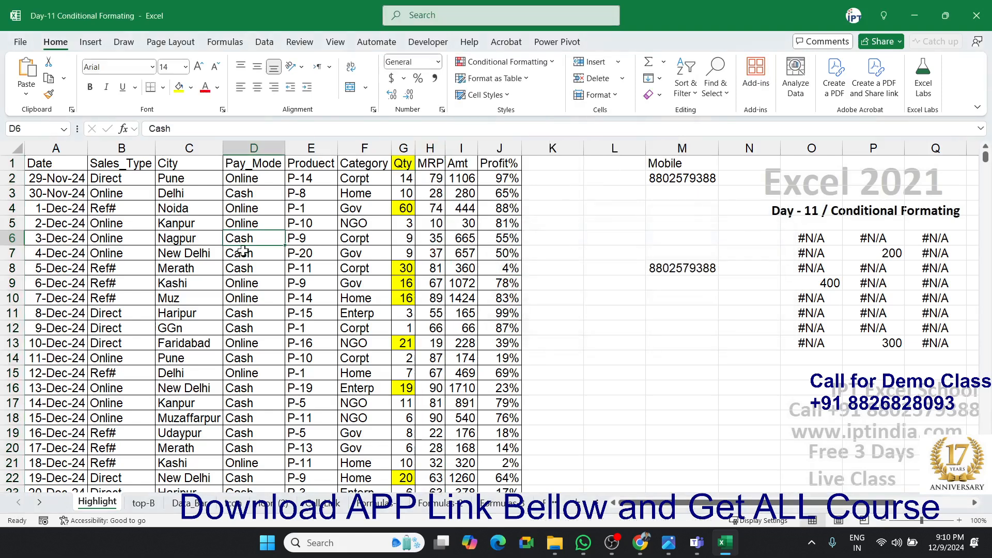
pyautogui.click(196, 145)
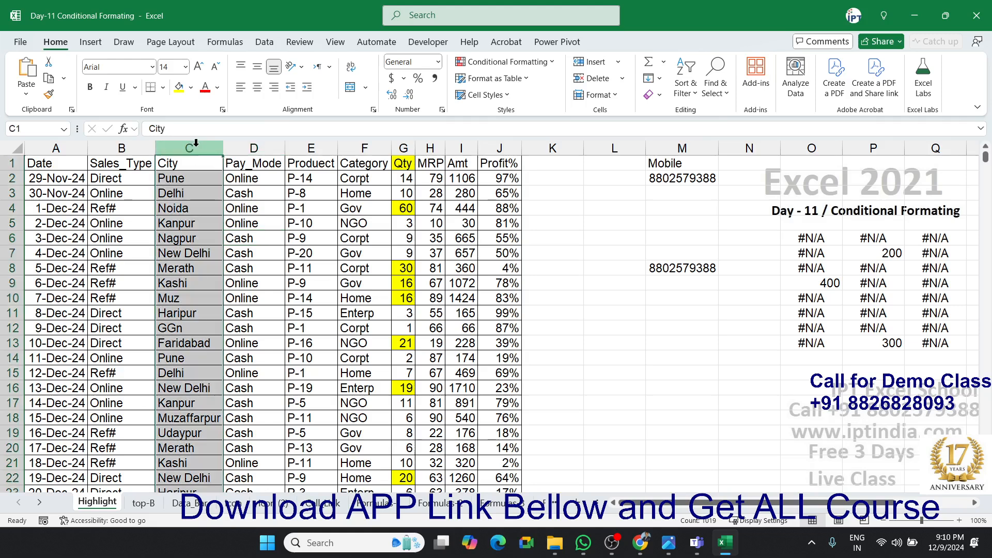
pyautogui.click(495, 62)
pyautogui.moveTo(502, 85)
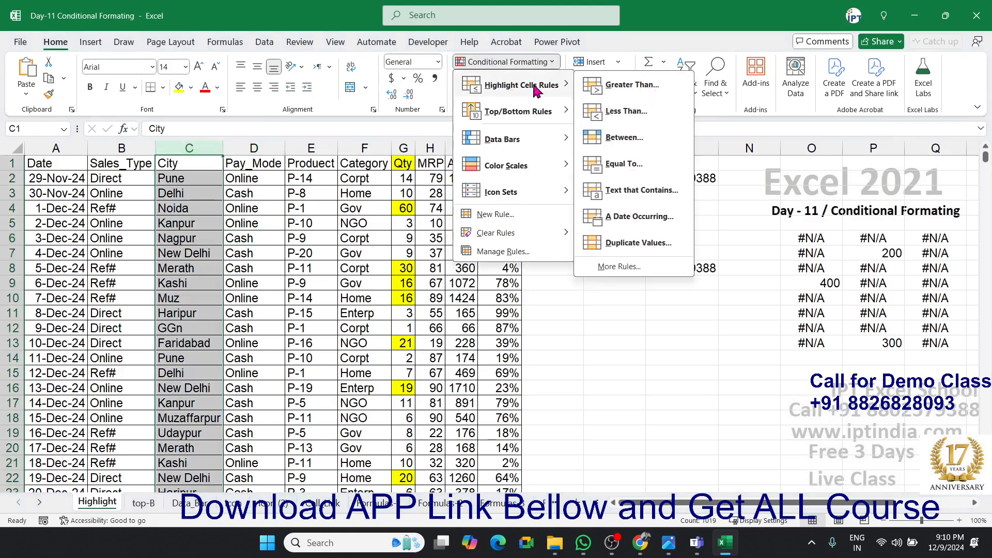
pyautogui.click(610, 161)
pyautogui.write('de')
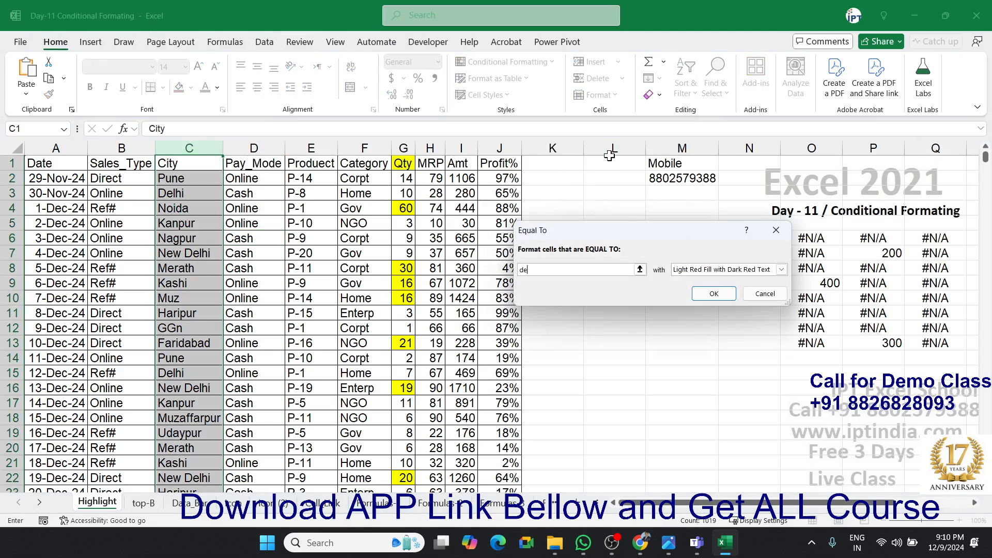
pyautogui.write('lhi')
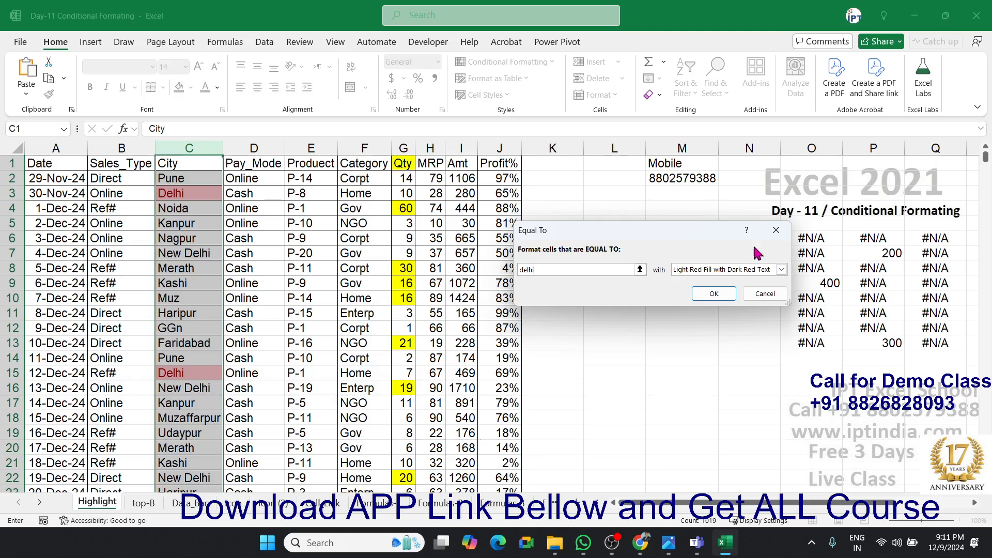
pyautogui.click(765, 294)
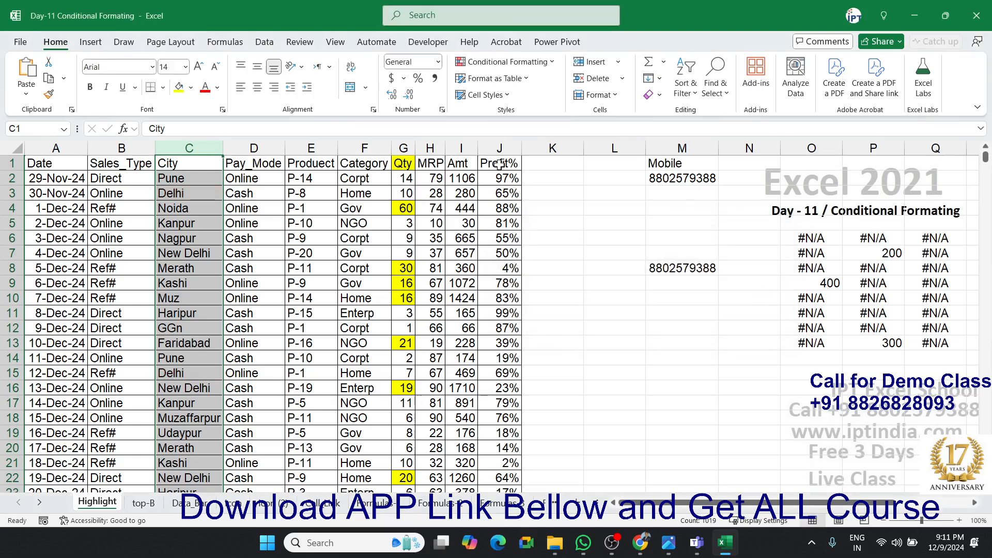
# Repeat the trial of the Equal To rule for delhi on the City column.
pyautogui.click(501, 62)
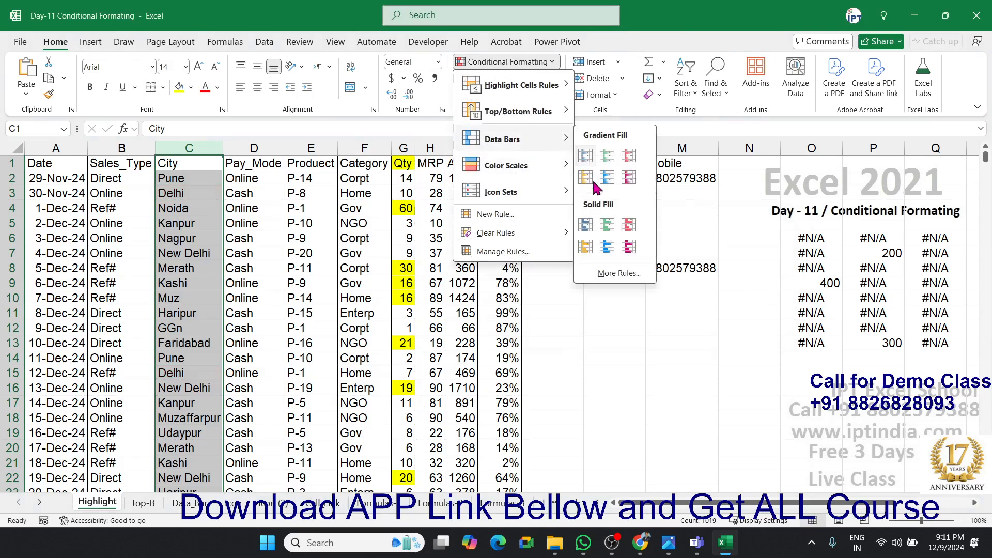
pyautogui.moveTo(522, 85)
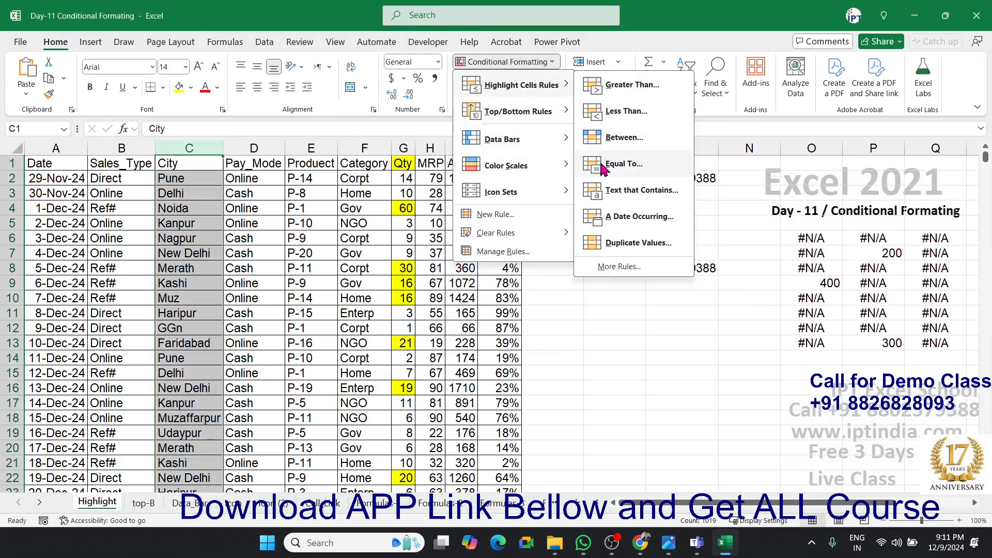
pyautogui.click(612, 224)
pyautogui.write('de')
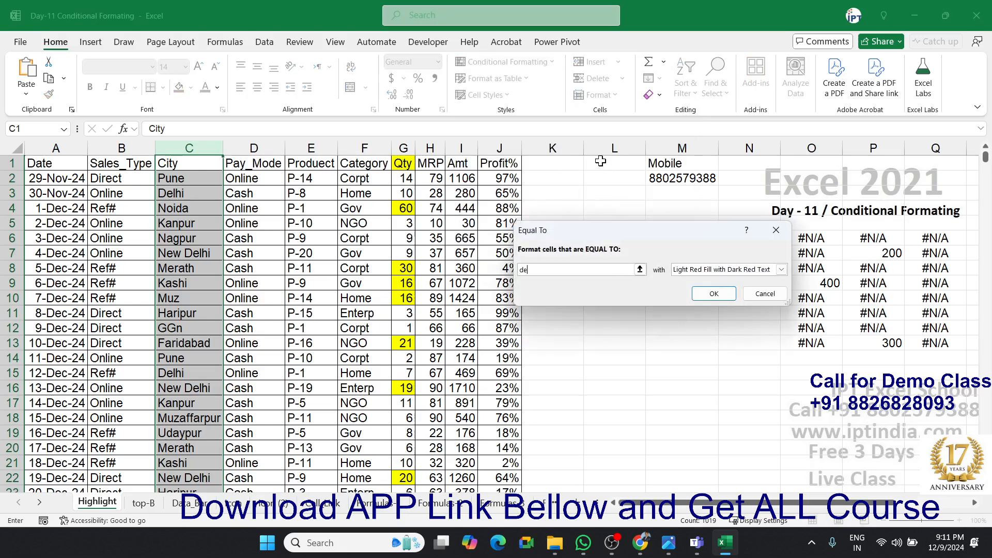
pyautogui.write('lhi')
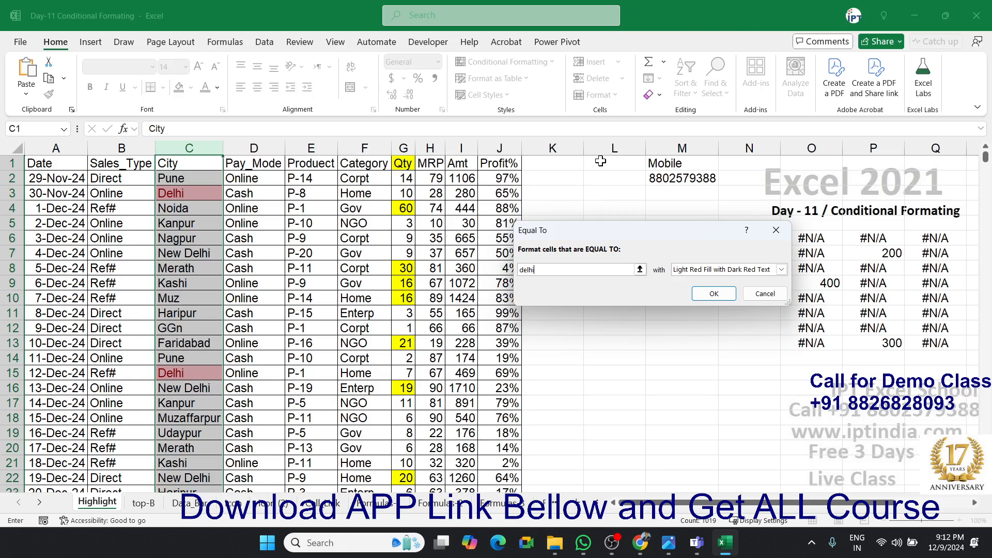
pyautogui.click(763, 294)
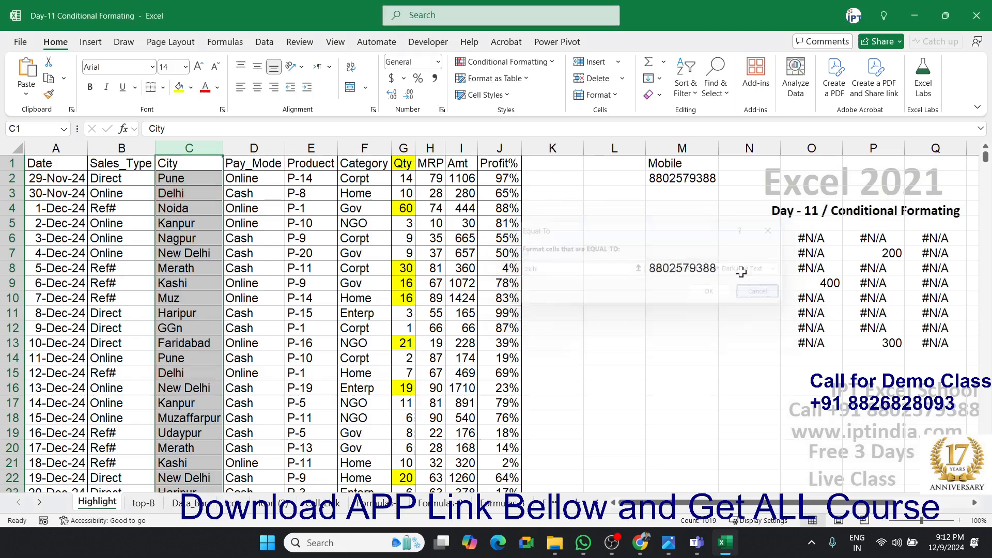
# Try a Text That Contains highlight rule on the City column with delhi as the text to find.
pyautogui.click(523, 62)
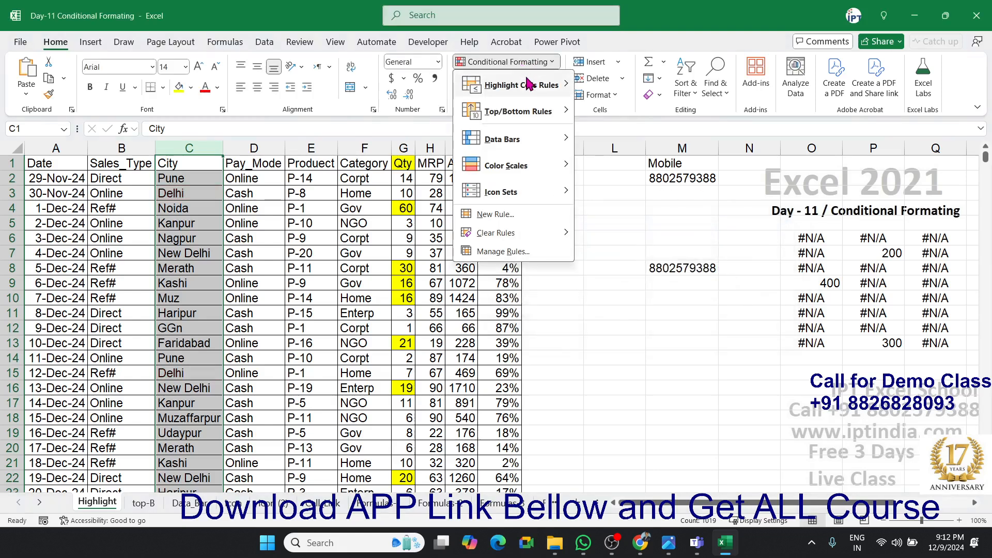
pyautogui.moveTo(528, 84)
pyautogui.click(618, 196)
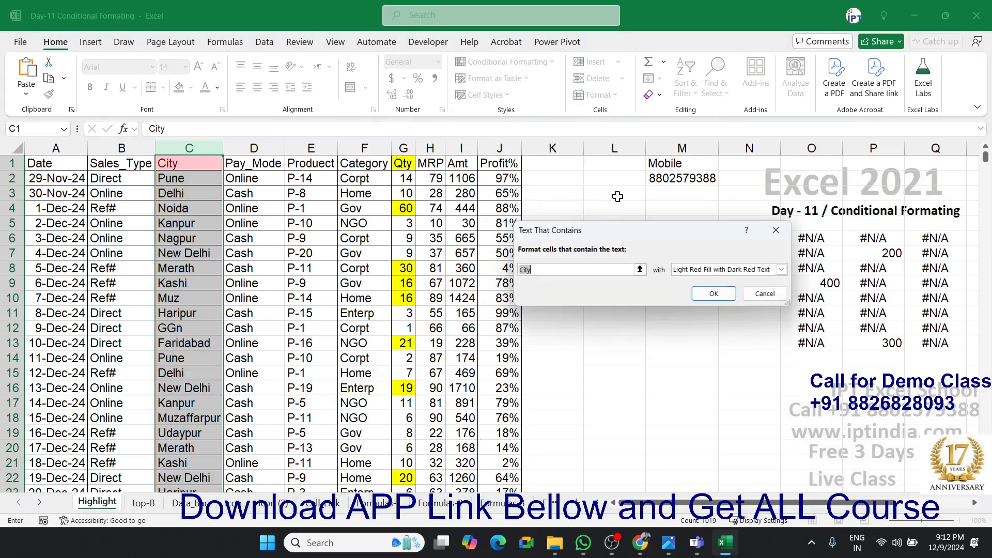
pyautogui.write('del')
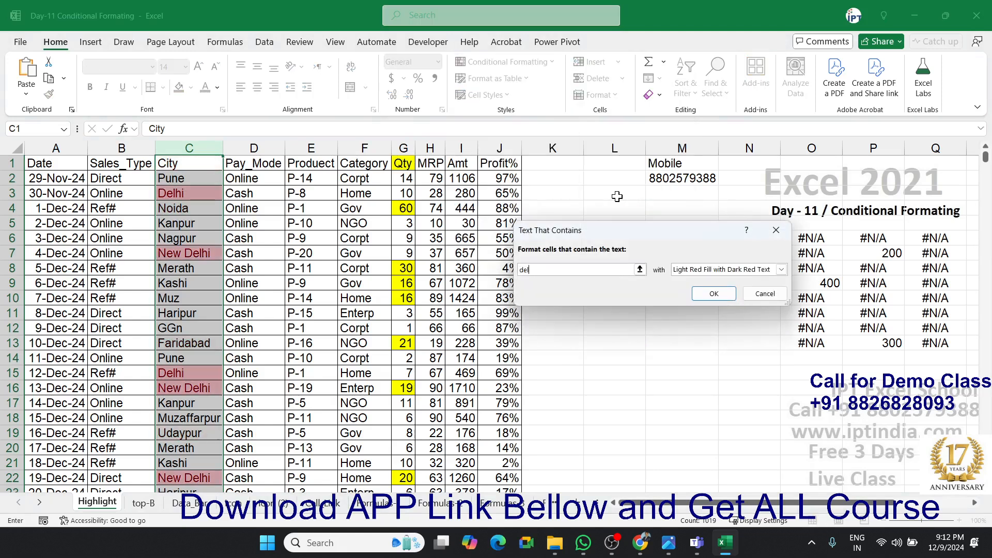
pyautogui.write('hi')
pyautogui.press('Escape')
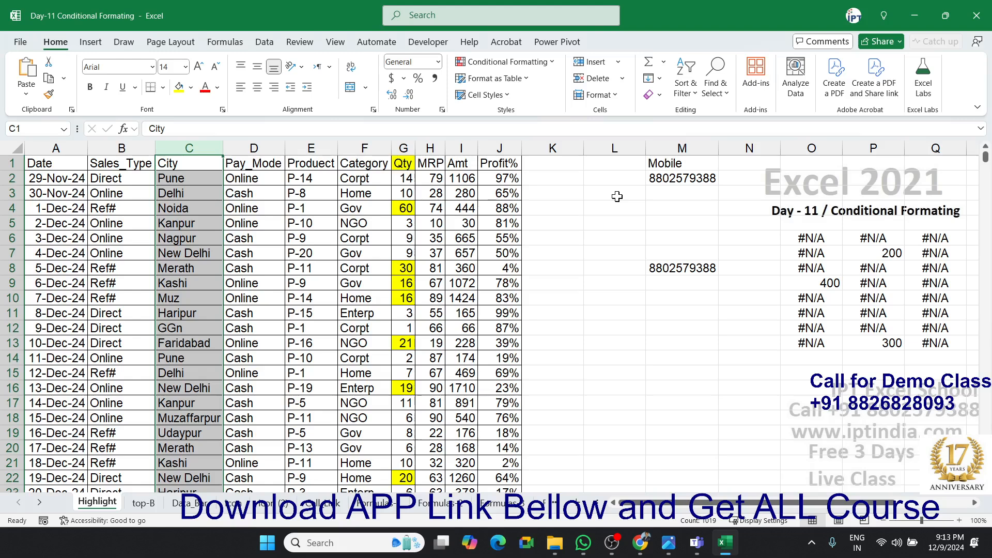
# Try an Equal To highlight rule on the whole Date column with 12/9 as the date to match.
pyautogui.click(515, 60)
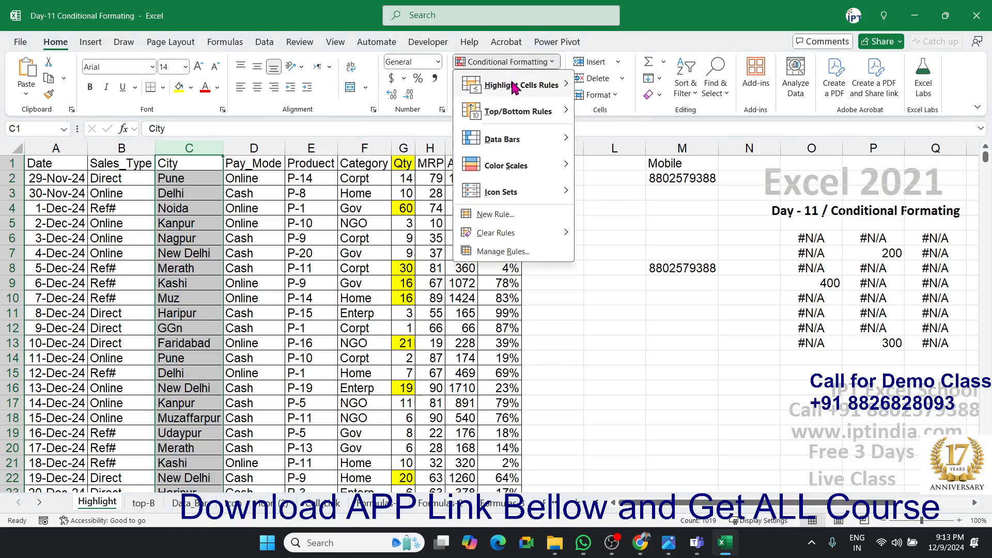
pyautogui.moveTo(517, 85)
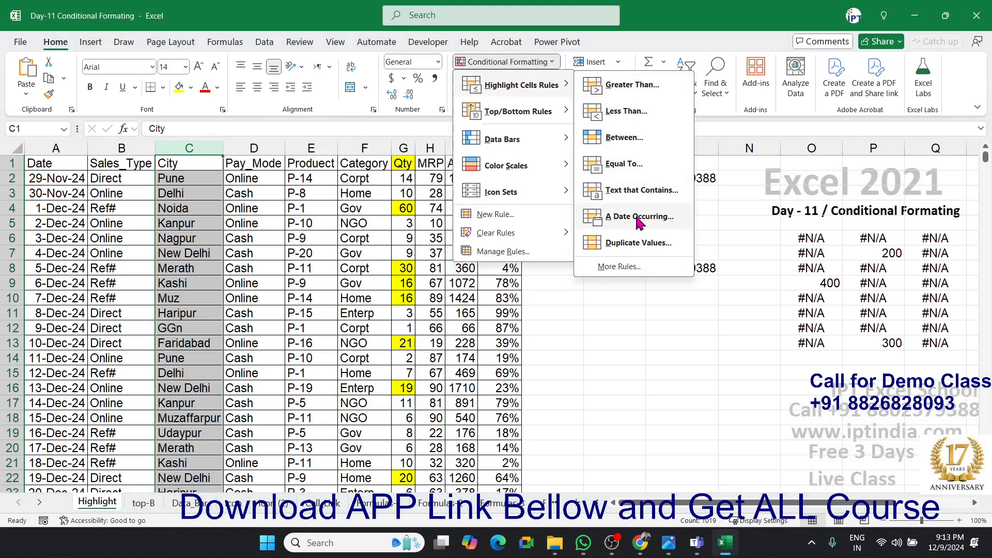
pyautogui.click(291, 208)
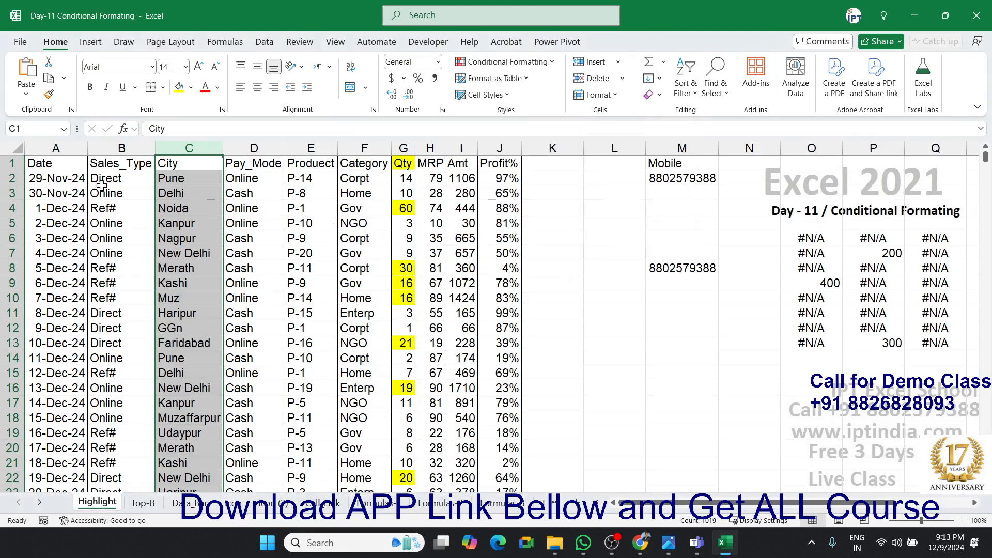
pyautogui.click(56, 149)
pyautogui.click(509, 62)
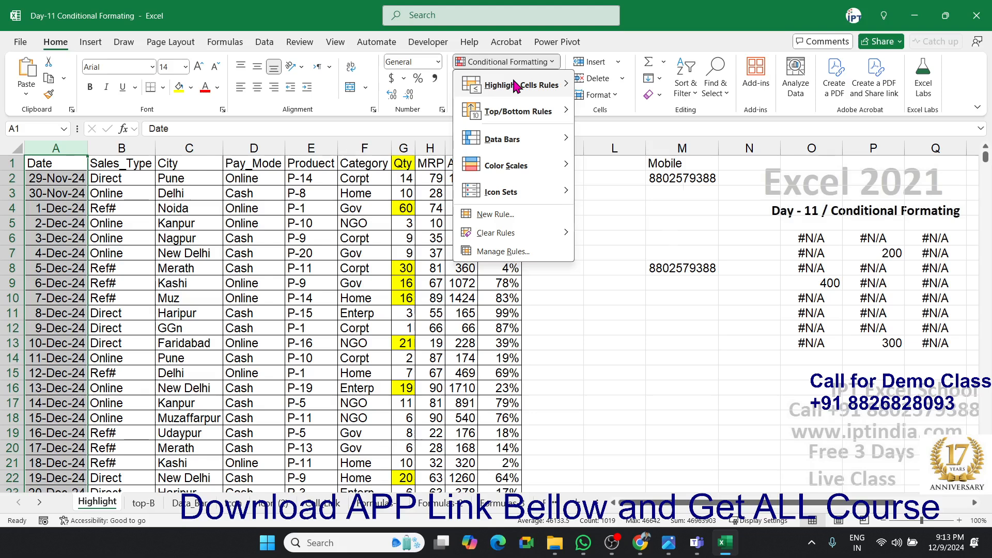
pyautogui.moveTo(519, 85)
pyautogui.click(623, 164)
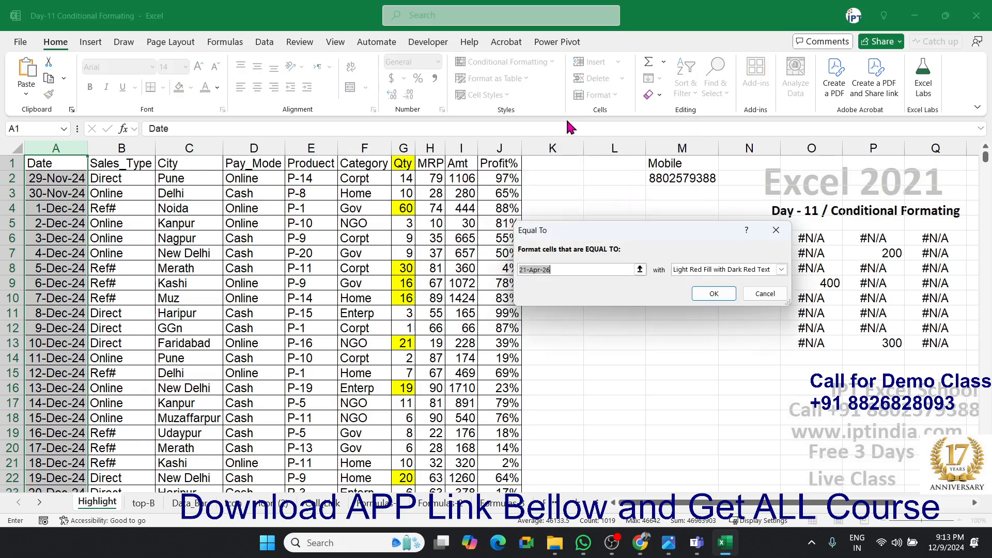
pyautogui.write('12/9')
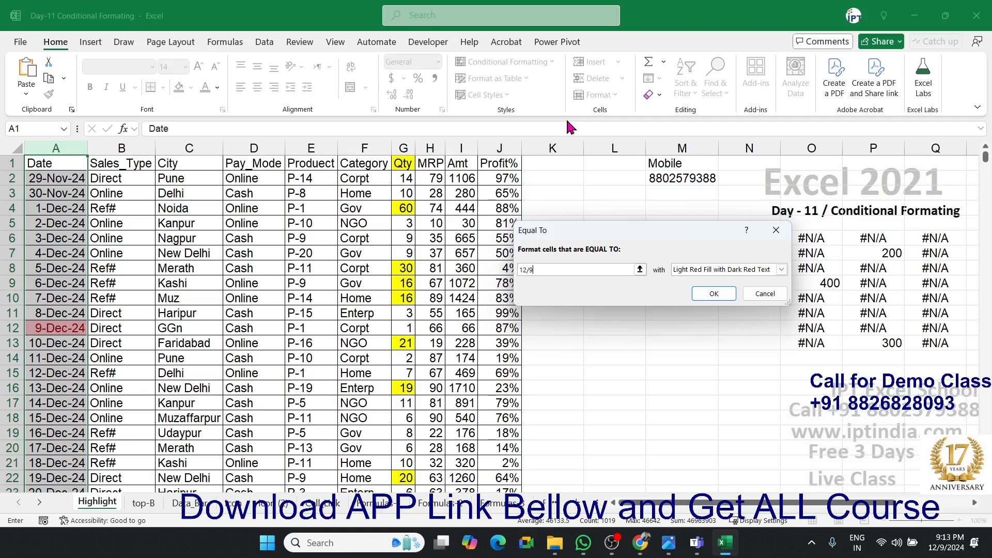
pyautogui.press('Escape')
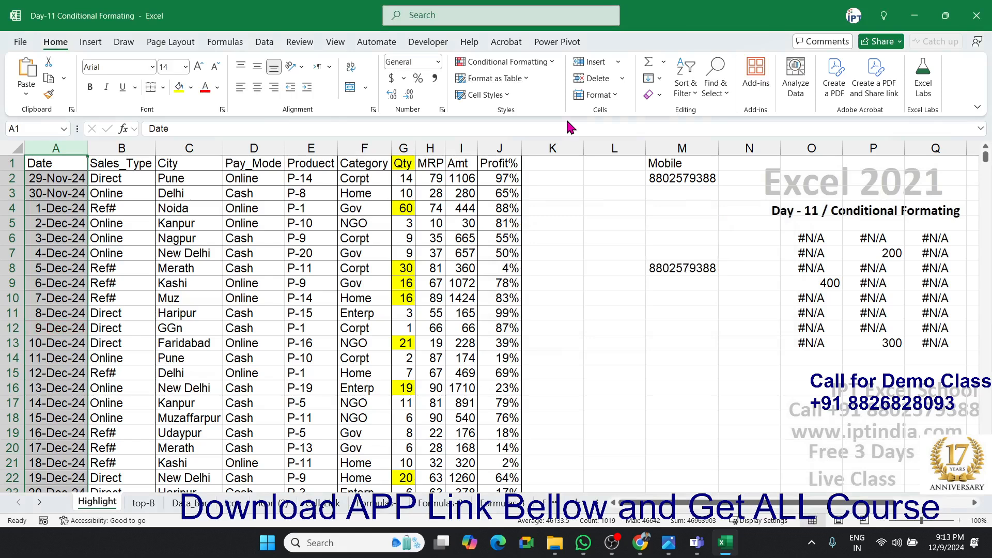
# Try an A Date Occurring highlight rule on the Date column with Today as the period.
pyautogui.click(535, 63)
pyautogui.moveTo(539, 103)
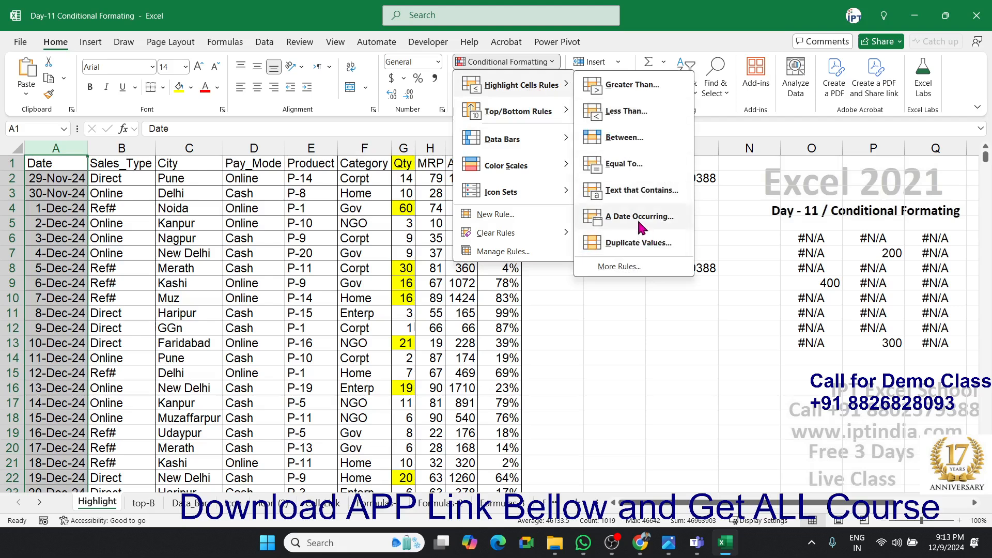
pyautogui.click(639, 223)
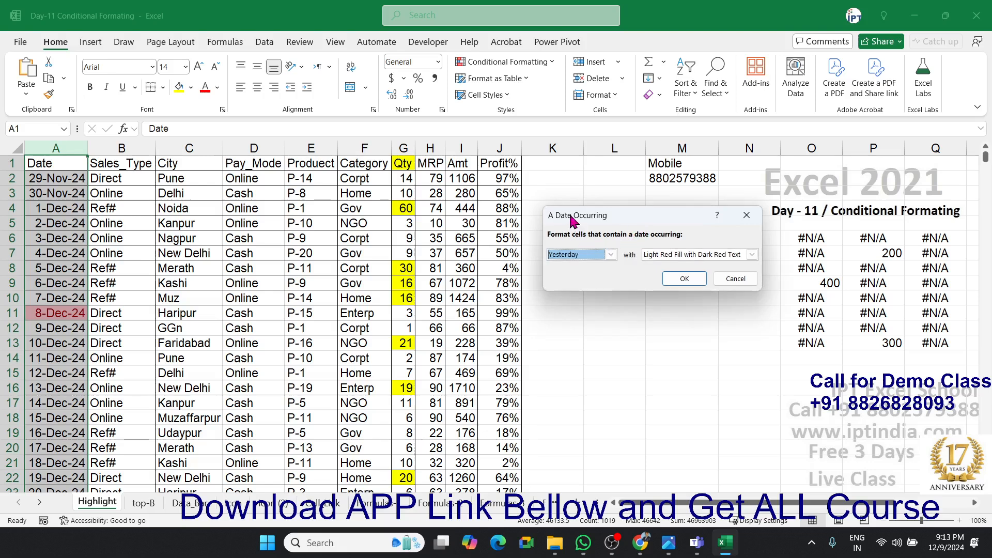
pyautogui.moveTo(571, 207); pyautogui.dragTo(359, 181)
pyautogui.click(396, 216)
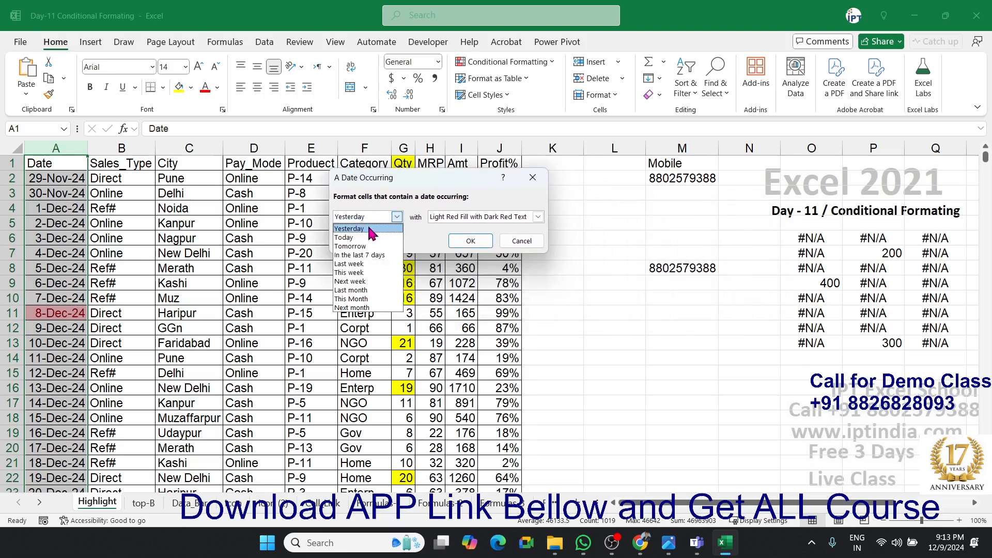
pyautogui.click(369, 236)
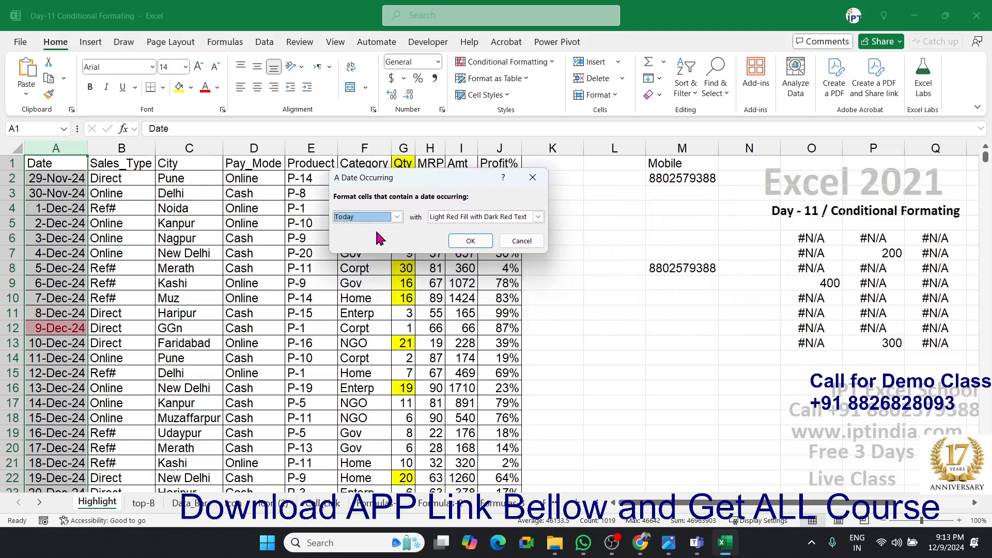
# Preview the date rule with This week and again with Today as the period, and discard the rule.
pyautogui.click(369, 218)
pyautogui.click(367, 219)
pyautogui.click(367, 215)
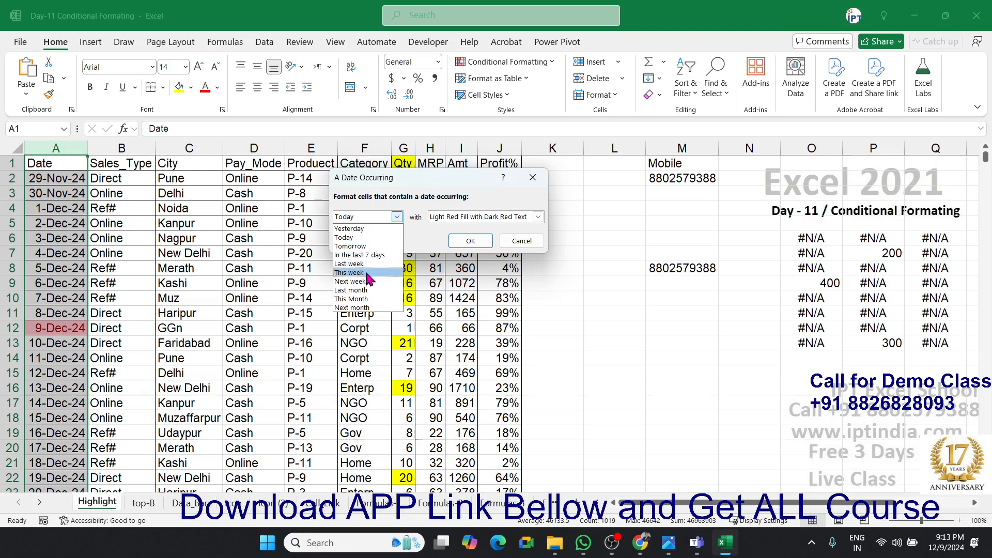
pyautogui.click(367, 273)
pyautogui.click(352, 218)
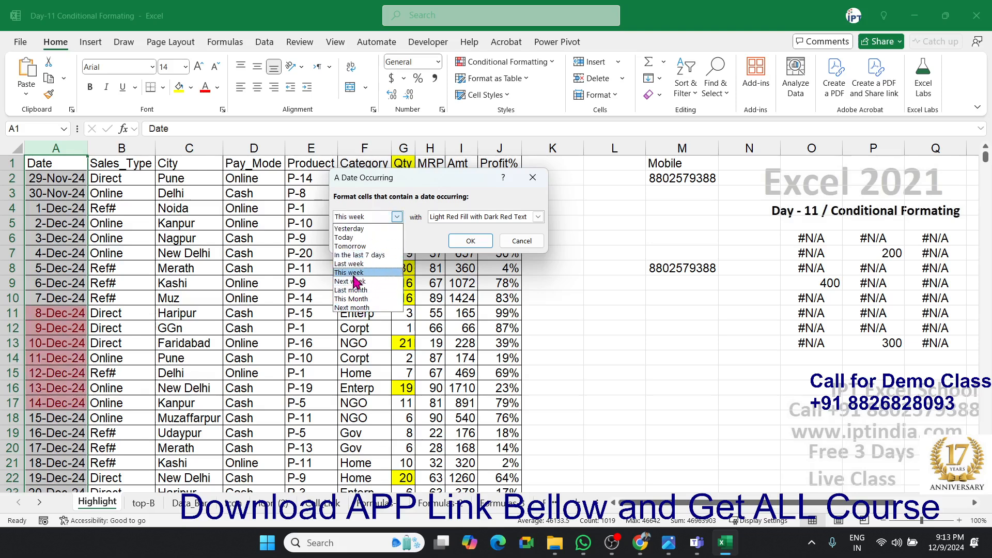
pyautogui.click(349, 237)
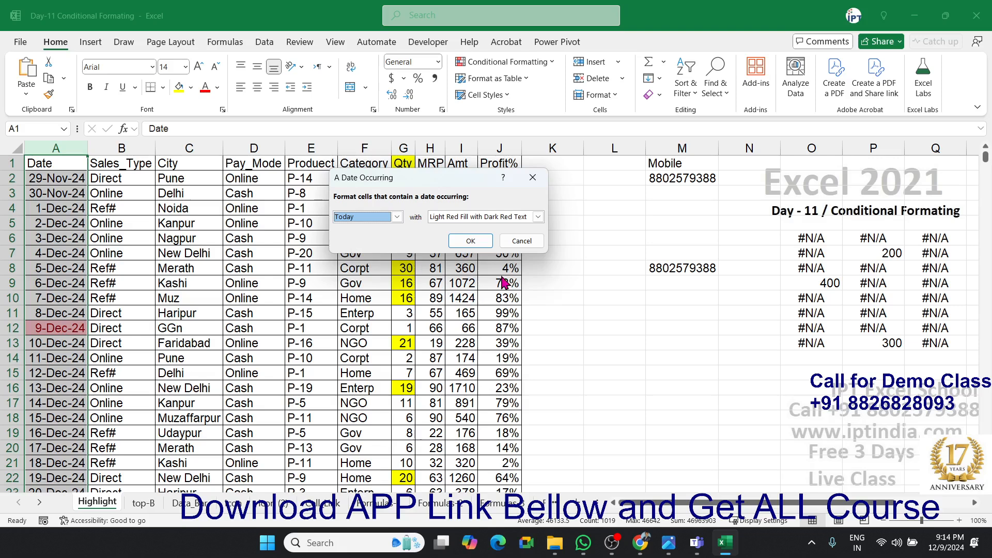
pyautogui.click(521, 242)
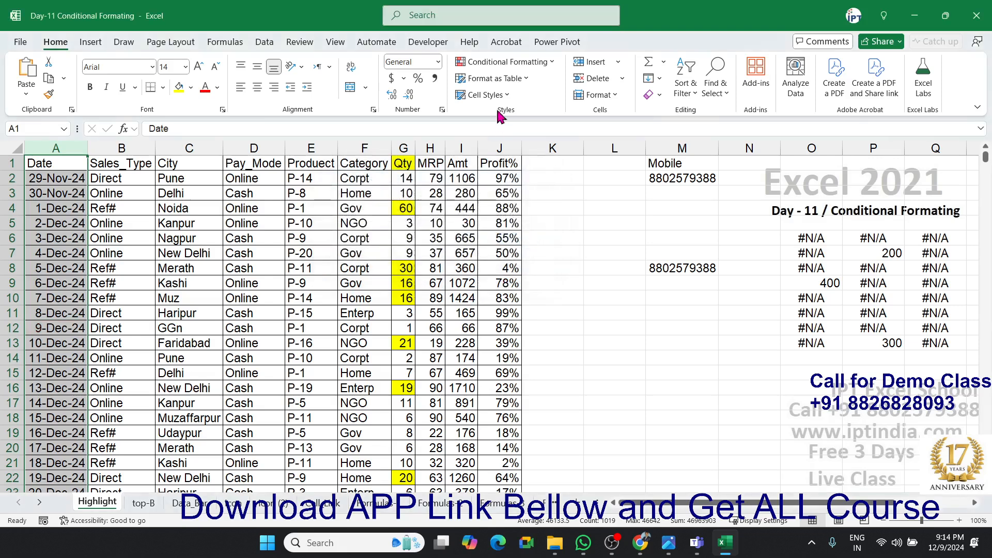
# Try a Duplicate Values highlight rule on the whole Mobile column with light red fill and dark red text.
pyautogui.click(308, 207)
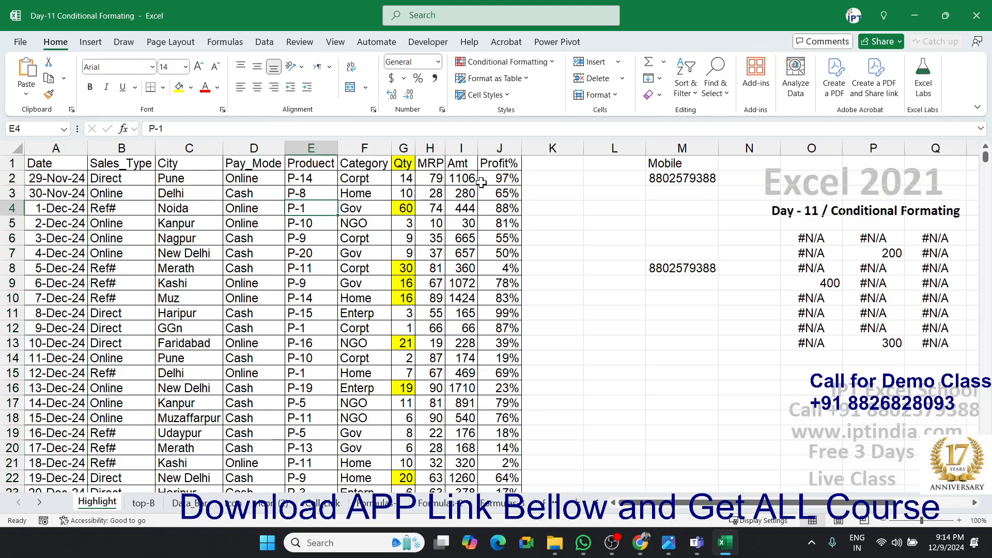
pyautogui.moveTo(463, 178); pyautogui.dragTo(474, 472)
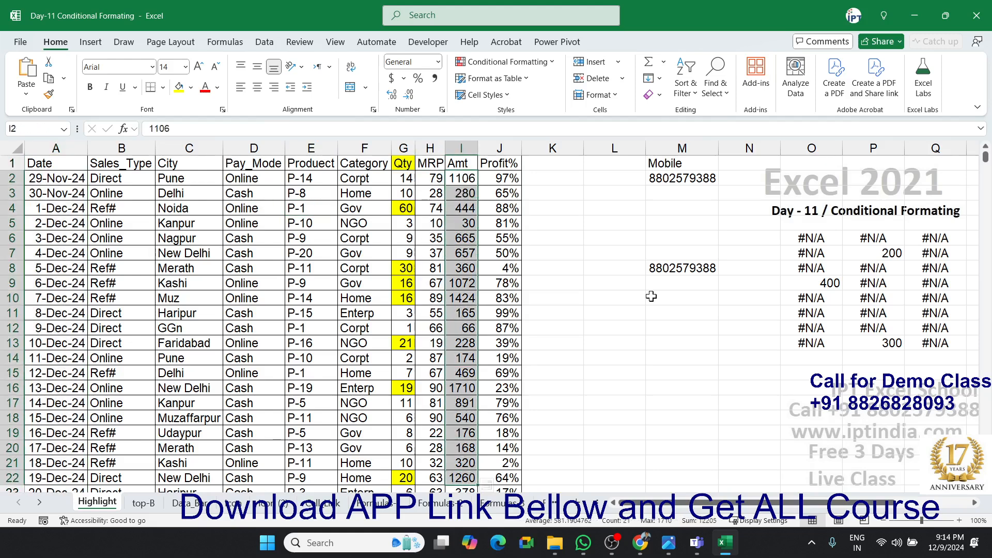
pyautogui.click(710, 210)
pyautogui.click(680, 160)
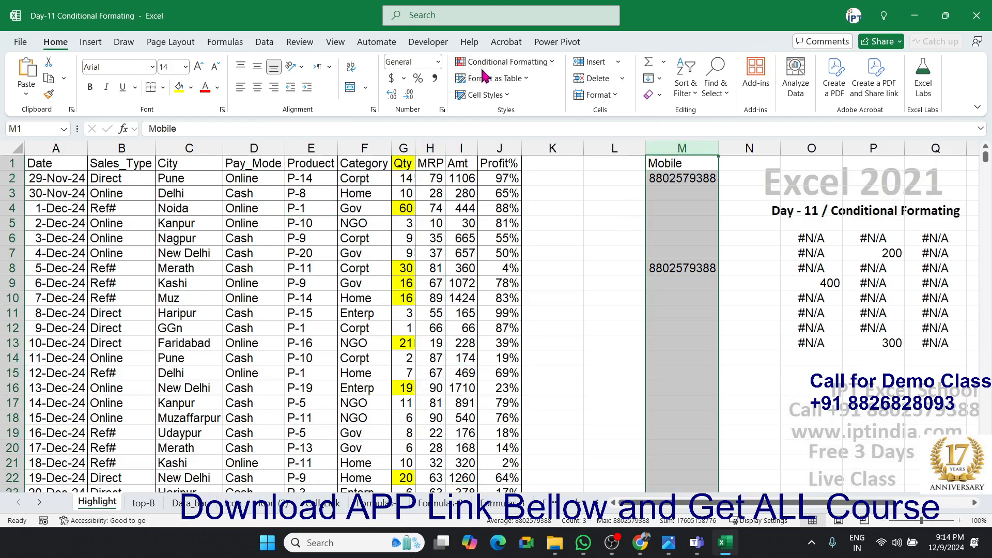
pyautogui.click(507, 61)
pyautogui.moveTo(489, 90)
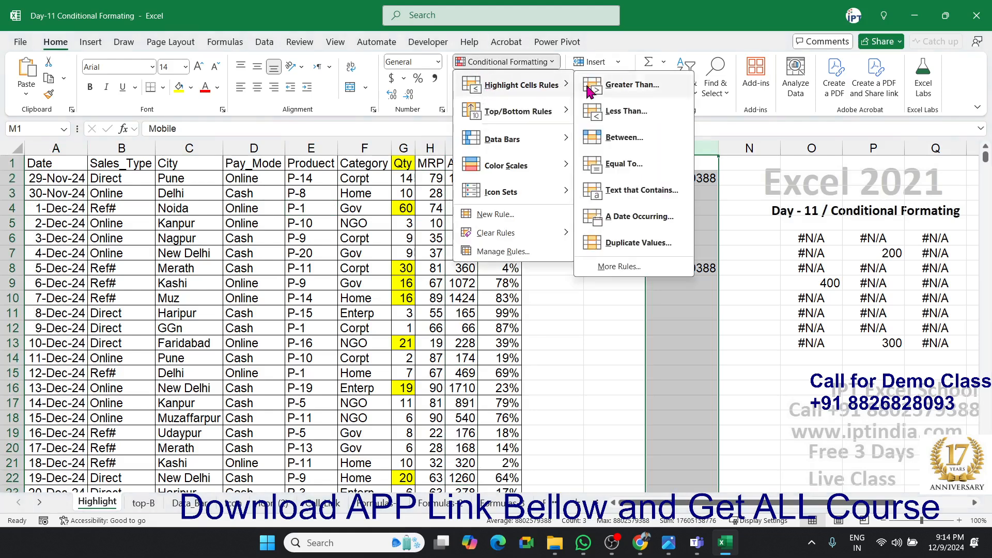
pyautogui.click(634, 243)
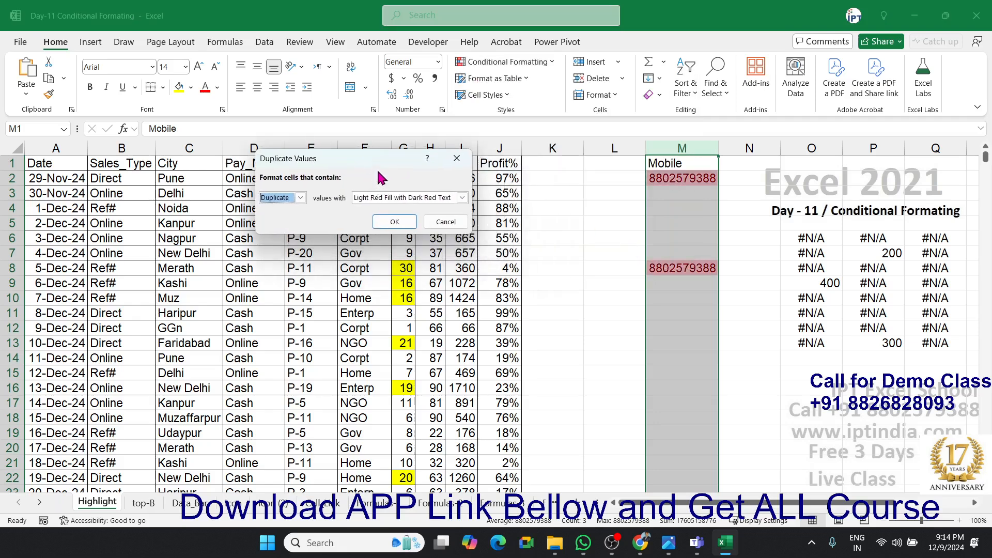
pyautogui.hotkey('alt', 'Tab')
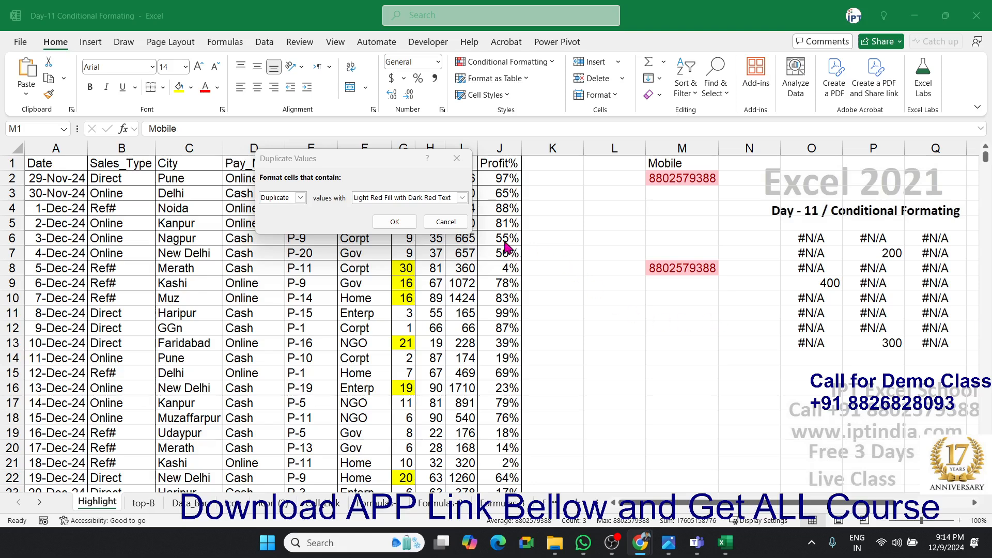
pyautogui.click(445, 222)
# Start a custom highlight rule on MRP cell H3 that formats only cells whose value is not between two limits.
pyautogui.click(431, 193)
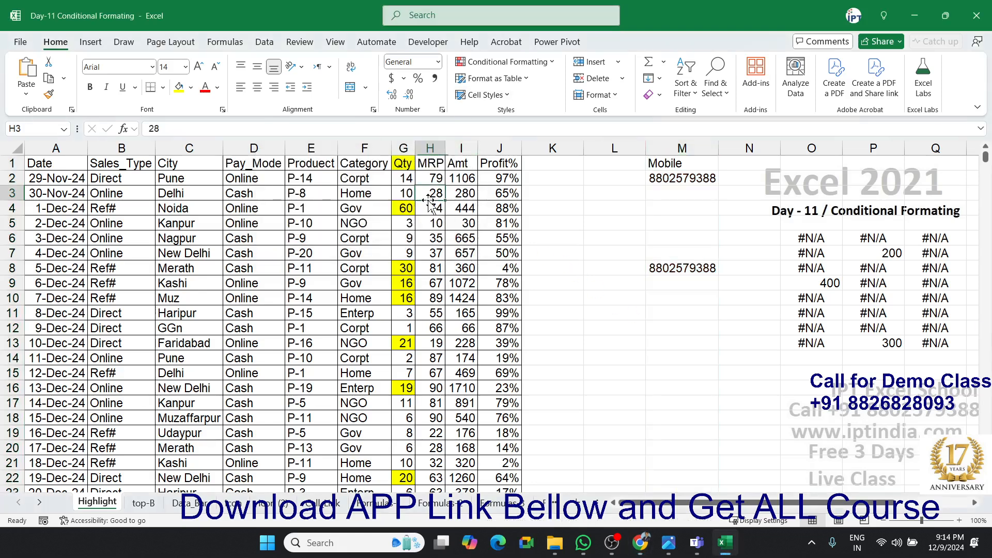
pyautogui.click(486, 63)
pyautogui.moveTo(505, 89)
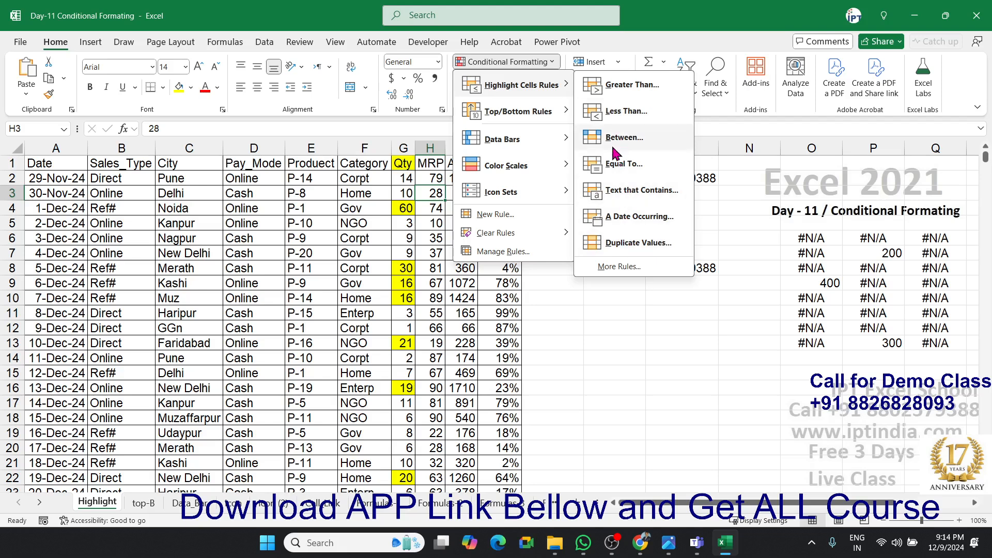
pyautogui.hotkey('alt', 'Tab')
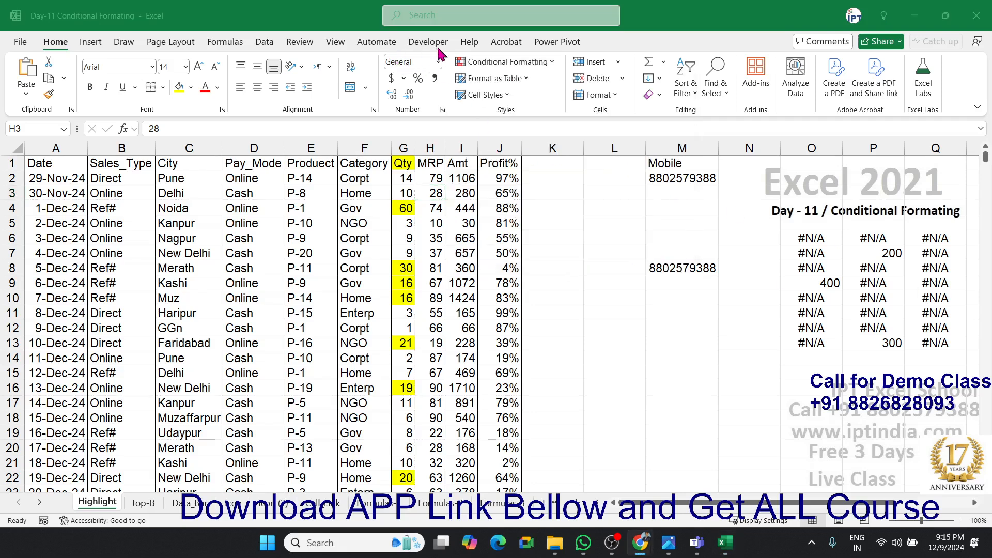
pyautogui.hotkey('alt', 'Tab')
pyautogui.click(504, 63)
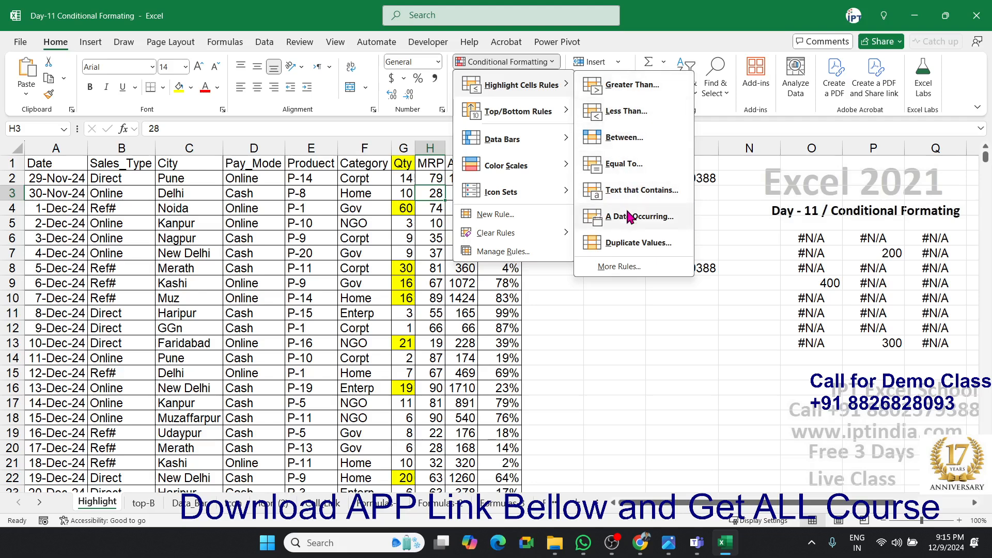
pyautogui.click(632, 269)
pyautogui.moveTo(386, 85); pyautogui.dragTo(445, 112)
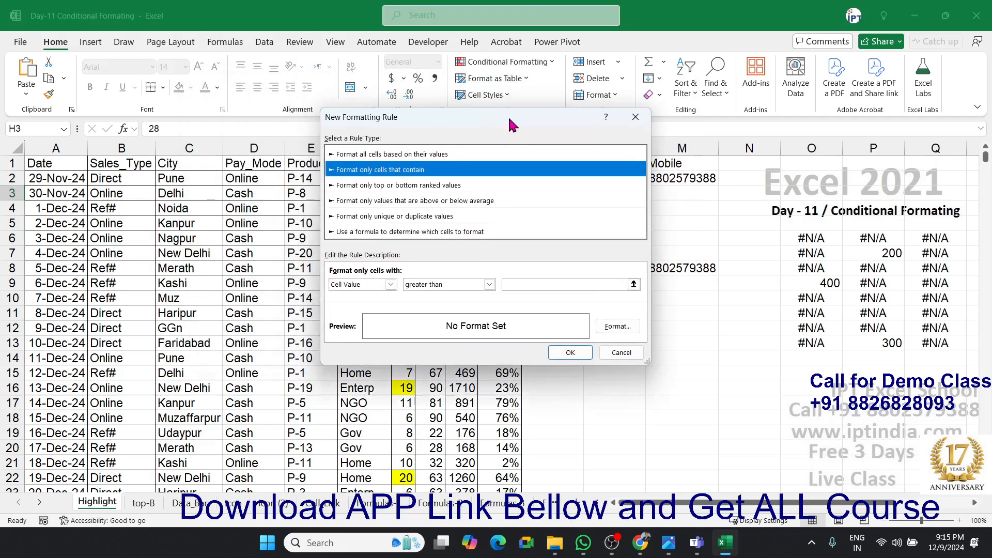
pyautogui.click(436, 285)
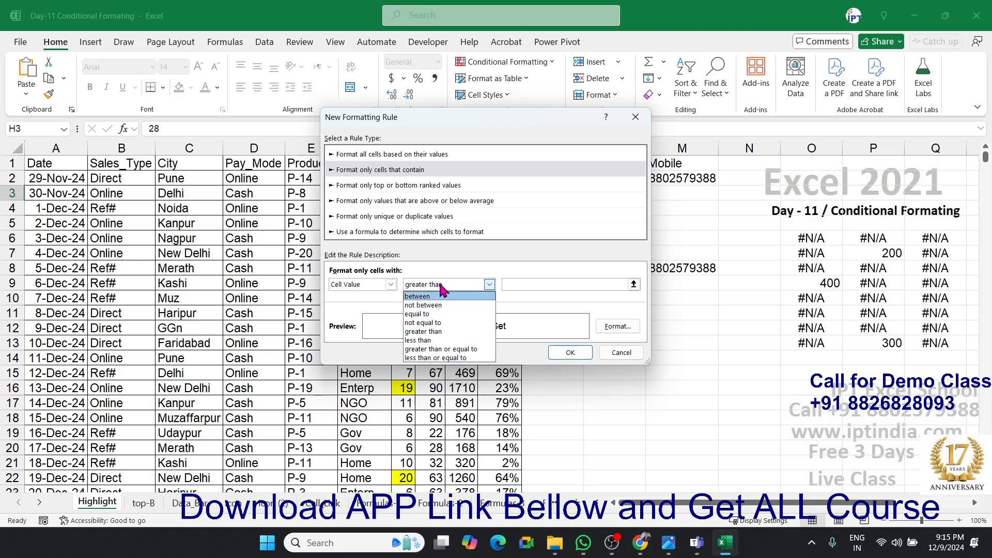
pyautogui.click(443, 305)
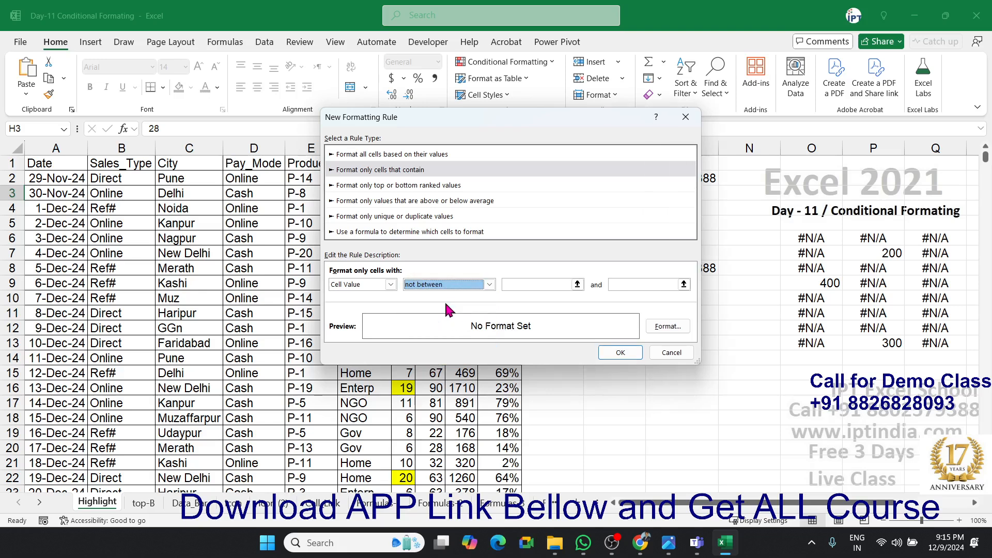
# Set the not-between limits to 50 and 60 and choose a green fill as the rule's format.
pyautogui.click(545, 284)
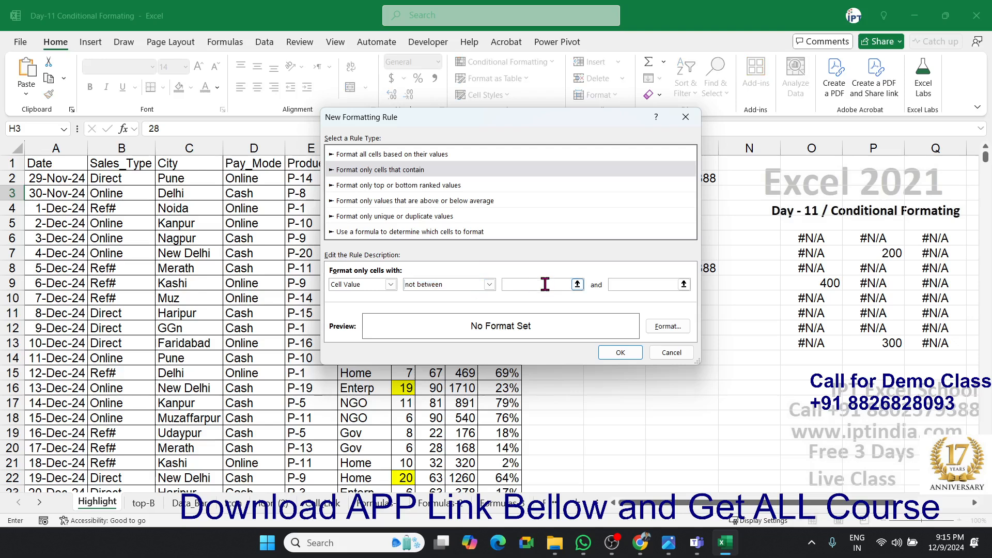
pyautogui.write('50')
pyautogui.click(625, 284)
pyautogui.write('60')
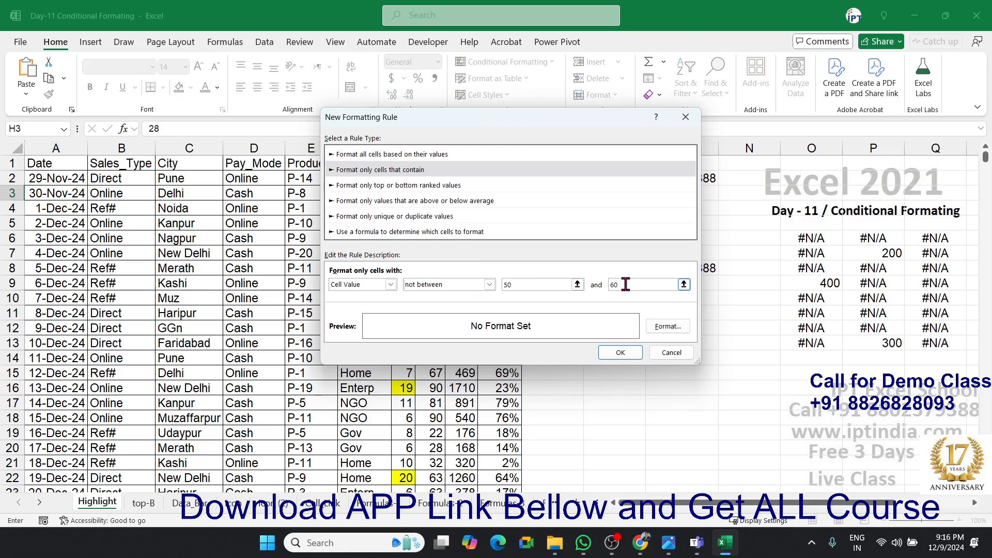
pyautogui.click(653, 327)
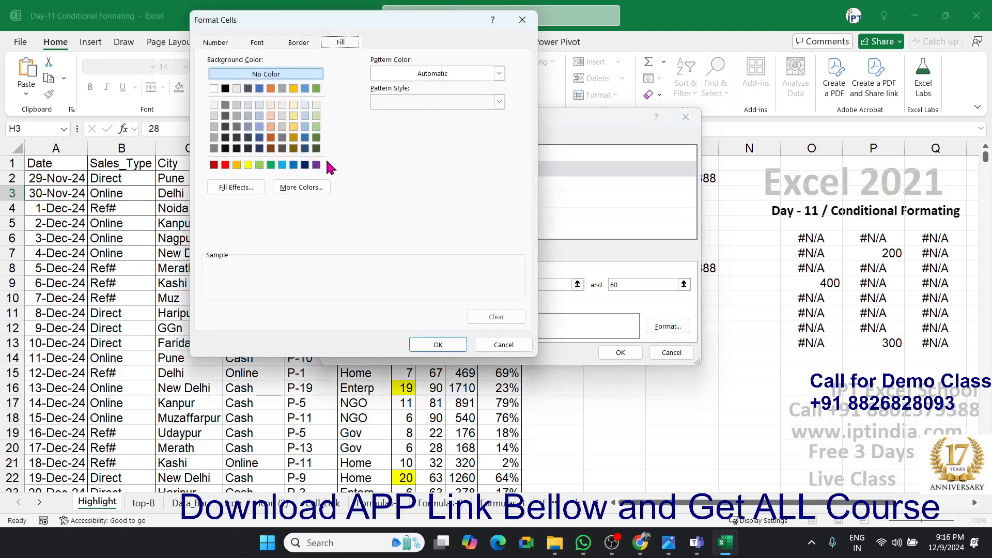
pyautogui.click(271, 164)
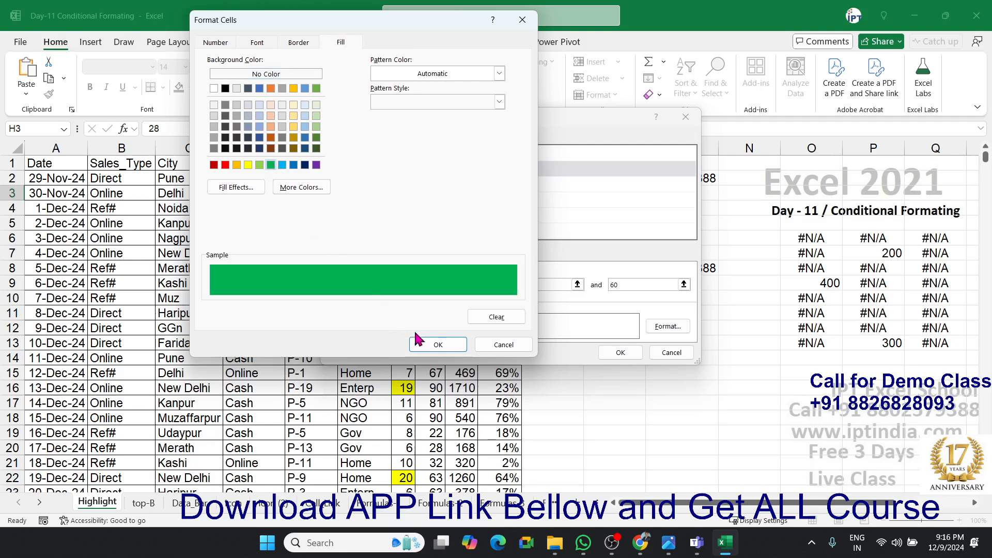
pyautogui.click(438, 344)
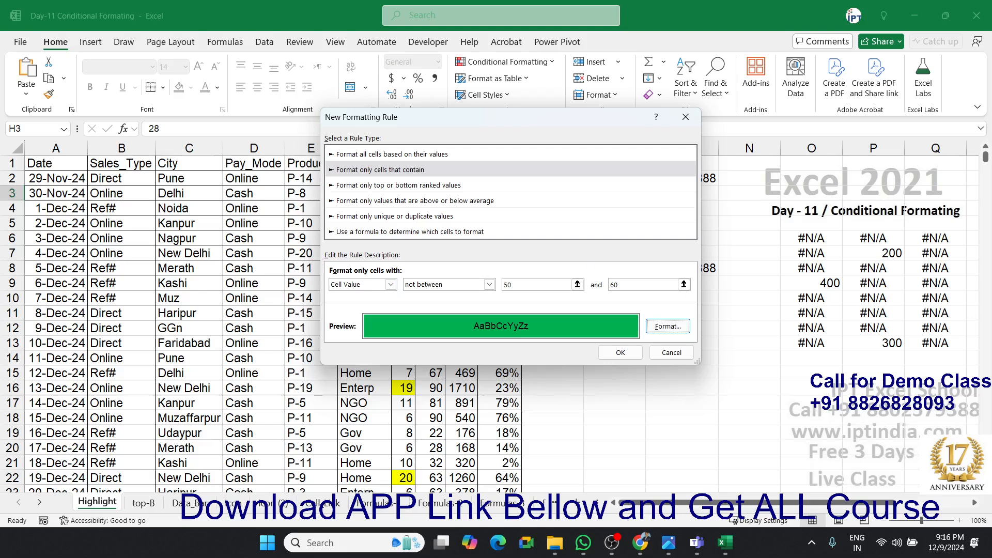
pyautogui.hotkey('alt', 'Tab')
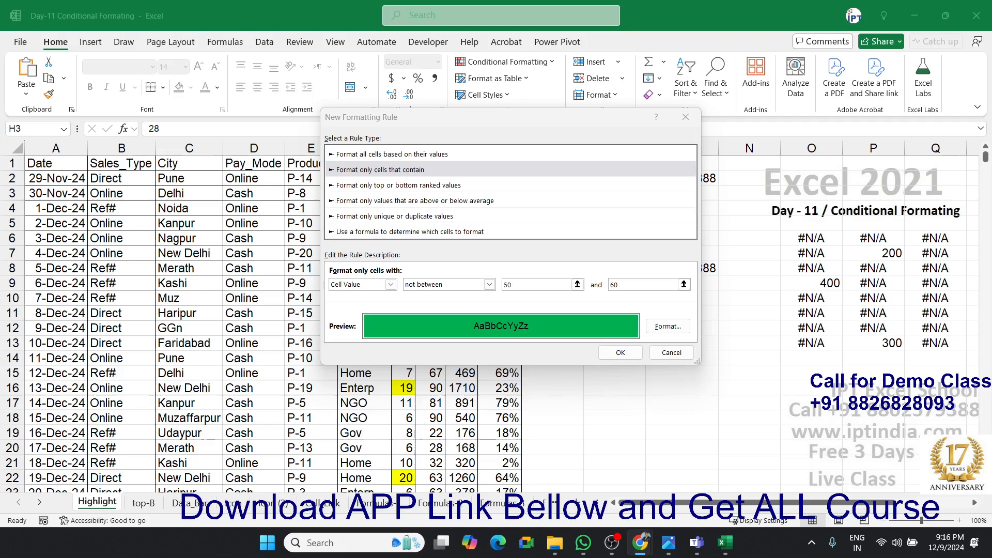
pyautogui.hotkey('alt', 'Tab')
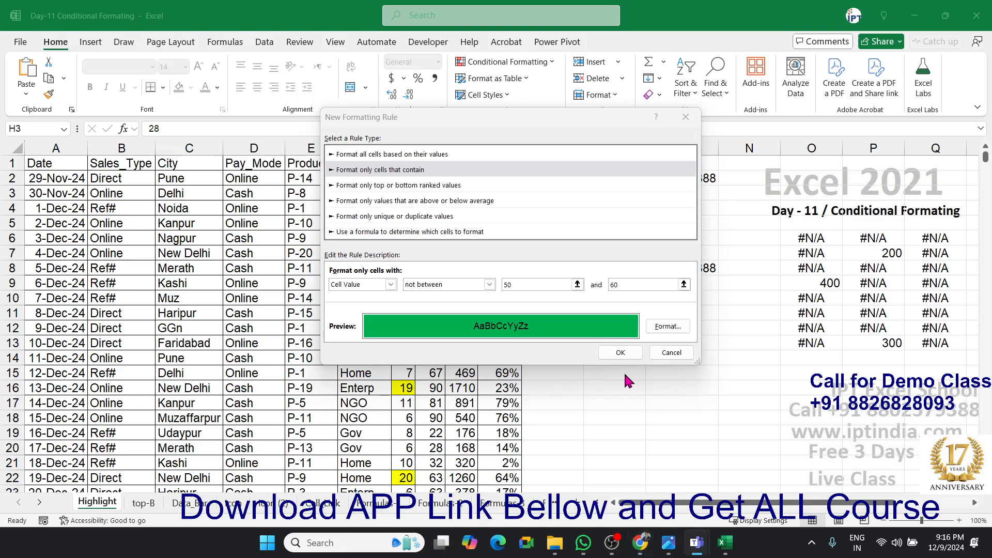
# Try Specific Text as the rule's content type, look through its conditions and the other content types, and discard the rule.
pyautogui.click(371, 284)
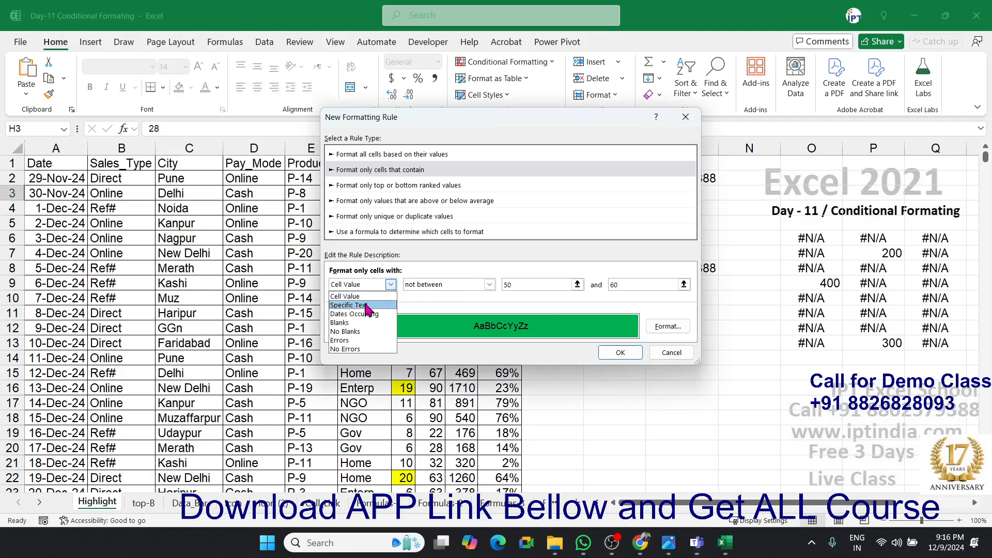
pyautogui.click(366, 306)
pyautogui.click(427, 286)
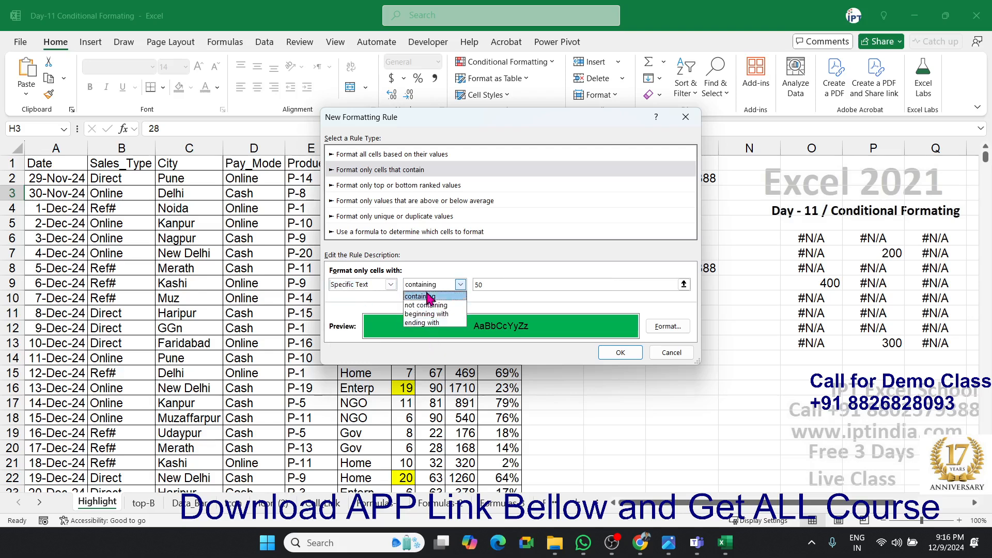
pyautogui.click(356, 285)
pyautogui.click(357, 284)
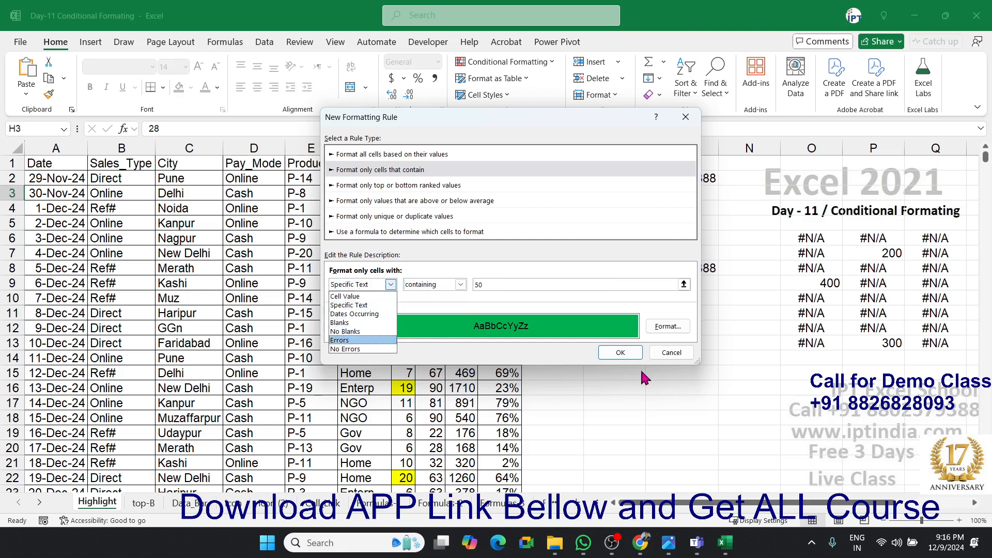
pyautogui.click(672, 353)
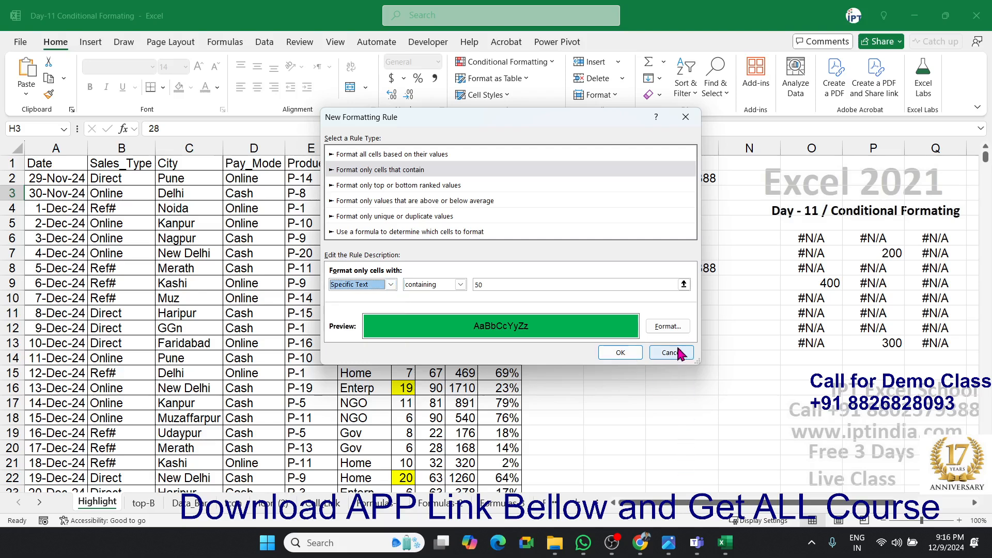
pyautogui.click(675, 353)
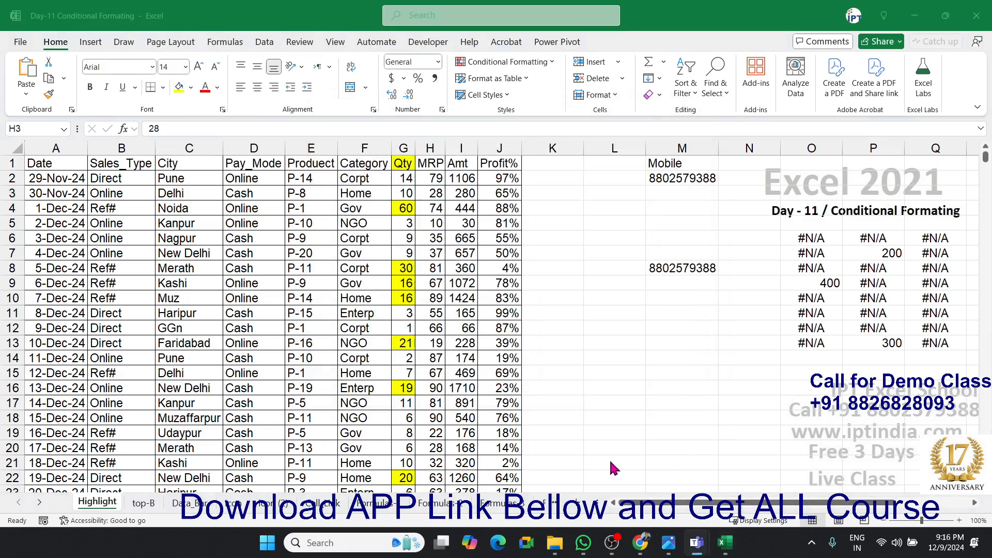
# Start a custom highlight rule on cells O6:T13 that formats only cells containing errors.
pyautogui.moveTo(645, 499); pyautogui.dragTo(842, 507)
pyautogui.moveTo(298, 239); pyautogui.dragTo(605, 344)
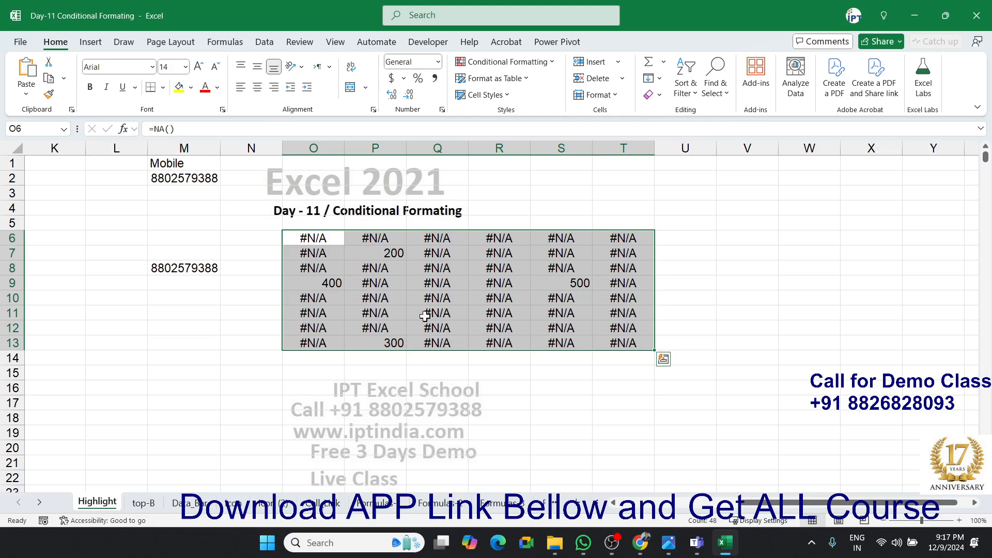
pyautogui.click(504, 62)
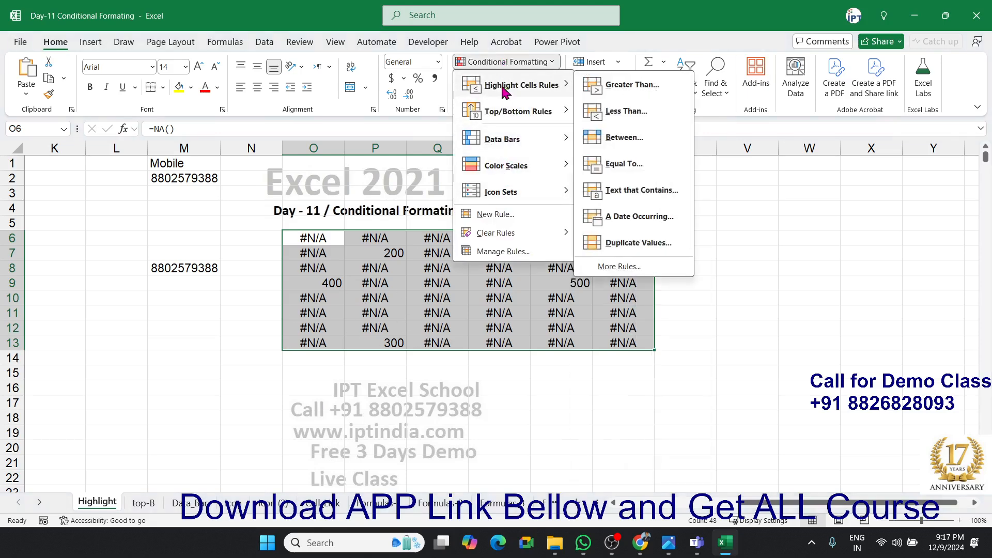
pyautogui.click(604, 266)
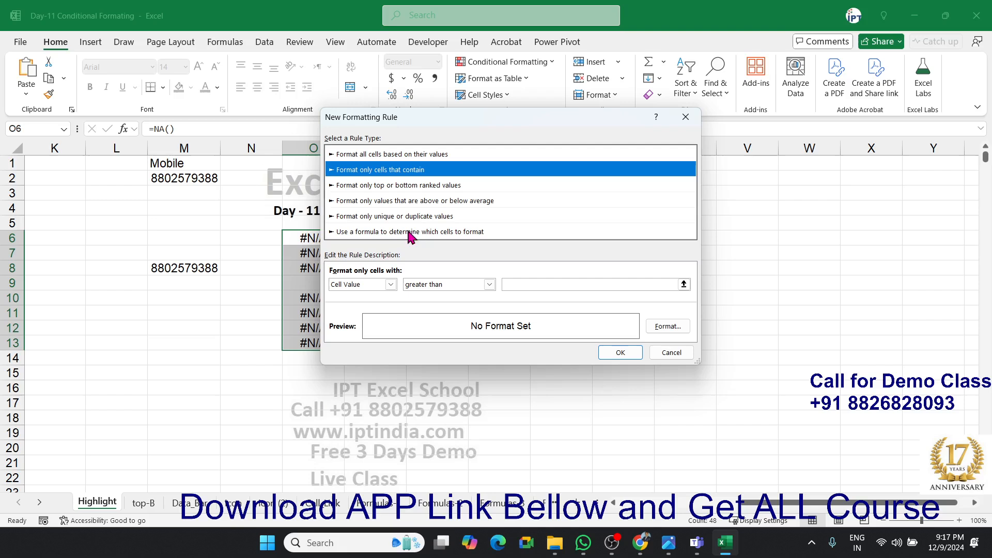
pyautogui.click(391, 284)
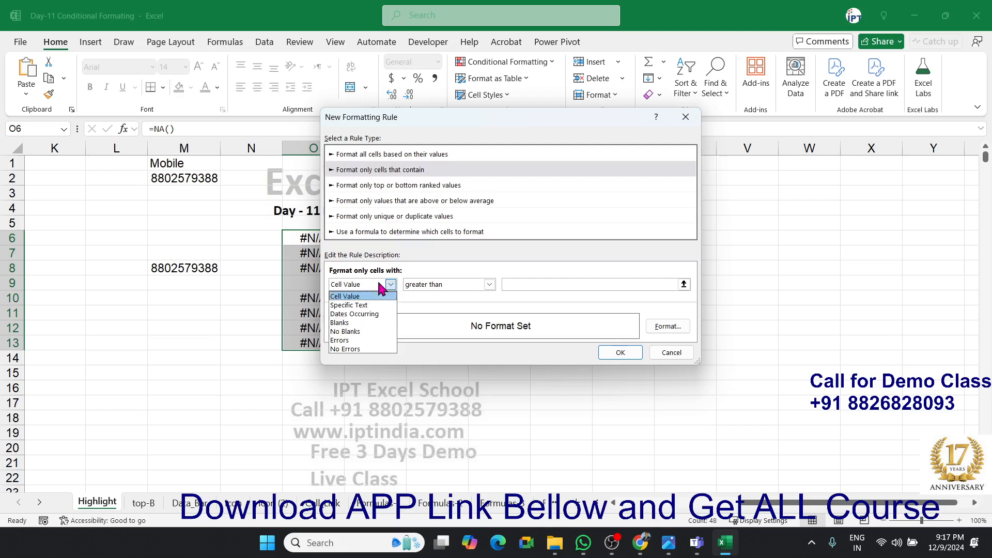
pyautogui.click(368, 340)
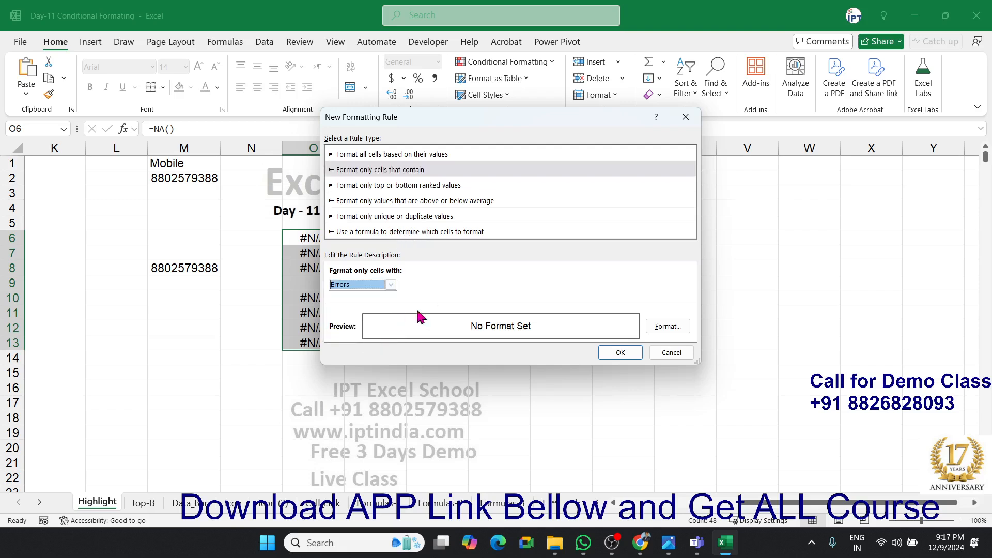
# Set the error rule's font color to white and apply the rule to the range.
pyautogui.click(684, 330)
pyautogui.click(446, 73)
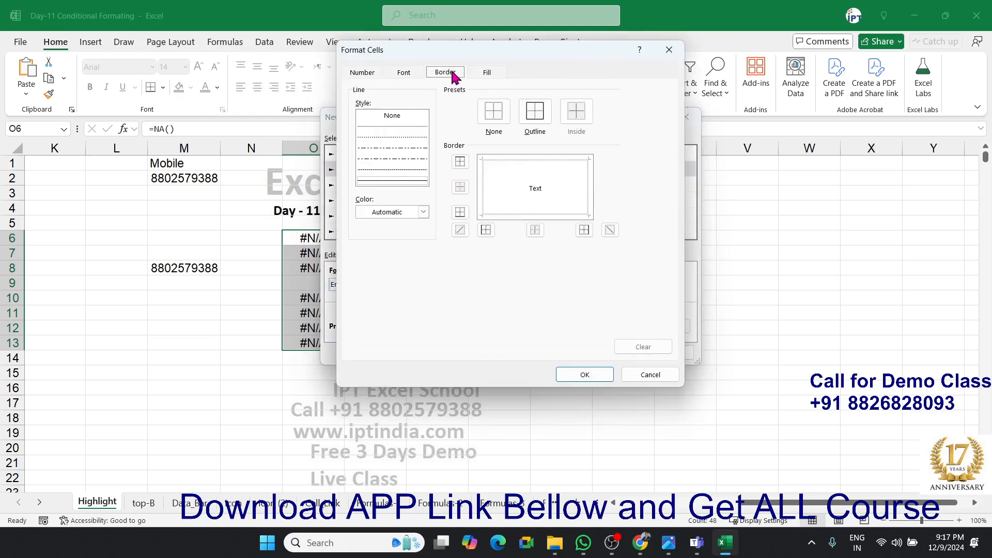
pyautogui.click(407, 75)
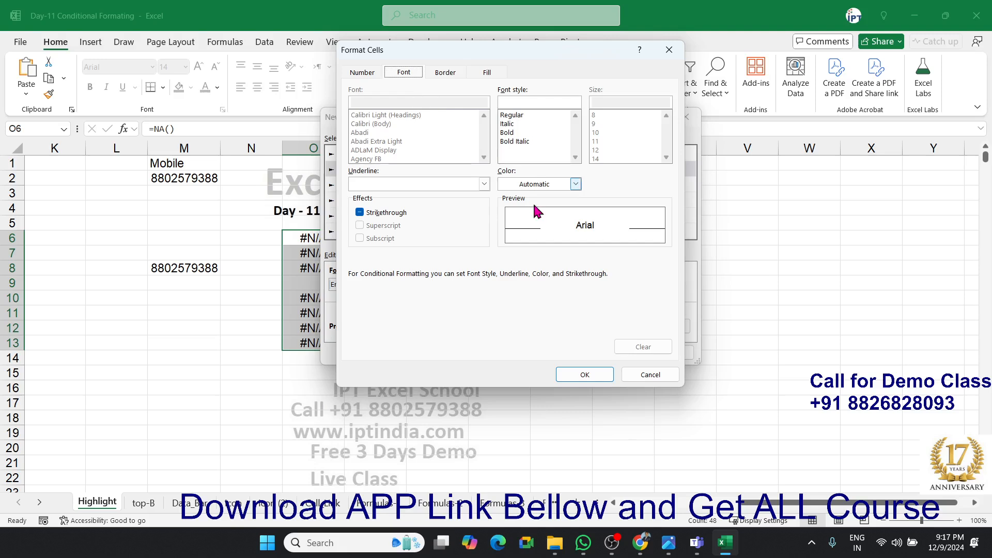
pyautogui.click(575, 184)
pyautogui.click(507, 239)
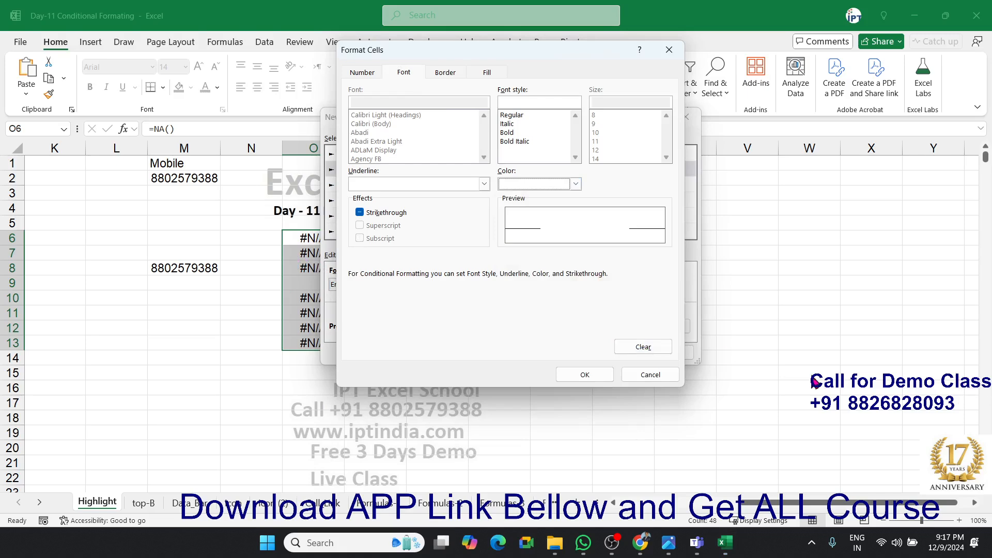
pyautogui.click(604, 375)
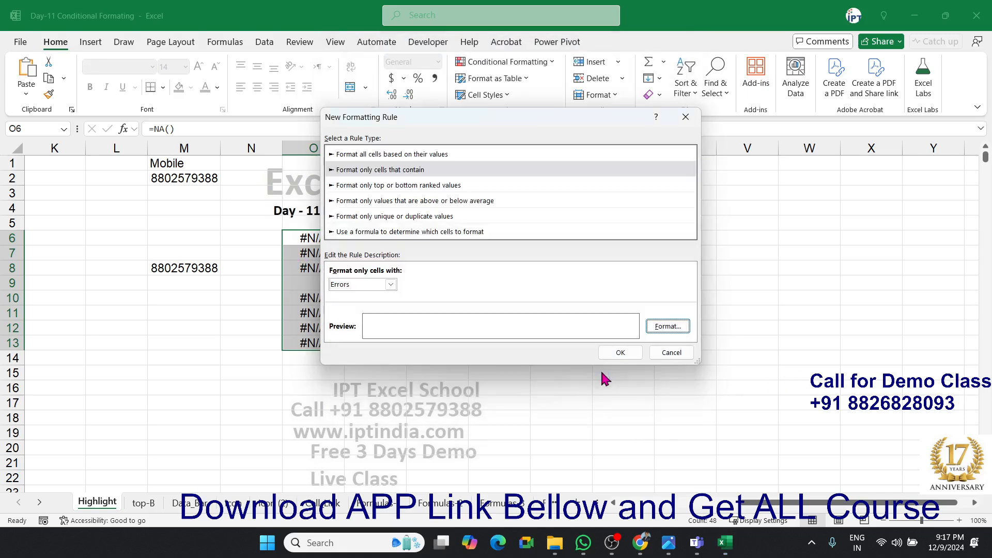
pyautogui.click(627, 355)
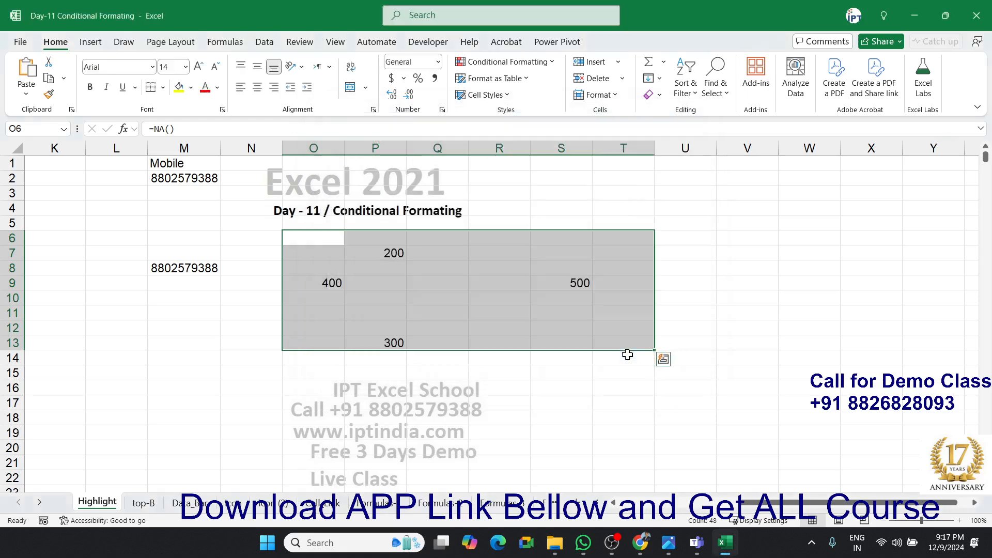
# Fill cells Q7:Q10 with yellow to check the hidden error values, and undo the fill.
pyautogui.click(604, 414)
pyautogui.moveTo(441, 297); pyautogui.dragTo(437, 253)
pyautogui.click(176, 92)
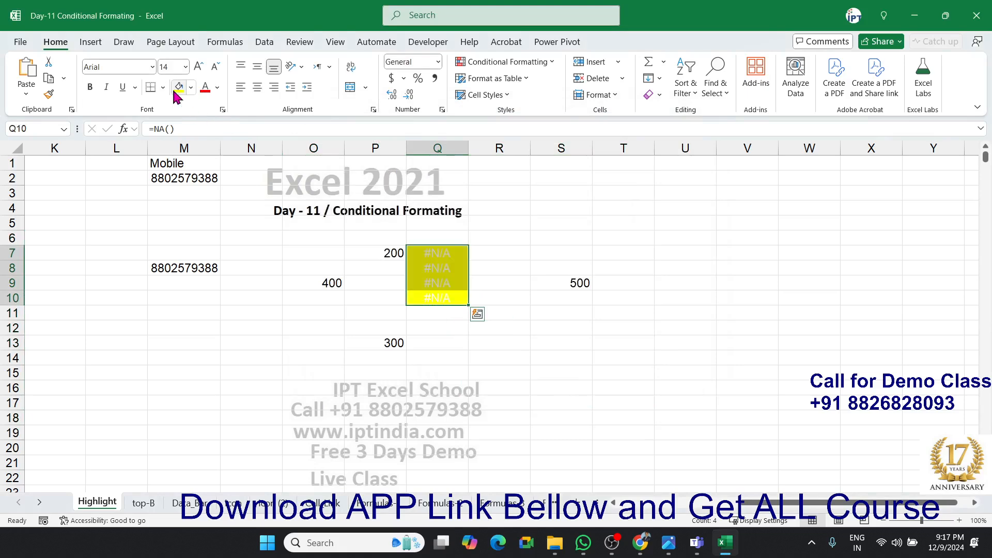
pyautogui.click(191, 87)
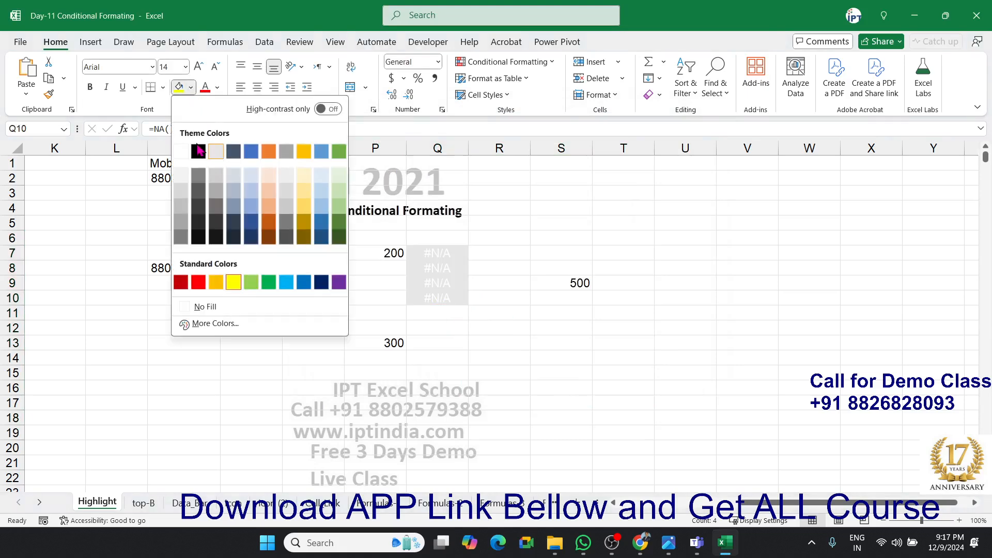
pyautogui.click(519, 341)
pyautogui.hotkey('ctrl', 'q')
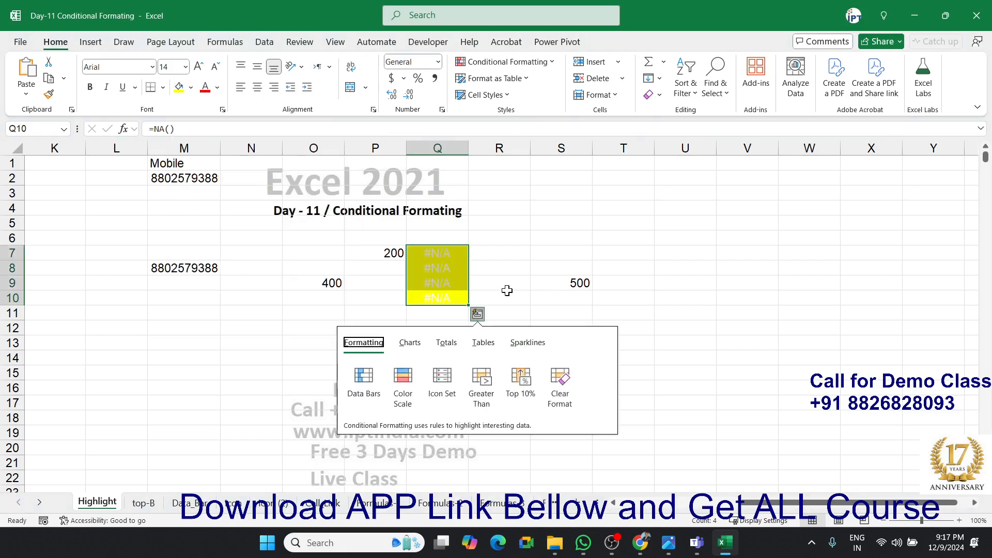
pyautogui.click(507, 288)
pyautogui.hotkey('ctrl', 'z')
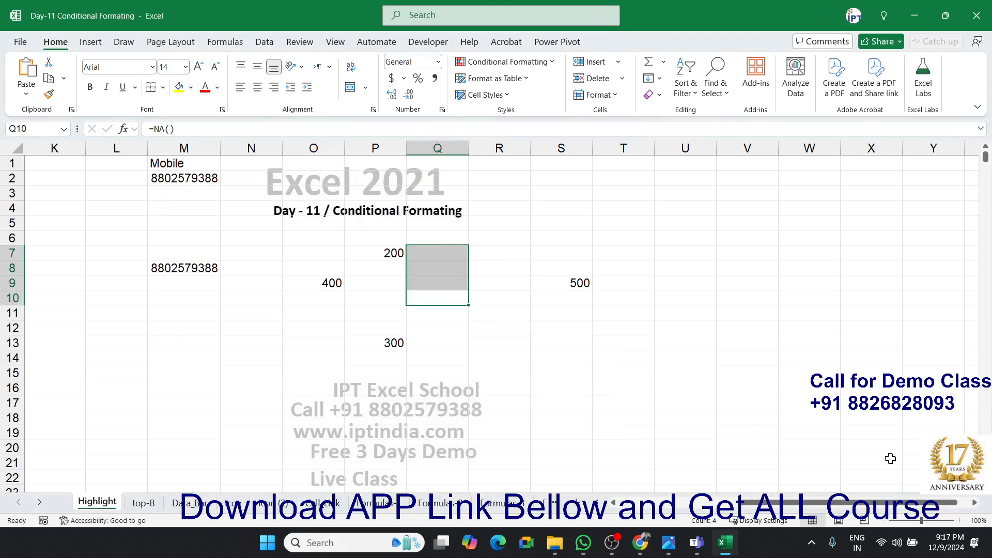
pyautogui.hotkey('alt', 'Tab')
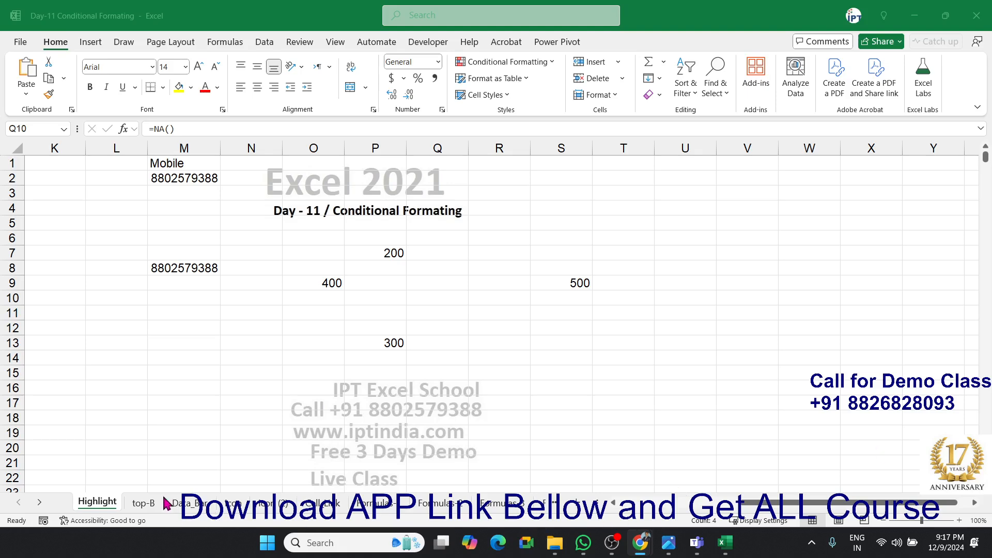
pyautogui.hotkey('alt', 'Tab')
# Go to the top-B sheet and preview a Top 10 Items rule on the Qty column without applying it.
pyautogui.click(148, 502)
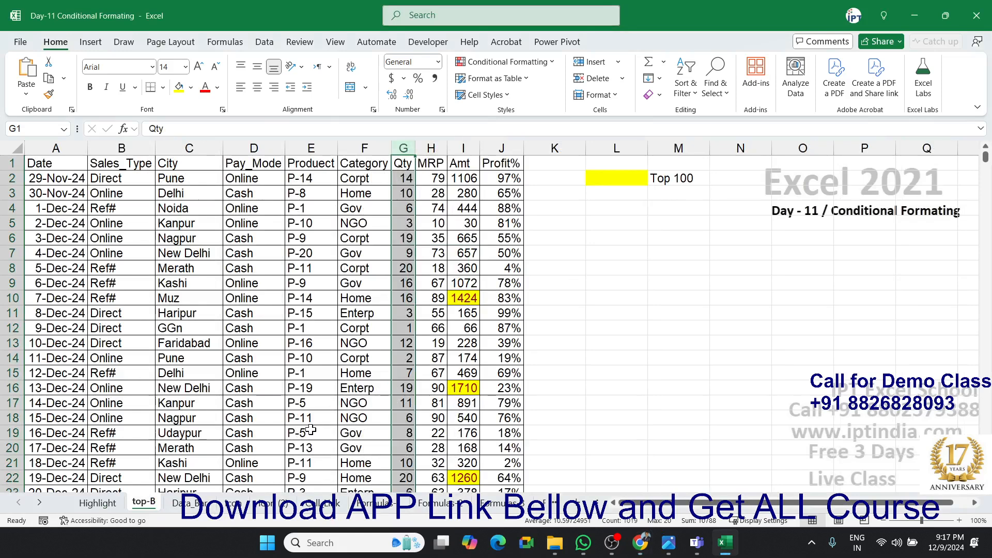
pyautogui.click(537, 63)
pyautogui.moveTo(538, 109)
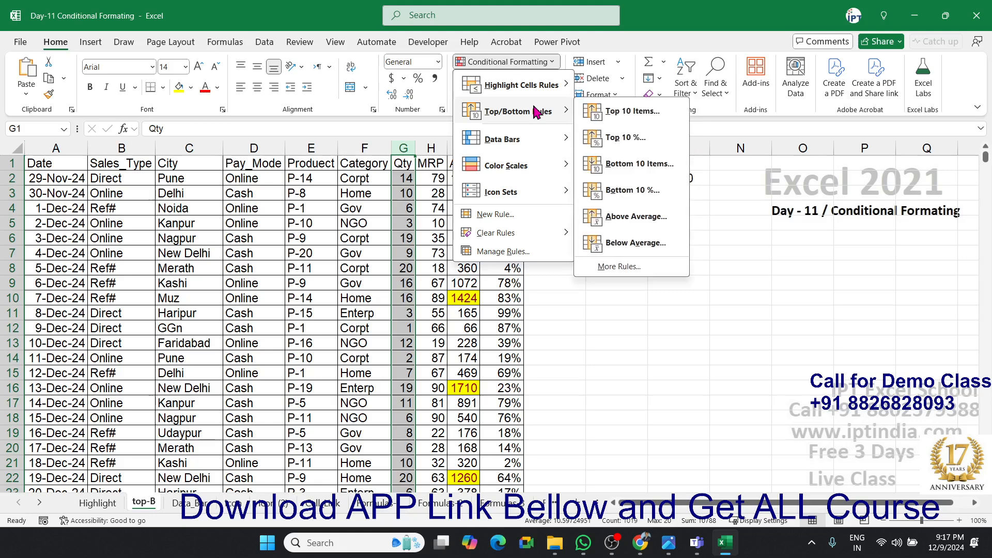
pyautogui.click(603, 111)
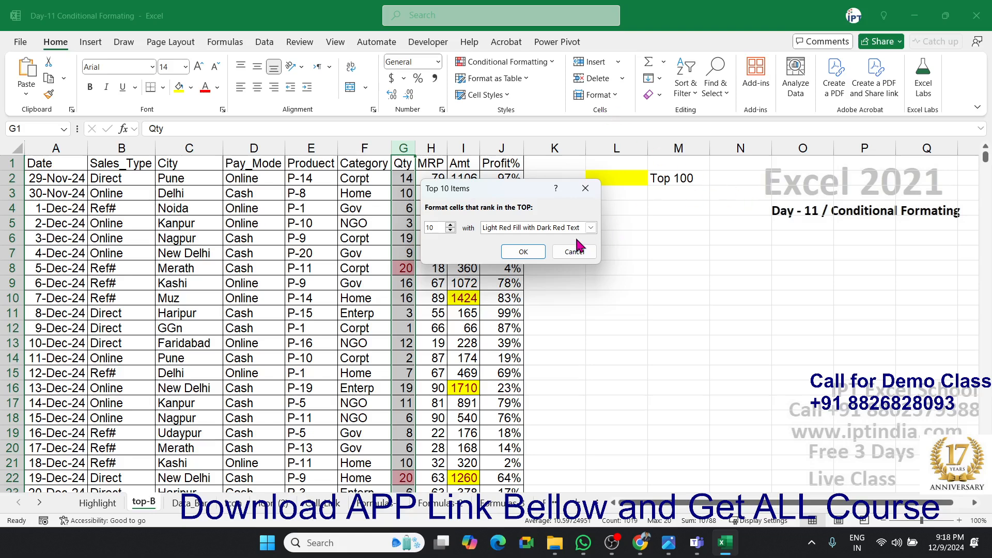
pyautogui.click(572, 251)
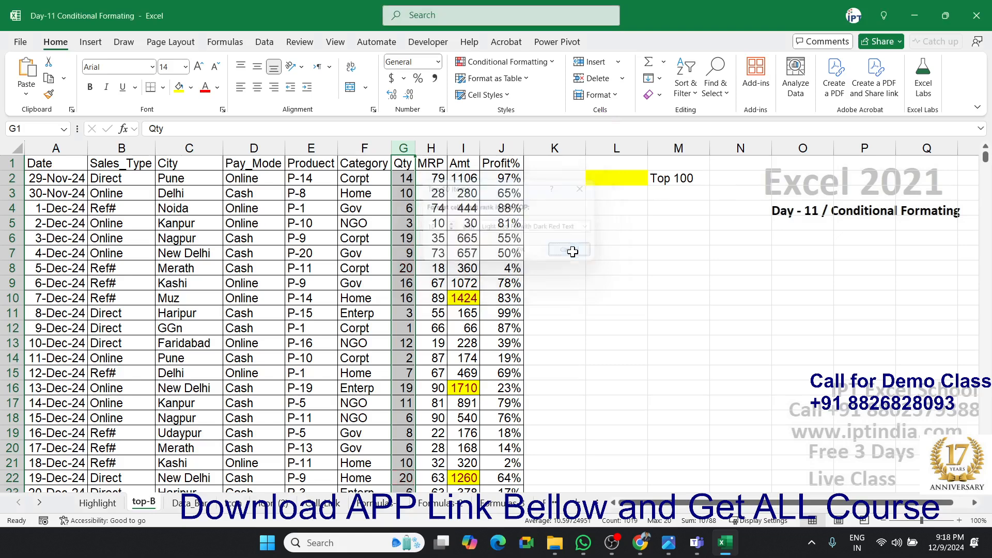
# Preview a Bottom 10 Items rule on the Qty column with light red fill and dark red text, and discard it.
pyautogui.click(481, 67)
pyautogui.moveTo(500, 93)
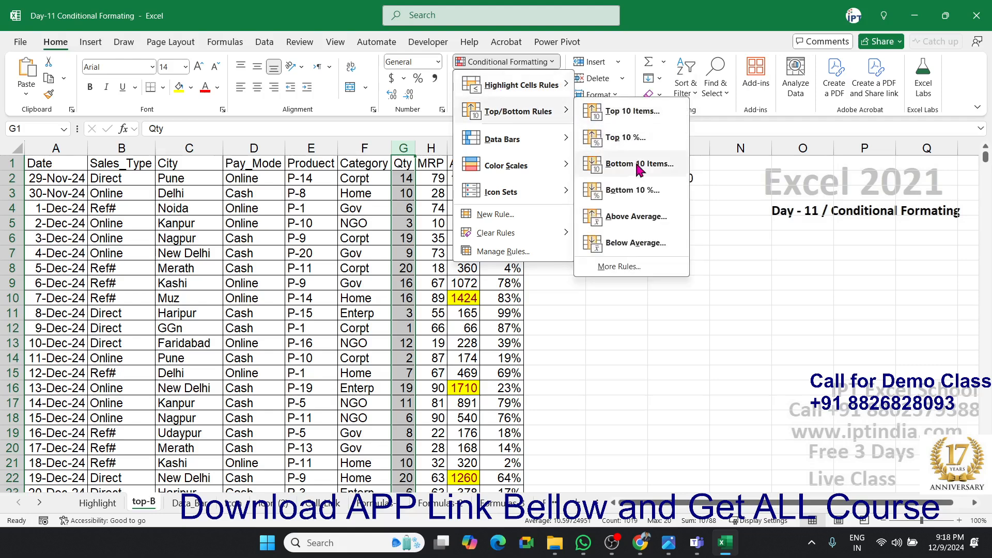
pyautogui.click(639, 169)
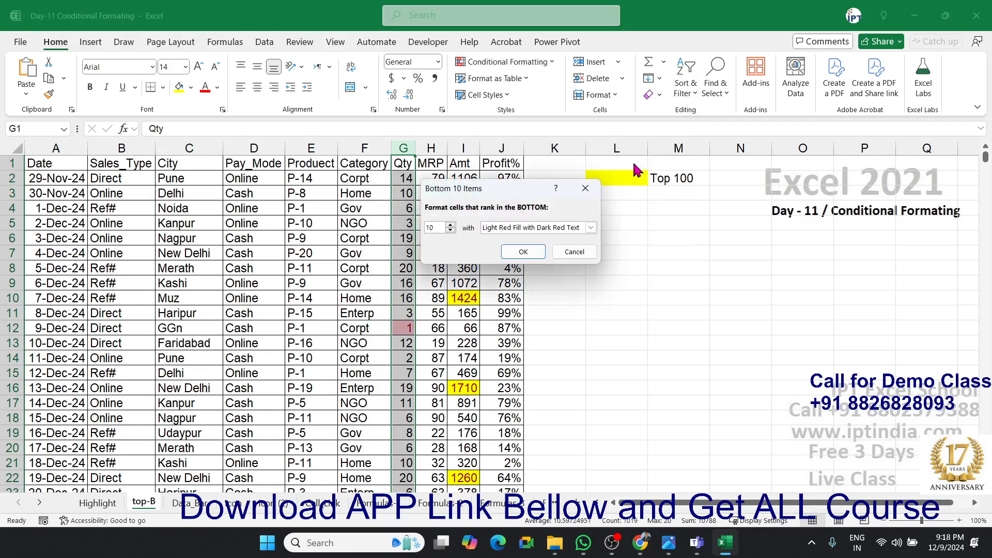
pyautogui.click(574, 251)
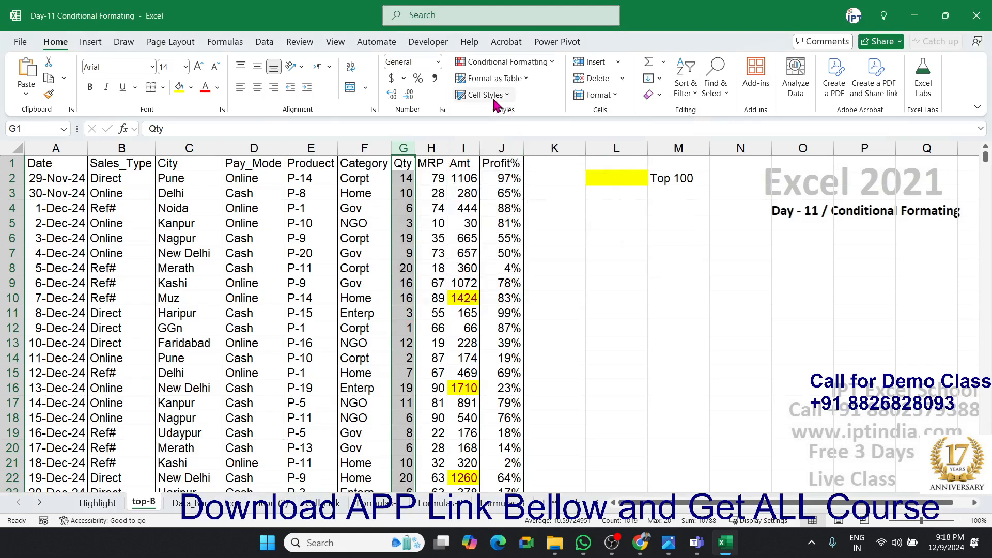
# Preview a Top 10% rule on the Qty column with light red fill and dark red text, and discard it.
pyautogui.click(483, 63)
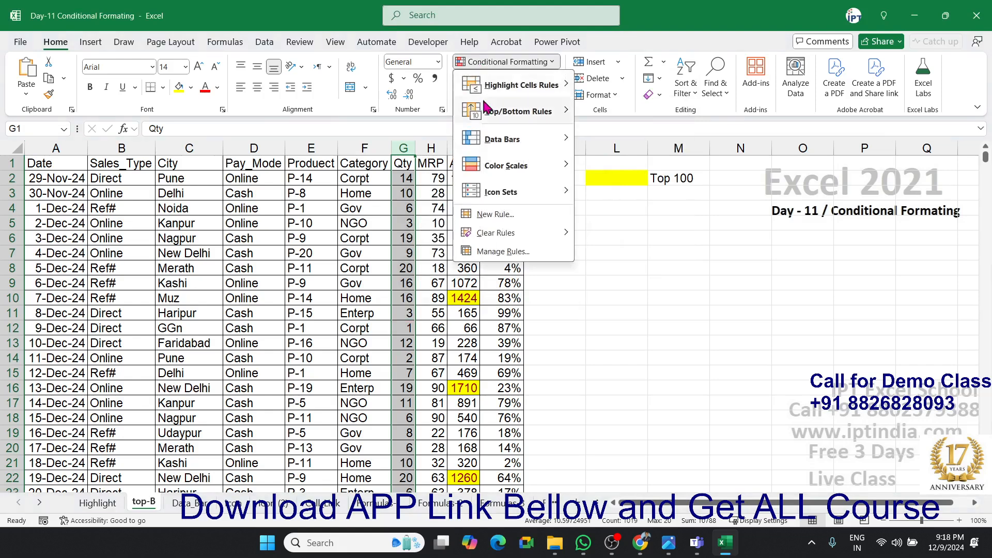
pyautogui.moveTo(496, 123)
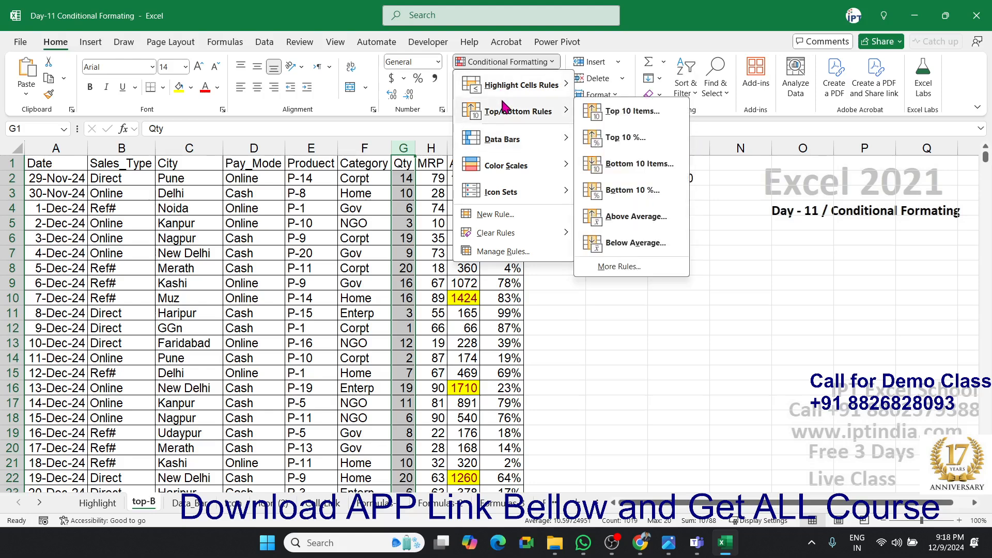
pyautogui.click(620, 138)
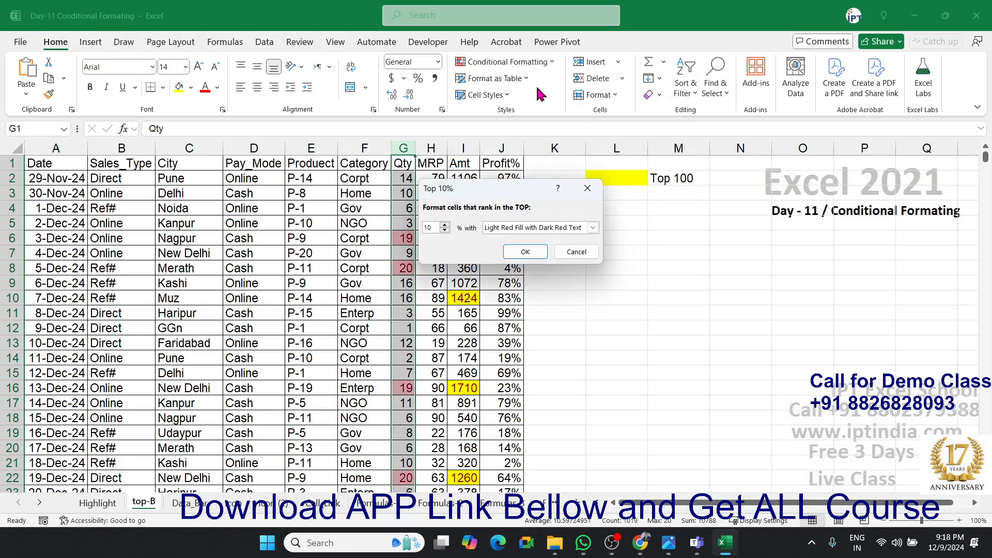
pyautogui.press('Escape')
# Preview an Above Average rule on the Qty column with light red fill and dark red text, and cancel it.
pyautogui.click(530, 63)
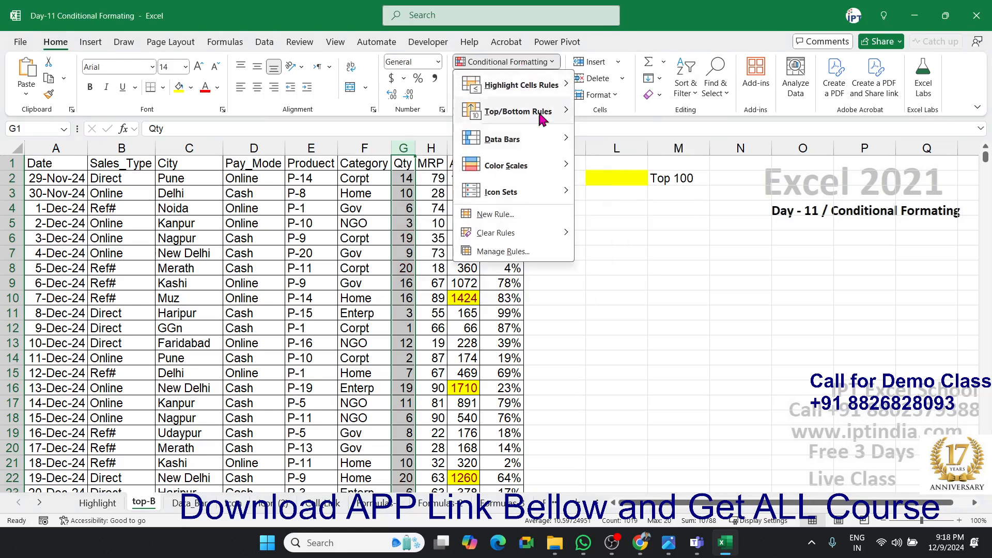
pyautogui.moveTo(537, 115)
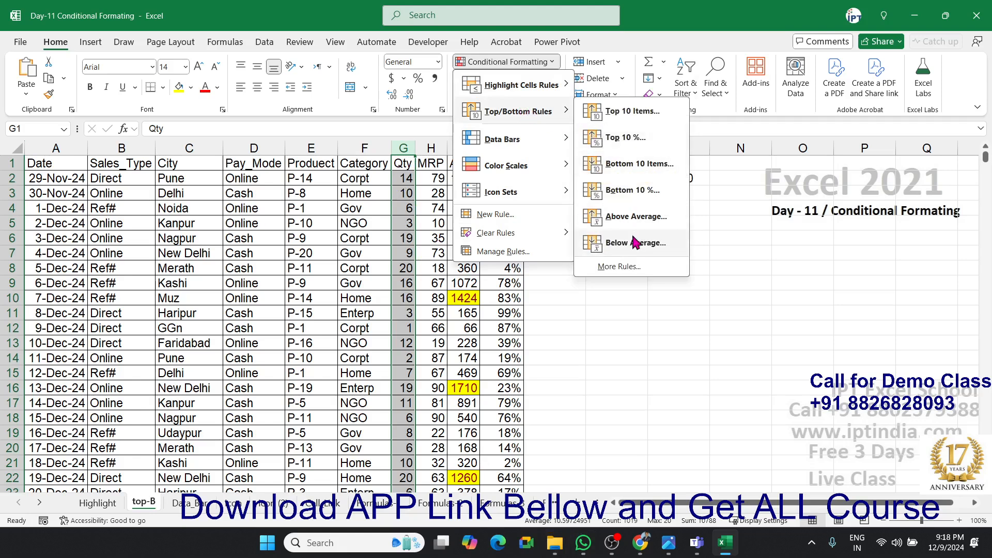
pyautogui.click(631, 219)
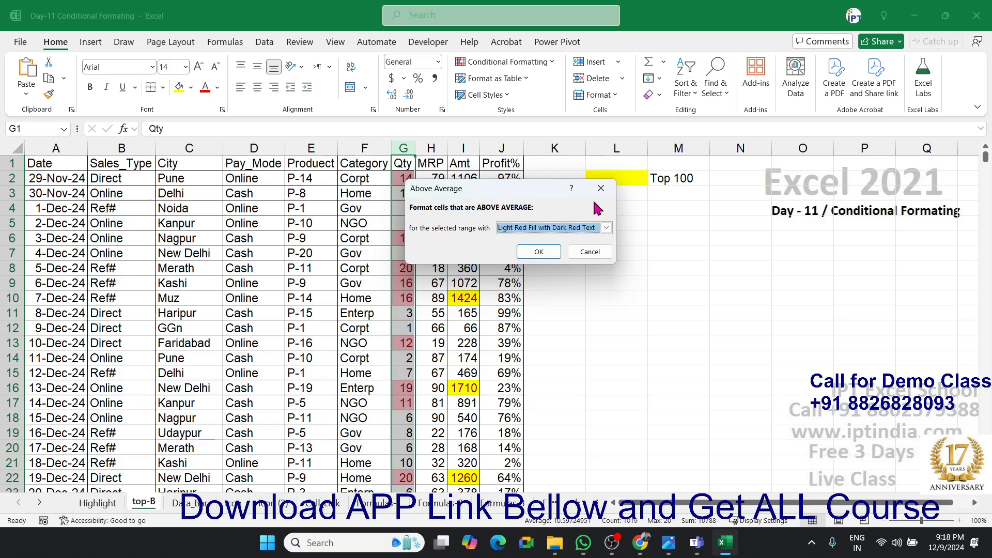
pyautogui.press('Escape')
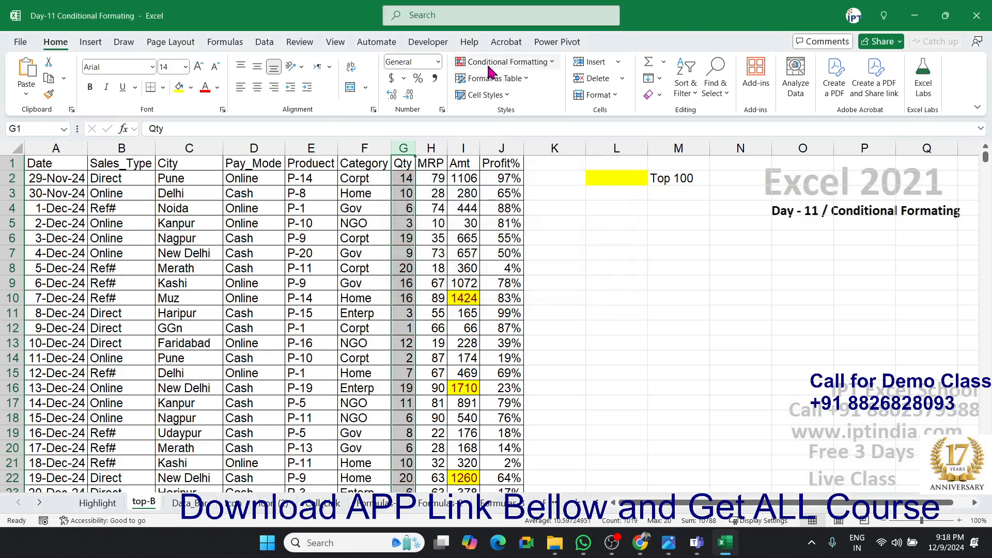
# Preview a Below Average rule on the Qty column with light red fill and dark red text, without applying it.
pyautogui.click(494, 62)
pyautogui.moveTo(507, 118)
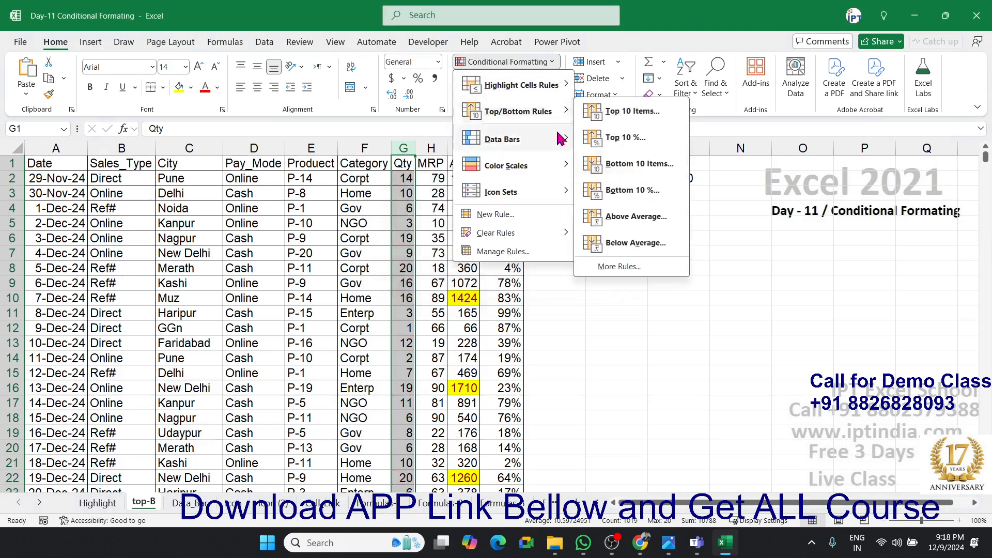
pyautogui.click(615, 250)
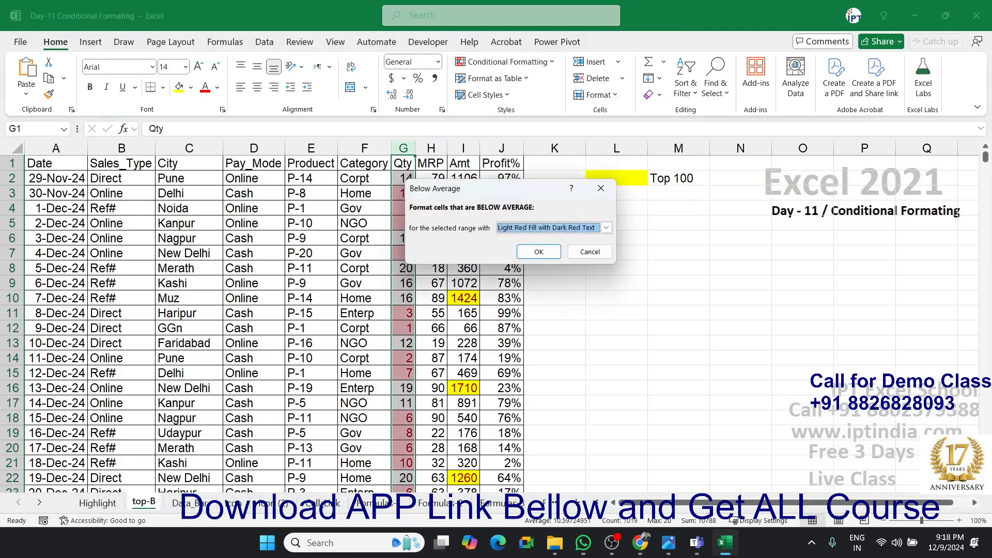
pyautogui.hotkey('alt', 'Tab')
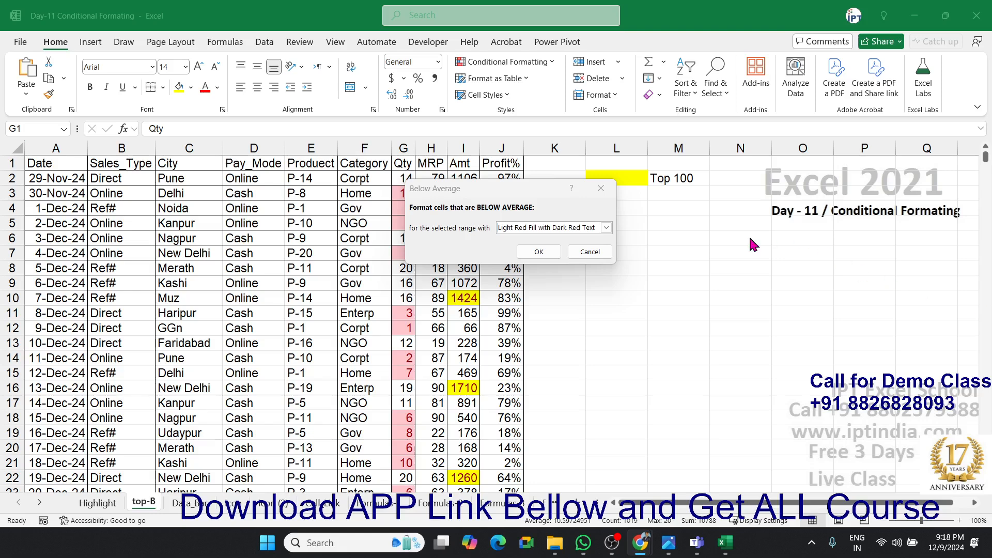
pyautogui.click(593, 253)
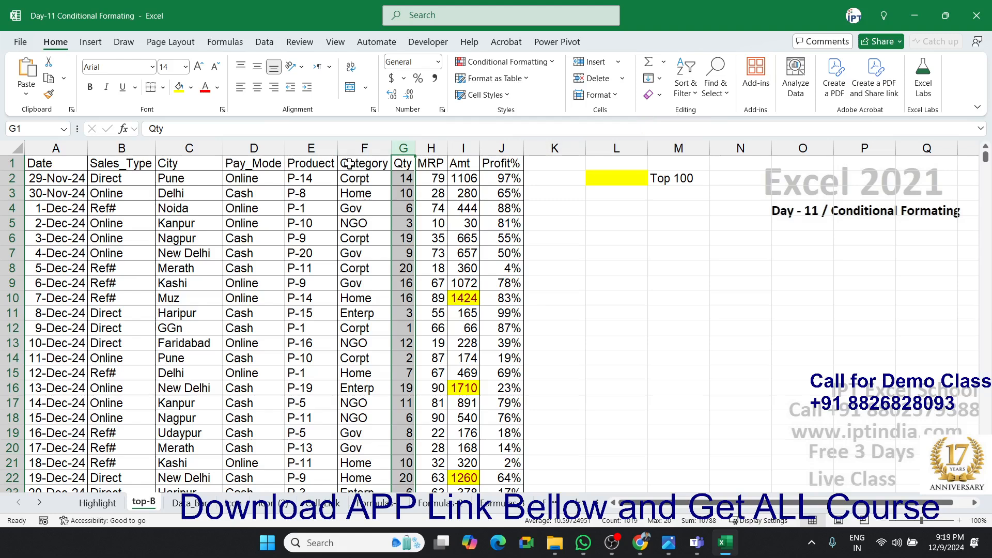
# Go to the Data_Bar sheet and clear the conditional formatting rules from the entire sheet.
pyautogui.click(204, 506)
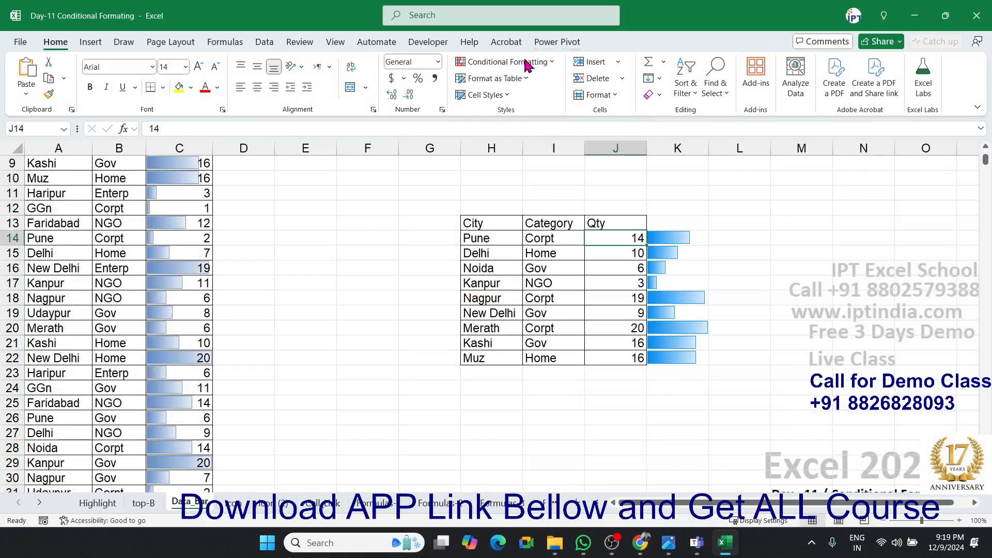
pyautogui.click(494, 61)
pyautogui.moveTo(561, 193)
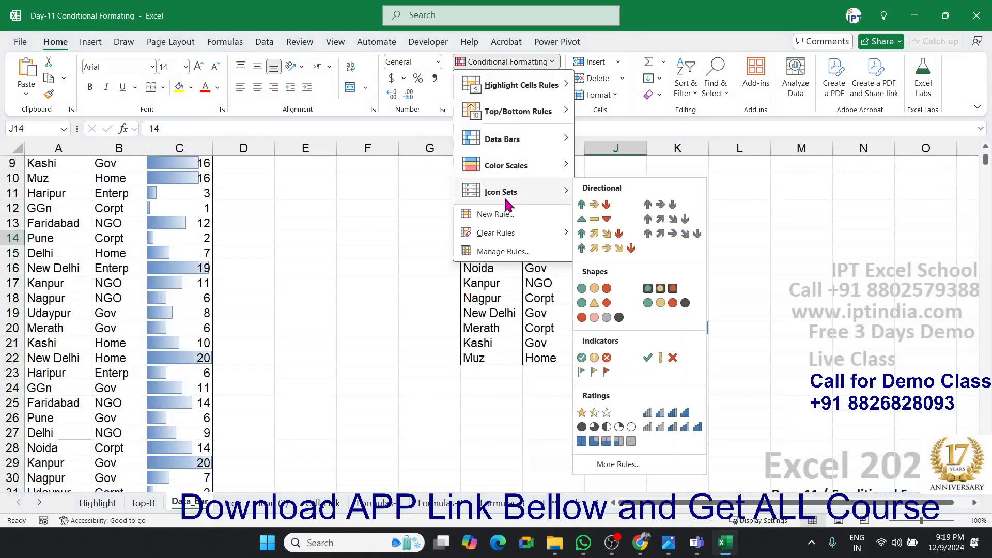
pyautogui.moveTo(532, 234)
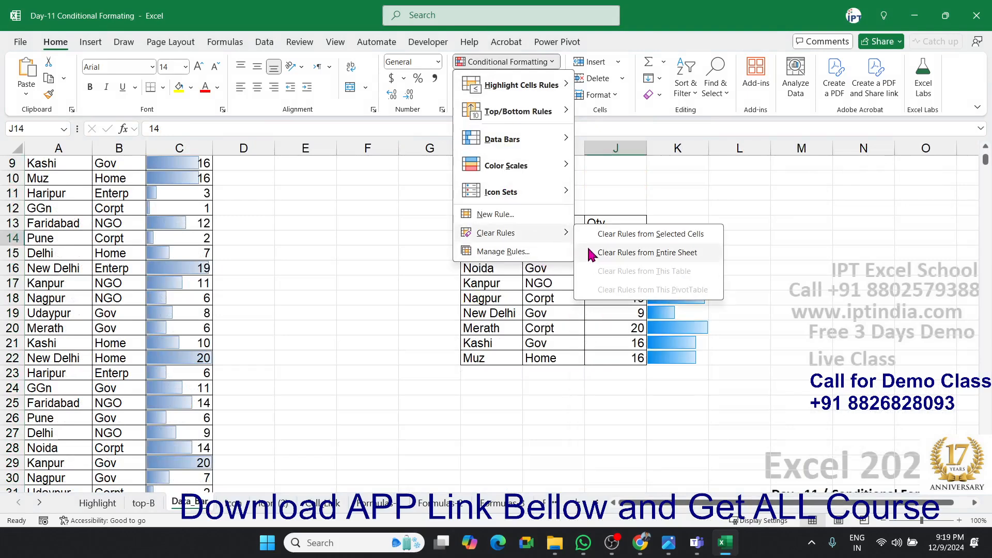
pyautogui.click(610, 254)
pyautogui.click(312, 225)
pyautogui.scroll(3, 170, 238)
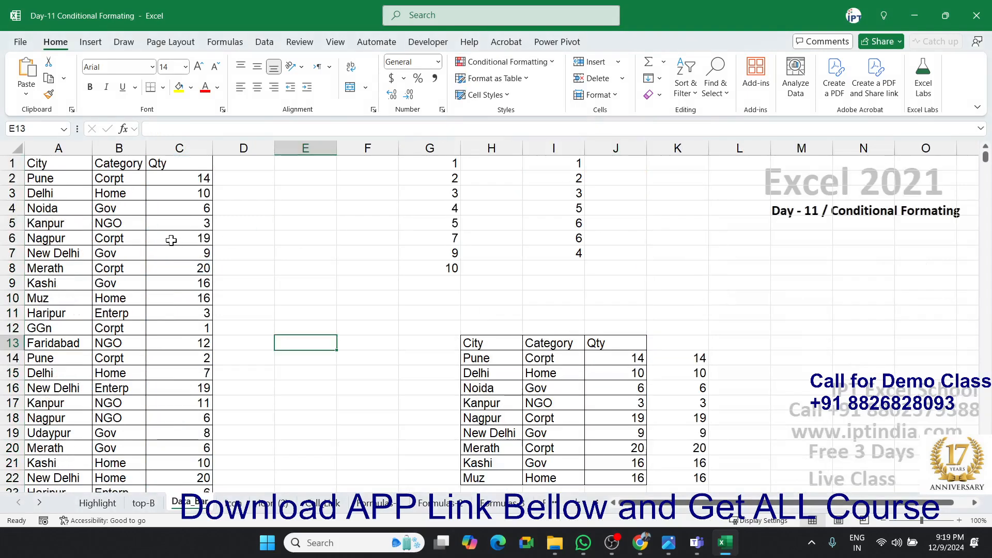
# Insert a 2-D clustered bar chart from the full City, Category and Qty table starting at A1.
pyautogui.scroll(-7, 169, 218)
pyautogui.scroll(-20, 169, 218)
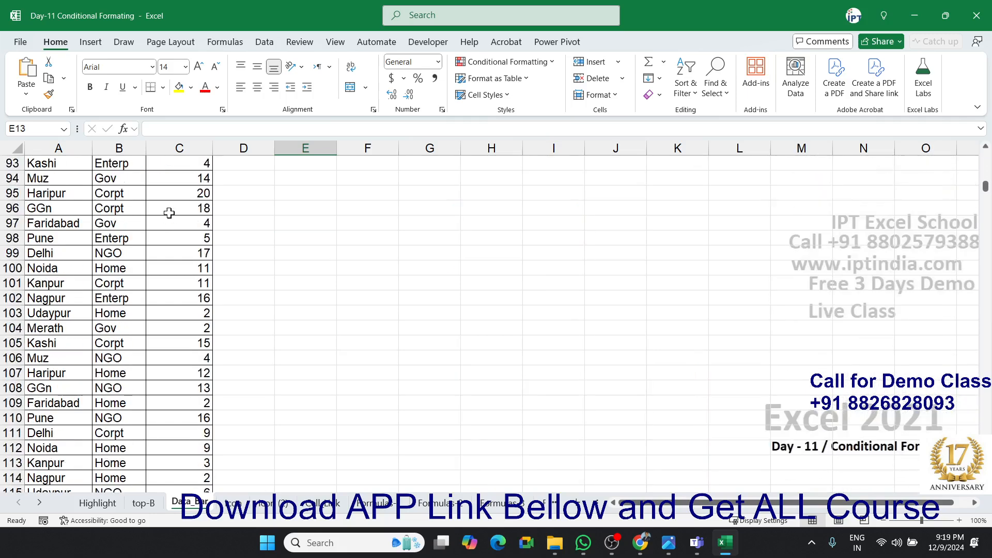
pyautogui.click(149, 181)
pyautogui.hotkey('ctrl', 'Up')
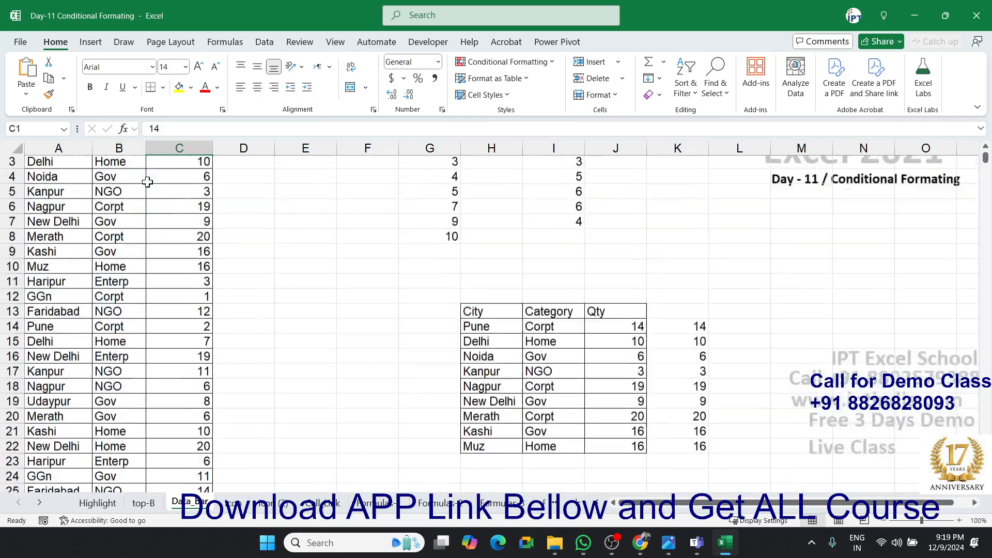
pyautogui.hotkey('ctrl', 'Left')
pyautogui.hotkey('ctrl', 'shift', 'Right')
pyautogui.hotkey('ctrl', 'shift', 'Down')
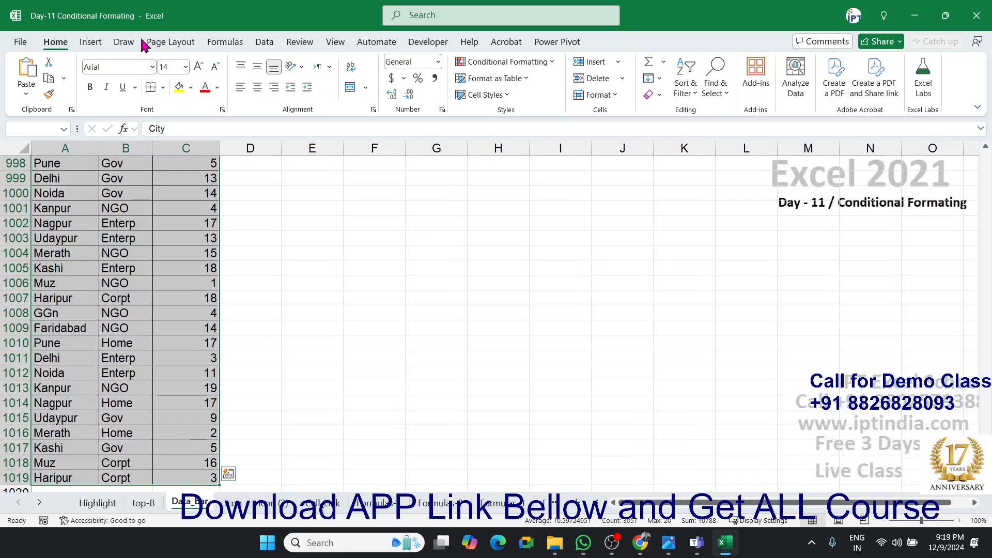
pyautogui.click(95, 41)
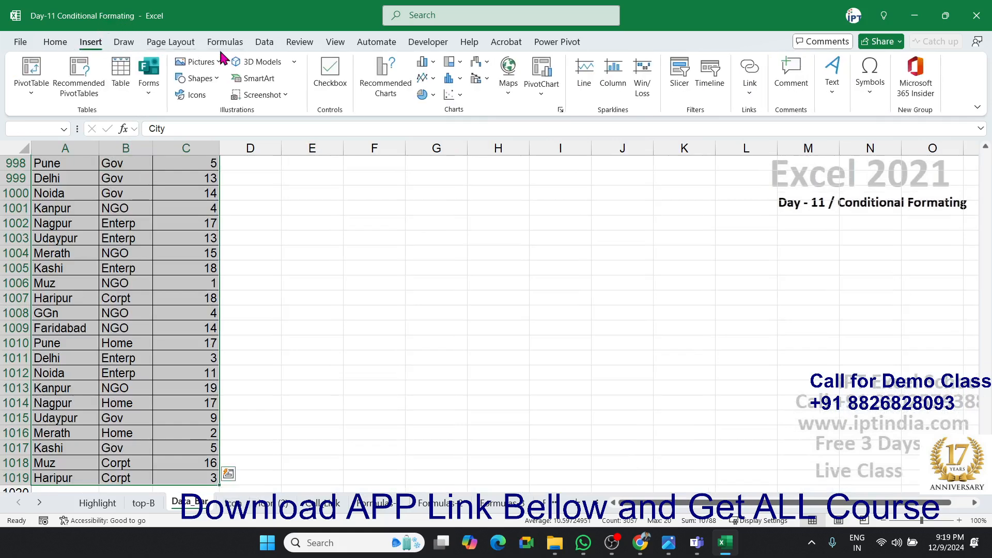
pyautogui.click(428, 65)
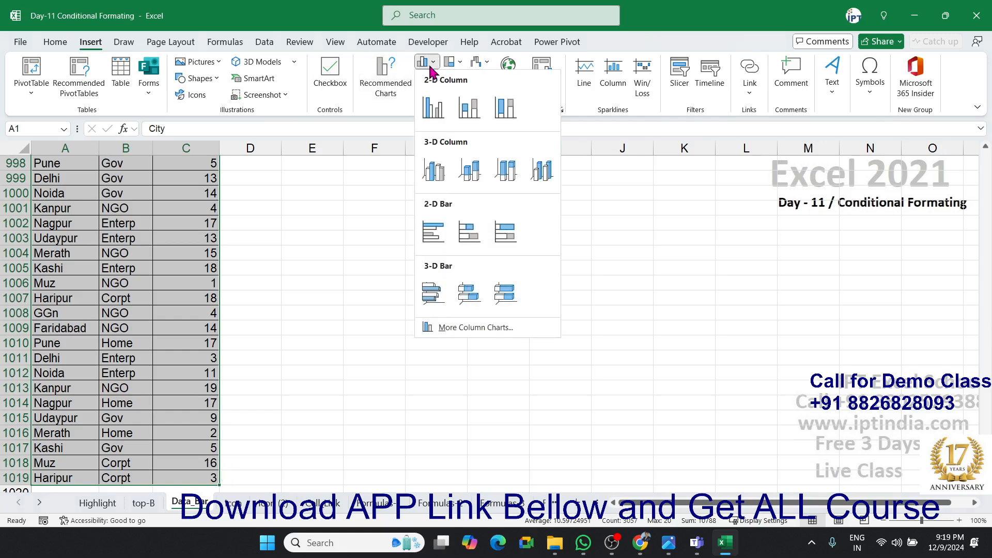
pyautogui.click(433, 228)
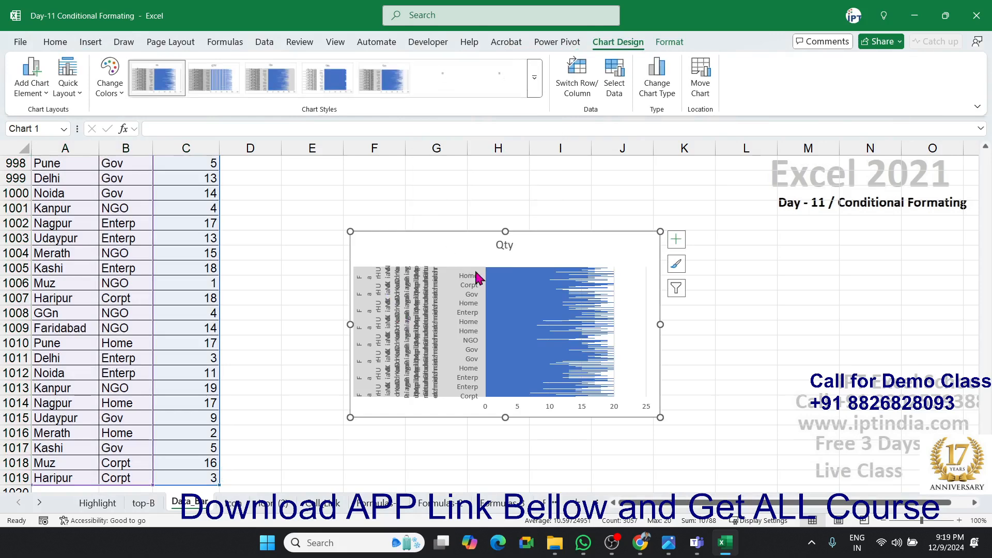
# Delete the Qty bar chart from the sheet.
pyautogui.click(421, 421)
pyautogui.click(419, 413)
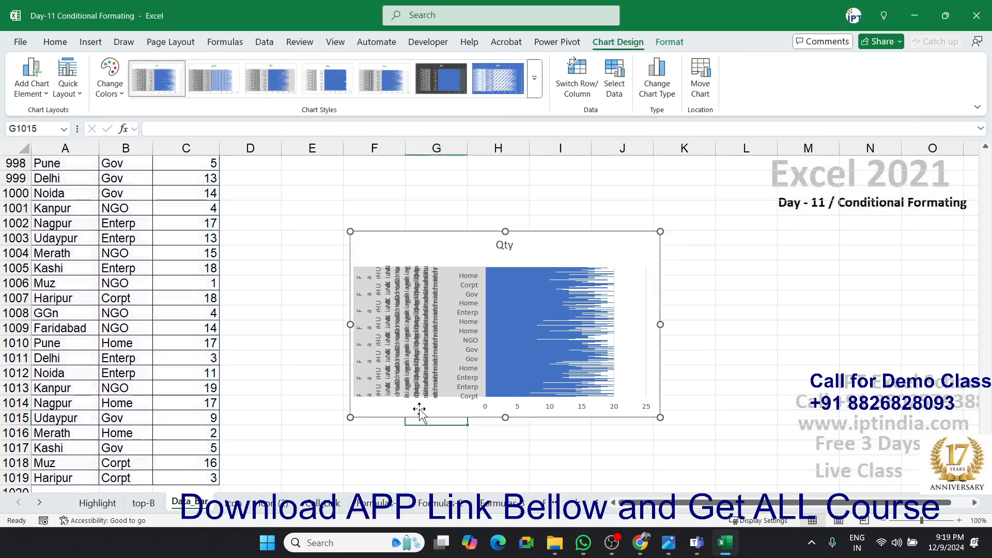
pyautogui.press('Delete')
# Apply light blue solid-fill data bars to the Qty values from C2 to the end of the column.
pyautogui.click(170, 338)
pyautogui.hotkey('ctrl', 'Up')
pyautogui.press('Down')
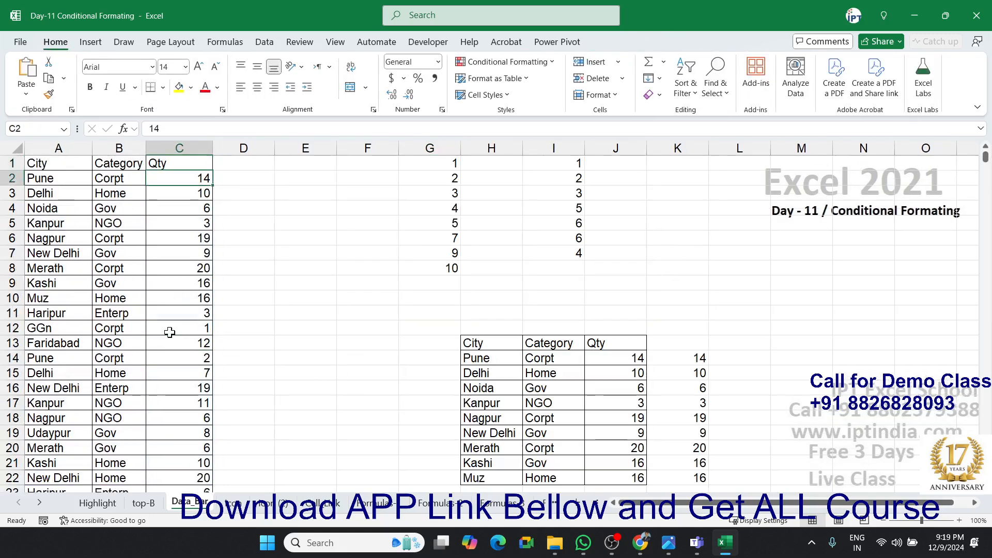
pyautogui.hotkey('ctrl', 'shift', 'Down')
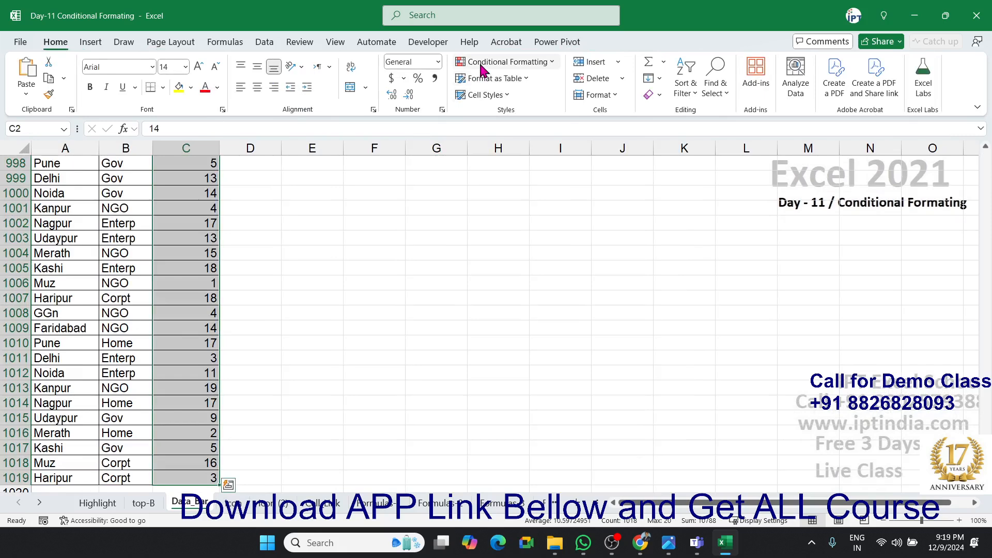
pyautogui.click(482, 63)
pyautogui.moveTo(497, 139)
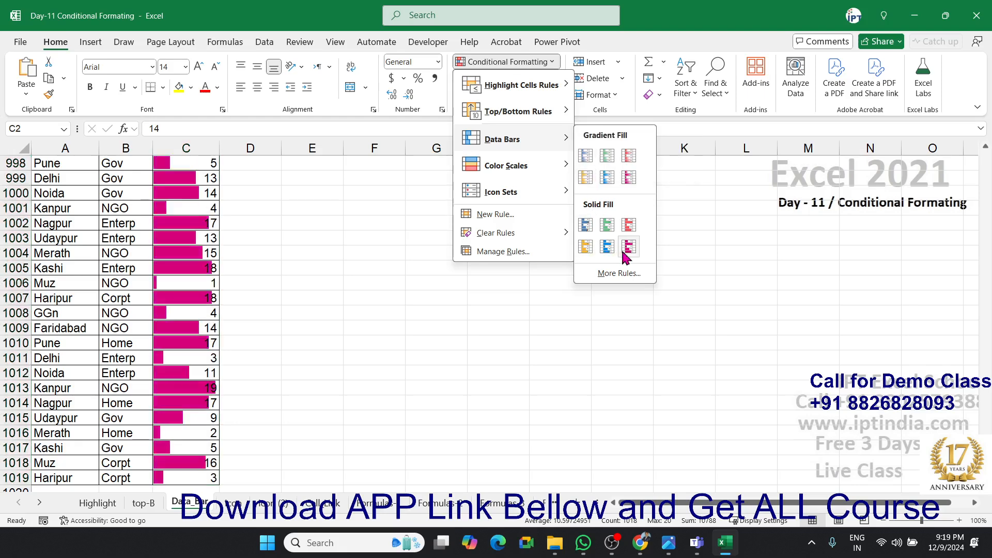
pyautogui.click(607, 247)
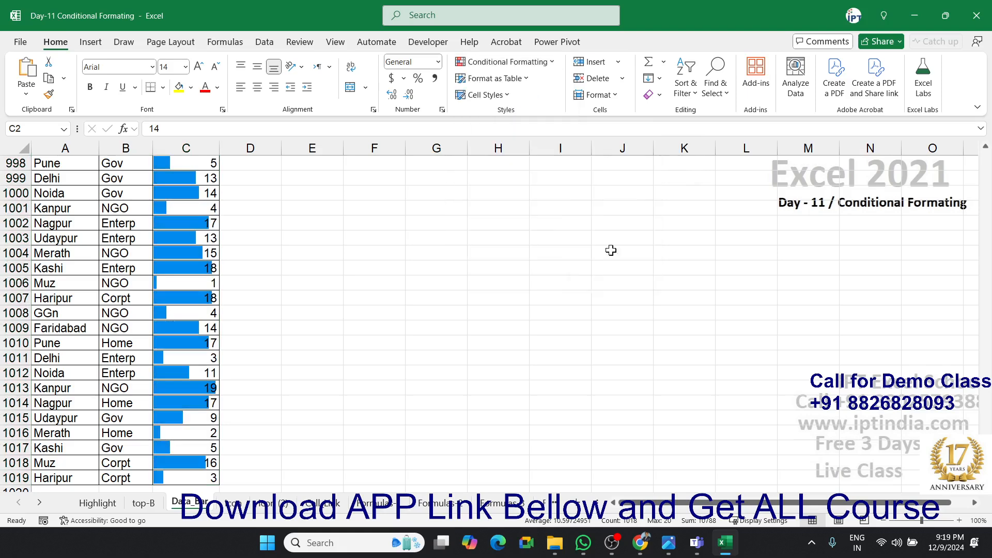
# Examine the data bars in the Qty column, comparing bar lengths with the values in C2, C6 and C8.
pyautogui.click(186, 239)
pyautogui.hotkey('ctrl', 'Up')
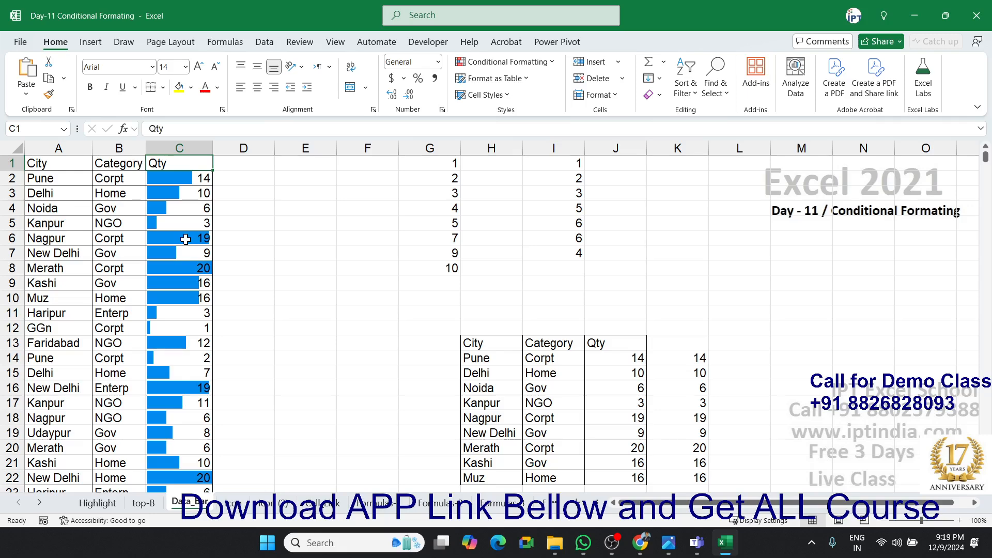
pyautogui.click(180, 148)
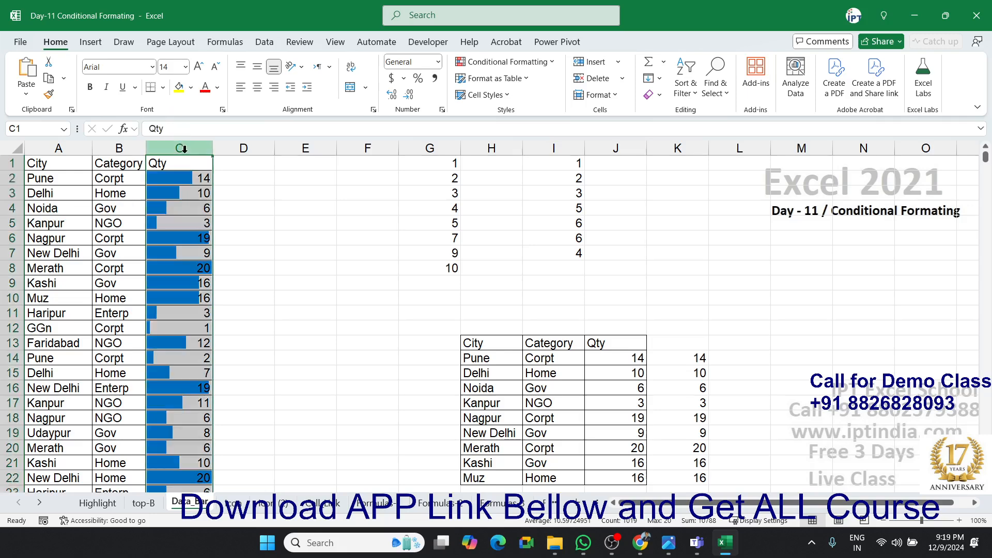
pyautogui.click(202, 177)
pyautogui.click(190, 238)
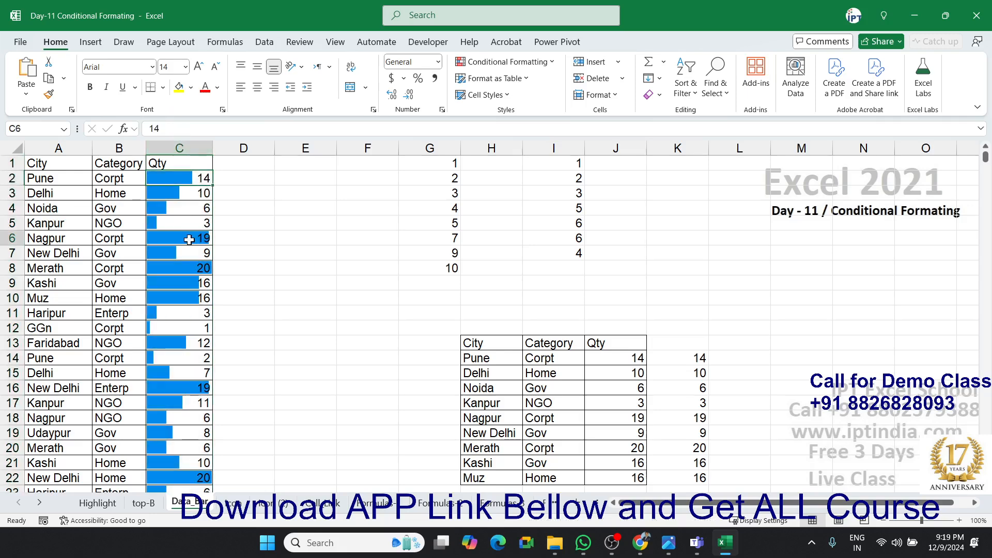
pyautogui.click(189, 269)
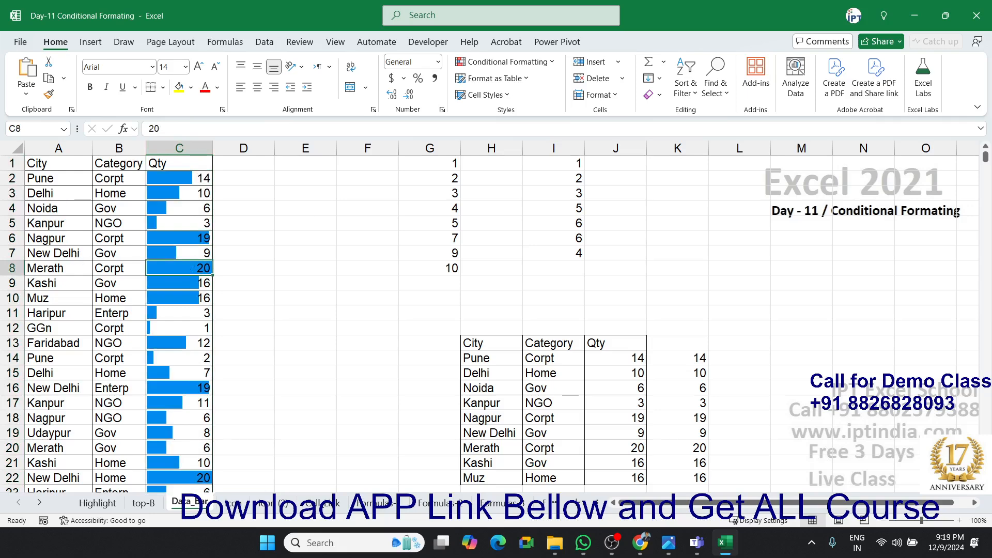
pyautogui.hotkey('alt', 'Tab')
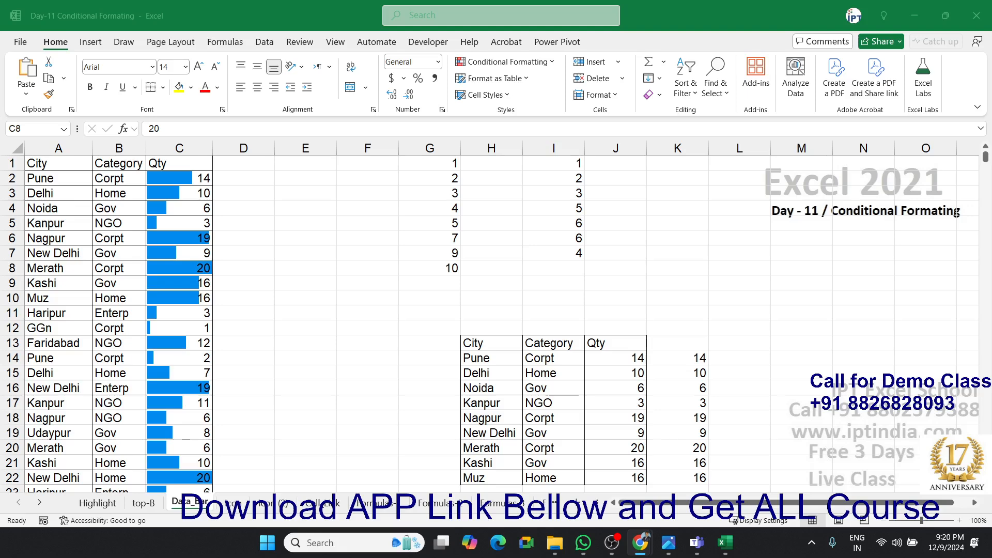
pyautogui.hotkey('alt', 'Tab')
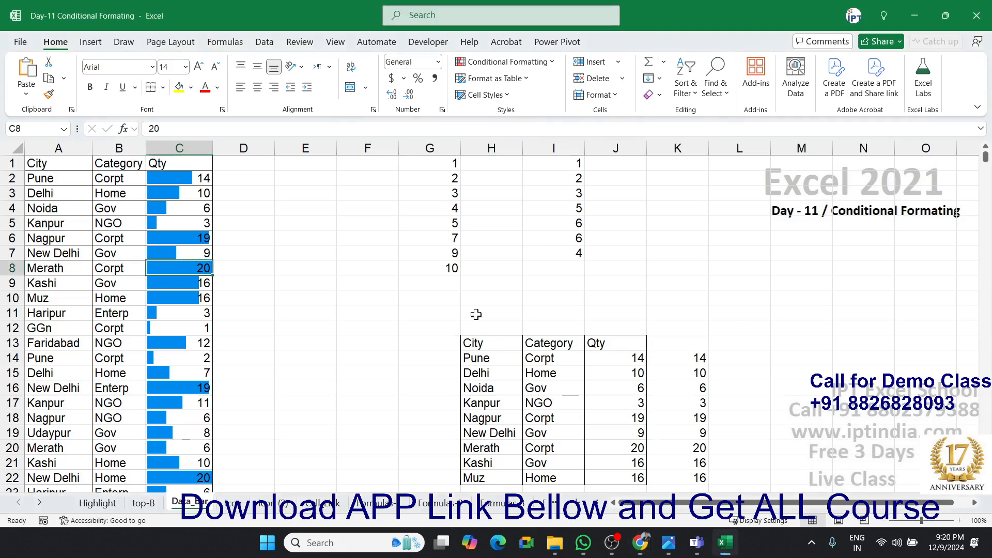
# Preview blue gradient-fill data bars on the range G1:G9 without applying them.
pyautogui.click(452, 199)
pyautogui.moveTo(448, 165); pyautogui.dragTo(432, 283)
pyautogui.click(507, 61)
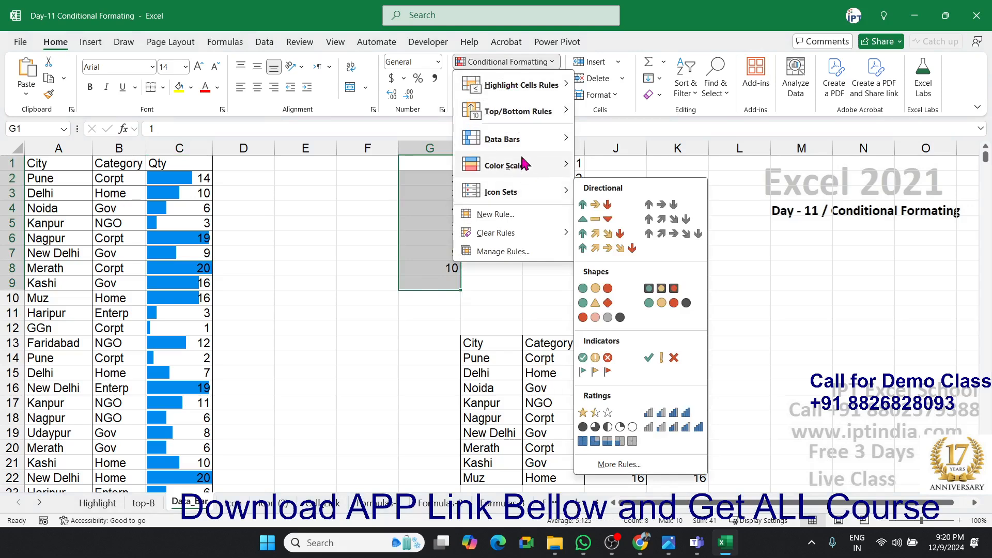
pyautogui.moveTo(534, 141)
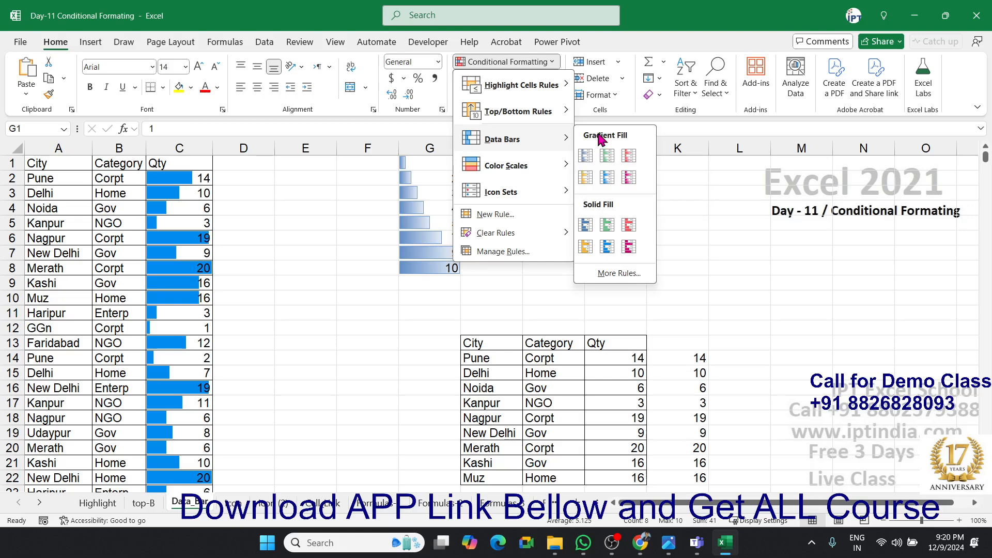
pyautogui.click(414, 250)
pyautogui.hotkey('alt', 'Tab')
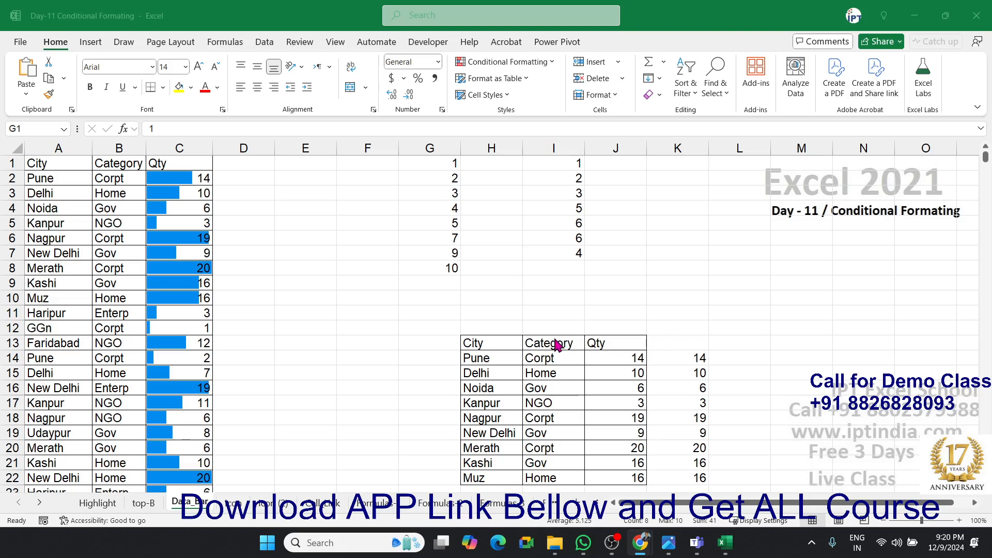
# Clear the helper values beside the small Qty table in K14:K22.
pyautogui.click(721, 358)
pyautogui.moveTo(700, 354); pyautogui.dragTo(698, 479)
pyautogui.press('Delete')
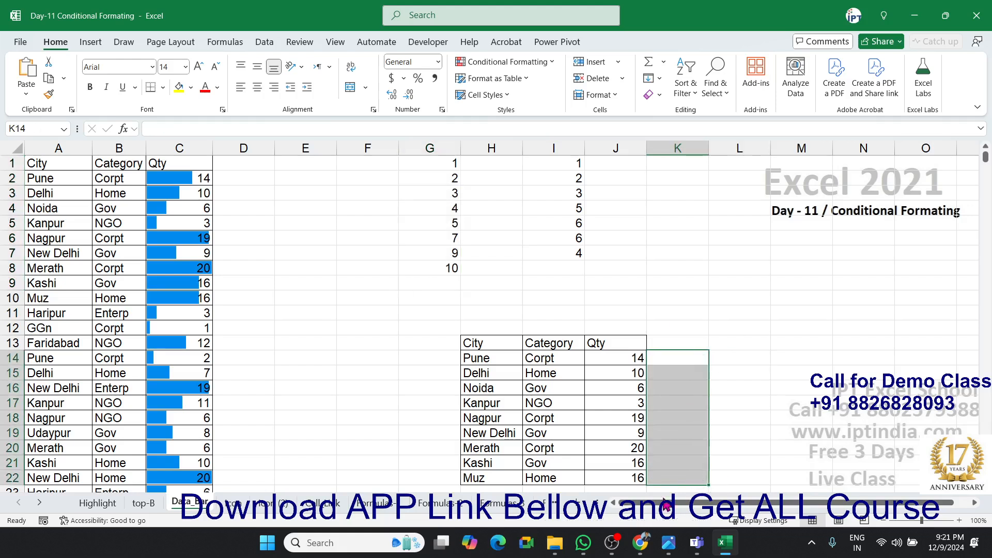
# Enter the formula =J14 in K14 and fill it down to K22.
pyautogui.click(639, 360)
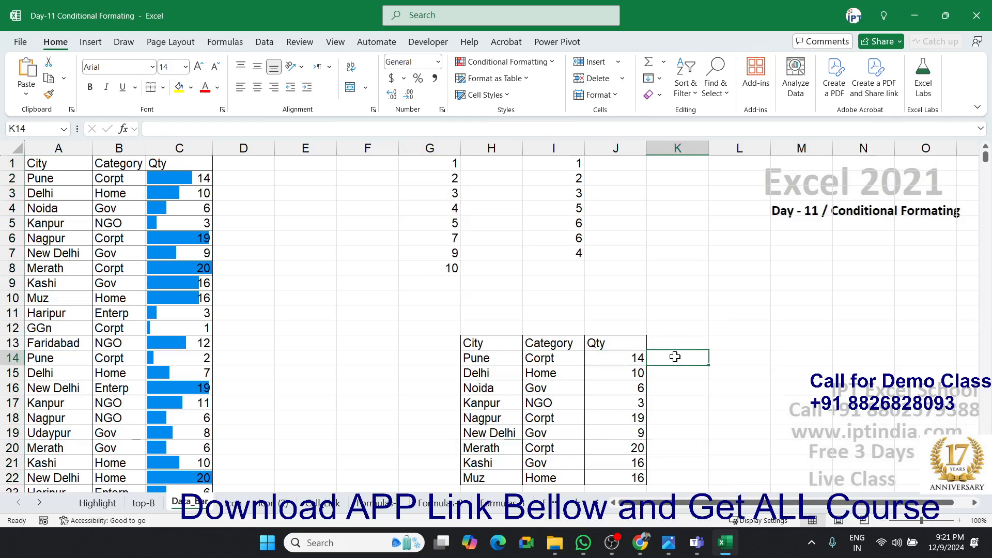
pyautogui.write('=J14')
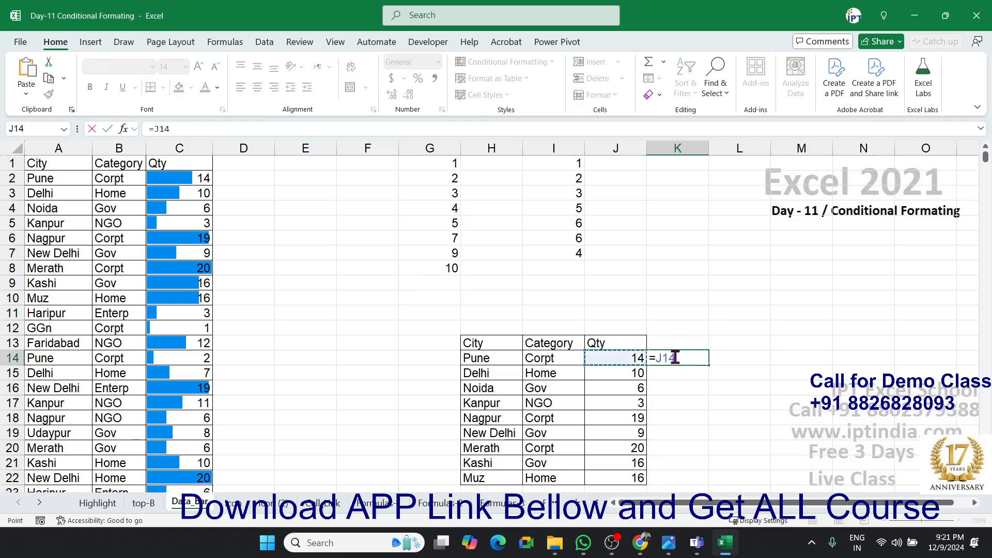
pyautogui.press('Return')
pyautogui.click(675, 357)
pyautogui.moveTo(709, 364); pyautogui.dragTo(705, 480)
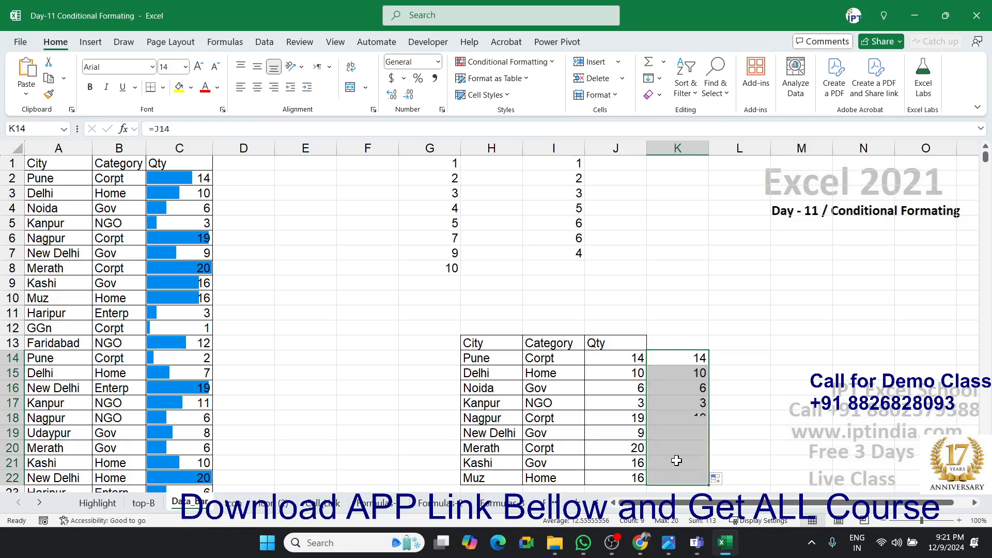
# Apply blue solid-fill data bars to the values in K14:K22.
pyautogui.click(501, 61)
pyautogui.moveTo(500, 140)
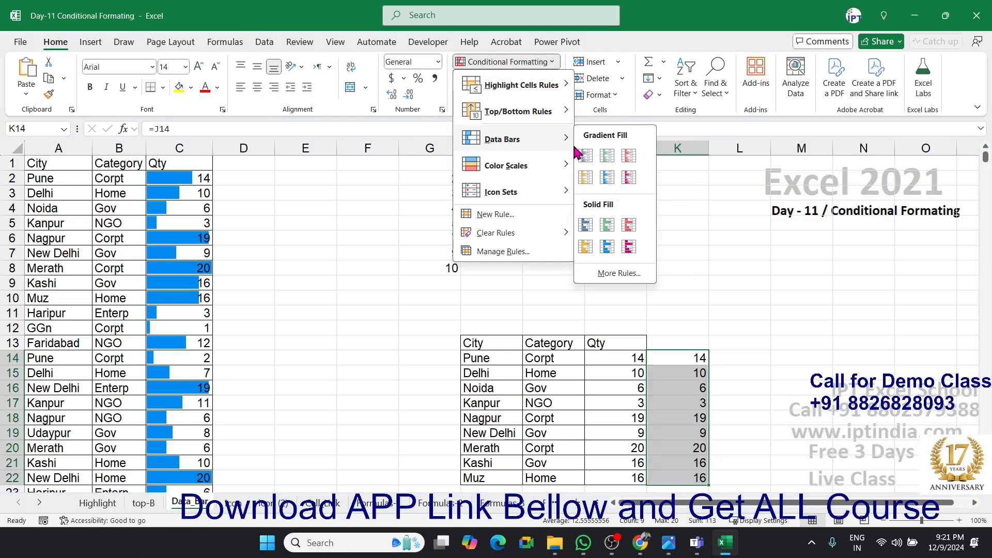
pyautogui.click(586, 225)
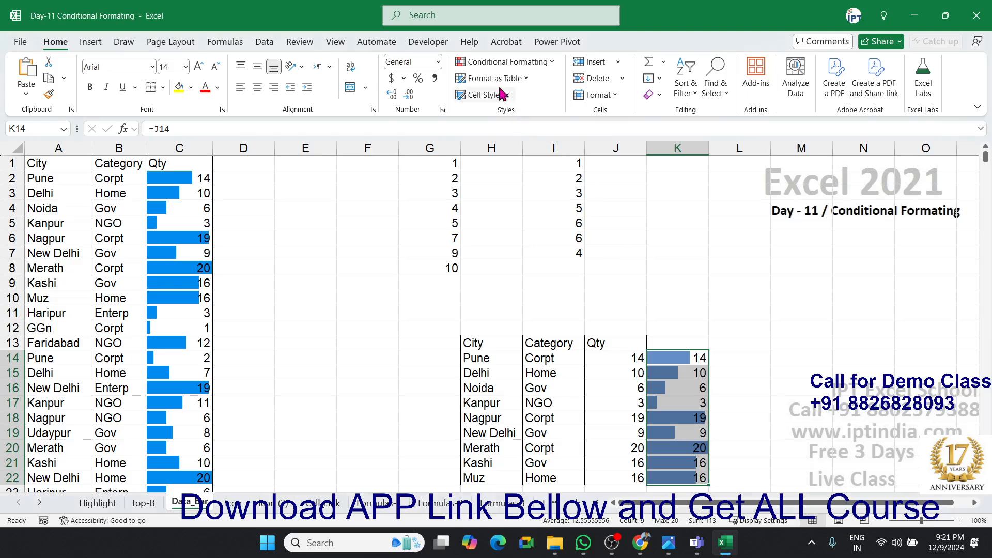
pyautogui.click(503, 61)
pyautogui.click(491, 252)
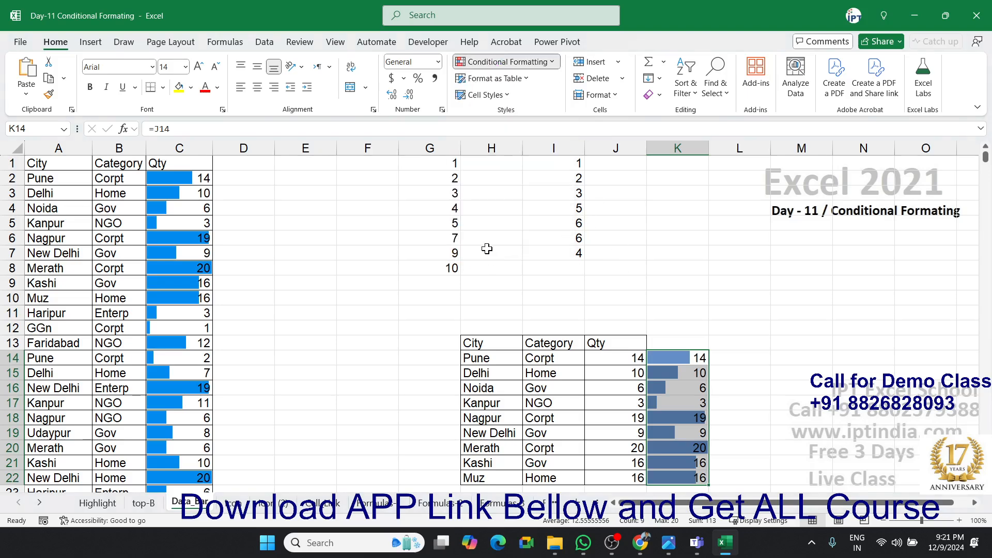
pyautogui.click(434, 222)
pyautogui.press('Return')
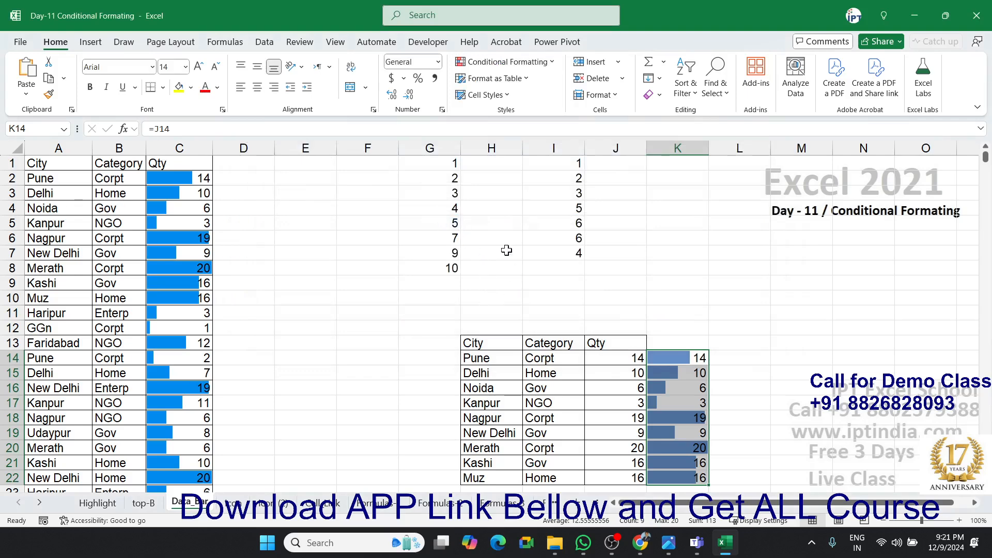
# Edit the data bar rule on K14:K22 to show the bars only, without the numbers.
pyautogui.click(496, 62)
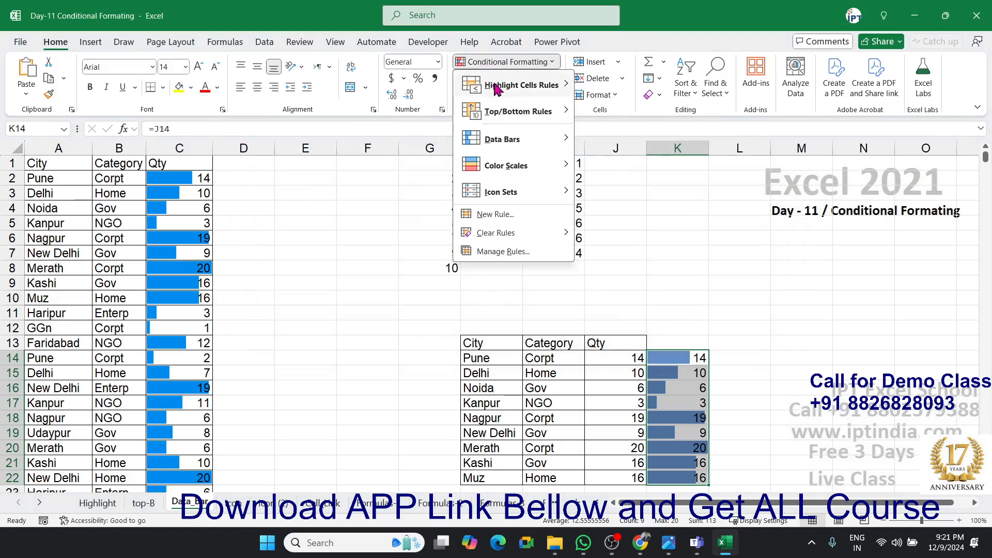
pyautogui.click(496, 251)
pyautogui.click(355, 190)
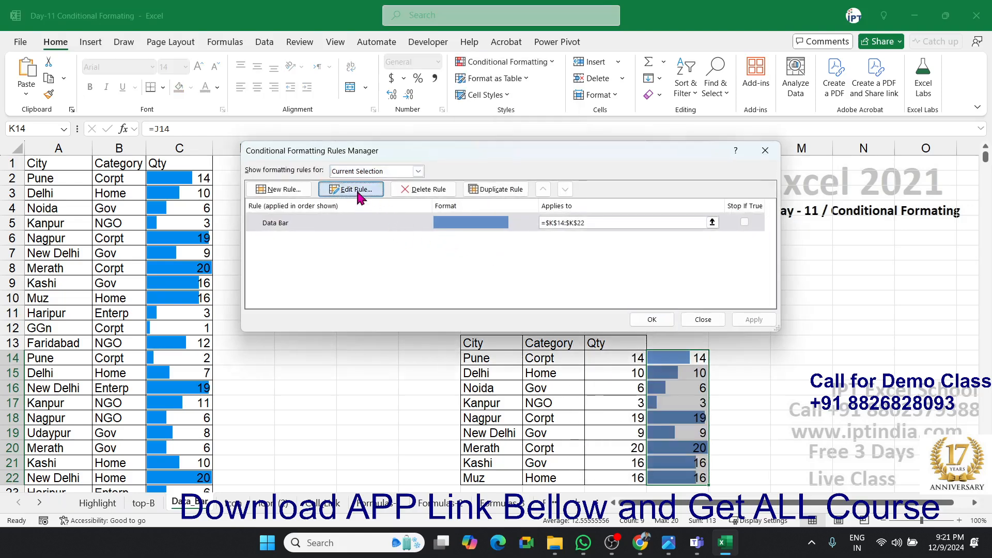
pyautogui.click(487, 243)
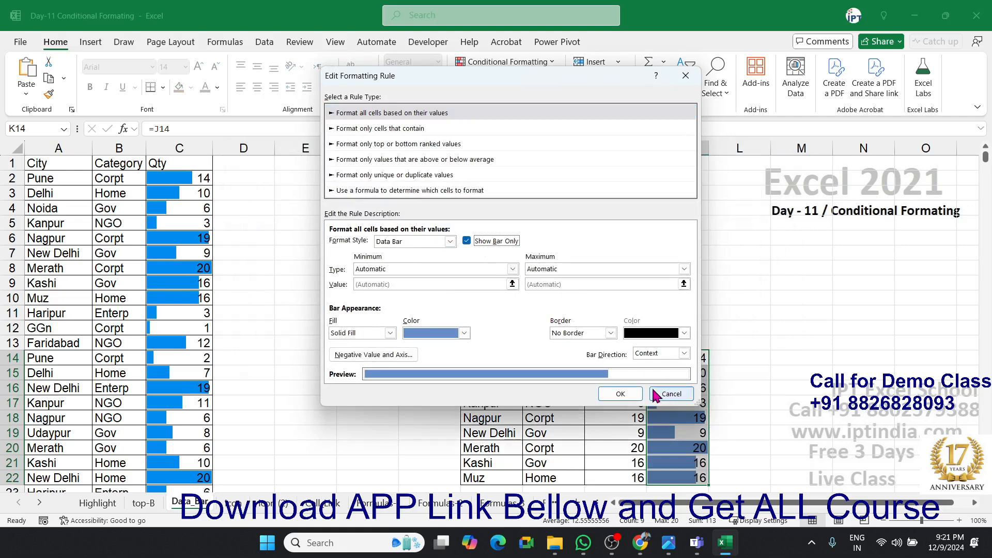
pyautogui.click(620, 394)
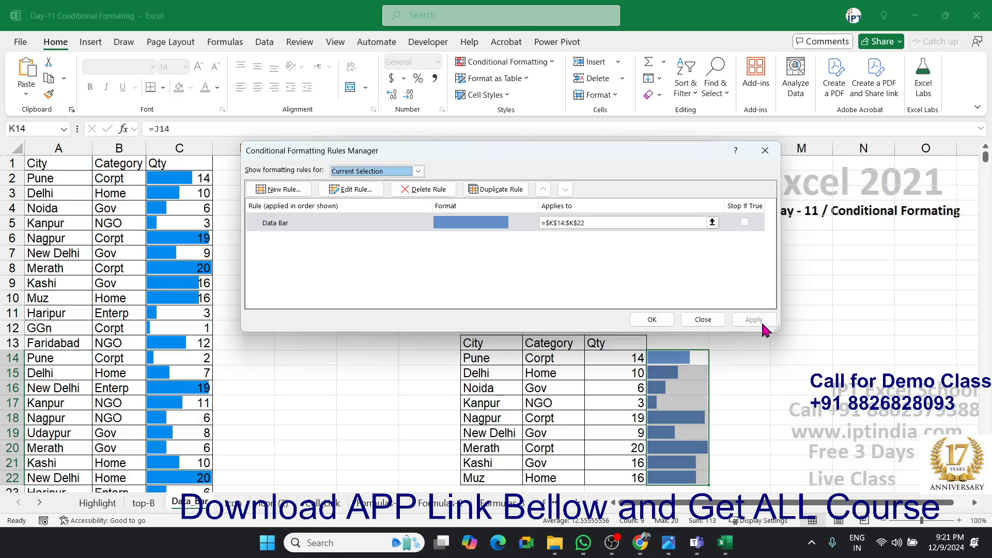
pyautogui.click(651, 320)
pyautogui.click(621, 360)
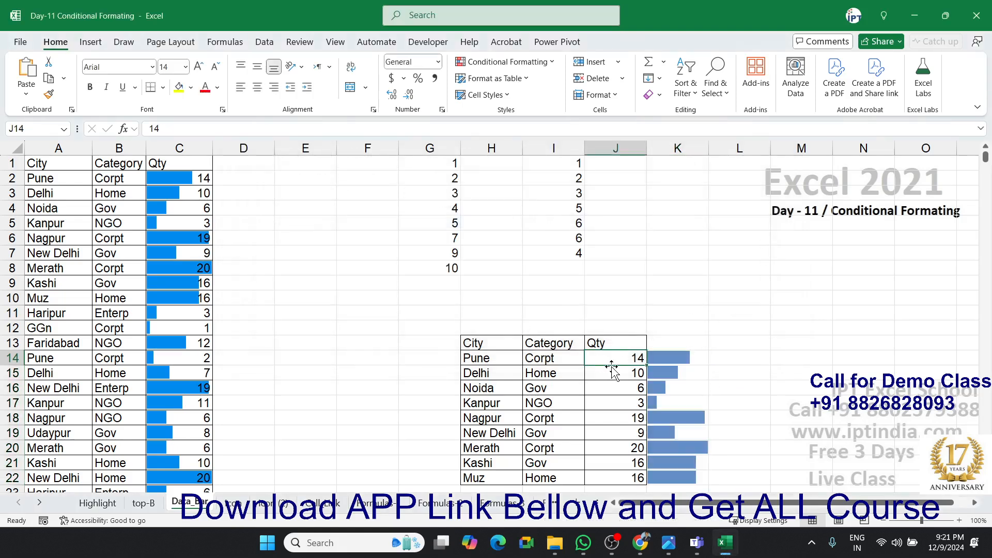
pyautogui.scroll(-3, 615, 368)
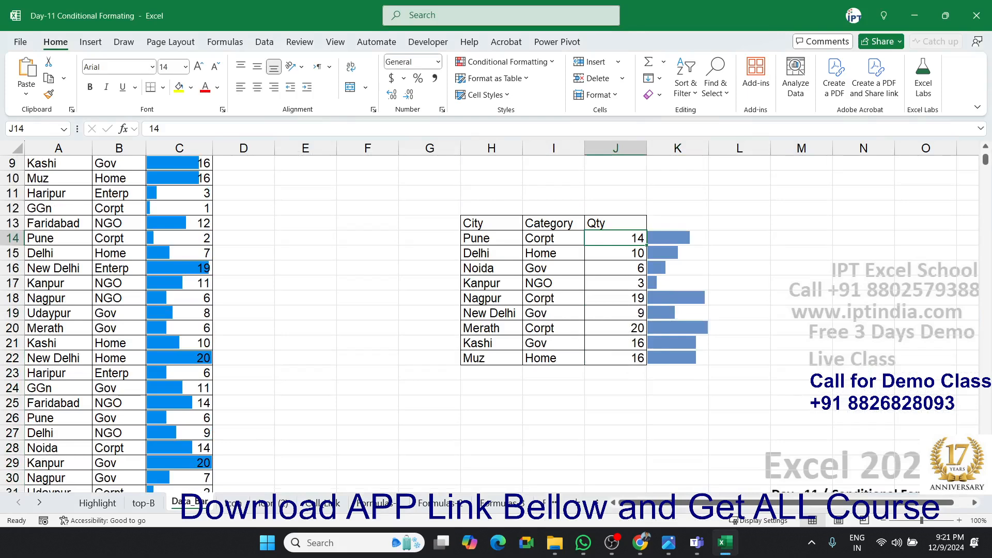
# Open the icon worksheet that follows the Data_Bar sheet.
pyautogui.hotkey('alt', 'Tab')
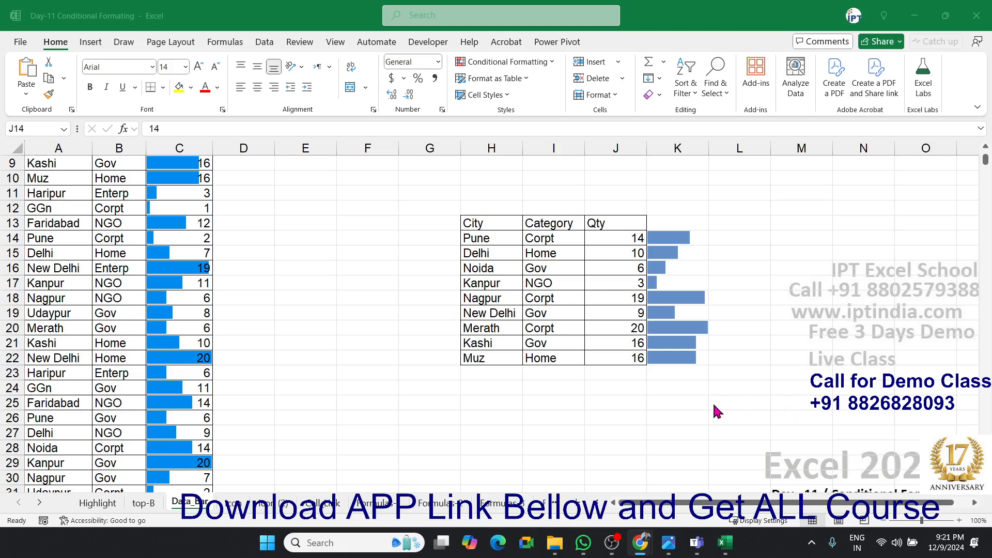
pyautogui.click(570, 397)
pyautogui.click(241, 504)
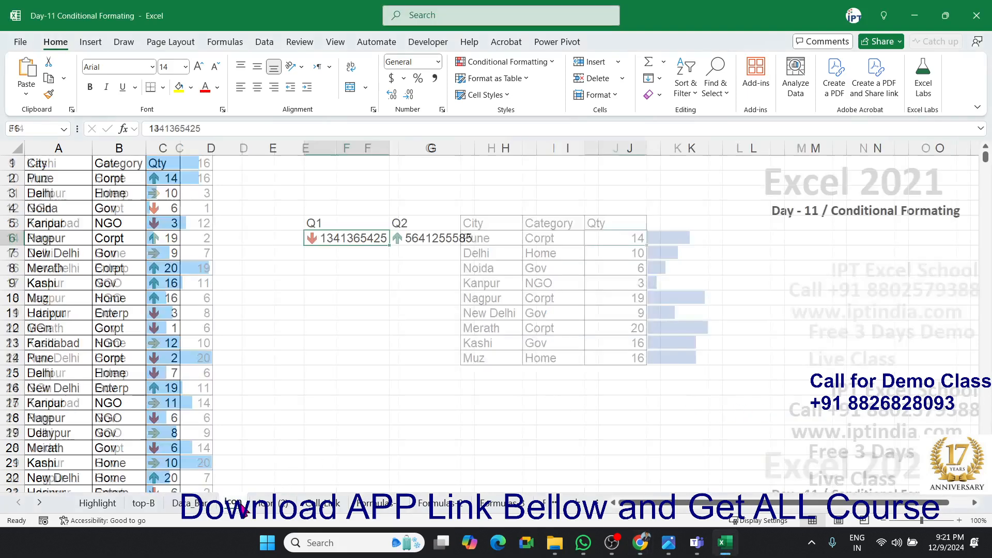
pyautogui.click(213, 362)
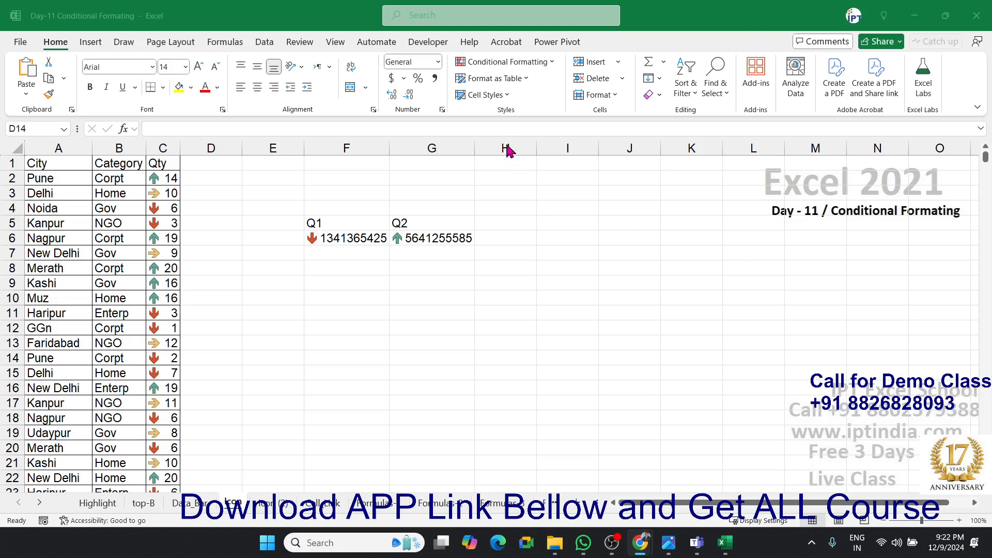
pyautogui.click(314, 209)
pyautogui.click(496, 62)
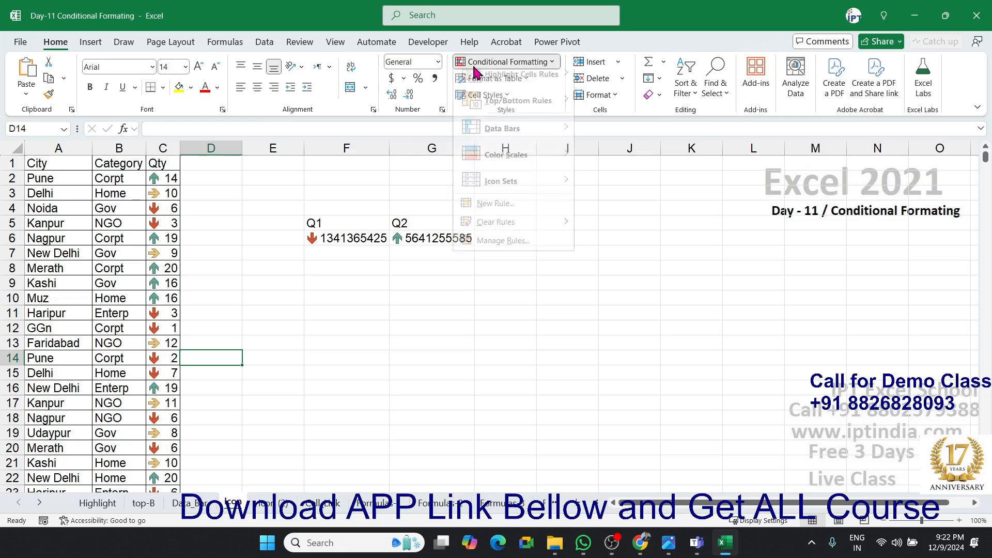
pyautogui.moveTo(516, 199)
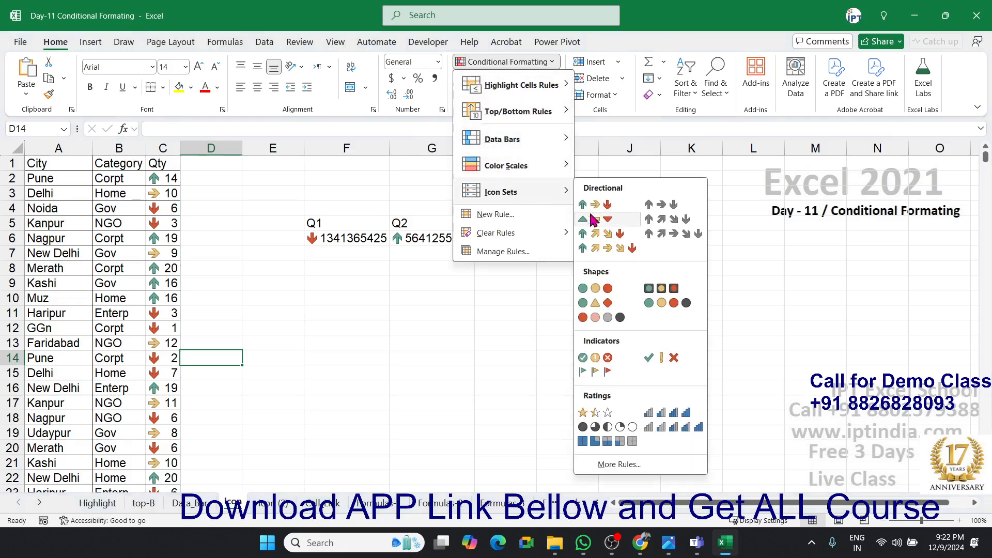
pyautogui.moveTo(547, 236)
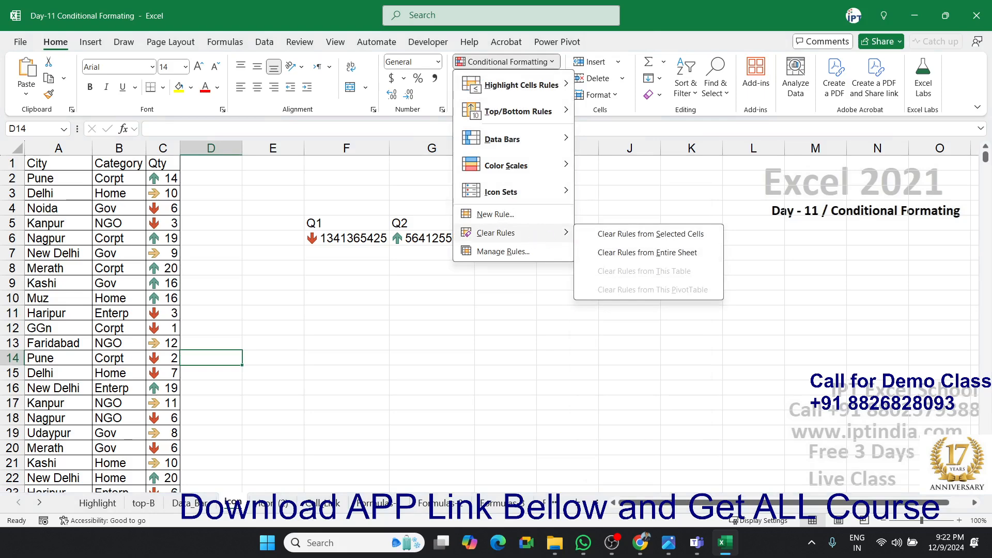
pyautogui.hotkey('alt', 'Tab')
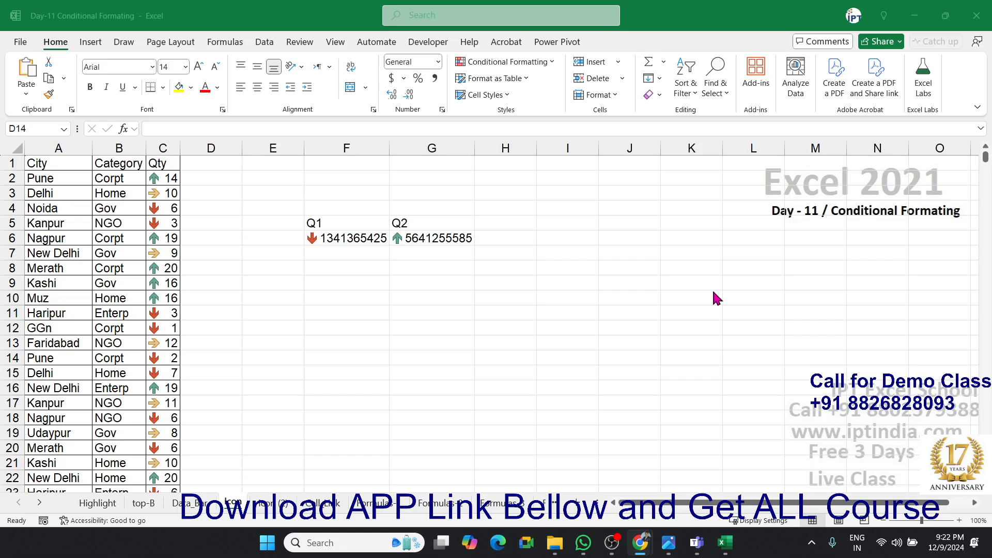
# Clear the conditional formatting rules from the entire icon sheet.
pyautogui.click(508, 62)
pyautogui.moveTo(499, 242)
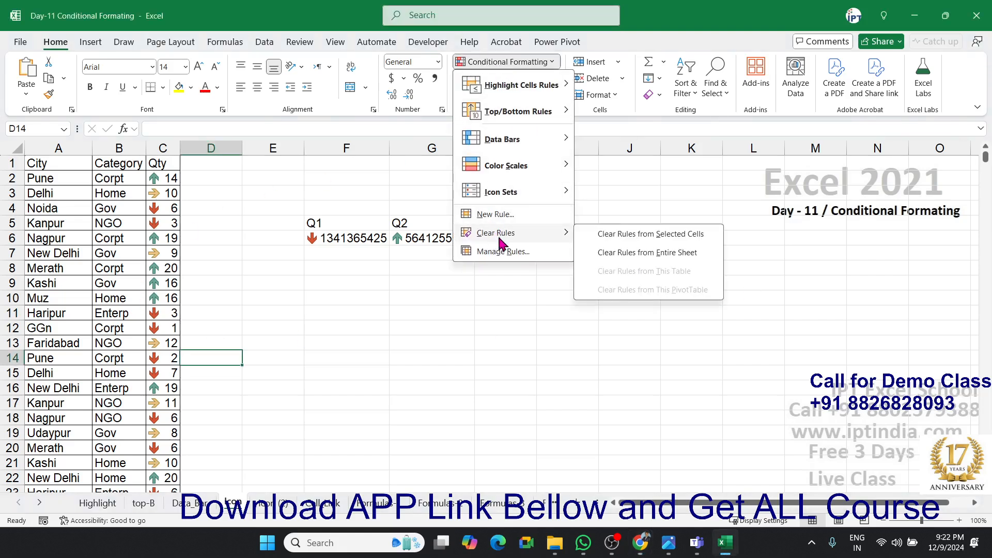
pyautogui.click(600, 252)
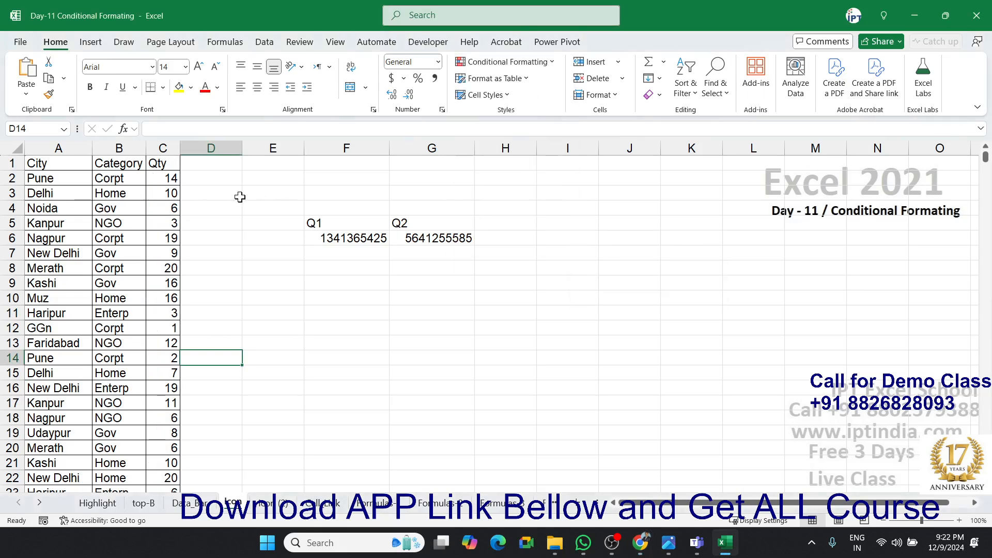
# Apply the coloured three-arrow directional icon set to the whole Qty column C.
pyautogui.click(163, 148)
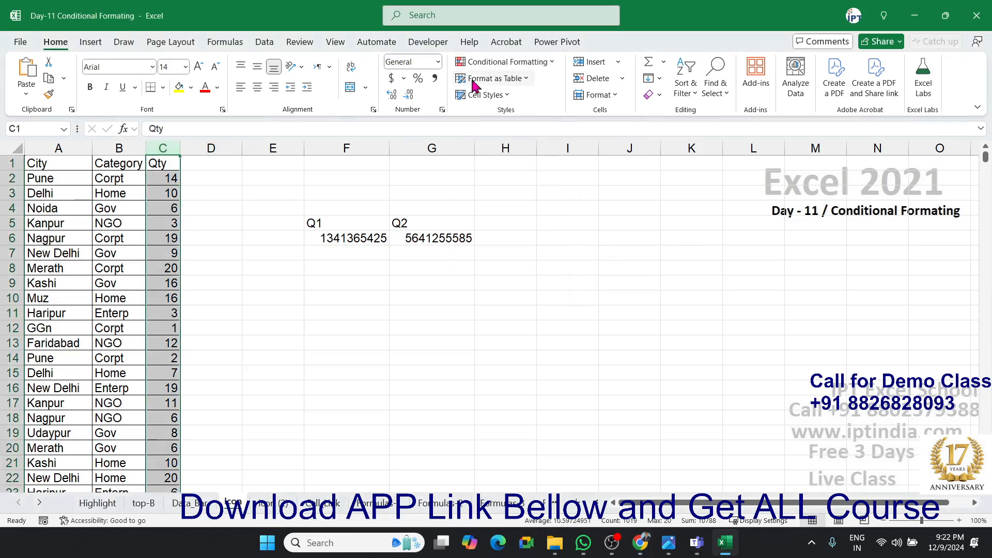
pyautogui.click(496, 62)
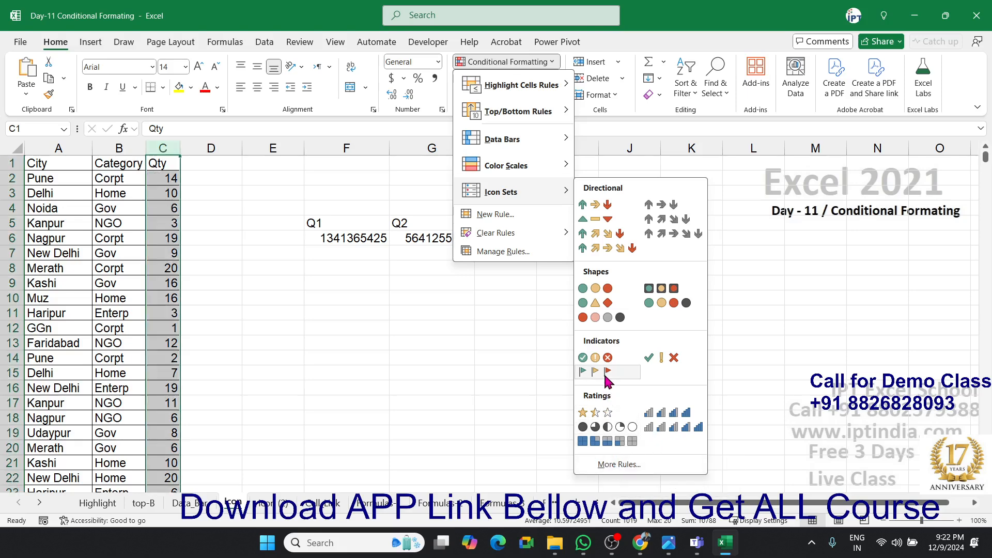
pyautogui.click(605, 211)
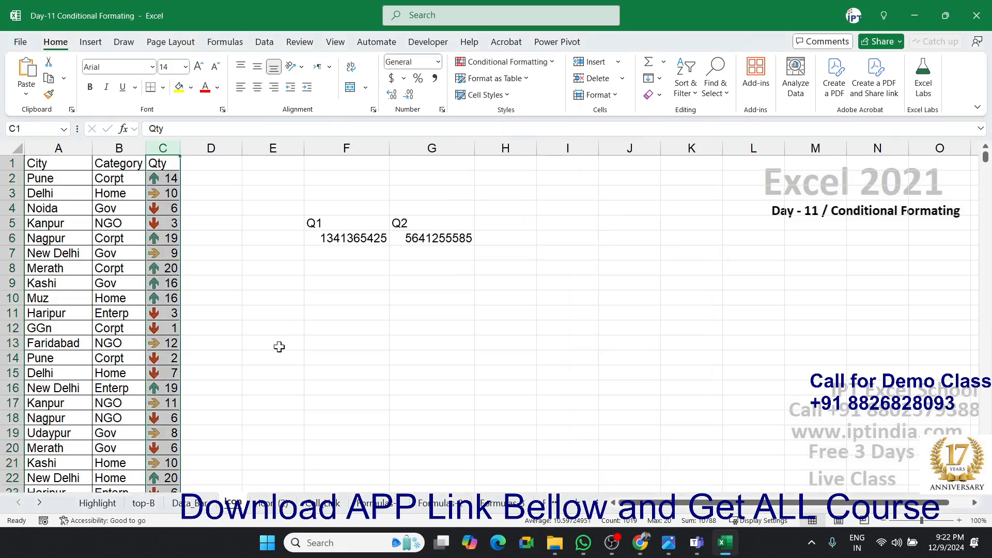
# Apply the coloured three-arrow directional icon set to the Q1 and Q2 values in F6:G6.
pyautogui.click(301, 312)
pyautogui.click(373, 237)
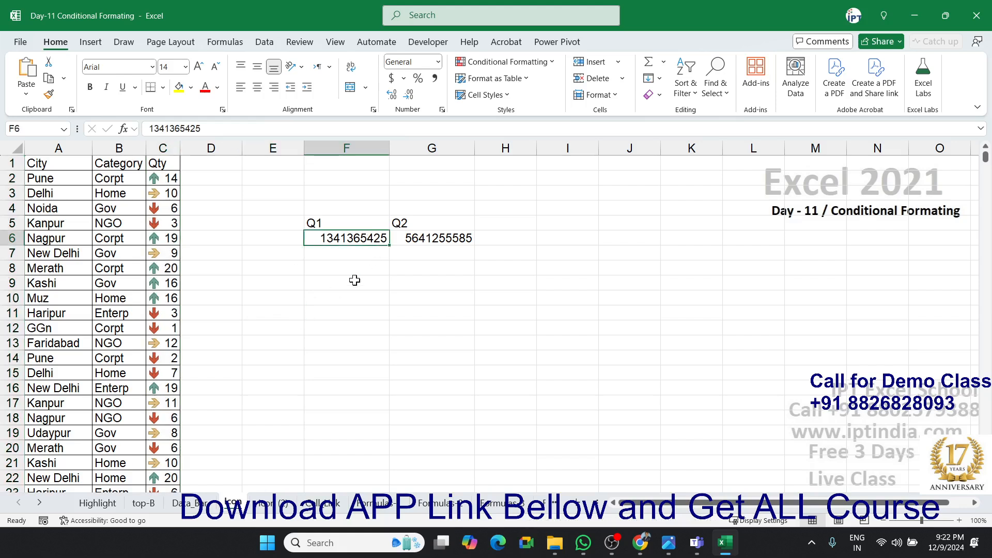
pyautogui.click(422, 239)
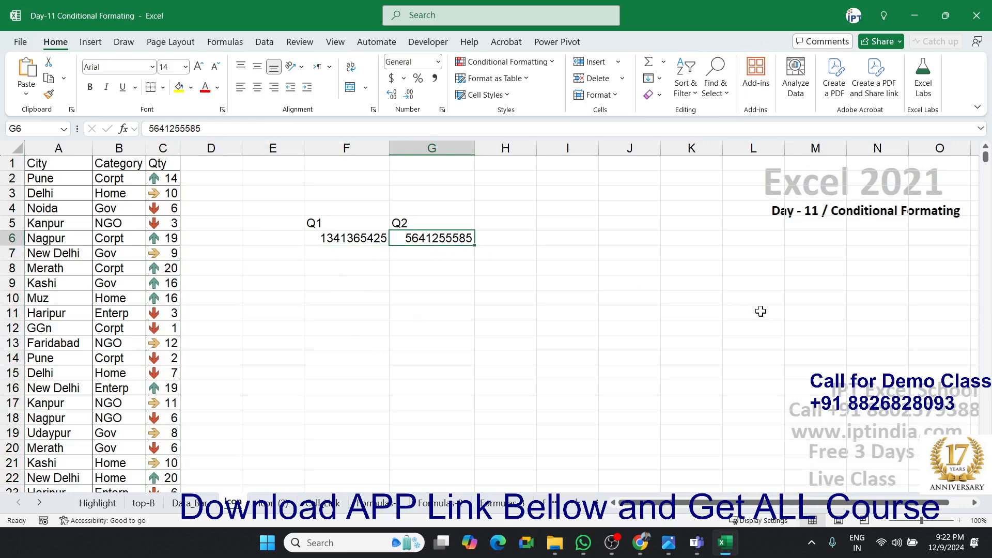
pyautogui.hotkey('alt', 'Tab')
pyautogui.click(346, 238)
pyautogui.moveTo(364, 236); pyautogui.dragTo(413, 239)
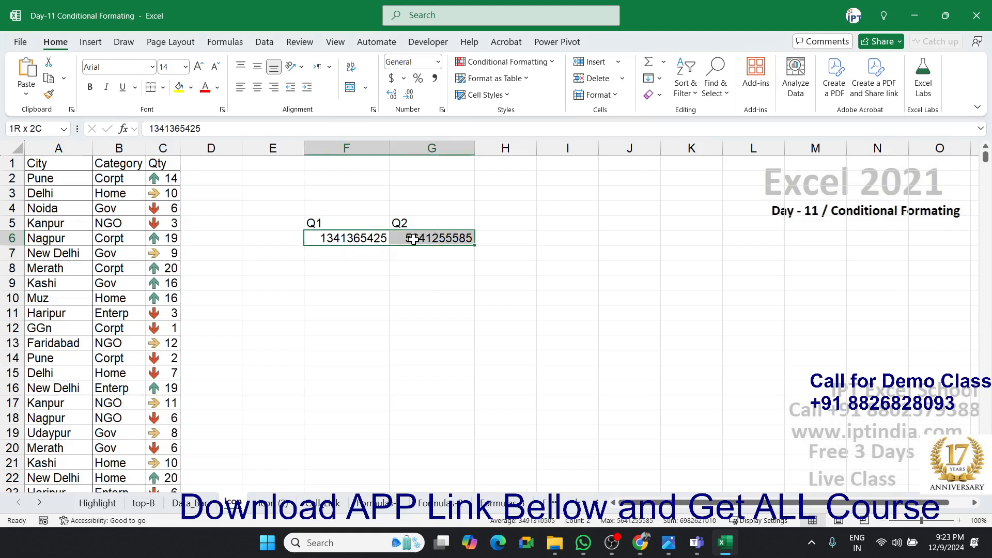
pyautogui.click(493, 62)
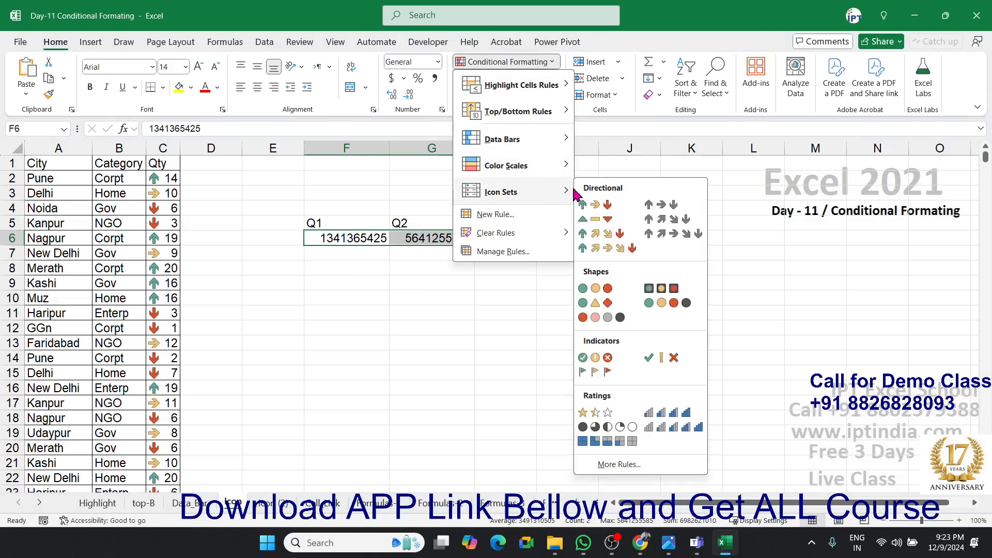
pyautogui.click(596, 205)
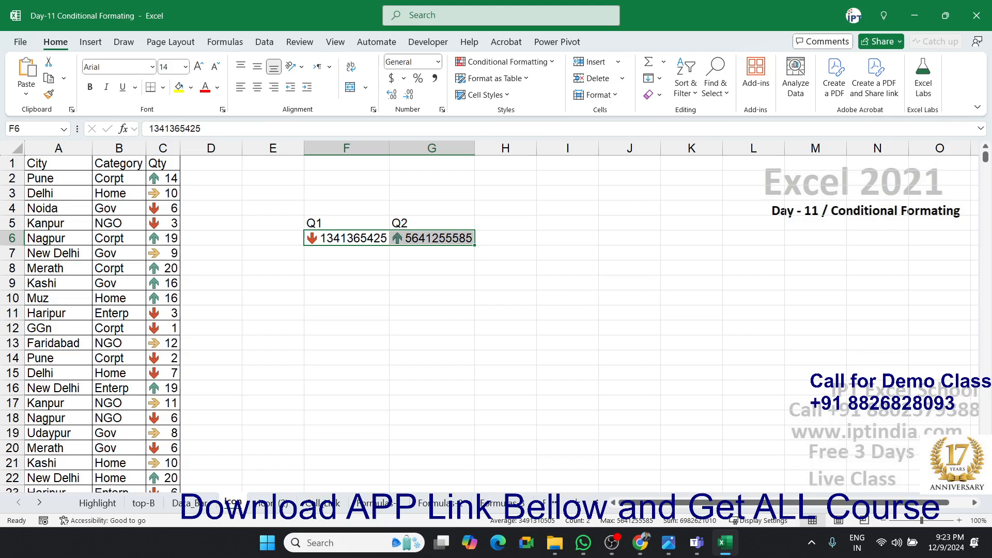
# Open the Icon (2) sheet and clear the conditional formatting rules from the entire sheet.
pyautogui.hotkey('alt', 'Tab')
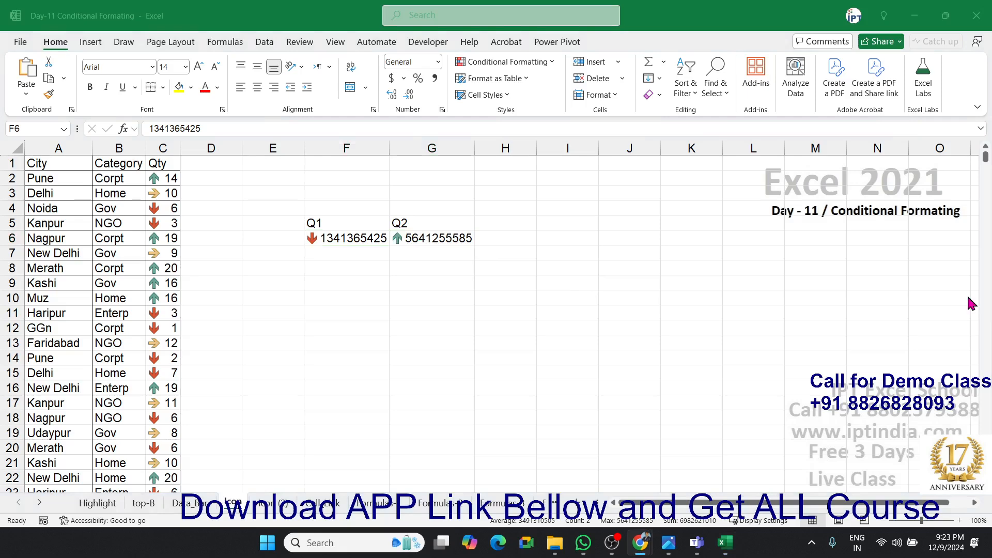
pyautogui.click(270, 502)
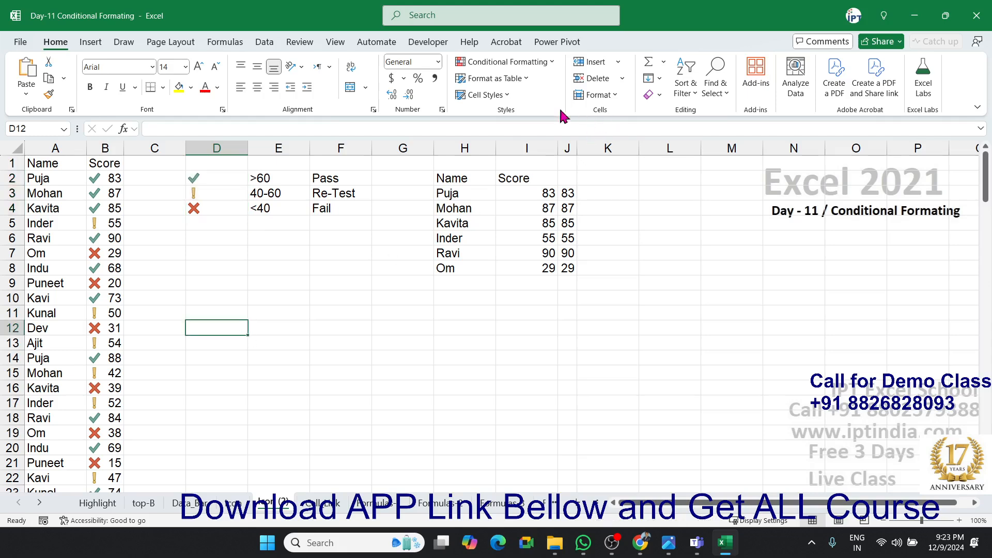
pyautogui.click(509, 78)
pyautogui.click(511, 62)
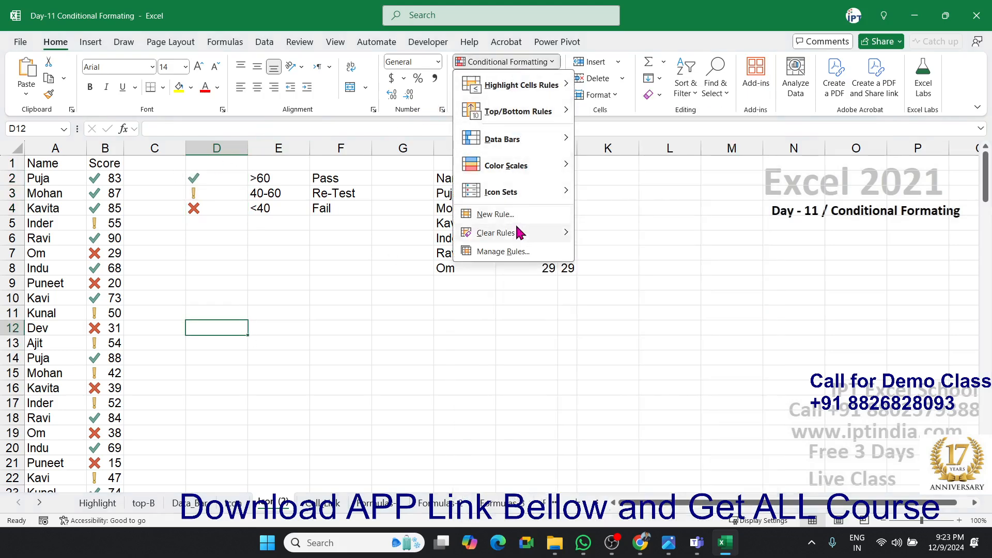
pyautogui.moveTo(512, 232)
pyautogui.click(620, 250)
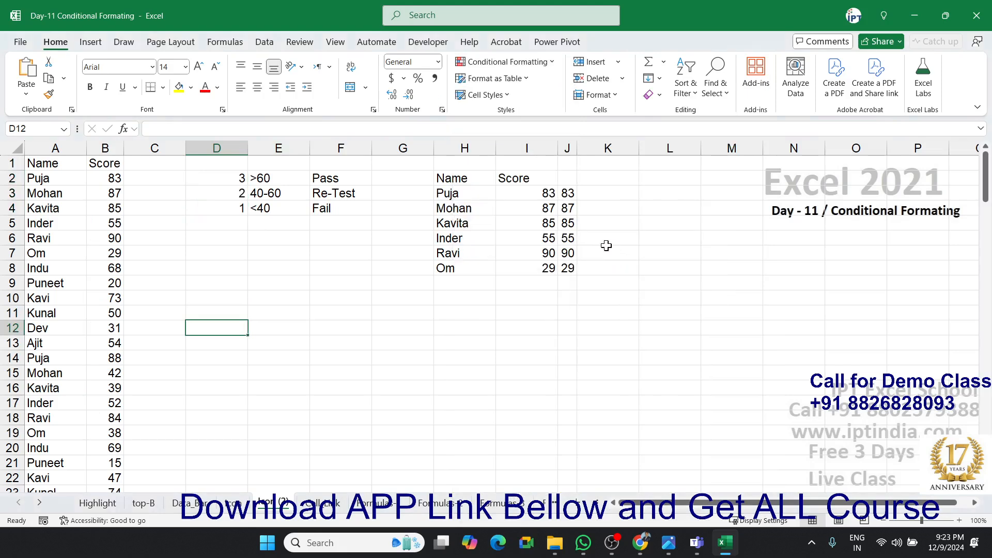
# Delete the numbers in D2:D4 beside the score criteria.
pyautogui.click(211, 207)
pyautogui.moveTo(234, 173); pyautogui.dragTo(233, 215)
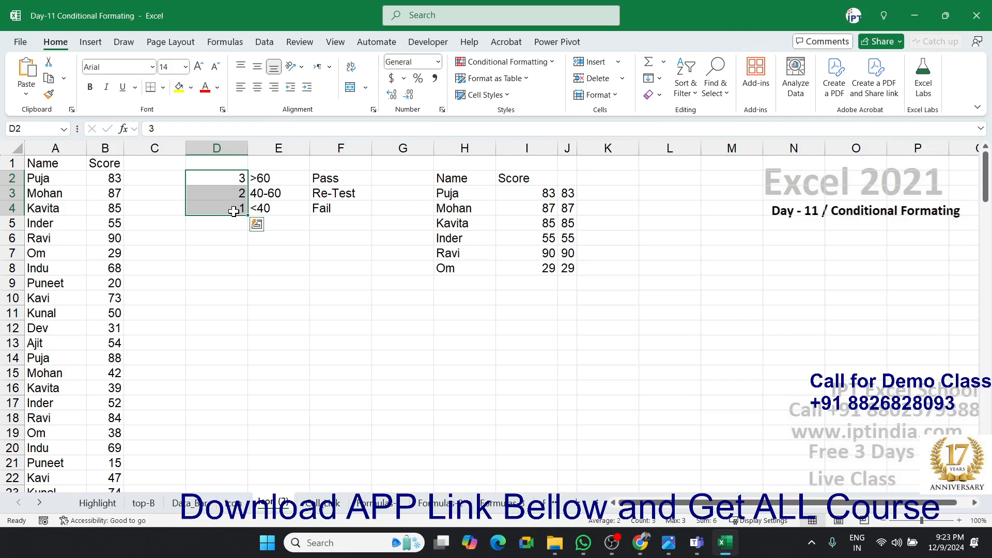
pyautogui.press('Delete')
# Review the score ranges and their Pass, Re-Test and Fail outcomes in E2:F4.
pyautogui.click(284, 189)
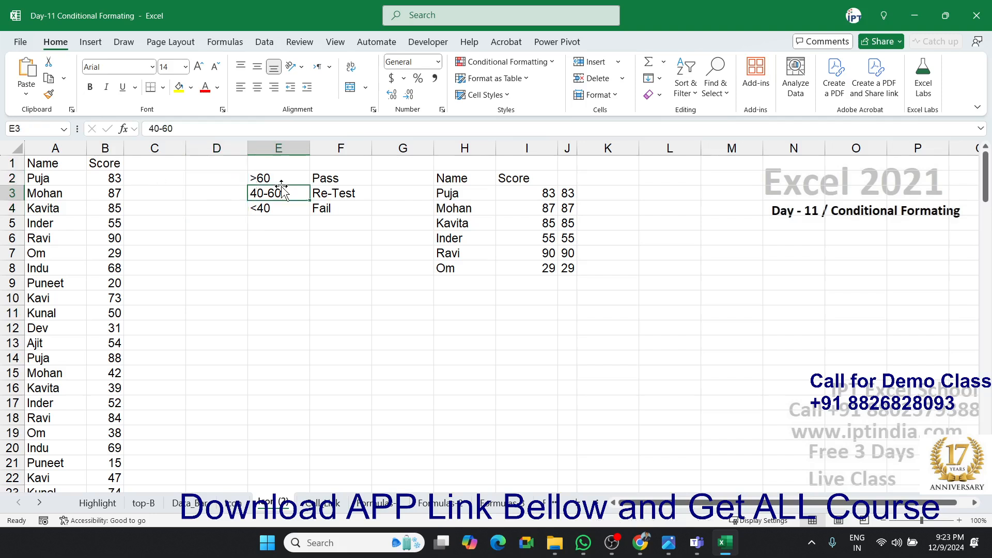
pyautogui.click(318, 179)
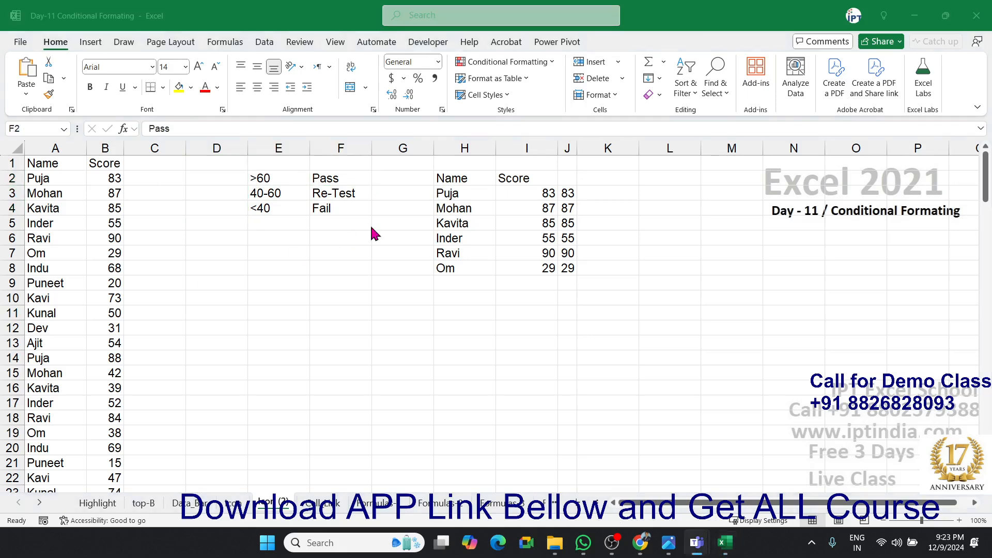
pyautogui.click(347, 194)
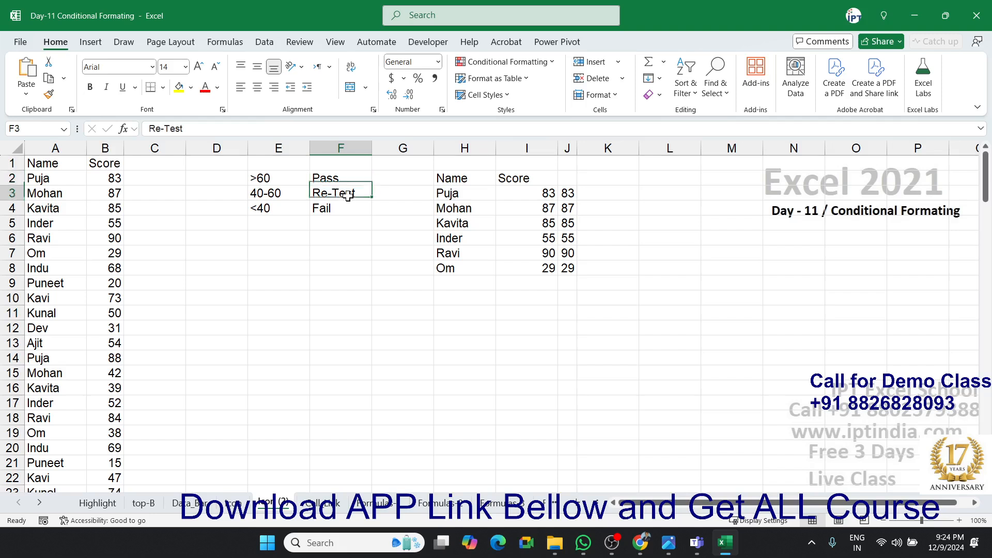
pyautogui.click(267, 210)
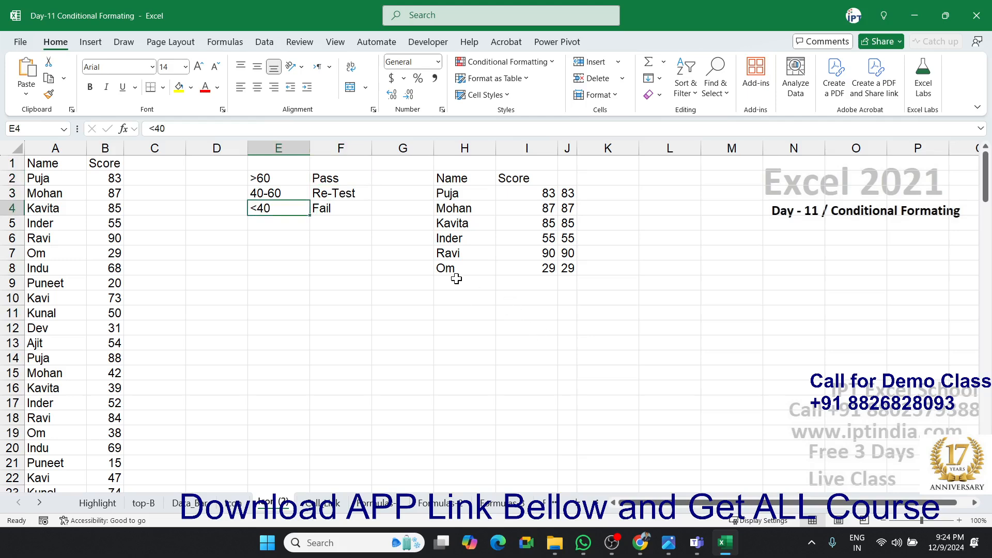
pyautogui.hotkey('alt', 'Tab')
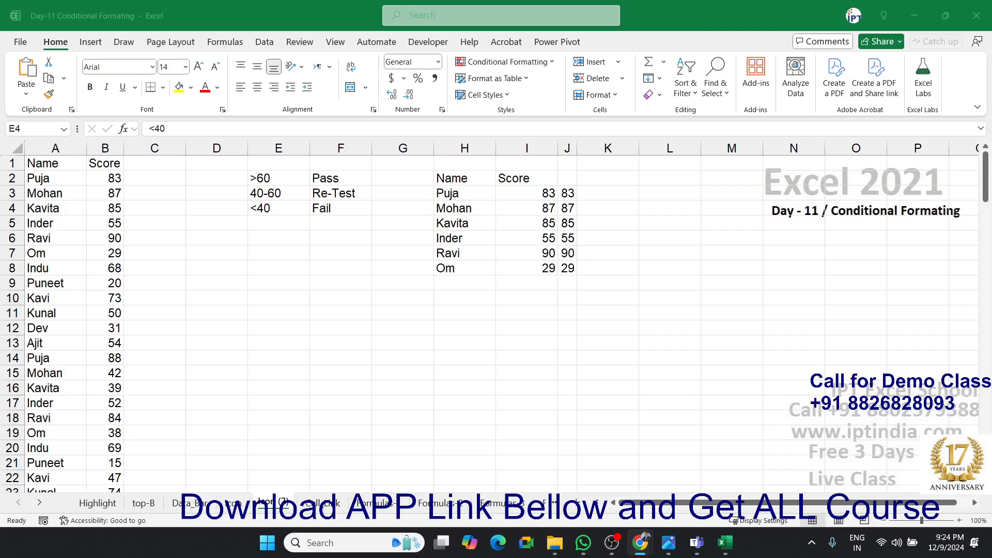
pyautogui.click(302, 228)
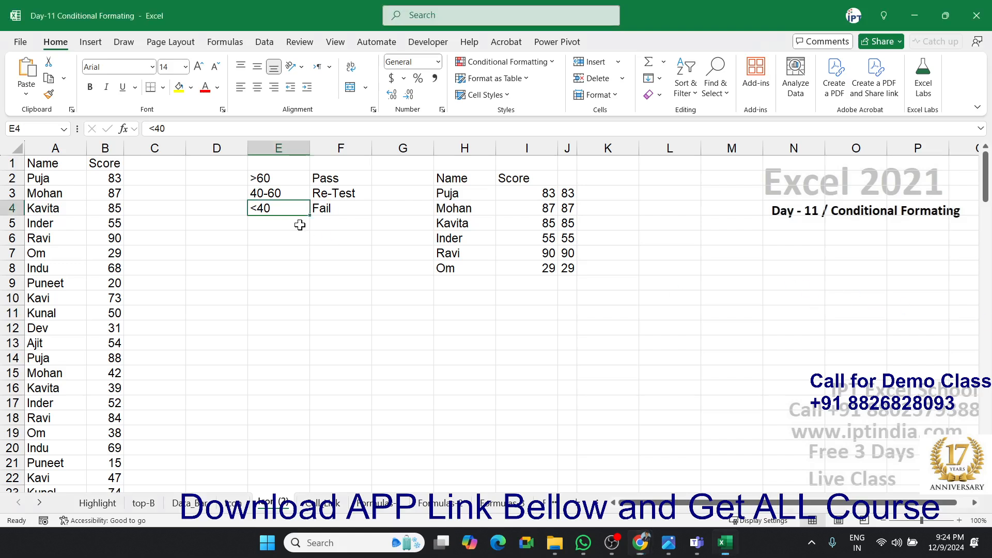
# Apply the uncircled check mark, exclamation mark and cross icon set to the whole Score column B.
pyautogui.click(100, 143)
pyautogui.click(460, 62)
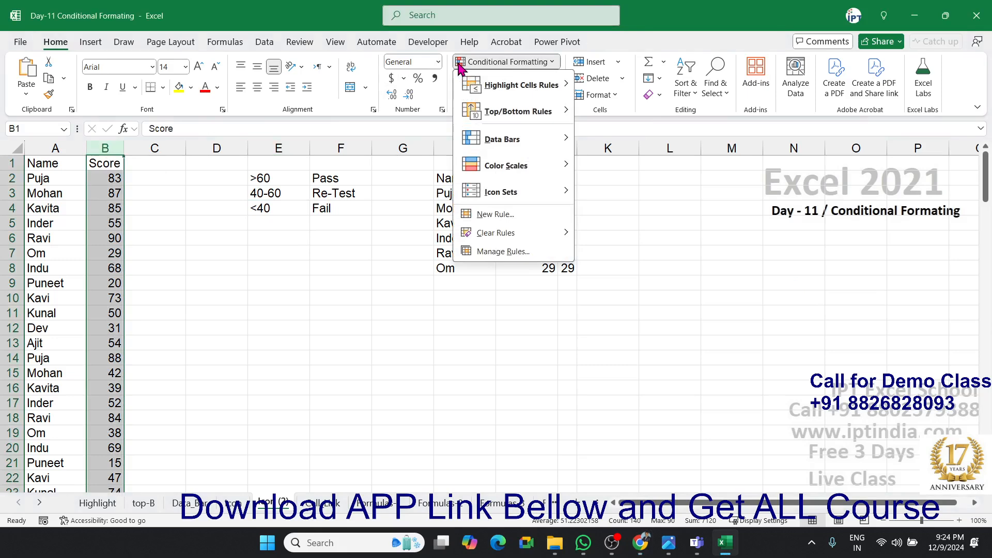
pyautogui.moveTo(508, 194)
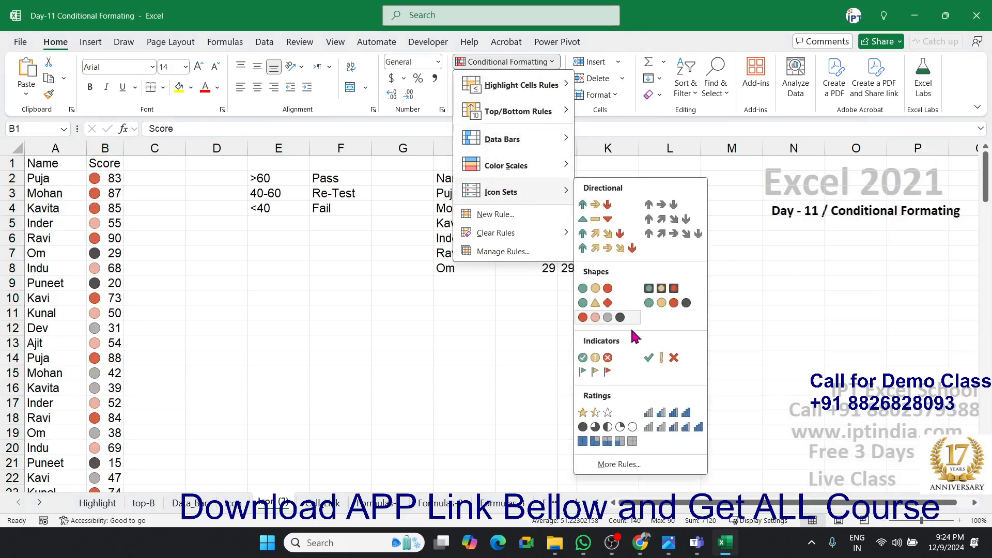
pyautogui.click(655, 355)
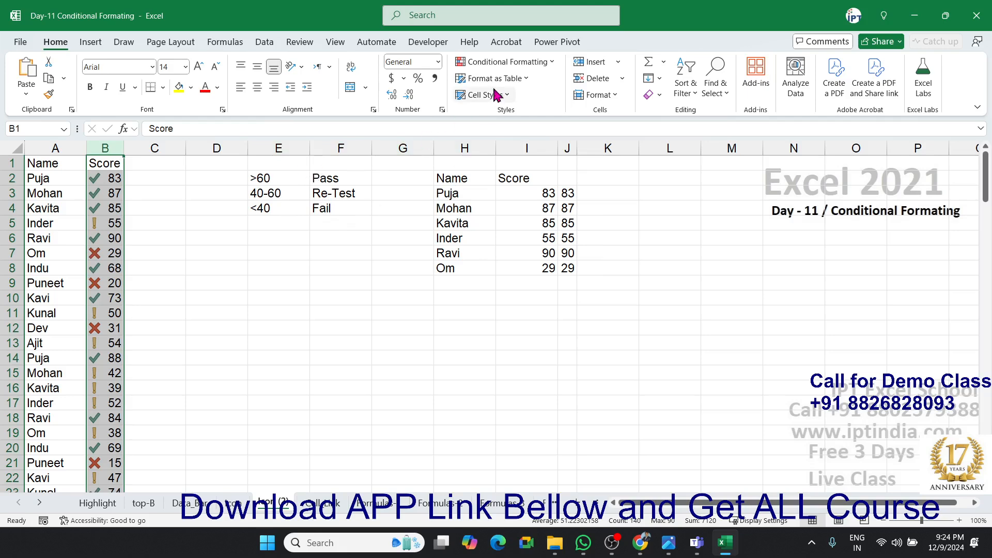
# Edit column B's icon set rule so the green check mark's threshold type is Number.
pyautogui.click(504, 63)
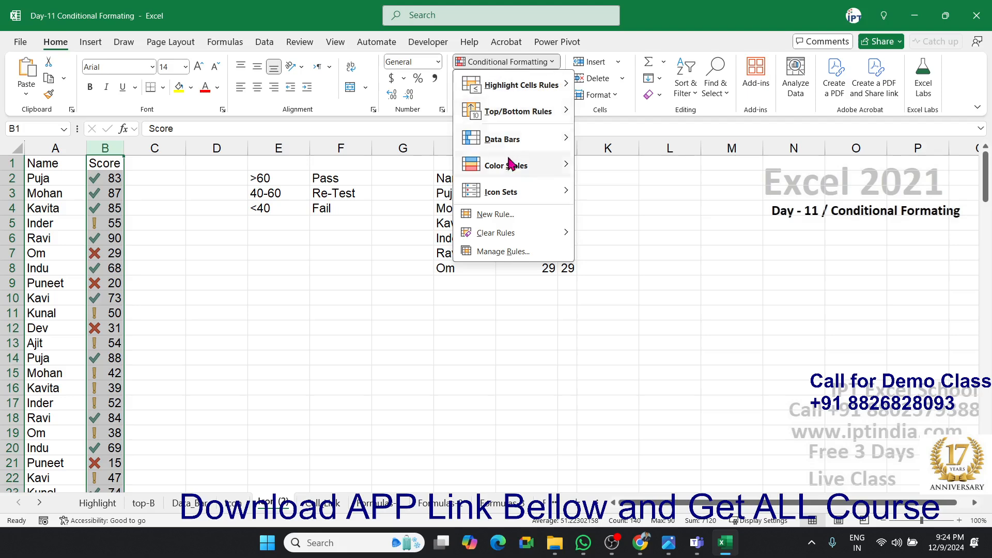
pyautogui.click(491, 251)
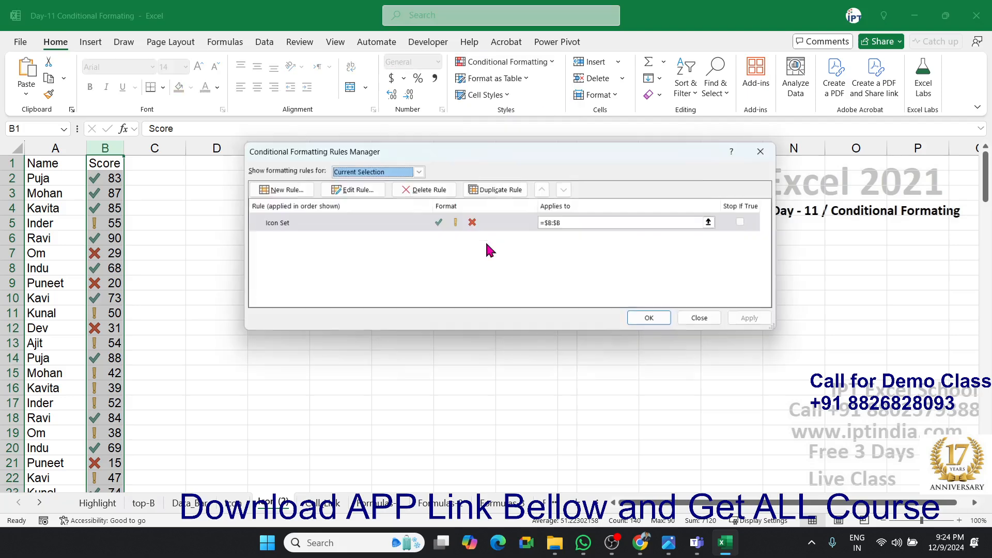
pyautogui.click(396, 226)
pyautogui.click(352, 190)
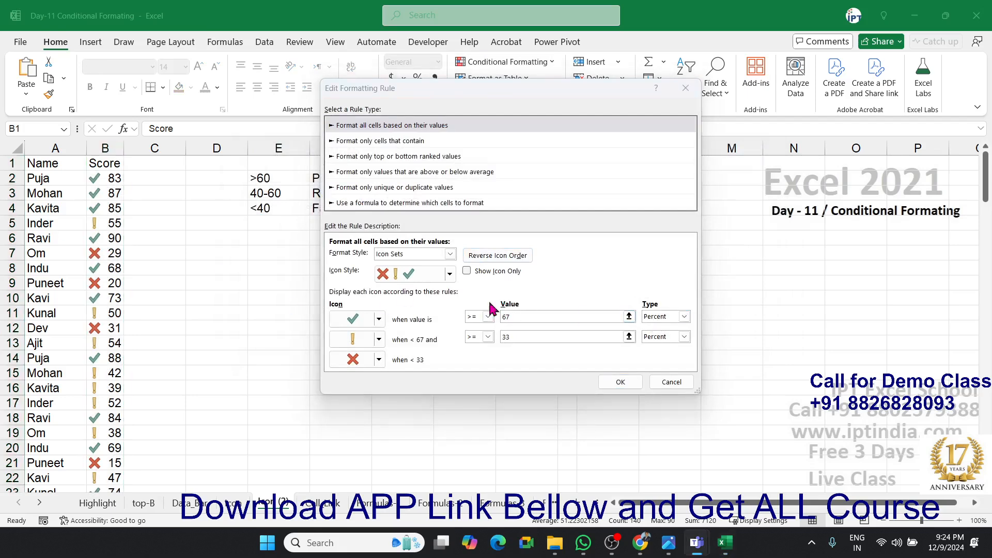
pyautogui.click(656, 317)
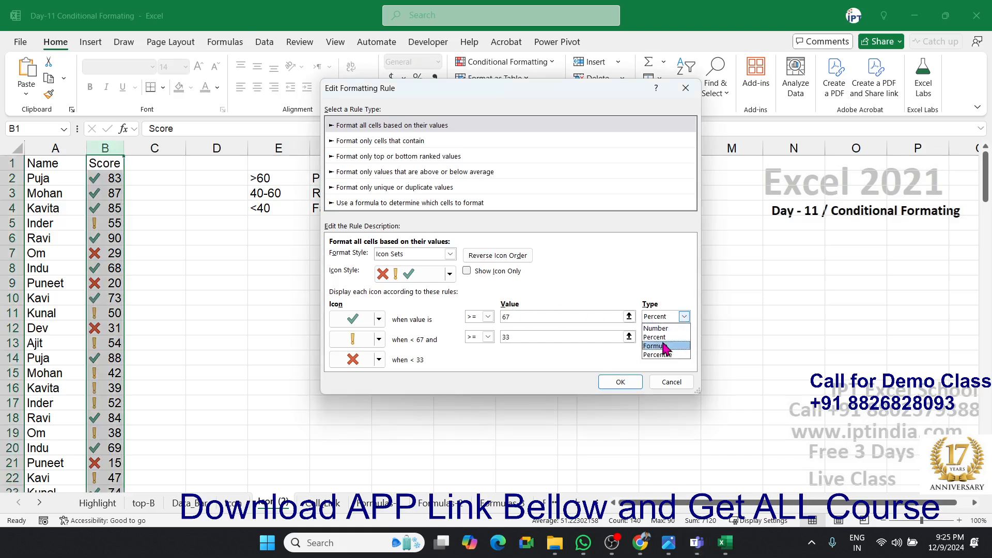
pyautogui.click(655, 329)
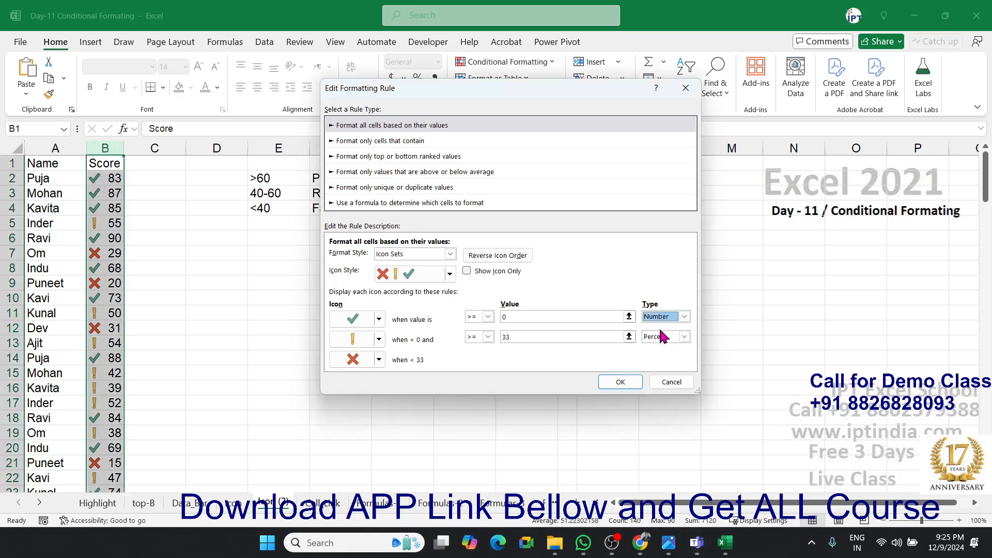
# Set the Score icon rule to Number thresholds: check mark at >= 60, exclamation mark at >= 40, and apply it.
pyautogui.click(664, 337)
pyautogui.click(661, 349)
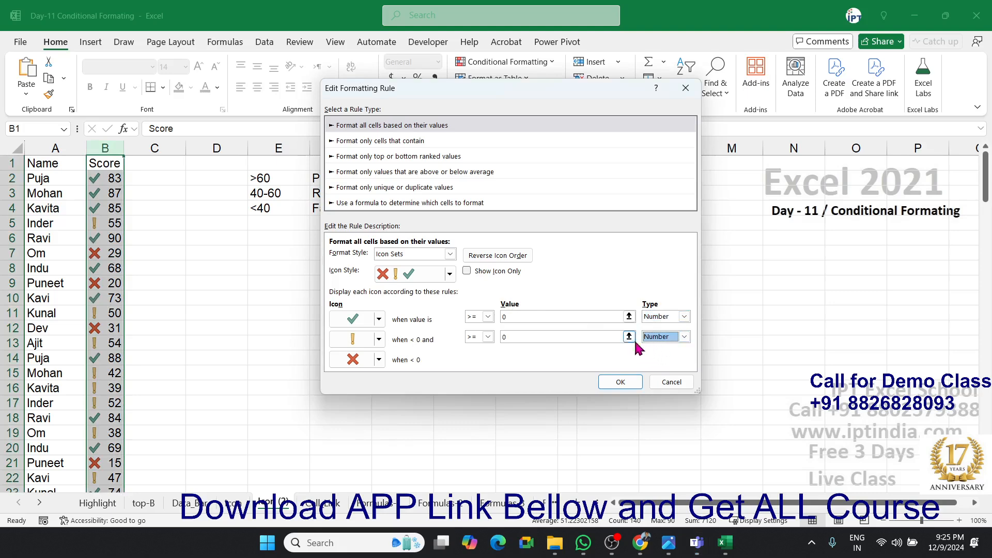
pyautogui.click(518, 318)
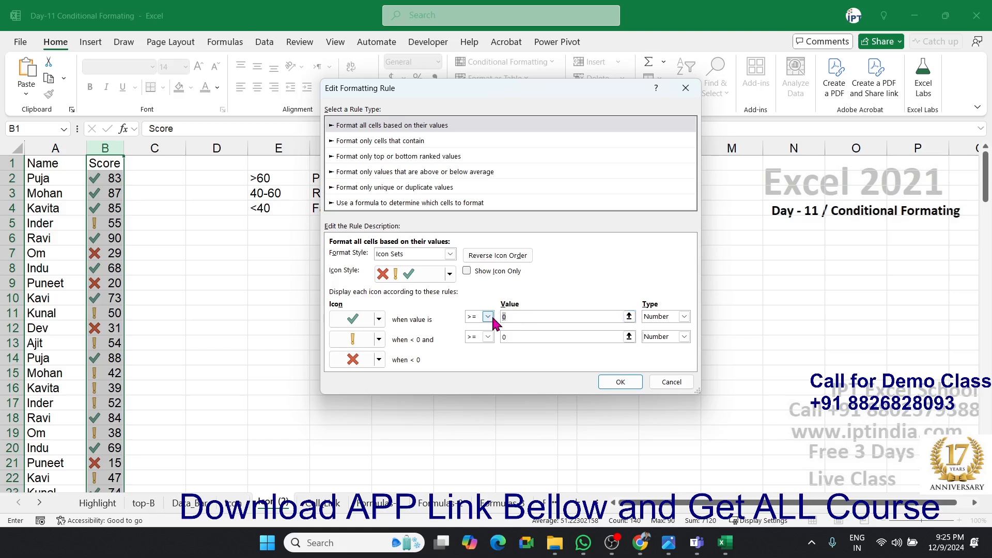
pyautogui.write('60')
pyautogui.click(520, 339)
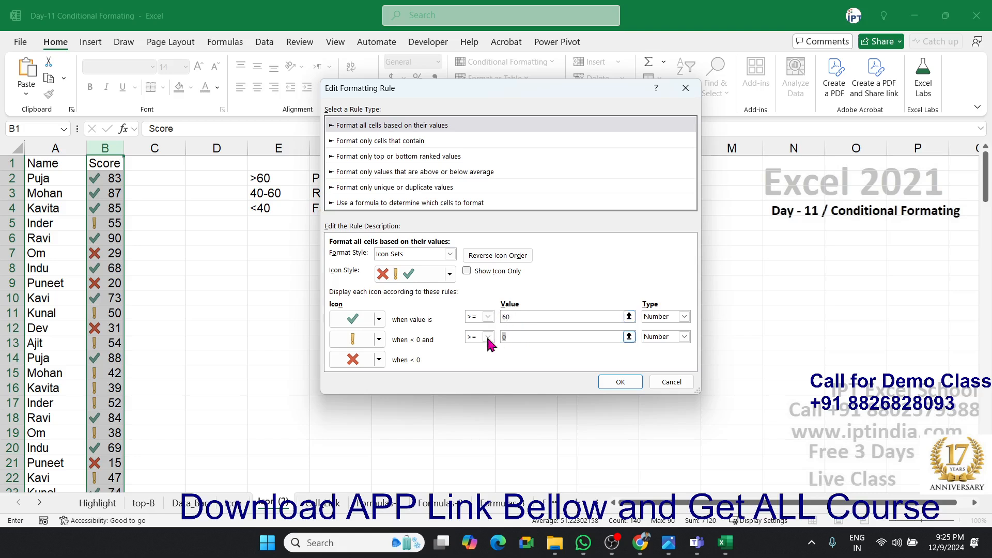
pyautogui.write('40')
pyautogui.click(560, 316)
pyautogui.click(508, 341)
pyautogui.click(507, 317)
pyautogui.click(508, 338)
pyautogui.click(620, 383)
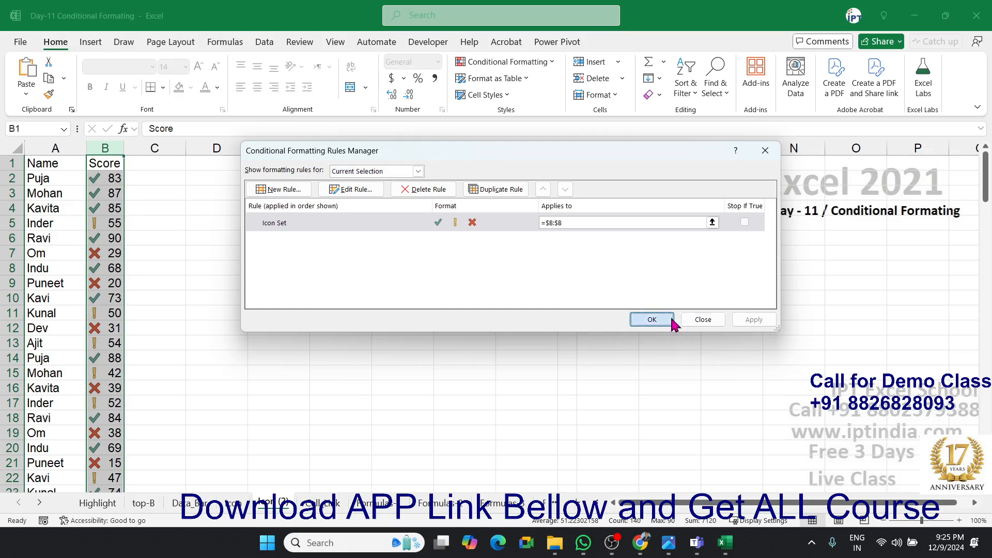
pyautogui.click(654, 321)
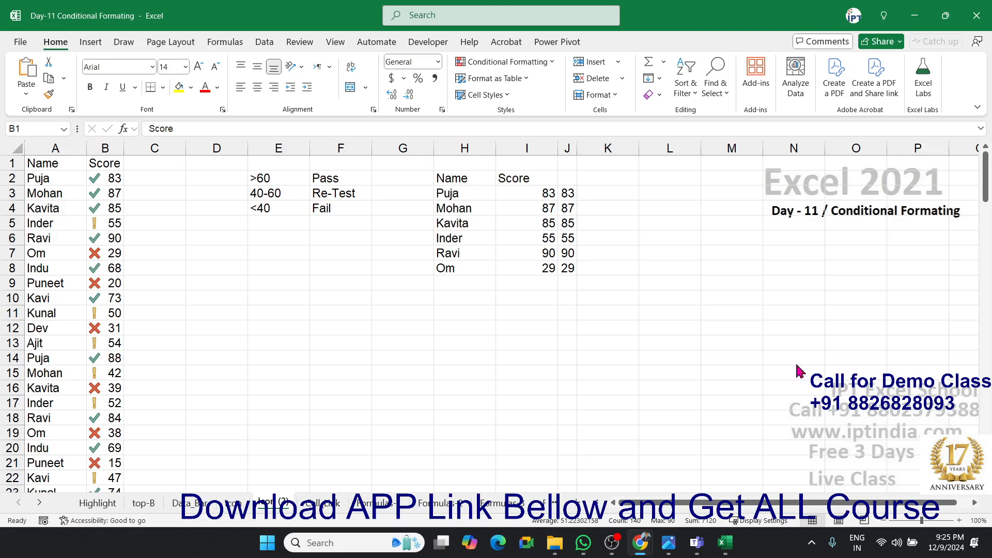
# Reopen the Score column's icon set rule, review its thresholds and types, and close the rules manager.
pyautogui.hotkey('ctrl', 'shift', 'Down')
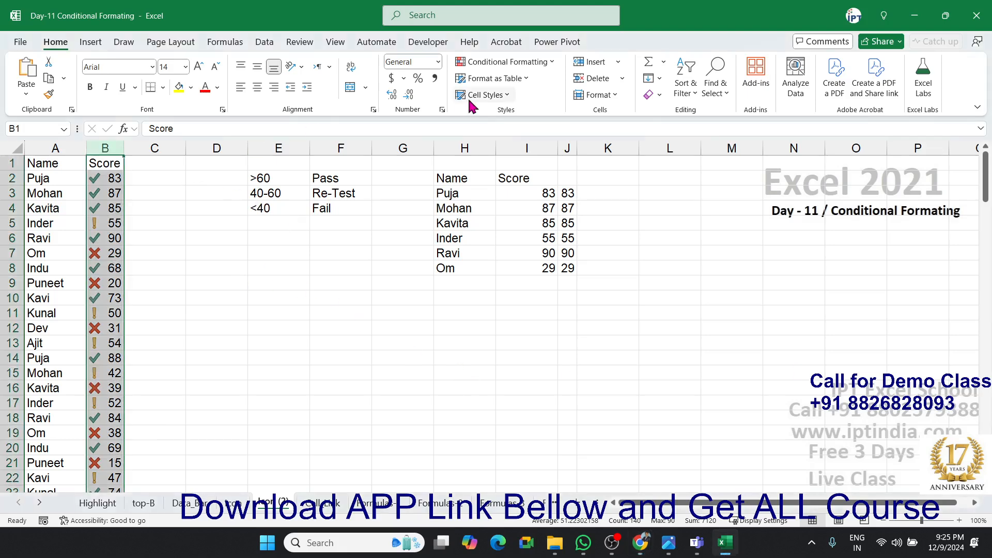
pyautogui.click(496, 62)
pyautogui.click(511, 252)
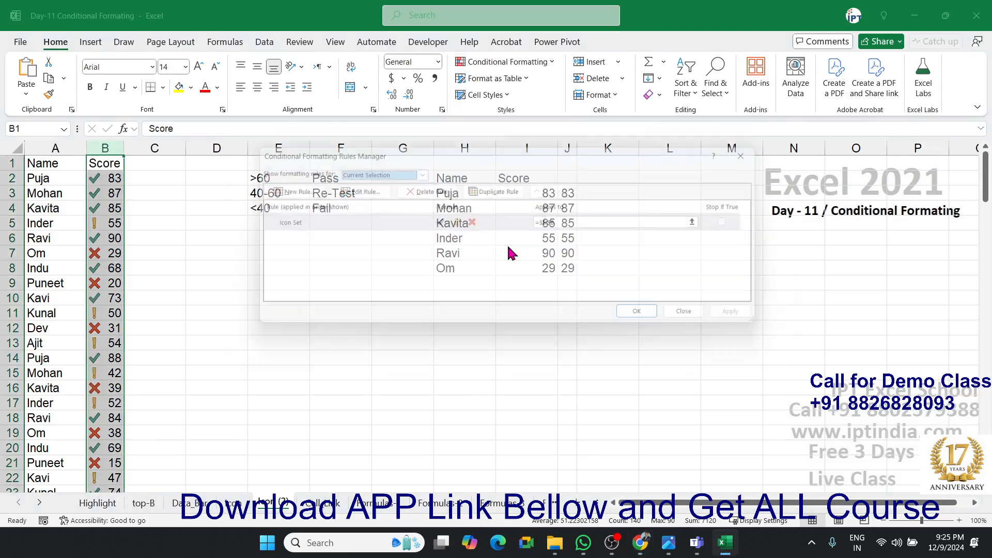
pyautogui.click(376, 223)
pyautogui.click(357, 190)
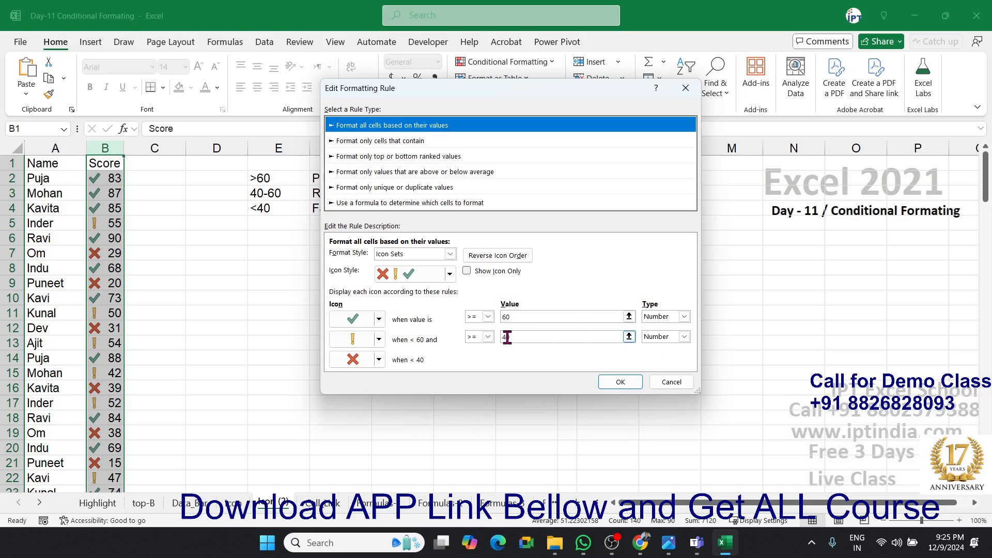
pyautogui.hotkey('alt', 'Tab')
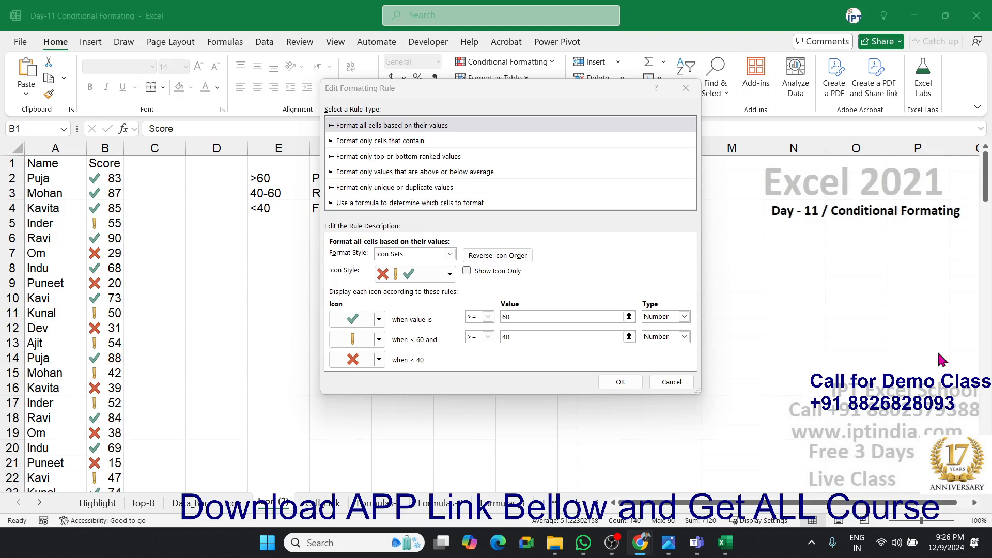
pyautogui.click(620, 382)
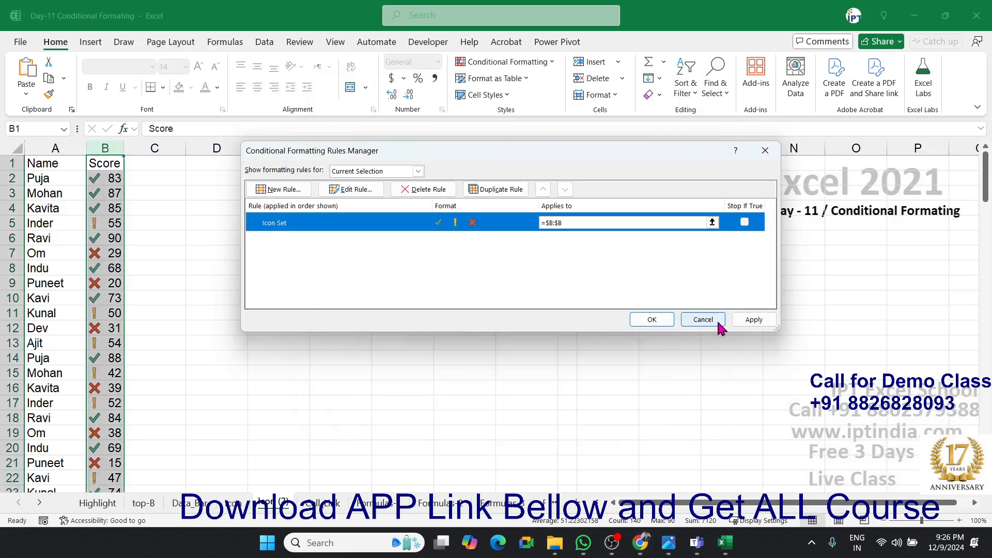
pyautogui.click(753, 320)
pyautogui.click(652, 321)
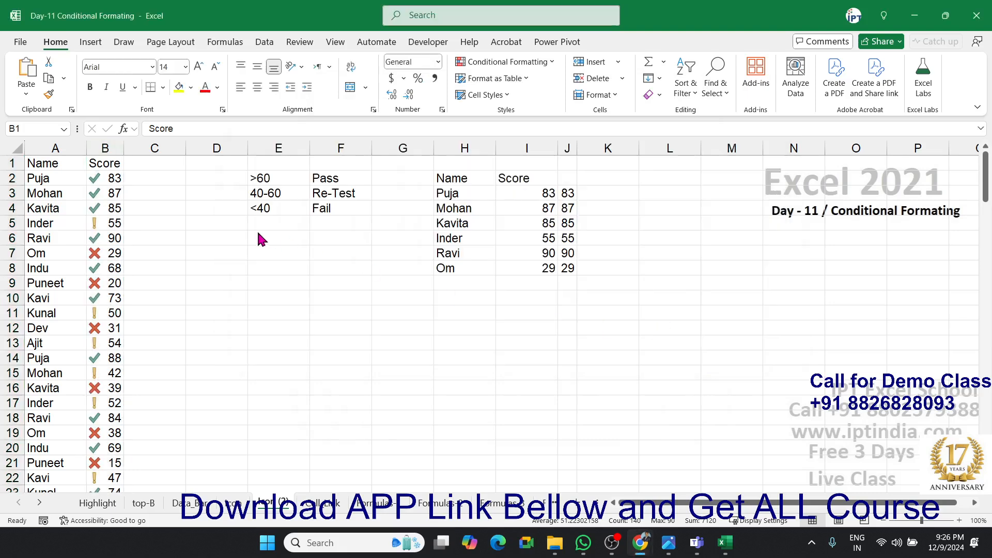
# Enter 3, 2 and 1 in cells D2 to D4 beside the score ranges.
pyautogui.click(242, 179)
pyautogui.write('3')
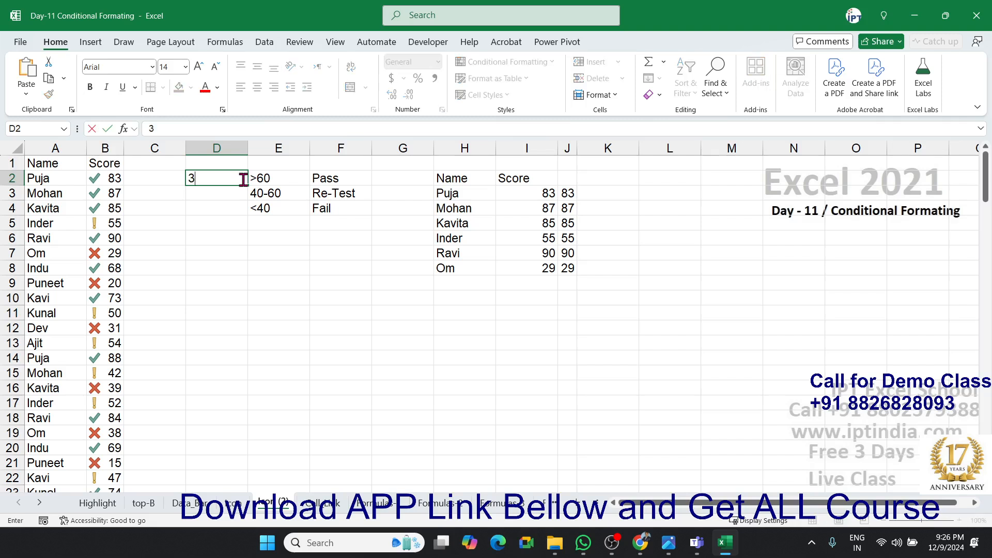
pyautogui.press('Return')
pyautogui.write('2')
pyautogui.press('Return')
pyautogui.write('1')
pyautogui.press('Return')
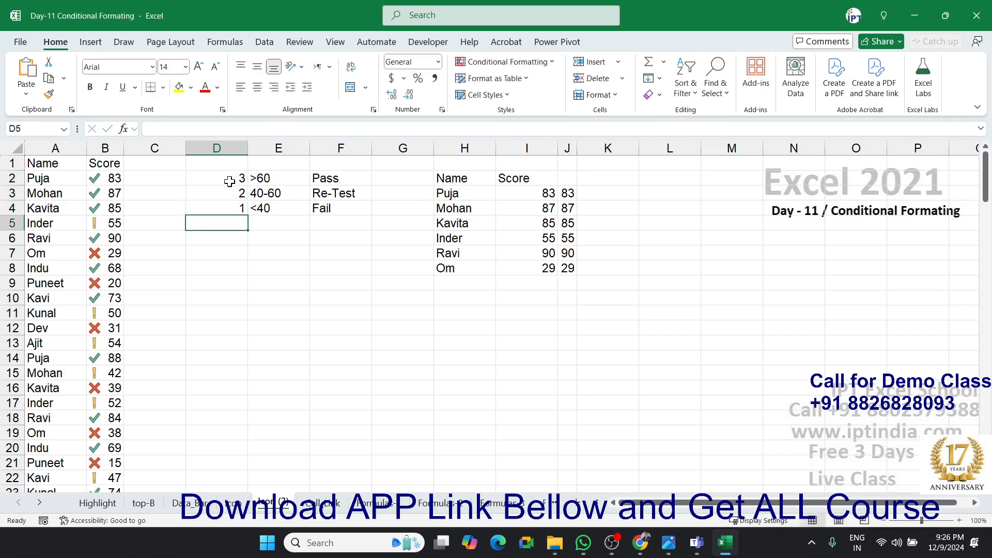
# Apply the uncircled check, exclamation and cross icon set to cells D2:D4.
pyautogui.moveTo(230, 181); pyautogui.dragTo(243, 209)
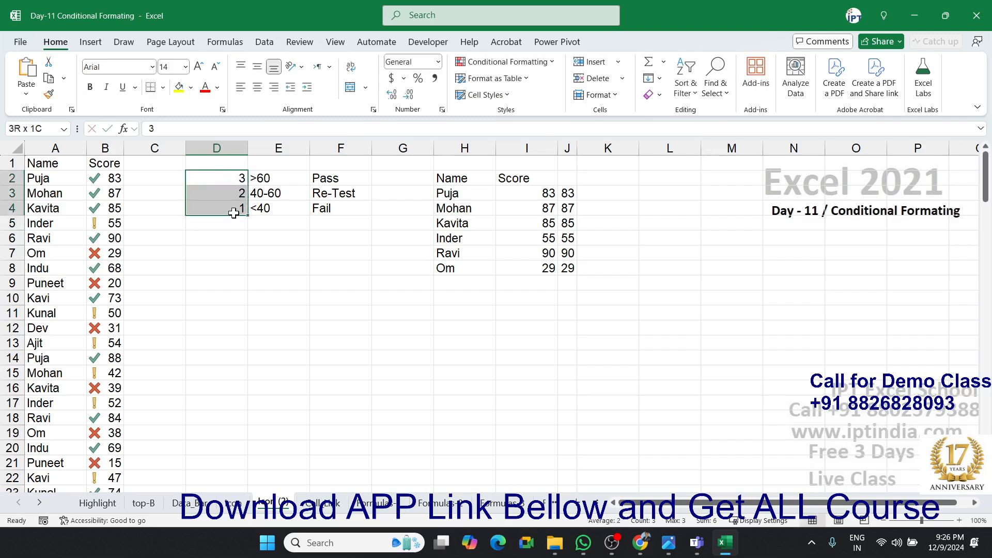
pyautogui.click(507, 62)
pyautogui.moveTo(511, 165)
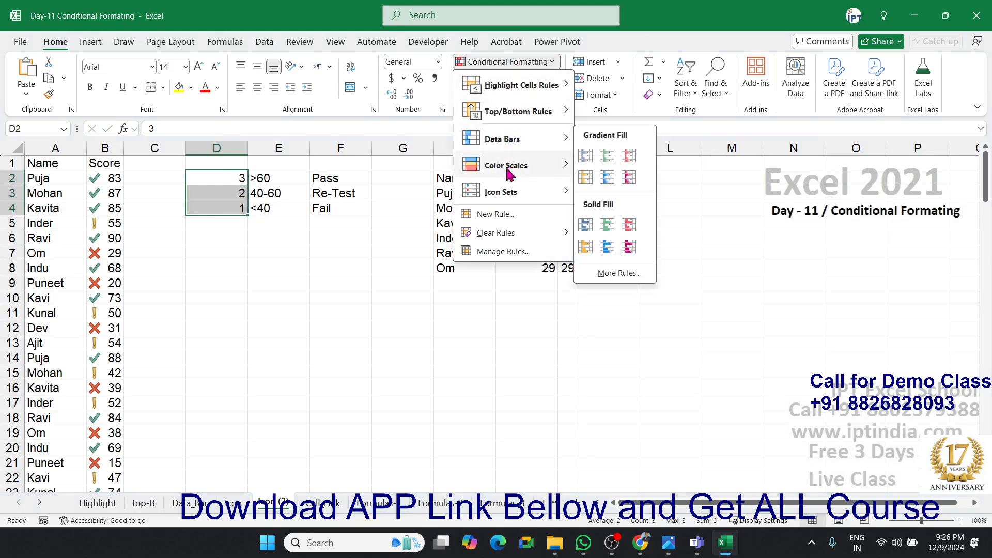
pyautogui.moveTo(504, 196)
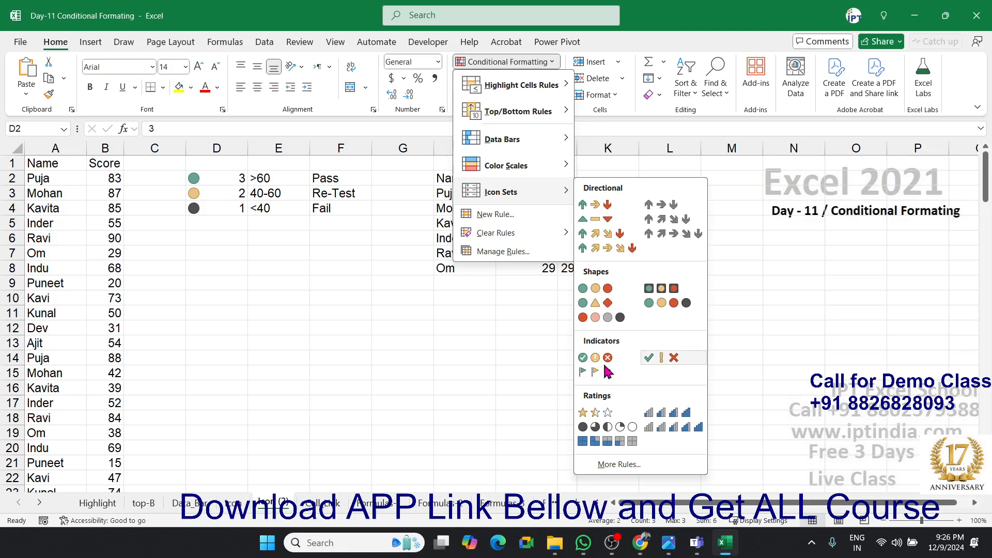
pyautogui.click(656, 359)
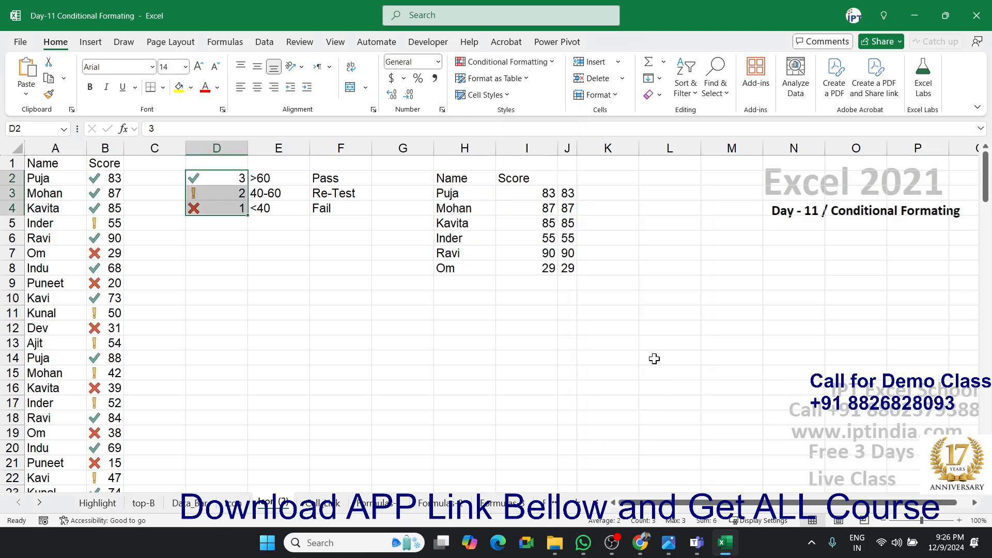
# Edit the icon set rule on D2:D4 to show icons only, without the numbers.
pyautogui.click(532, 63)
pyautogui.click(528, 251)
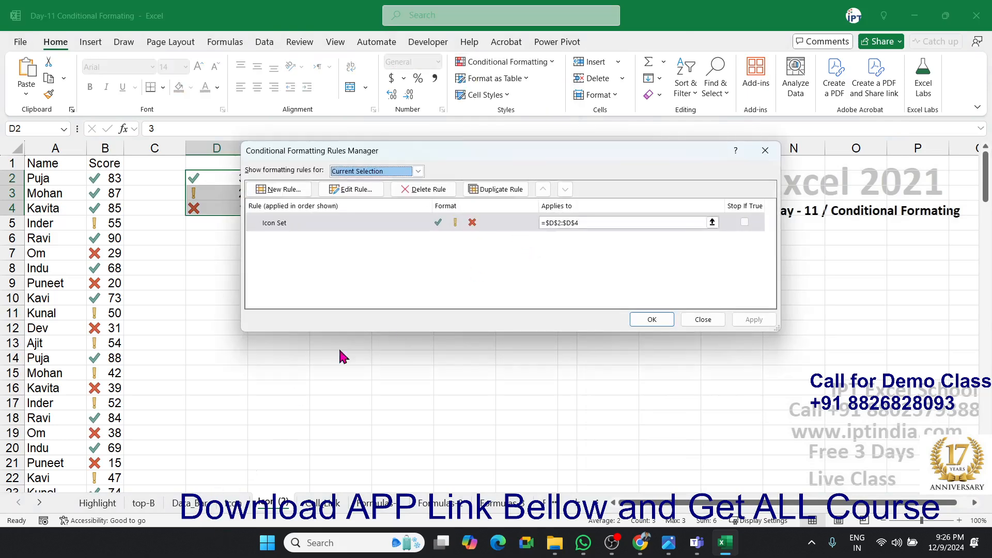
pyautogui.click(354, 191)
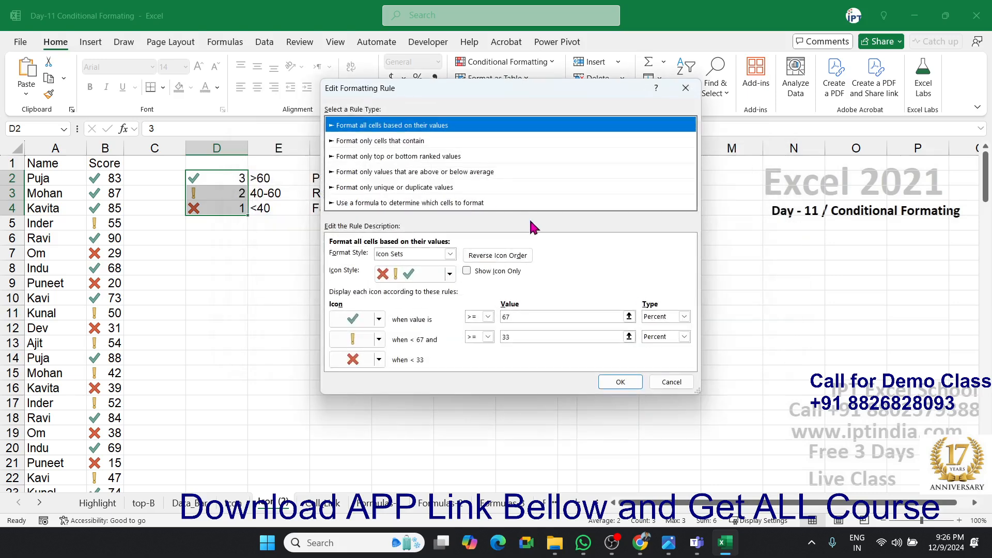
pyautogui.click(499, 273)
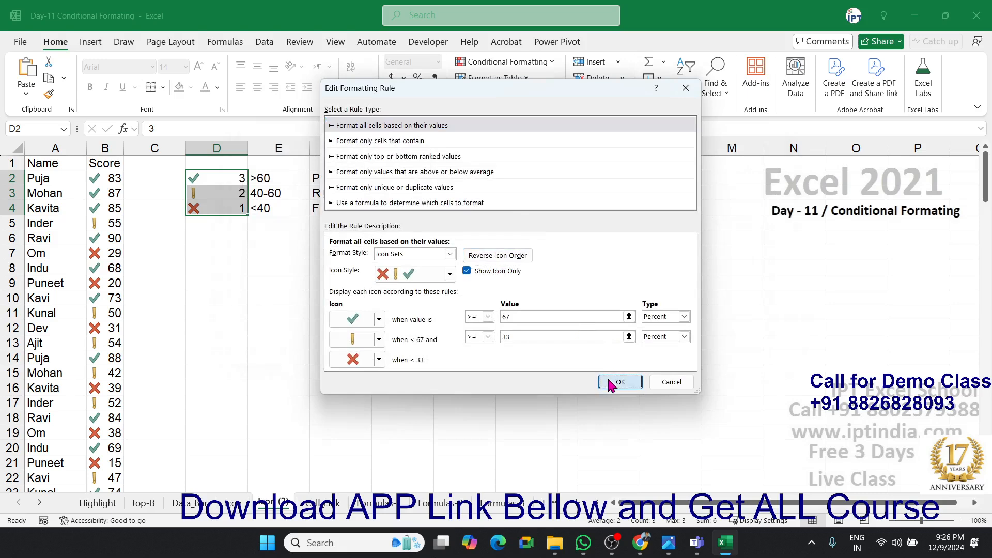
pyautogui.click(619, 381)
pyautogui.click(753, 321)
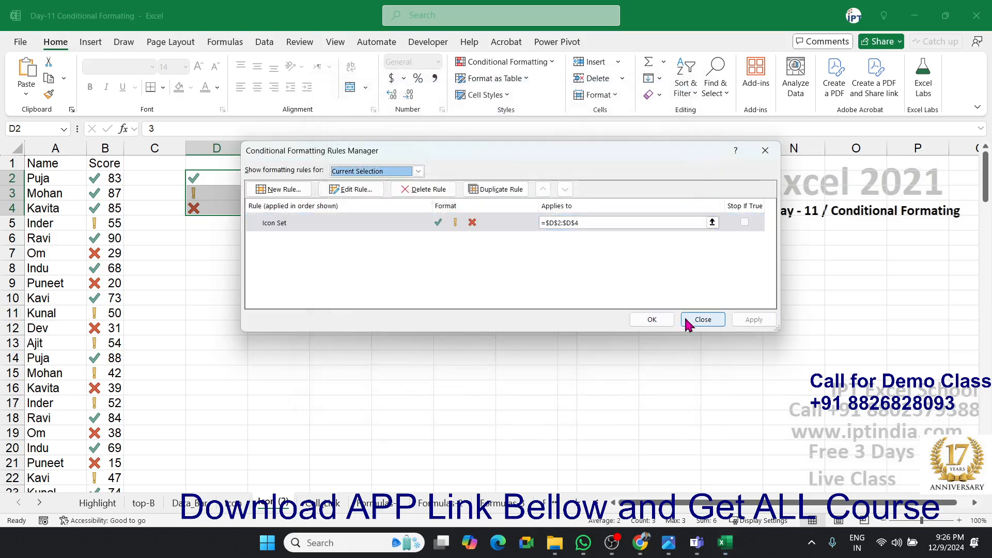
pyautogui.click(662, 320)
pyautogui.click(408, 295)
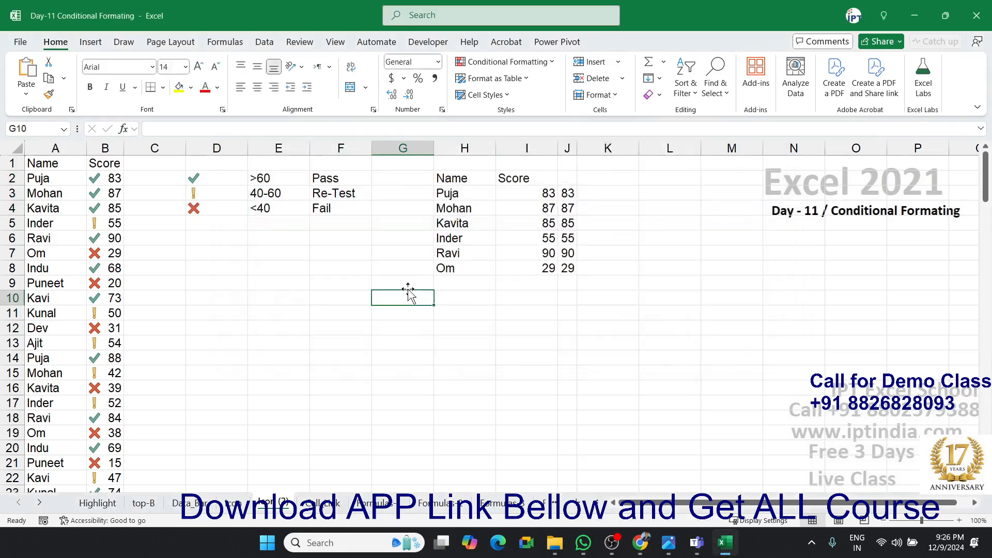
# Go to the Cell_Link sheet and clear the conditional formatting rules from the entire sheet.
pyautogui.scroll(-2, 571, 319)
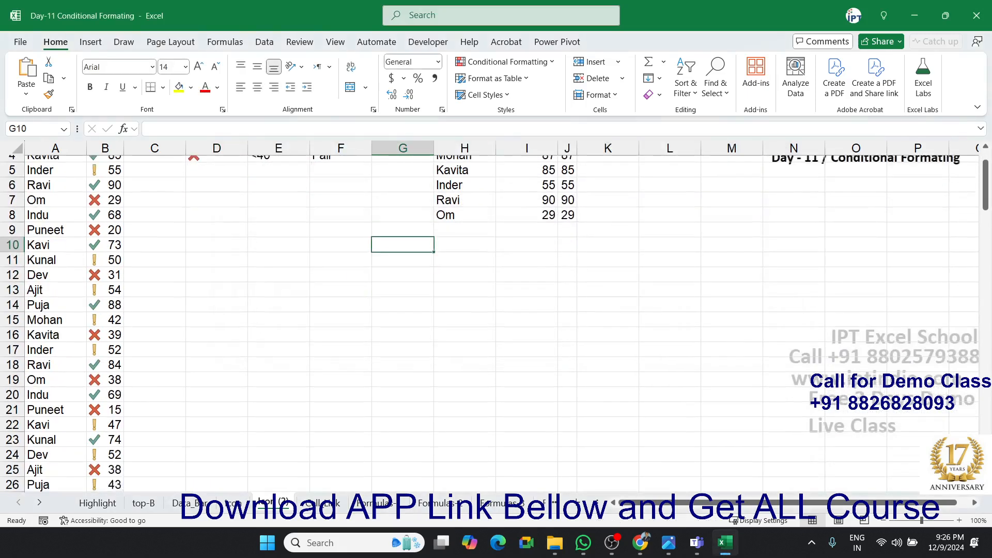
pyautogui.click(329, 504)
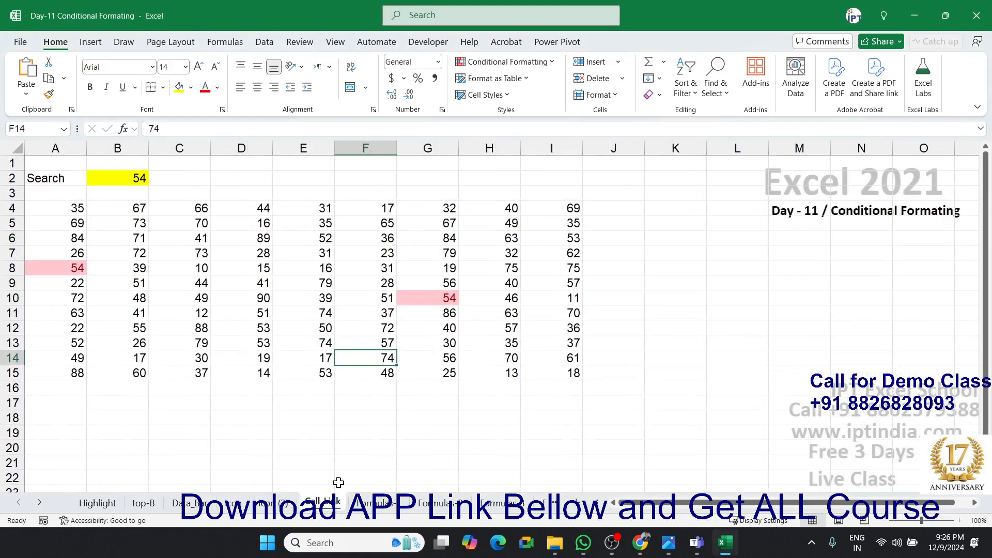
pyautogui.click(263, 329)
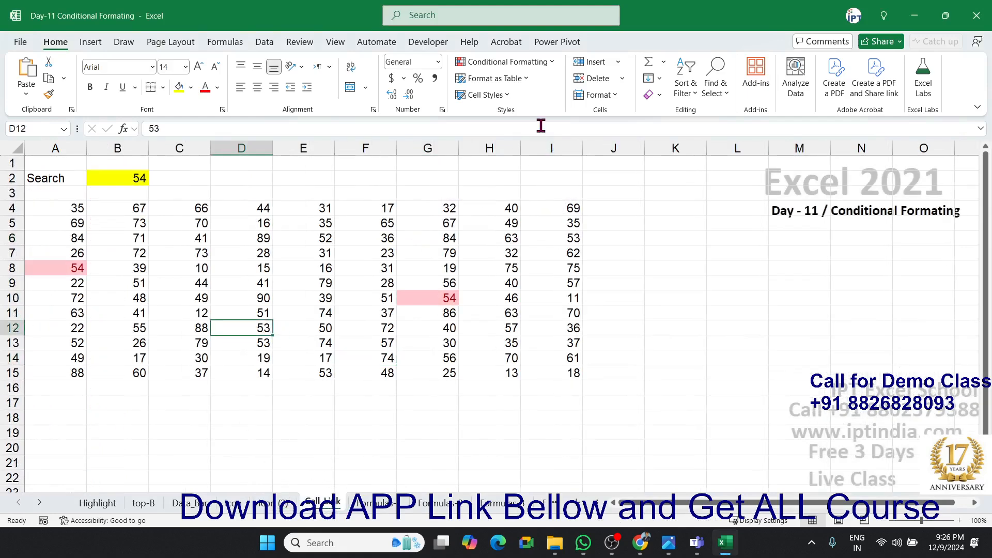
pyautogui.click(508, 63)
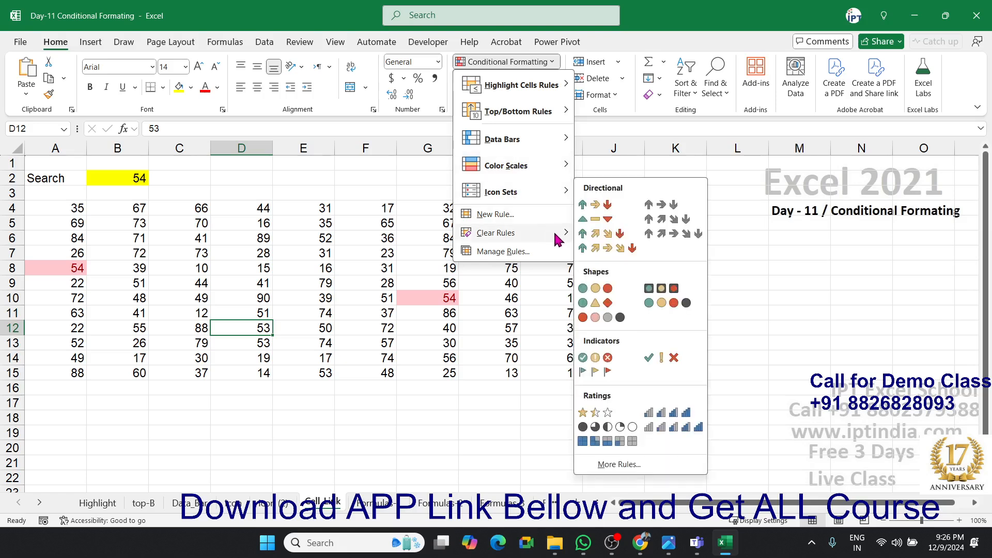
pyautogui.moveTo(520, 234)
pyautogui.click(601, 253)
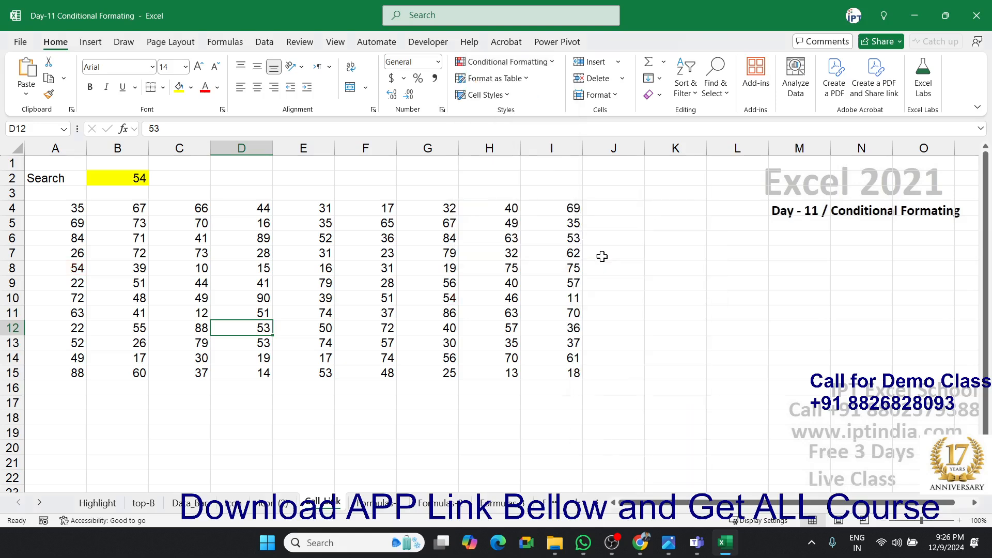
pyautogui.click(258, 249)
# Highlight cells in A4:I15 equal to =$B$2 with Light Red Fill with Dark Red Text.
pyautogui.click(127, 179)
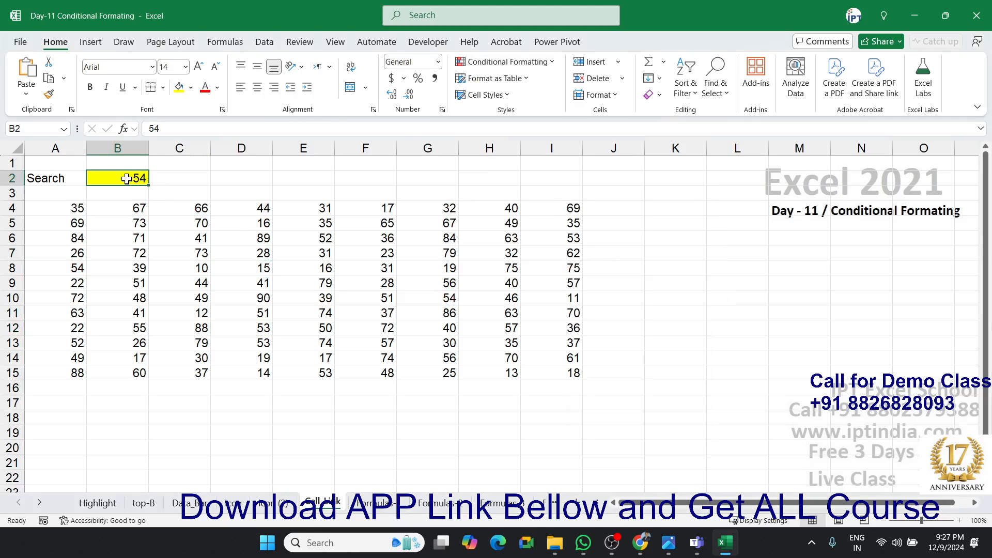
pyautogui.moveTo(52, 209); pyautogui.dragTo(543, 373)
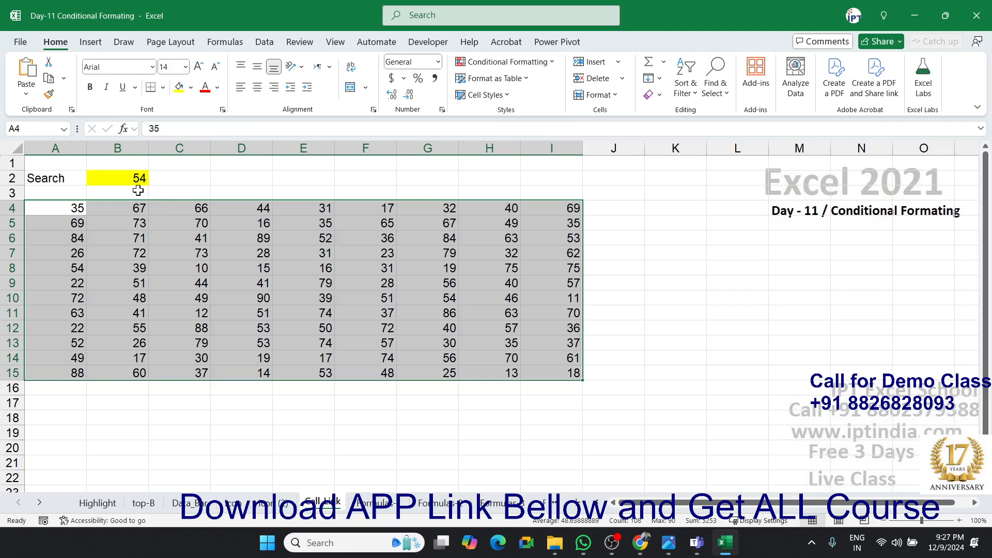
pyautogui.click(475, 64)
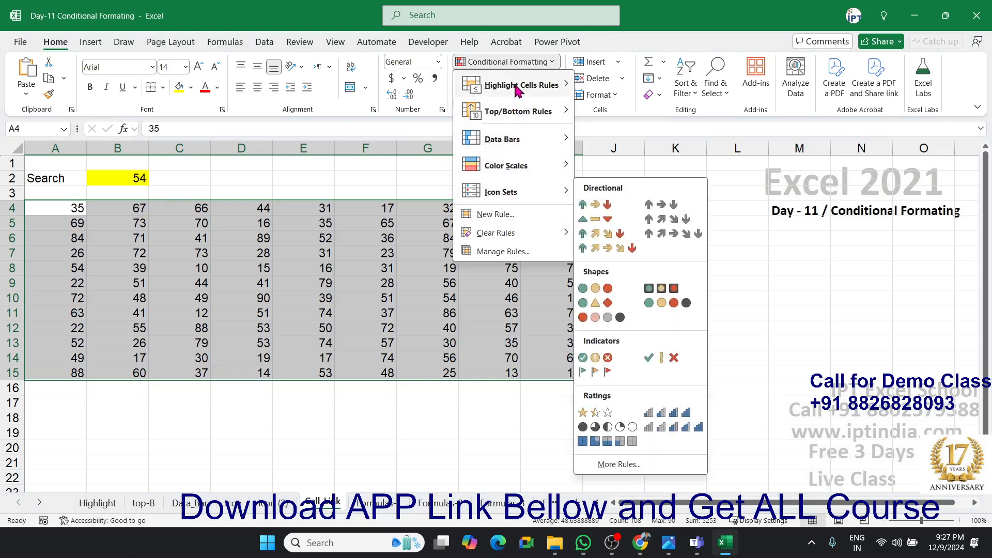
pyautogui.moveTo(517, 85)
pyautogui.click(623, 164)
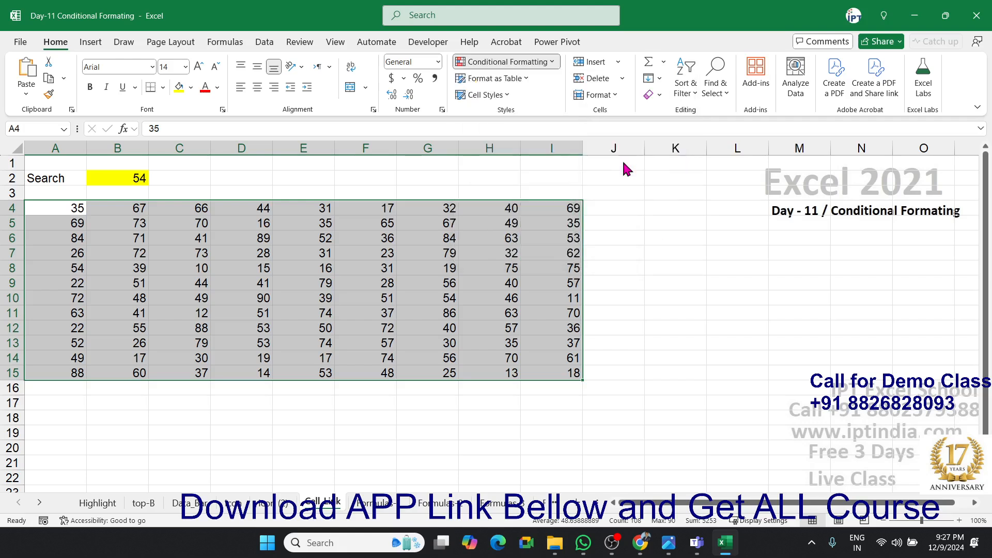
pyautogui.click(405, 243)
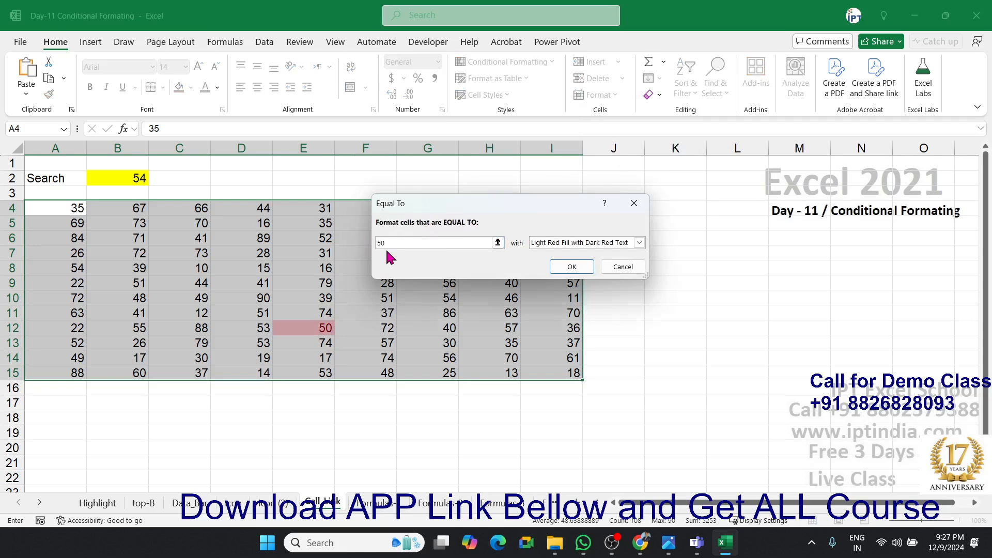
pyautogui.press('BackSpace')
pyautogui.press('BackSpace')
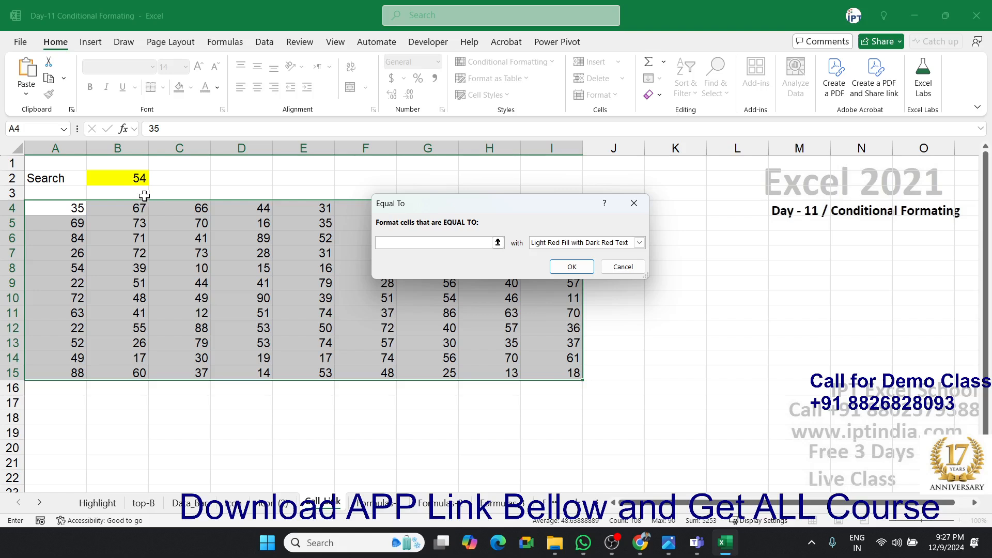
pyautogui.click(140, 180)
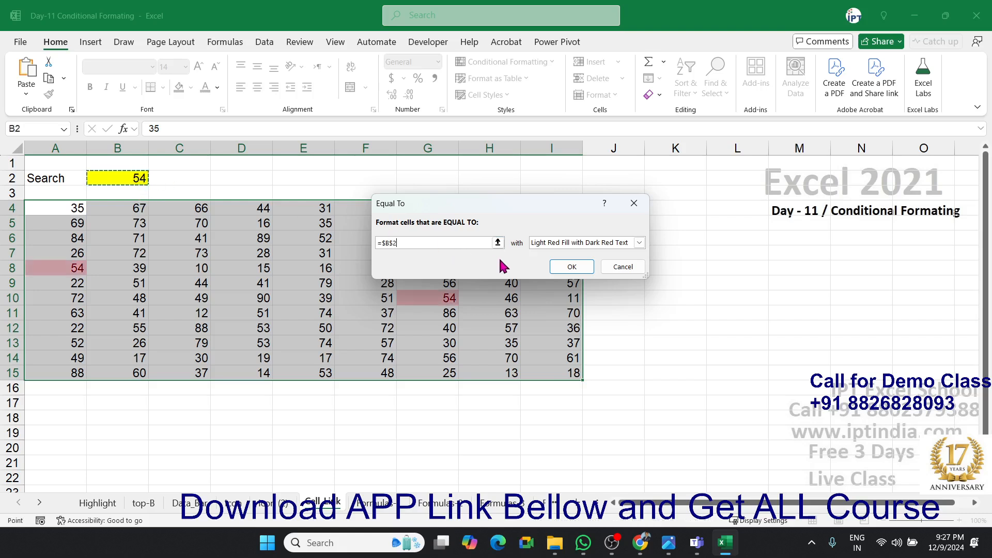
pyautogui.click(570, 267)
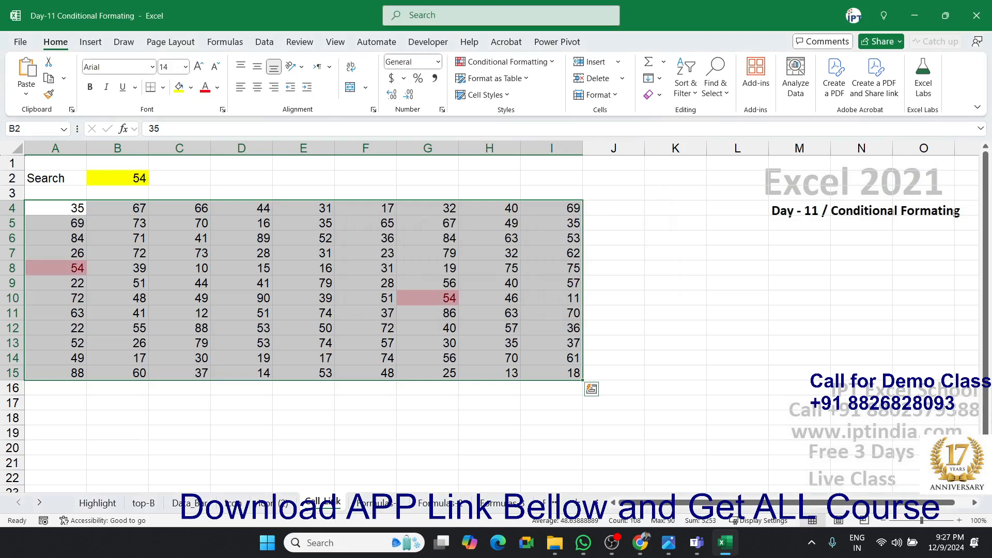
# Set the search value in cell B2 to 70.
pyautogui.hotkey('alt', 'Tab')
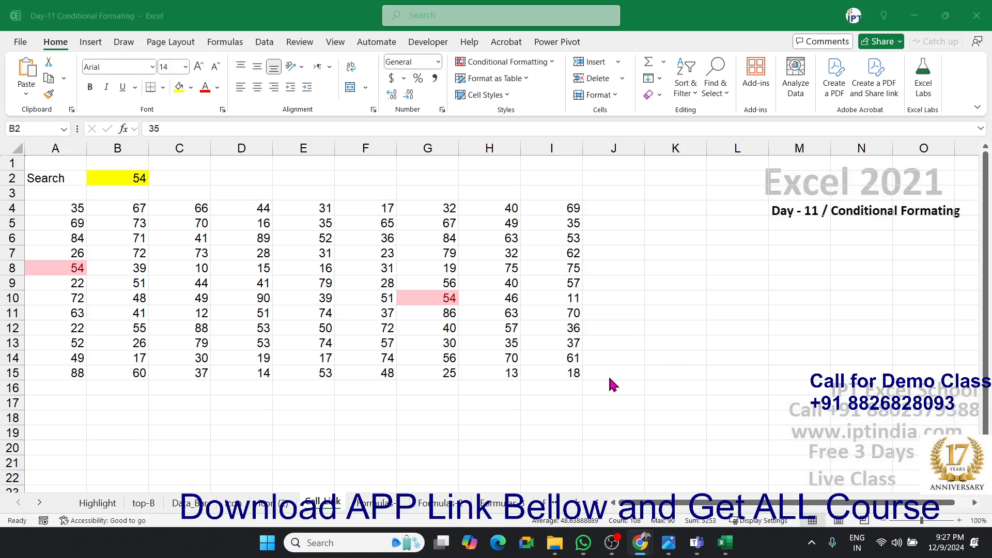
pyautogui.click(448, 344)
pyautogui.click(132, 175)
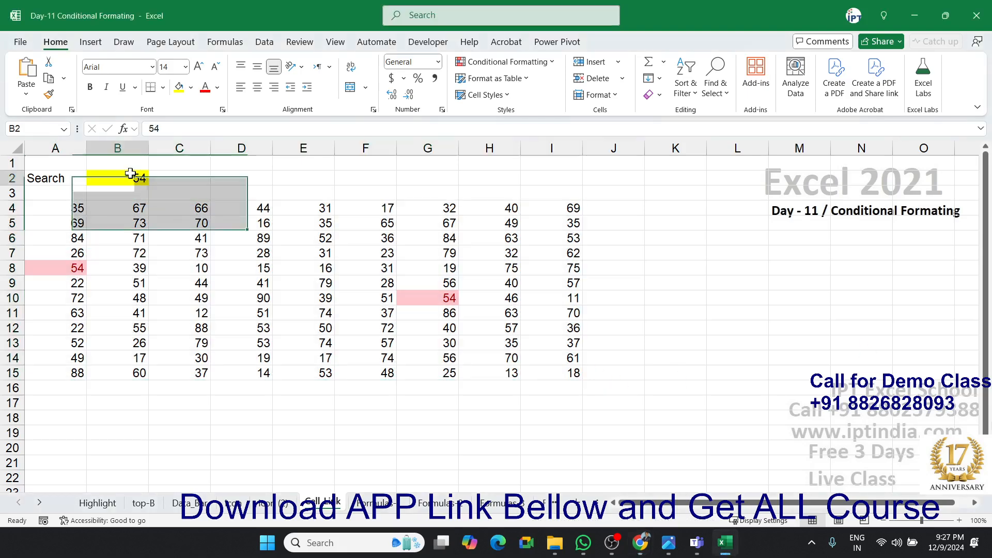
pyautogui.write('70')
pyautogui.press('Return')
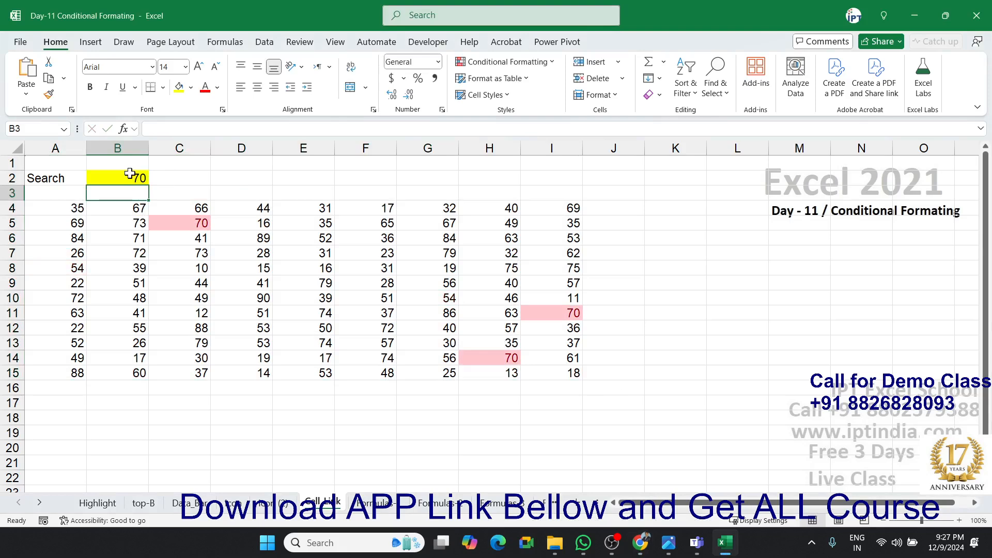
pyautogui.write('50')
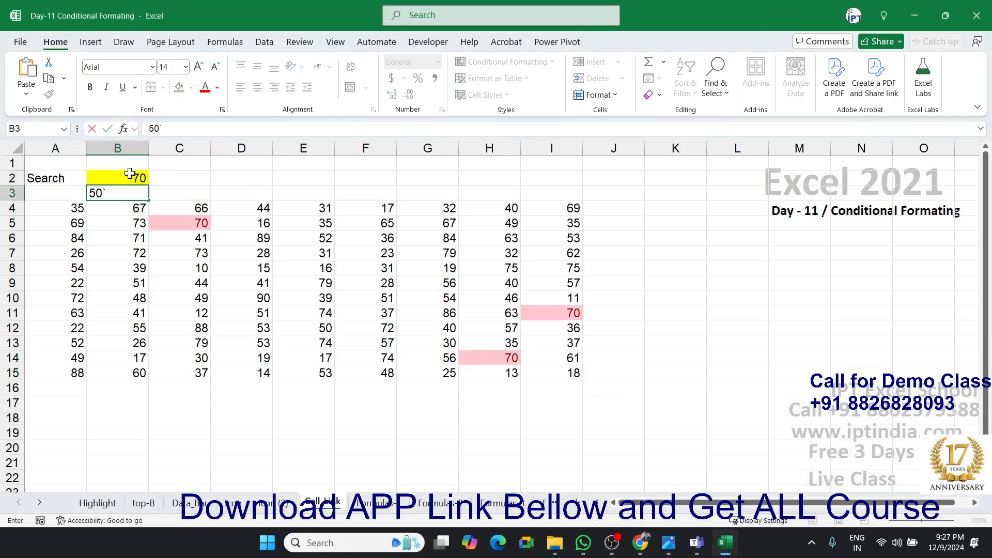
pyautogui.write('`')
pyautogui.click(129, 173)
pyautogui.press('Down')
pyautogui.press('Delete')
pyautogui.press('Up')
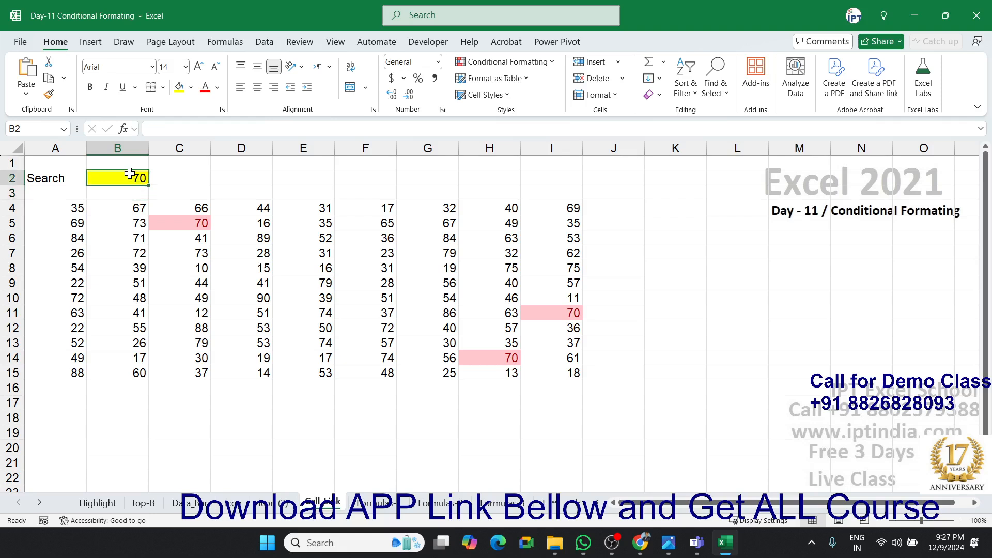
# Go to the first Formulas sheet after Cell_Link and clear the conditional formatting rules from the entire sheet.
pyautogui.click(549, 62)
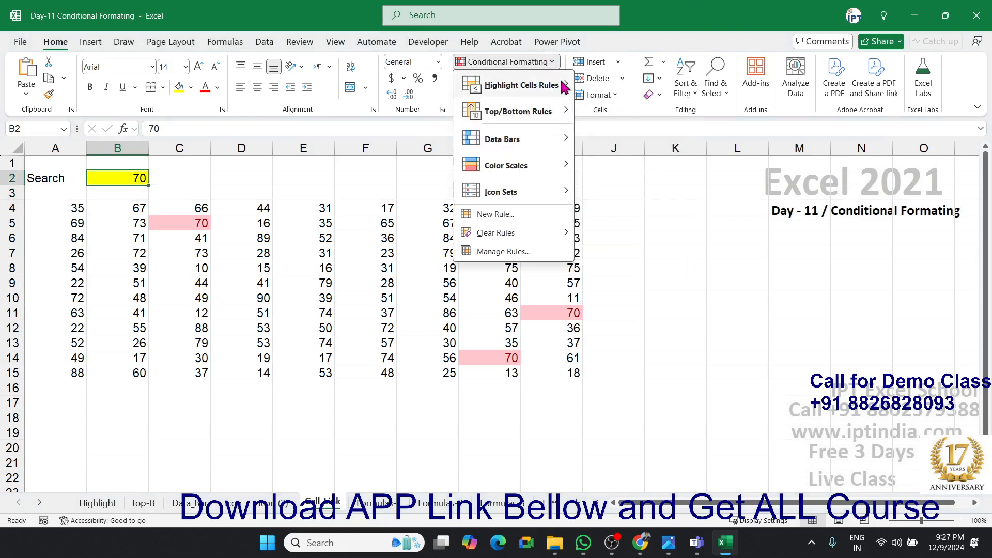
pyautogui.click(368, 502)
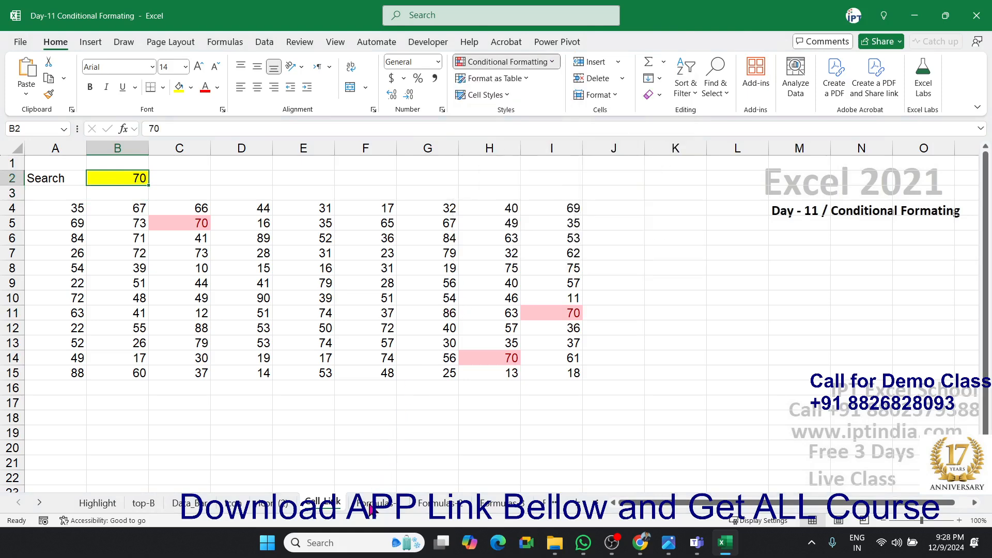
pyautogui.click(367, 502)
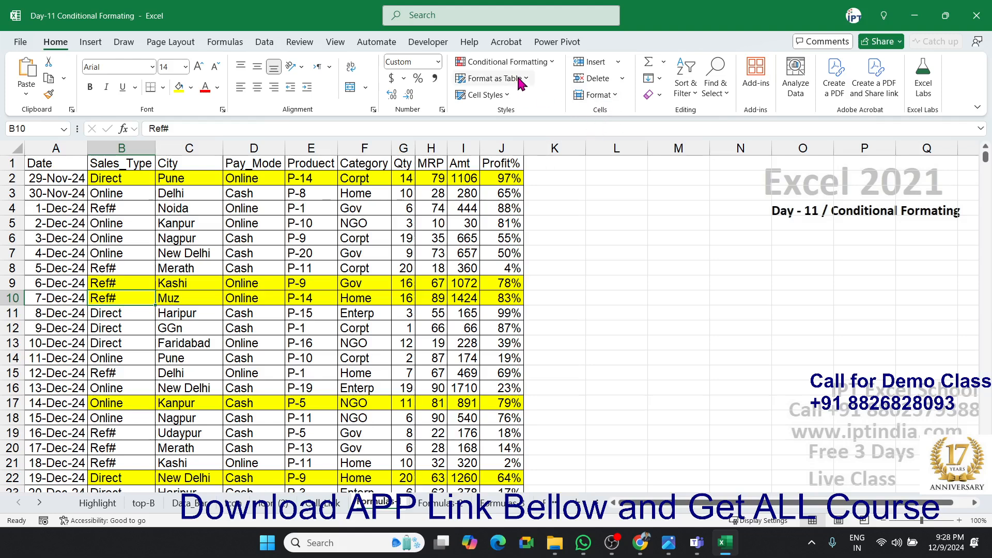
pyautogui.click(504, 62)
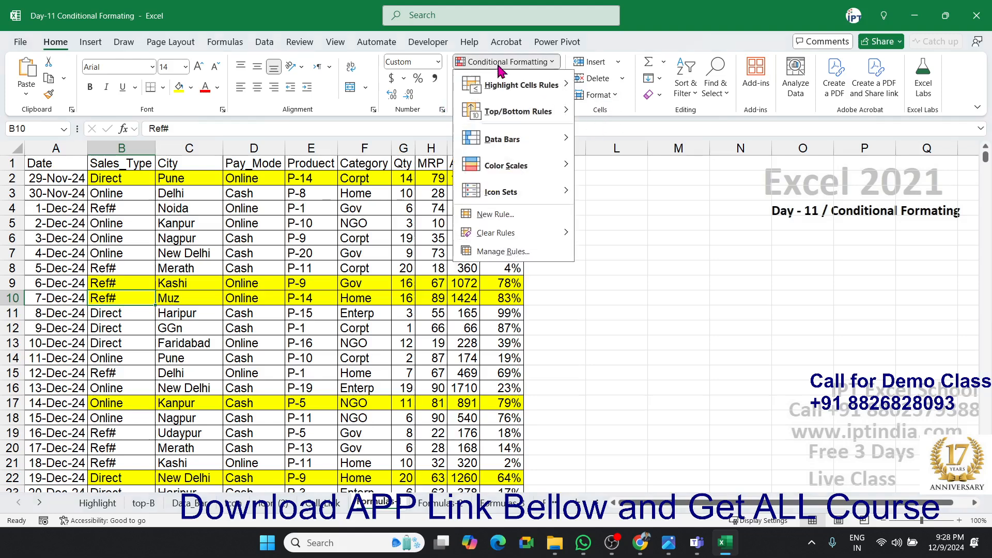
pyautogui.moveTo(525, 233)
pyautogui.click(605, 252)
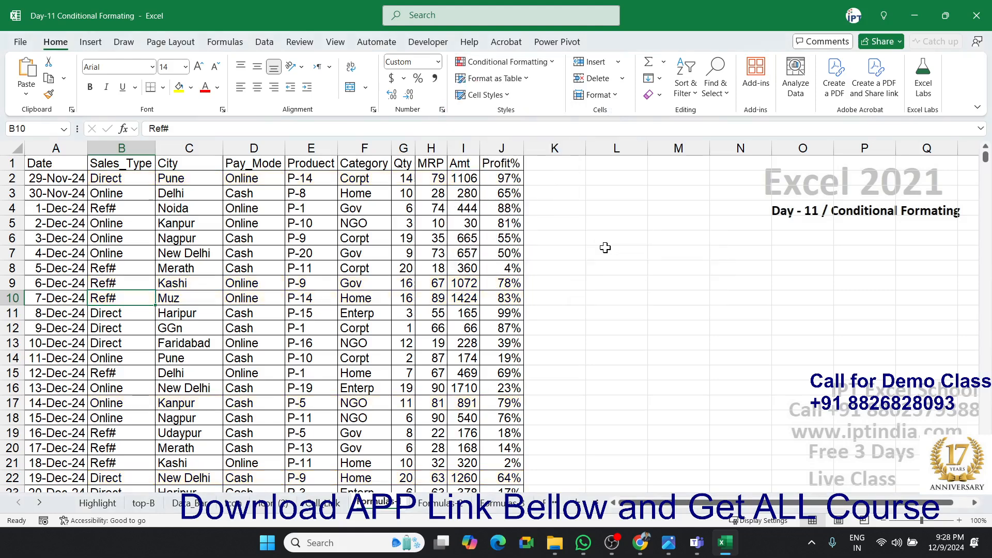
# Look over the sales table's columns and records, and select the first Sales_Type cell, B2.
pyautogui.click(269, 221)
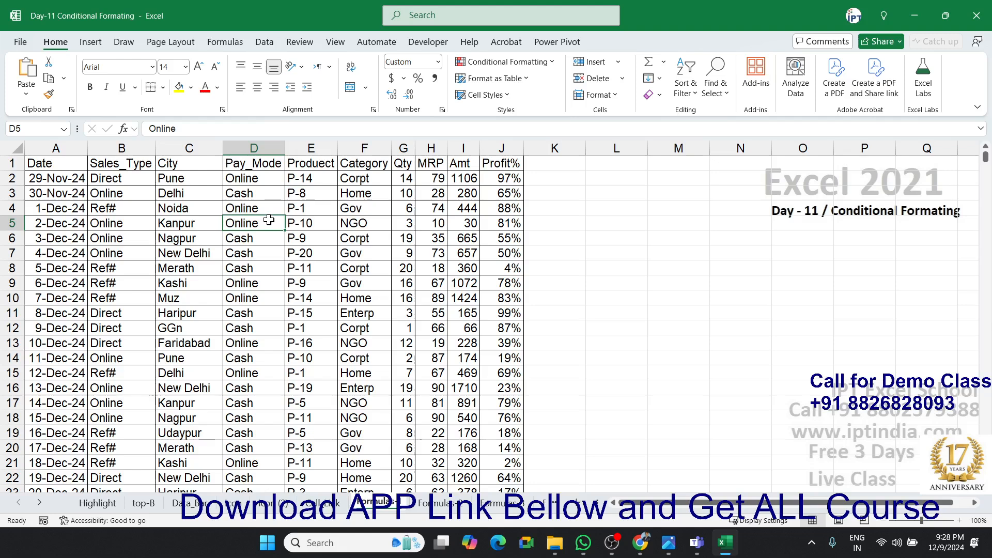
pyautogui.click(502, 177)
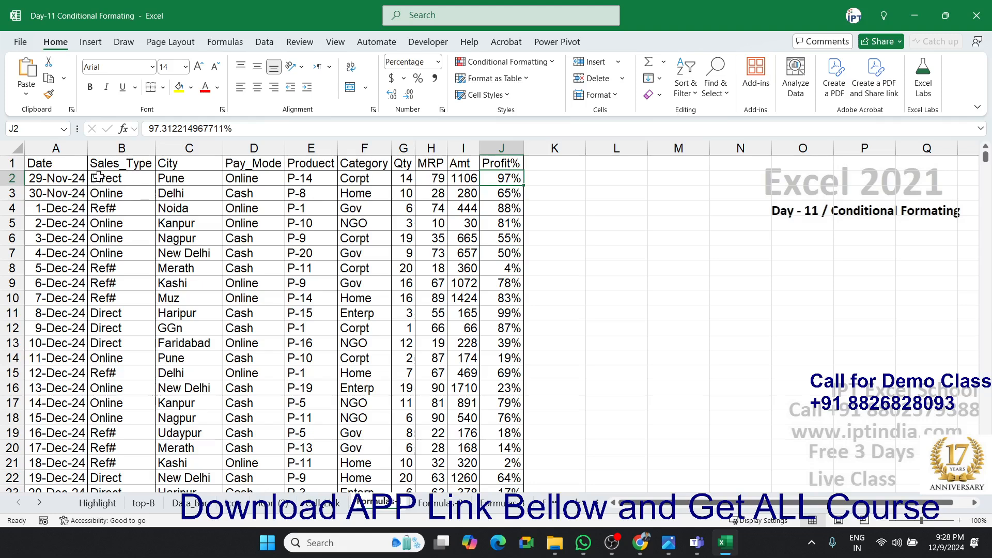
pyautogui.moveTo(99, 176); pyautogui.dragTo(417, 159)
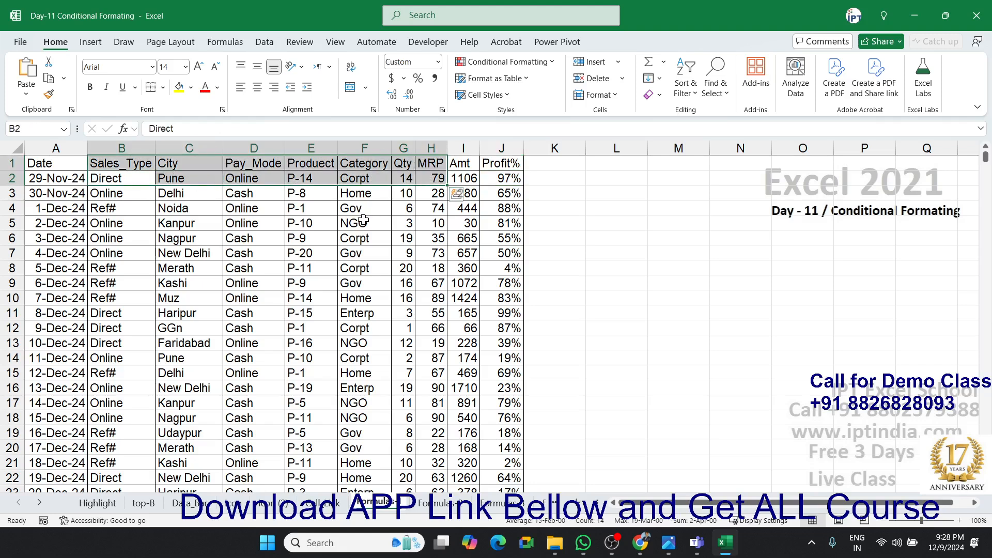
pyautogui.click(291, 225)
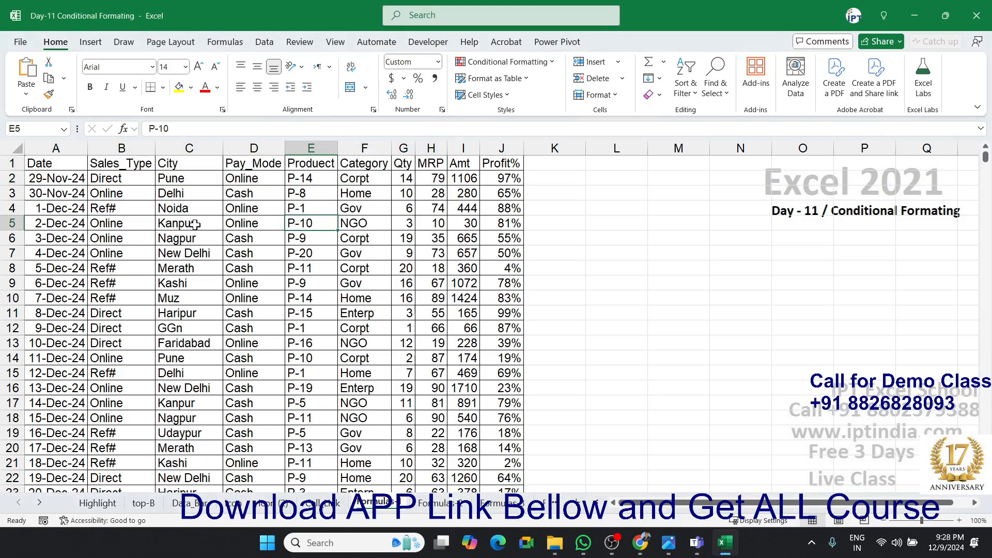
pyautogui.click(106, 178)
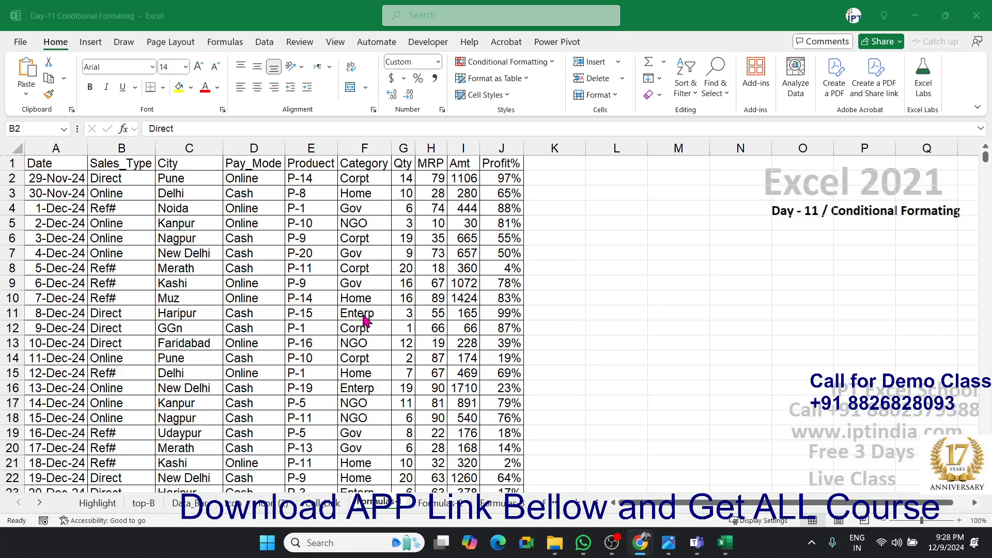
pyautogui.click(111, 182)
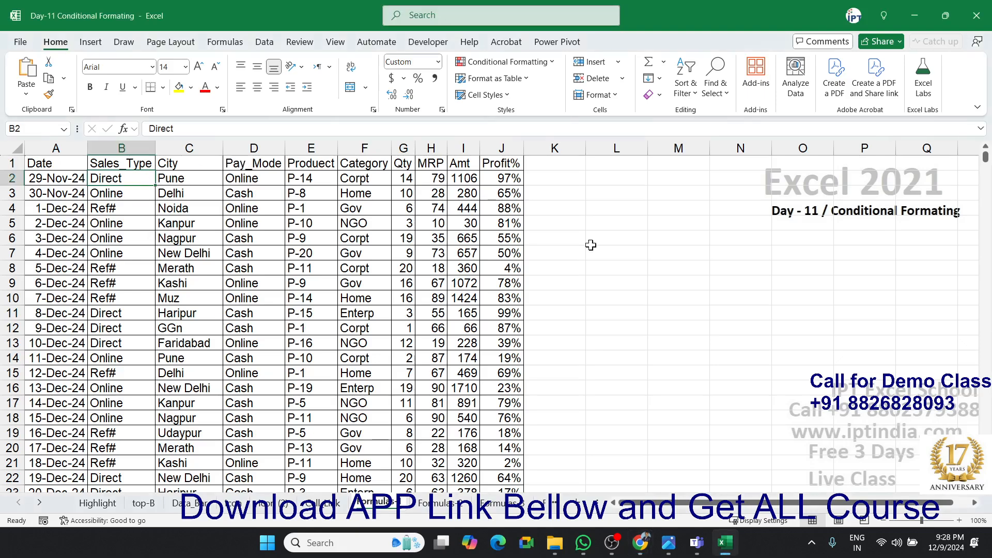
pyautogui.scroll(-1, 591, 245)
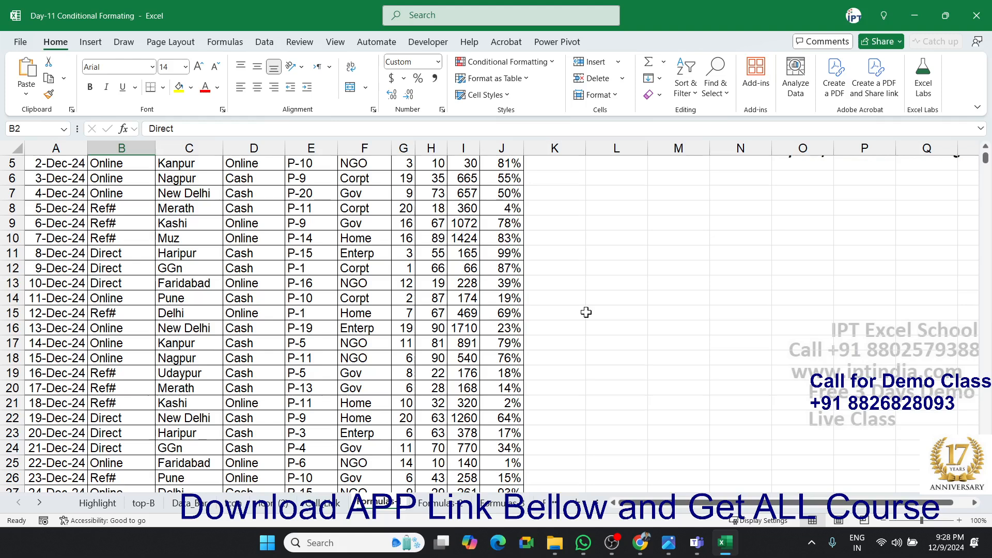
pyautogui.scroll(1, 383, 261)
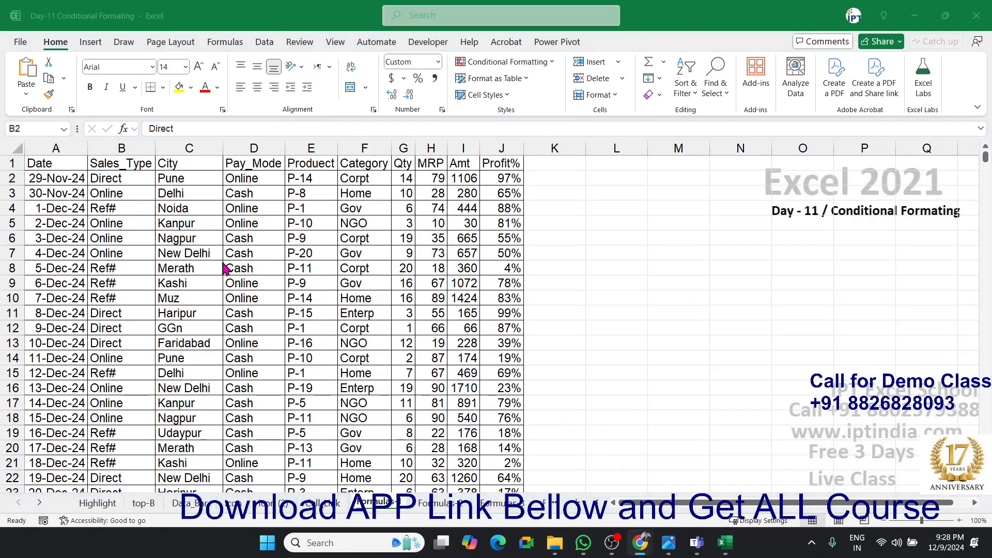
pyautogui.scroll(-1, 957, 213)
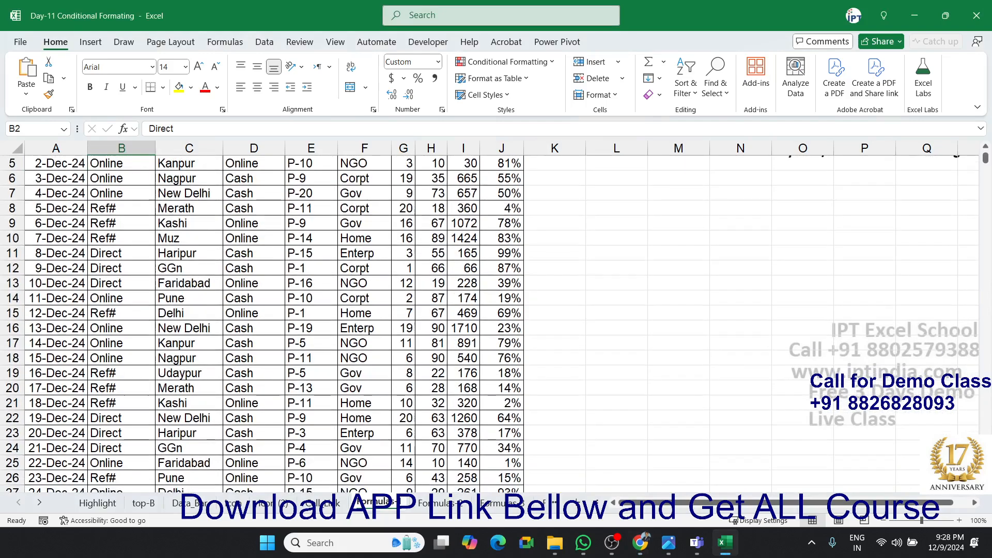
pyautogui.scroll(1, 957, 213)
pyautogui.hotkey('alt', 'Tab')
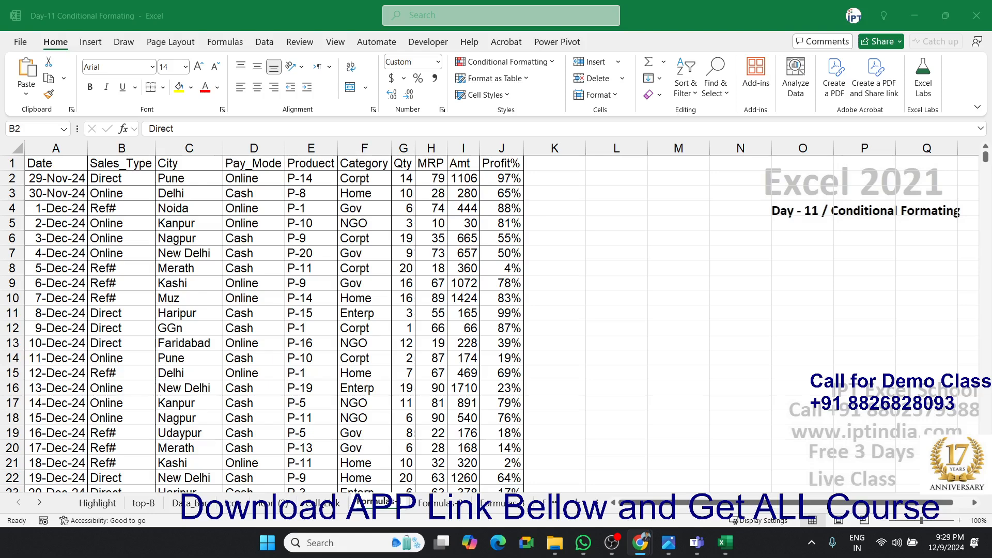
pyautogui.hotkey('alt', 'Tab')
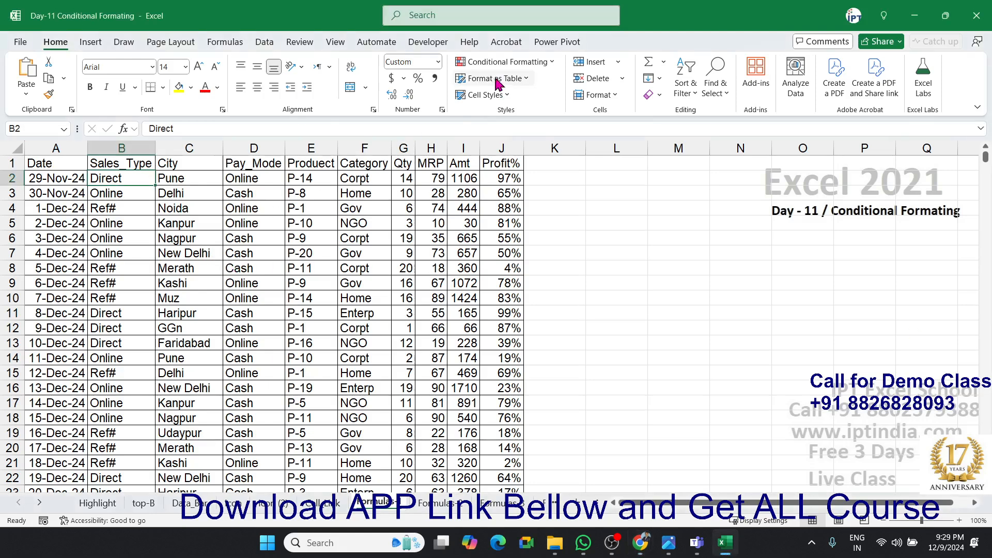
# Start a formula-based formatting rule for cell B2 that multiplies the Amt cell I2 by the Profit% cell J2.
pyautogui.click(497, 62)
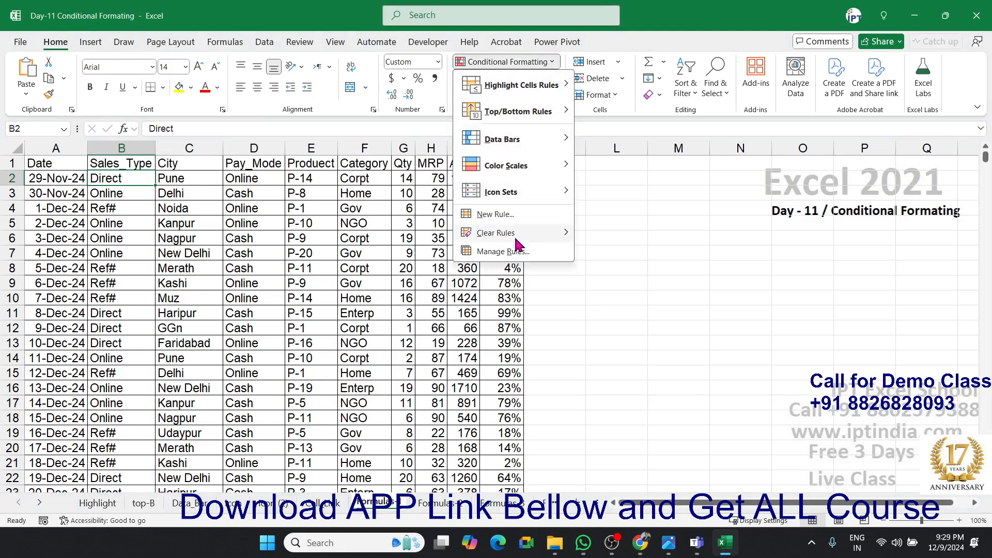
pyautogui.click(495, 215)
pyautogui.click(380, 220)
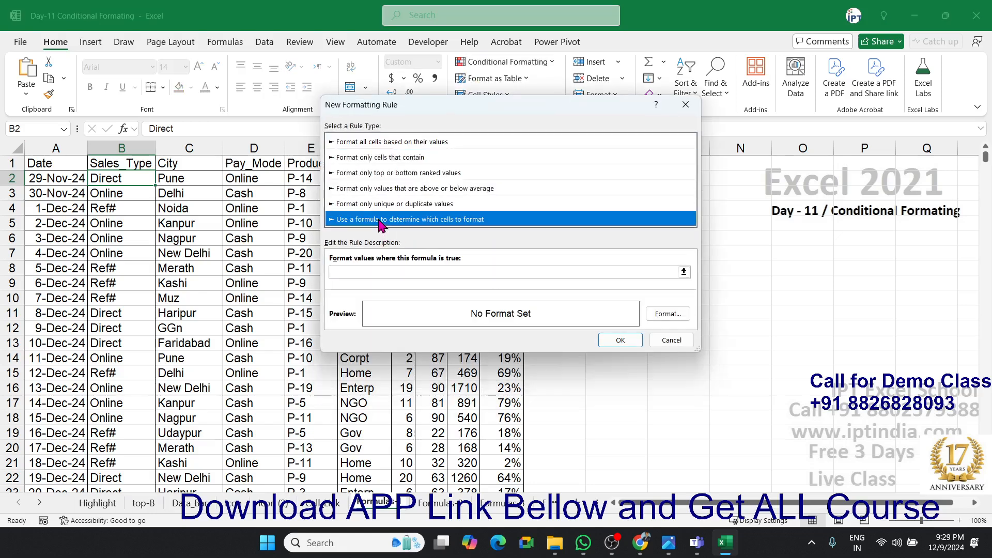
pyautogui.click(365, 272)
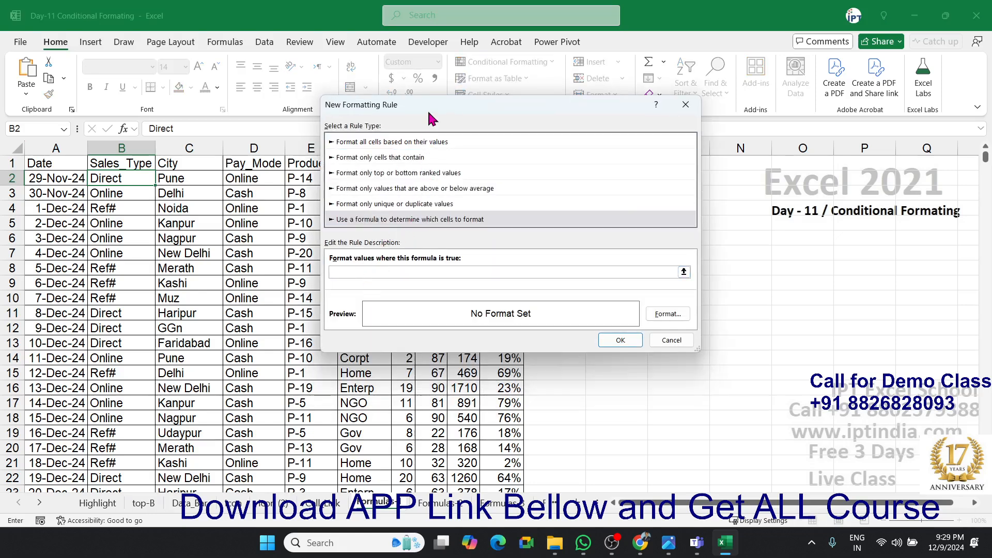
pyautogui.moveTo(427, 110); pyautogui.dragTo(256, 231)
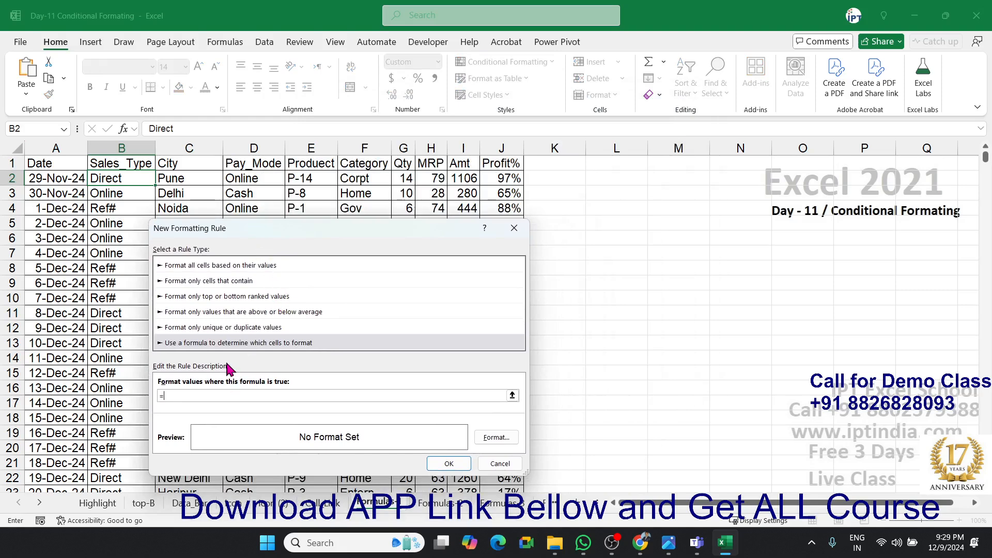
pyautogui.click(455, 182)
pyautogui.write('*')
pyautogui.click(503, 179)
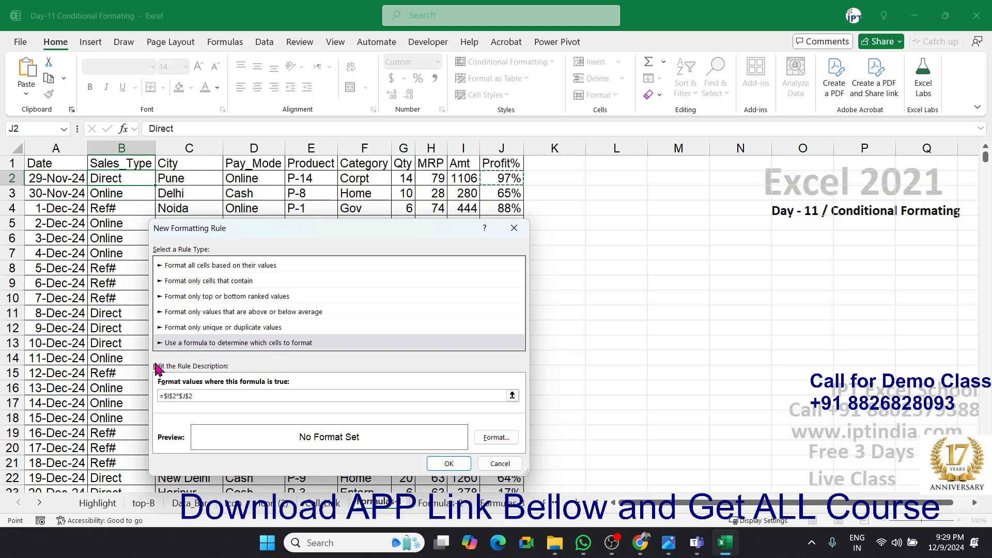
# Lock only the columns in the rule's references and complete the formula as =$I2*$J2>500.
pyautogui.click(170, 396)
pyautogui.press('BackSpace')
pyautogui.click(181, 396)
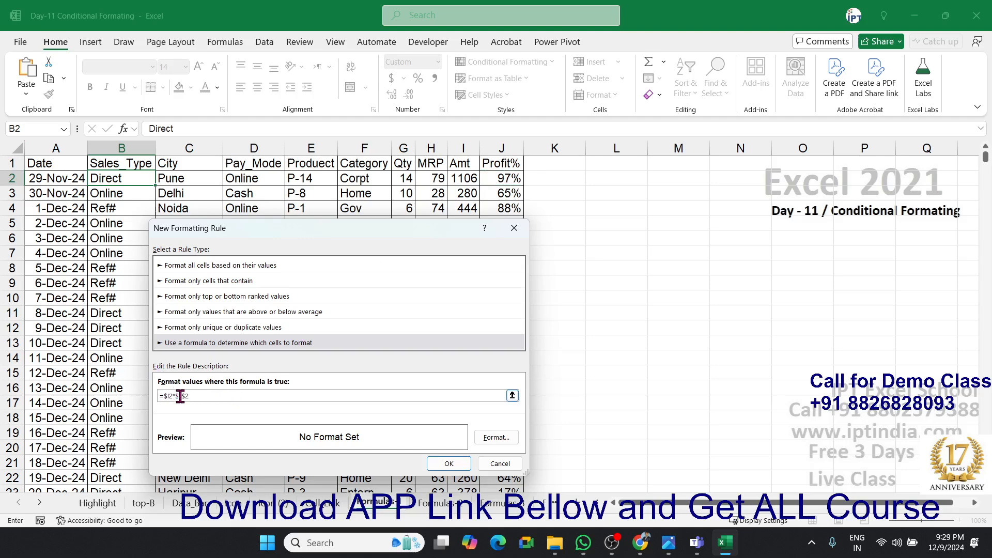
pyautogui.press('Delete')
pyautogui.write('>500')
# Give the formula rule a light green fill and apply it to cell B2.
pyautogui.click(498, 438)
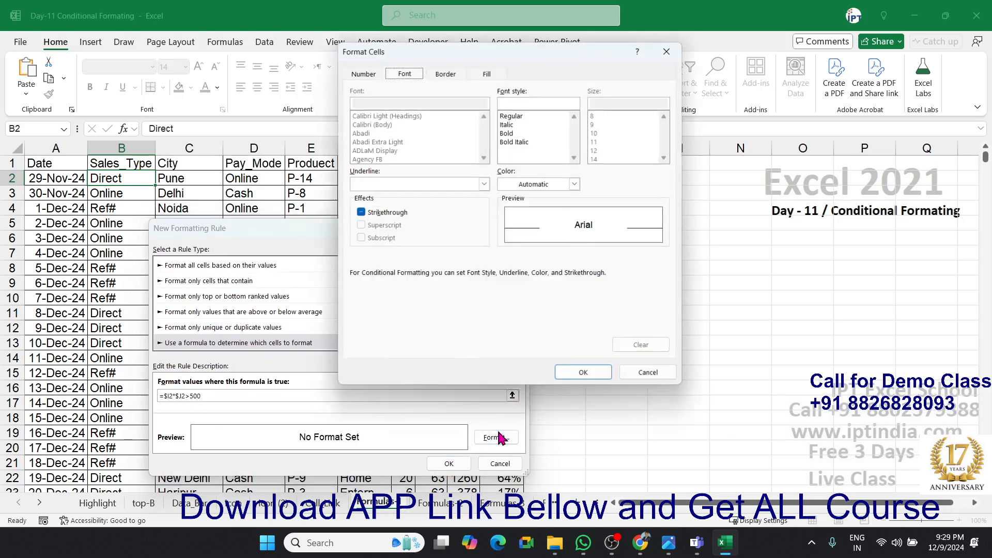
pyautogui.click(488, 74)
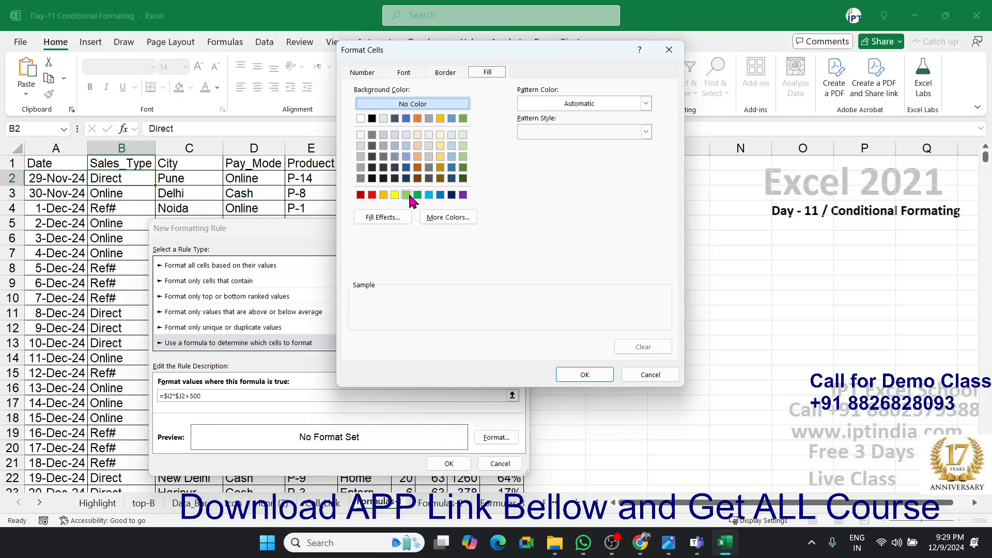
pyautogui.click(406, 195)
pyautogui.click(578, 376)
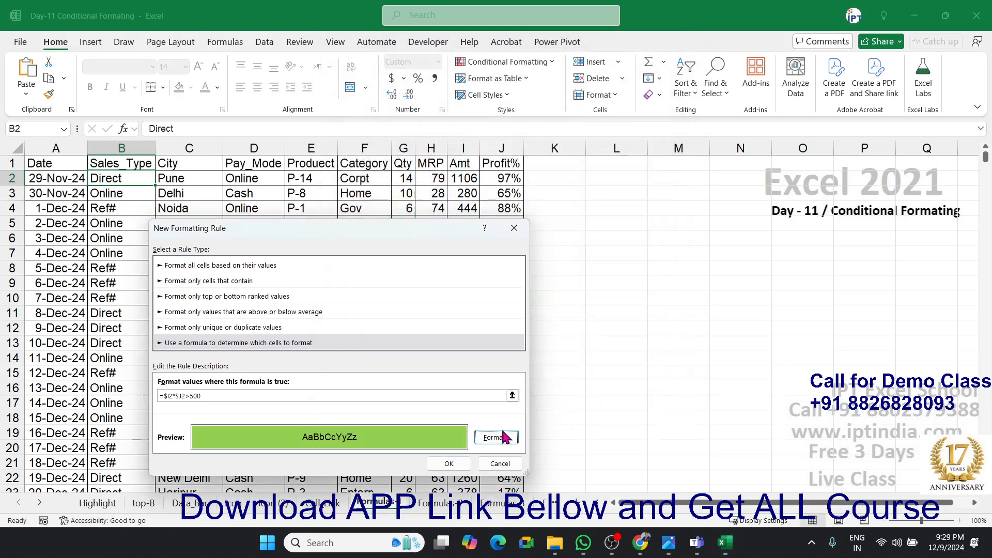
pyautogui.click(450, 464)
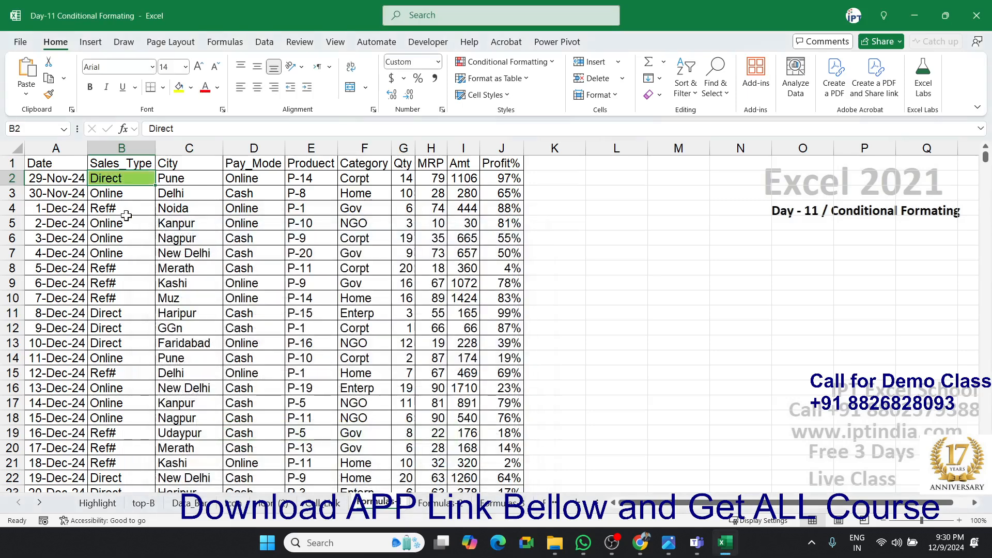
# Copy B2's formatting across the table's data rows from Sales_Type through Profit% with Format Painter.
pyautogui.click(49, 94)
pyautogui.moveTo(121, 178)
pyautogui.mouseDown()
pyautogui.moveTo(124, 195)
pyautogui.moveTo(455, 390)
pyautogui.moveTo(443, 476)
pyautogui.moveTo(482, 490)
pyautogui.moveTo(486, 481)
pyautogui.mouseUp()
pyautogui.click(405, 211)
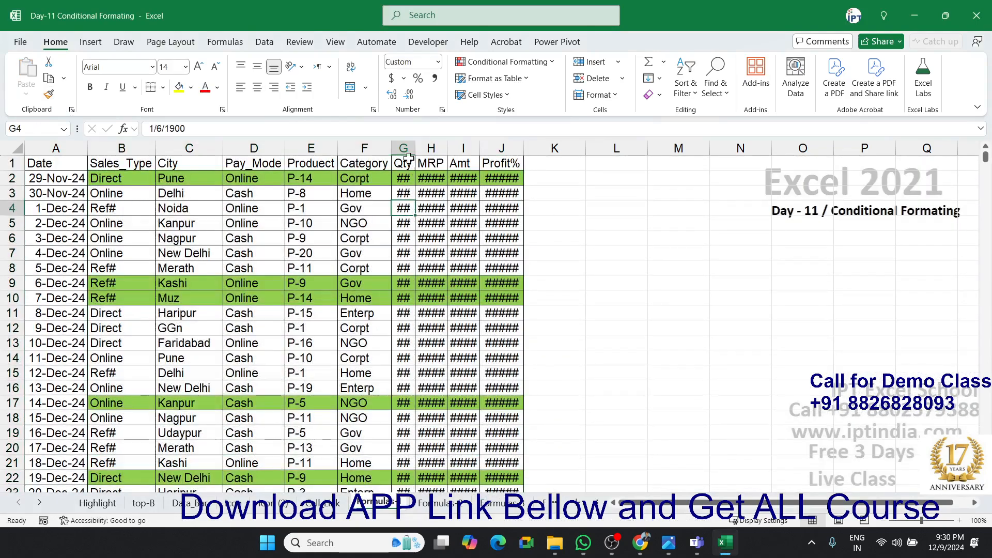
# Set the number format of columns G to J to General and select the Profit% column.
pyautogui.moveTo(403, 149); pyautogui.dragTo(481, 153)
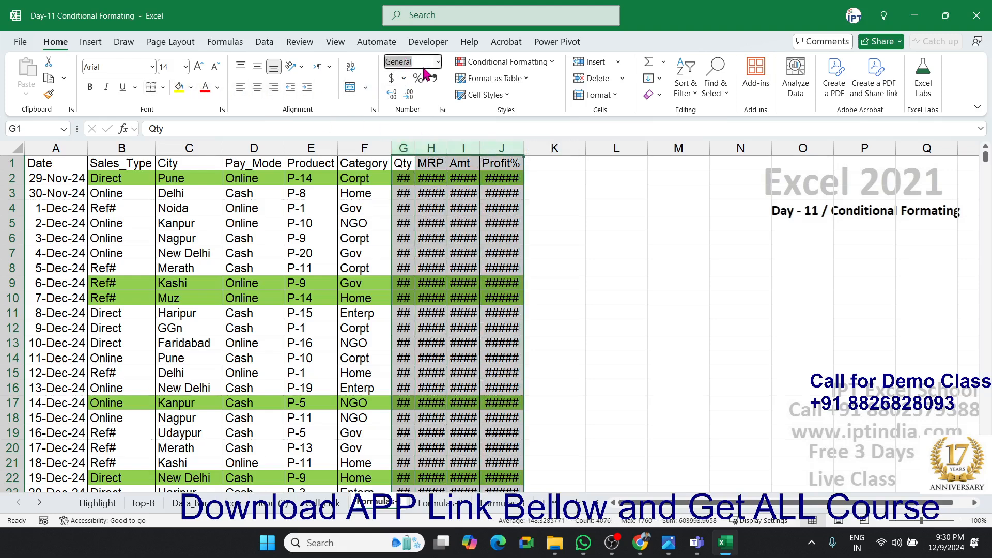
pyautogui.click(439, 63)
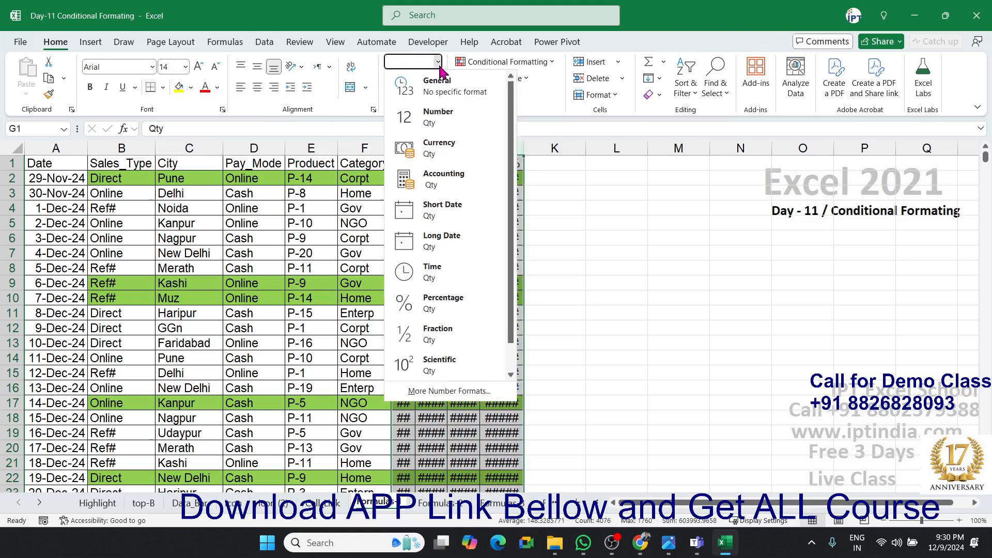
pyautogui.click(437, 84)
pyautogui.click(483, 148)
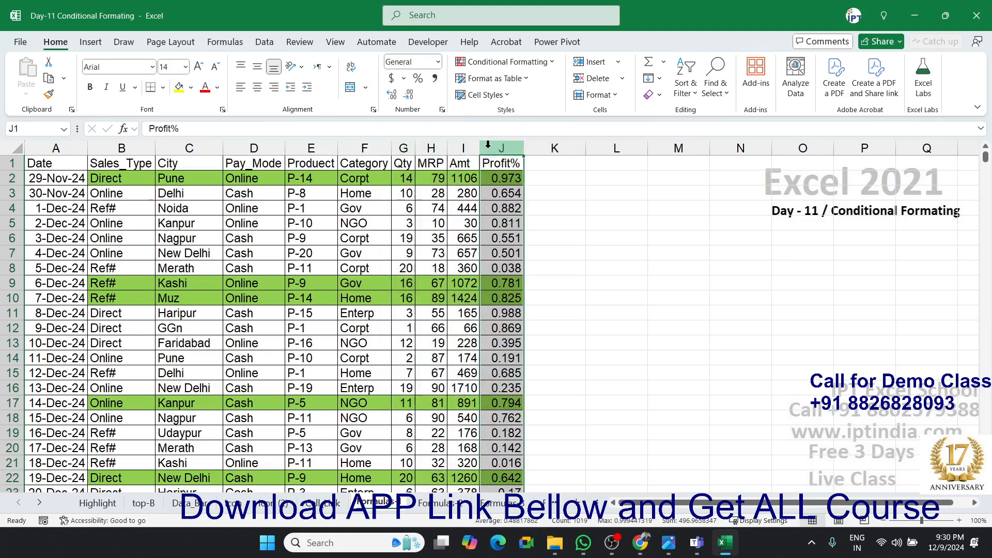
# Format the Profit% column as percentages and select the highlighted row 9 from Profit% back to Sales_Type.
pyautogui.click(392, 95)
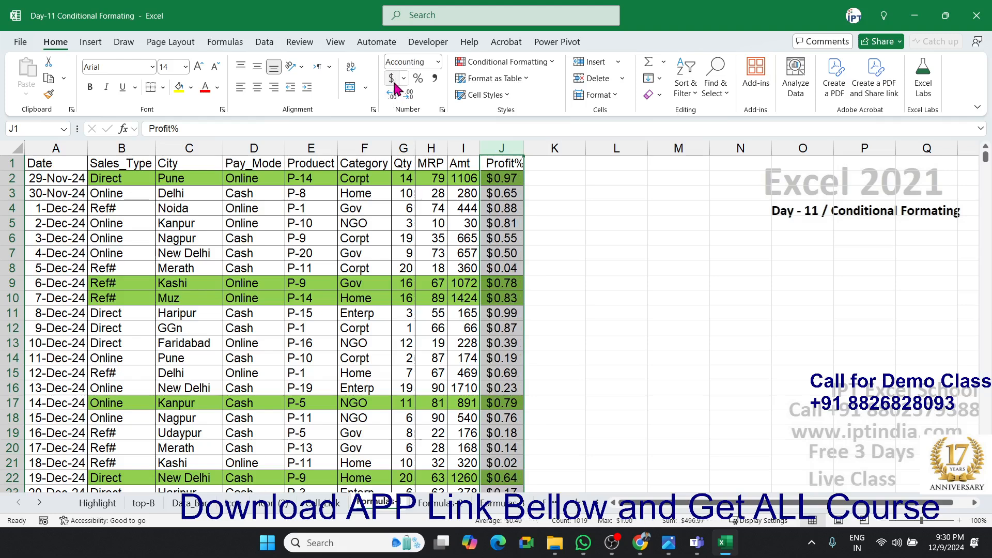
pyautogui.click(418, 78)
pyautogui.click(345, 237)
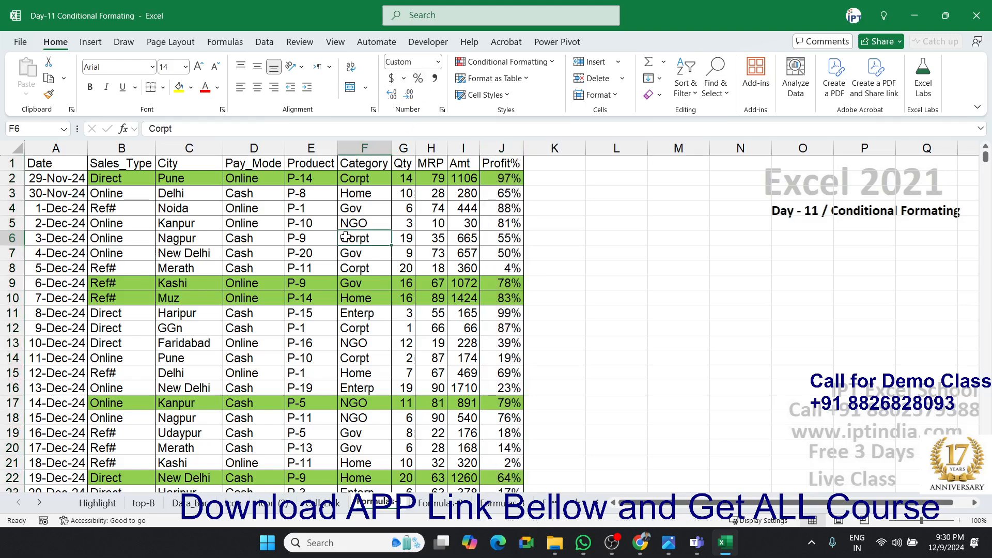
pyautogui.moveTo(516, 284); pyautogui.dragTo(108, 284)
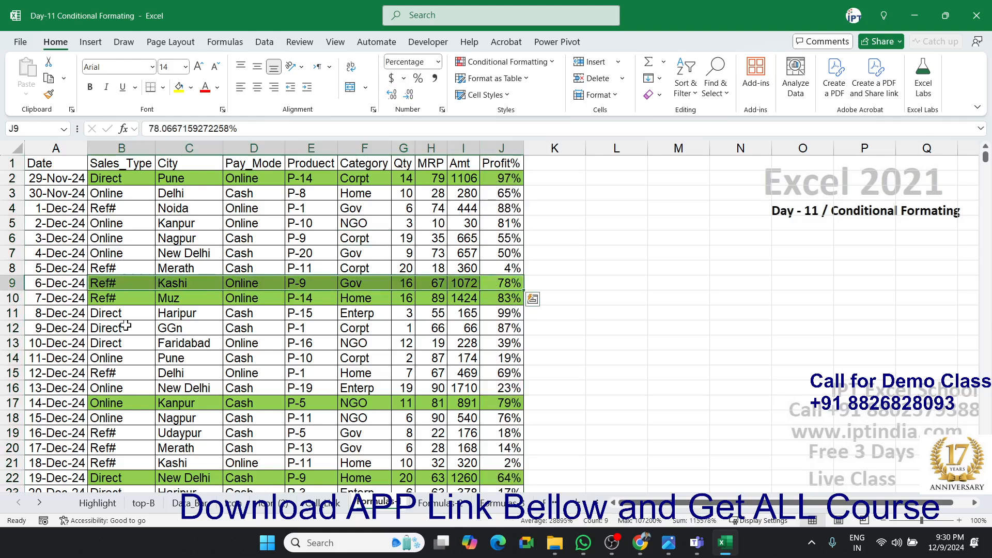
pyautogui.hotkey('alt', 'Tab')
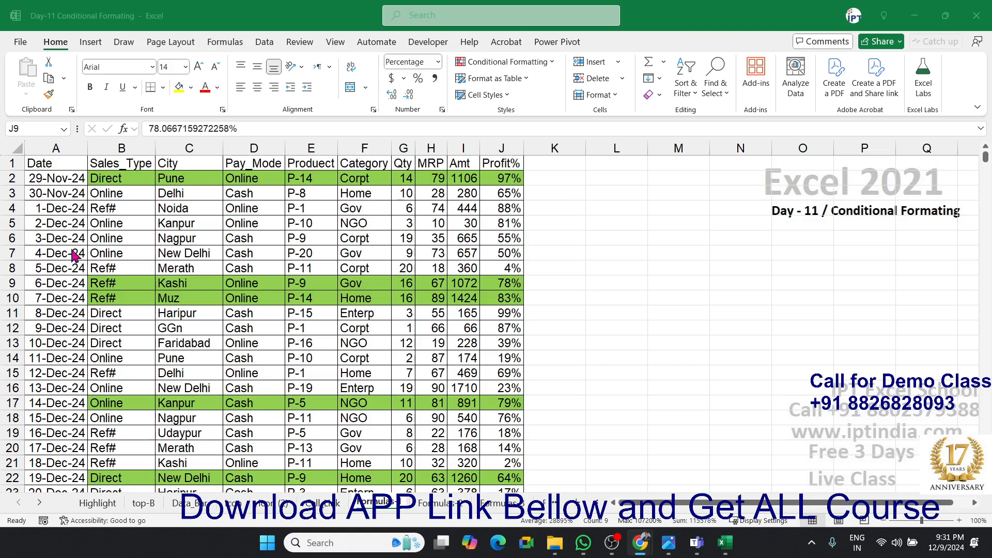
# Review the formula and fill of B2's conditional formatting rule, leaving the rule unedited.
pyautogui.click(109, 179)
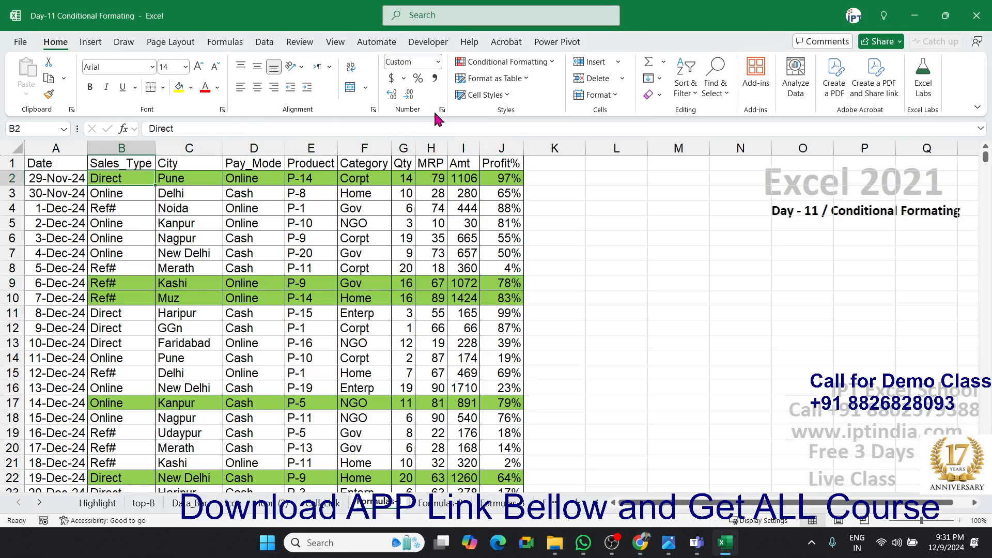
pyautogui.click(507, 62)
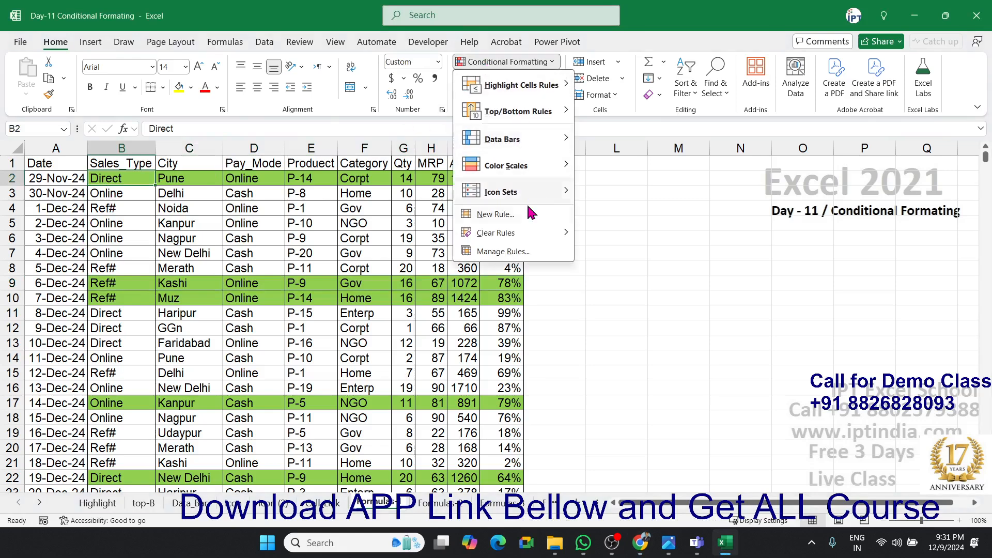
pyautogui.click(535, 251)
pyautogui.click(235, 338)
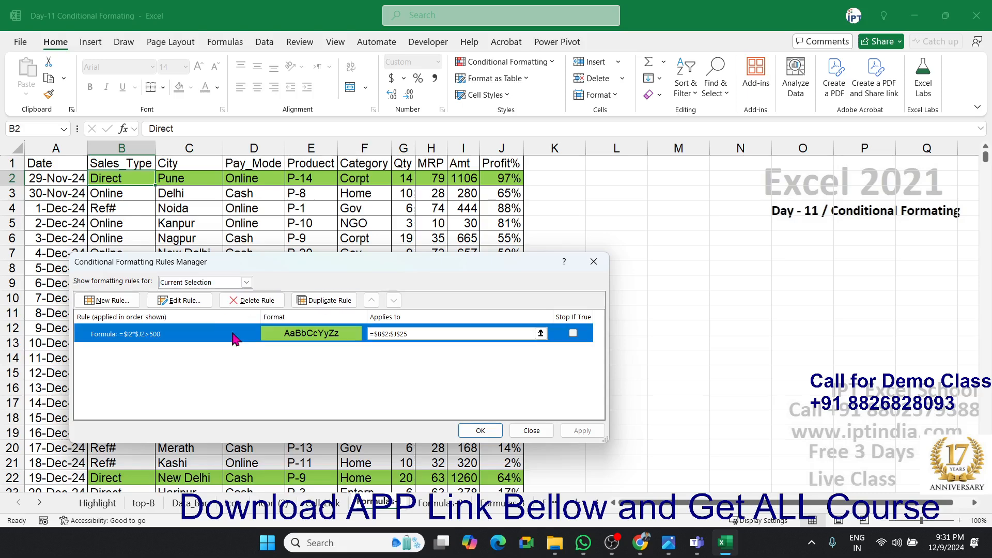
pyautogui.click(187, 301)
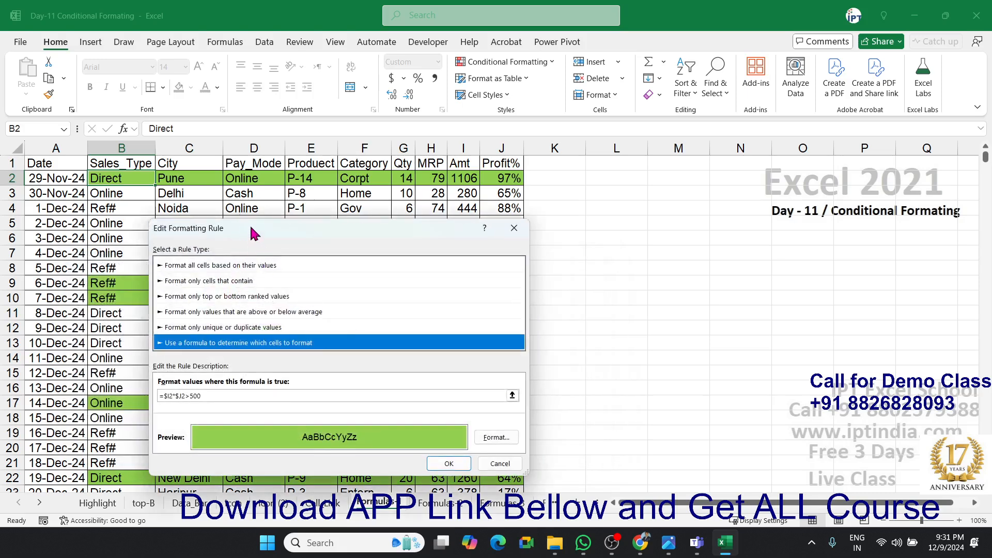
pyautogui.moveTo(249, 225); pyautogui.dragTo(244, 247)
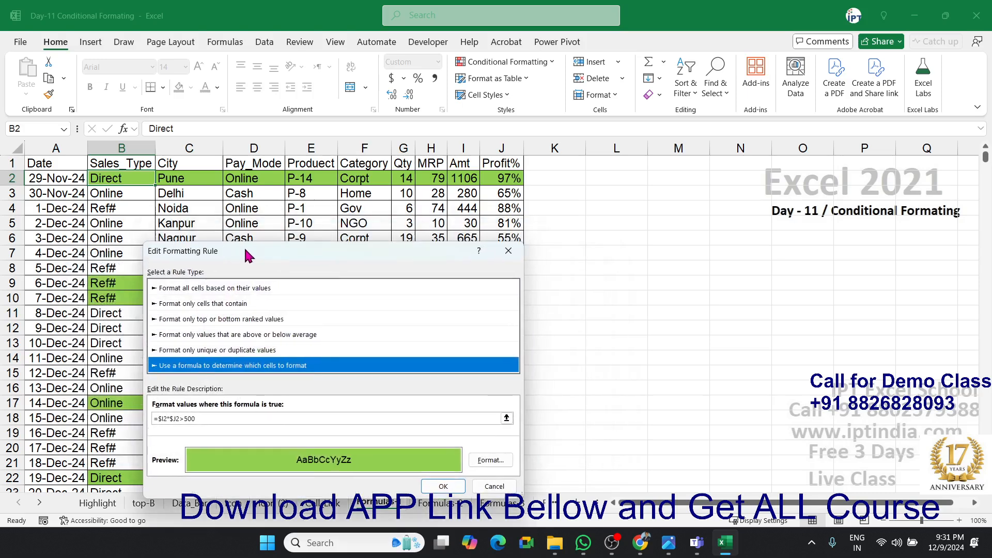
pyautogui.click(161, 419)
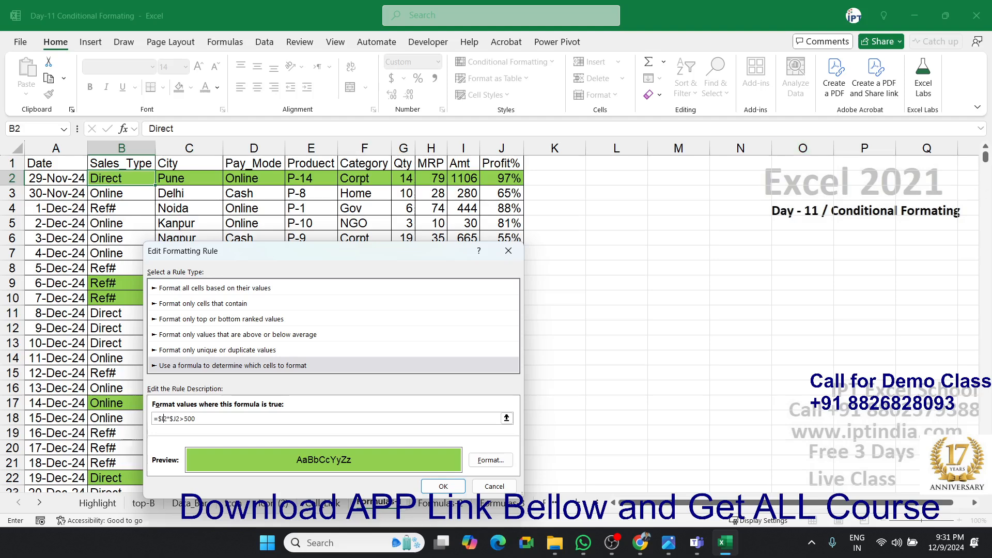
pyautogui.hotkey('alt', 'Tab')
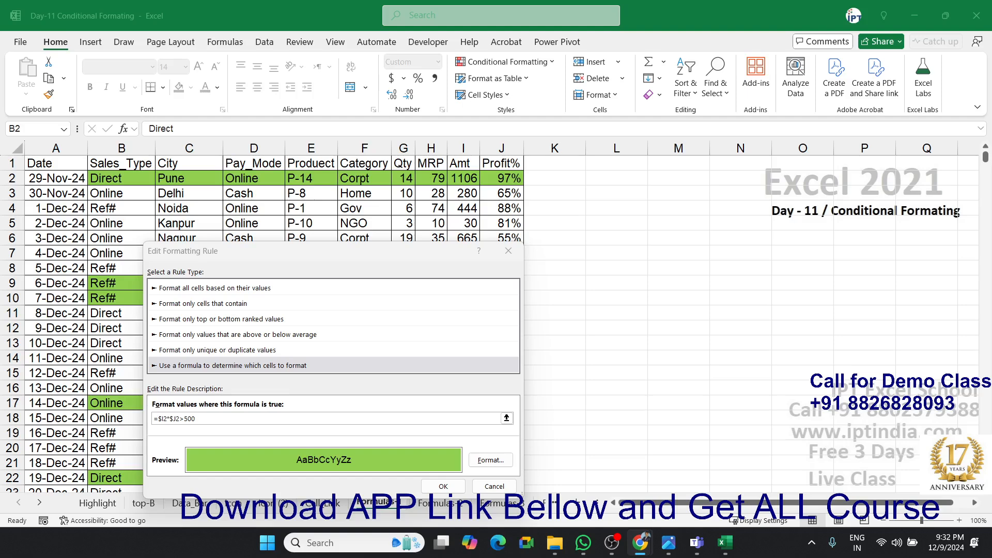
pyautogui.click(498, 488)
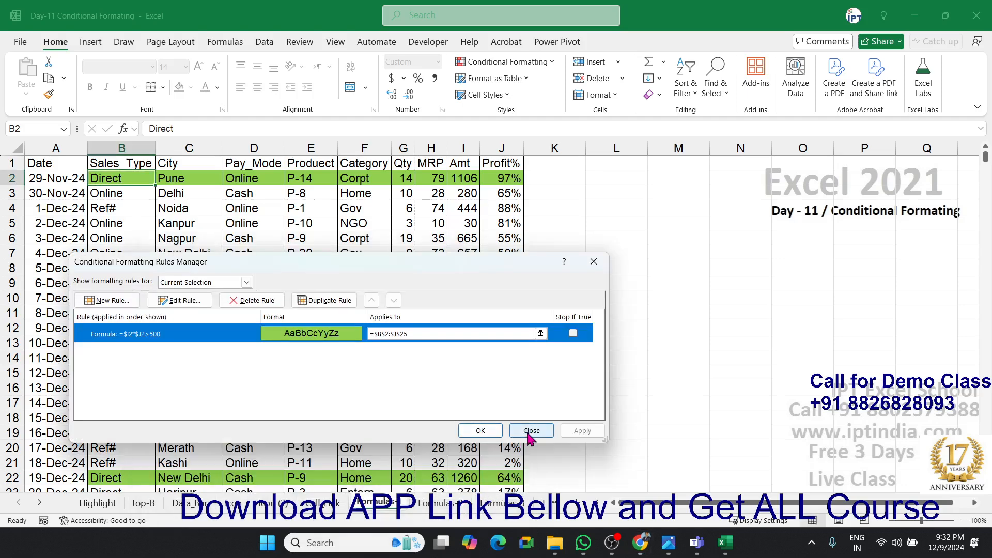
pyautogui.click(532, 431)
# Clear the conditional formatting rules from the entire Formulas-2 sheet.
pyautogui.click(436, 501)
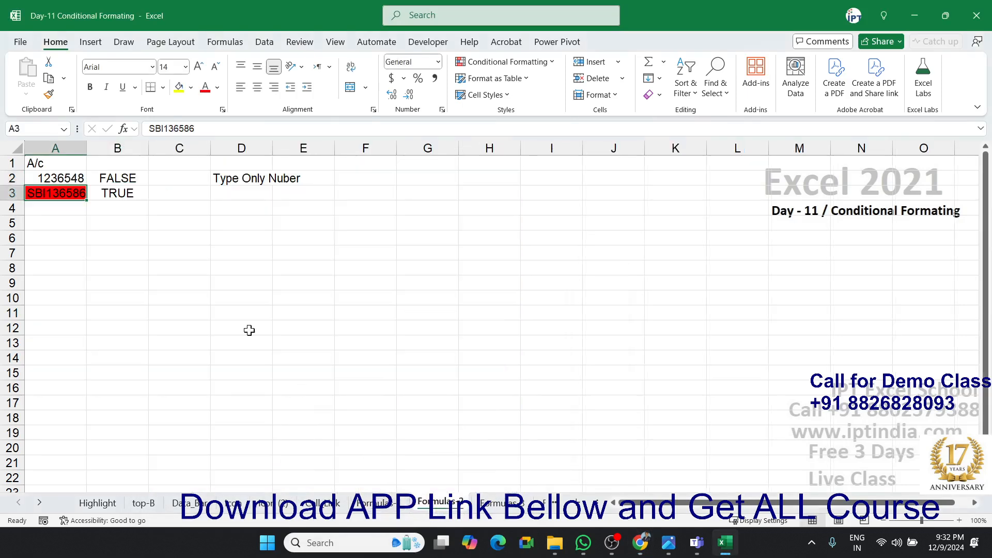
pyautogui.click(180, 297)
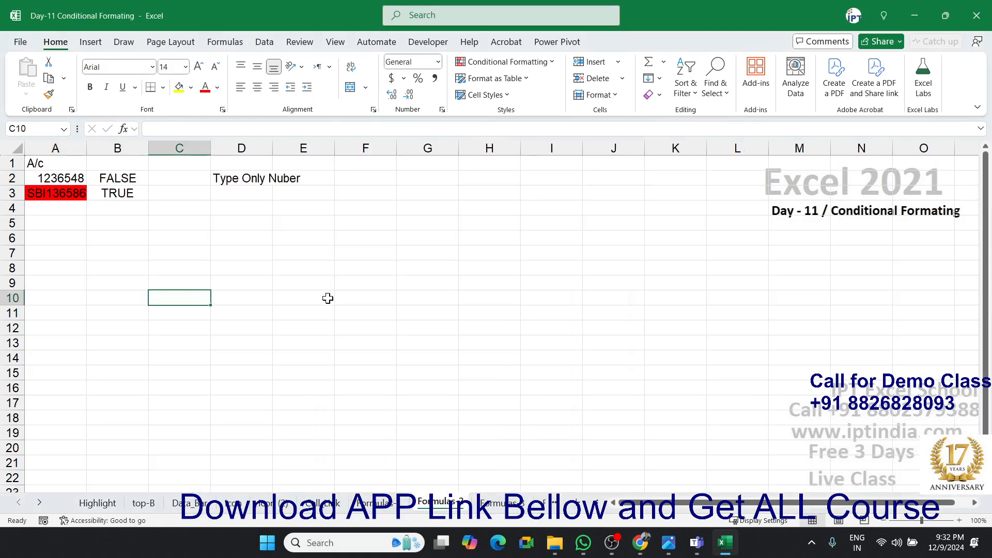
pyautogui.click(522, 63)
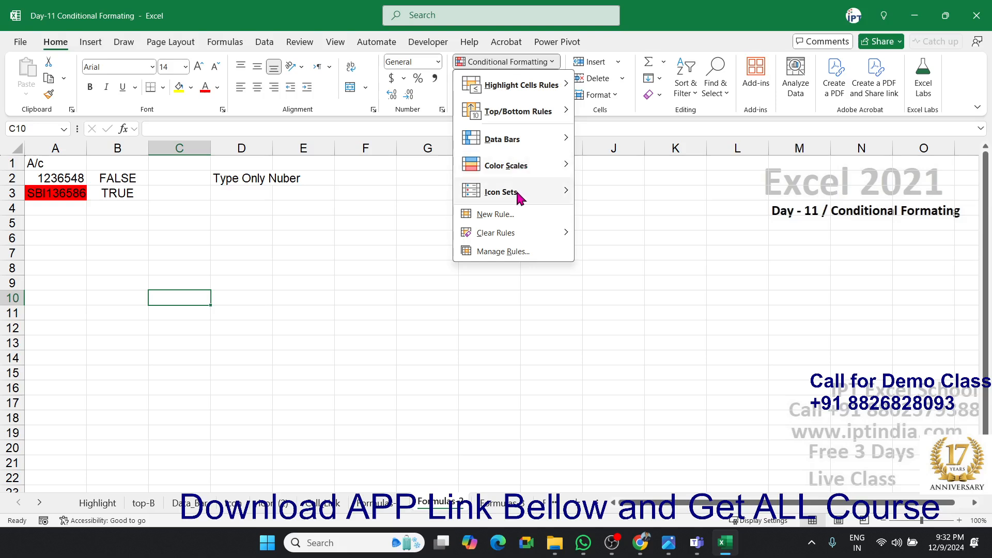
pyautogui.moveTo(517, 233)
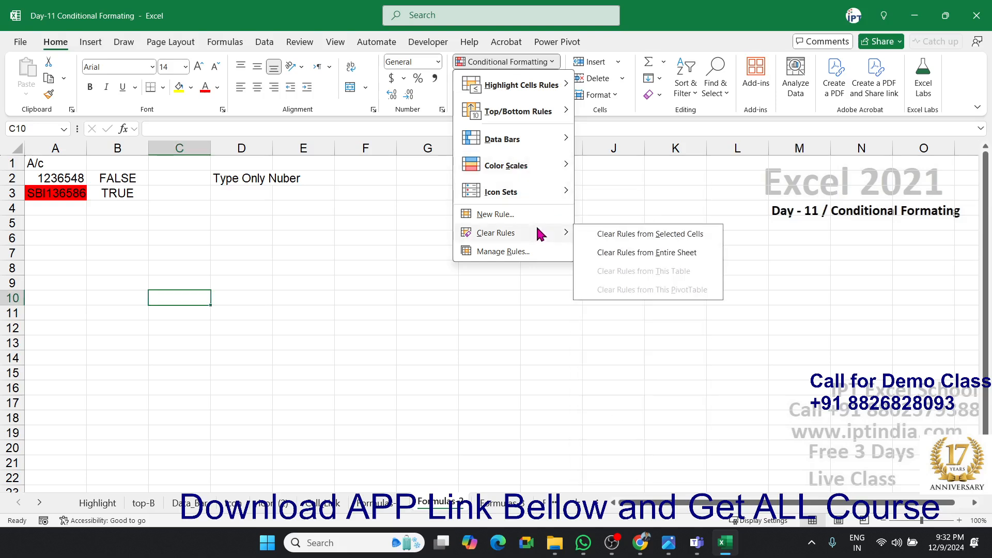
pyautogui.click(590, 253)
pyautogui.click(316, 237)
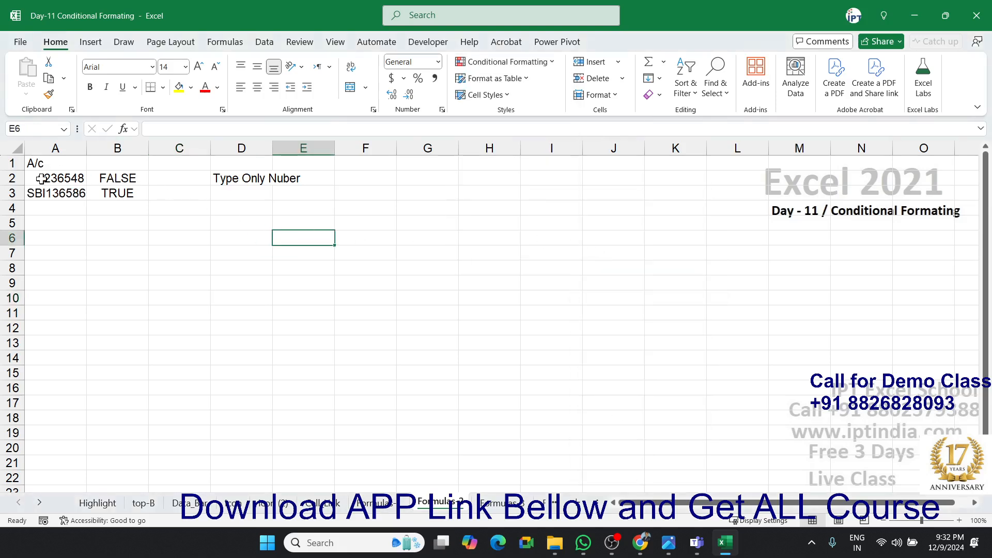
pyautogui.click(55, 148)
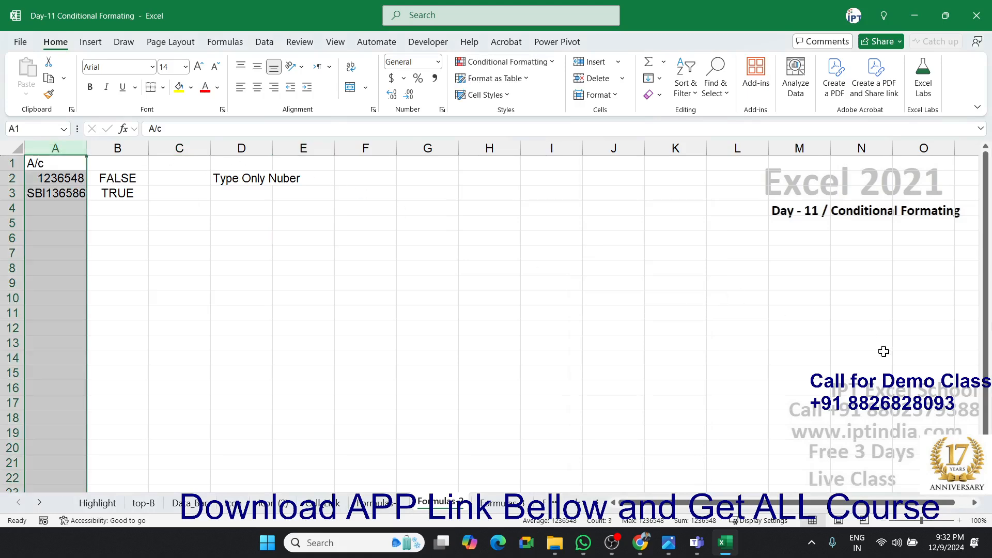
pyautogui.hotkey('alt', 'Tab')
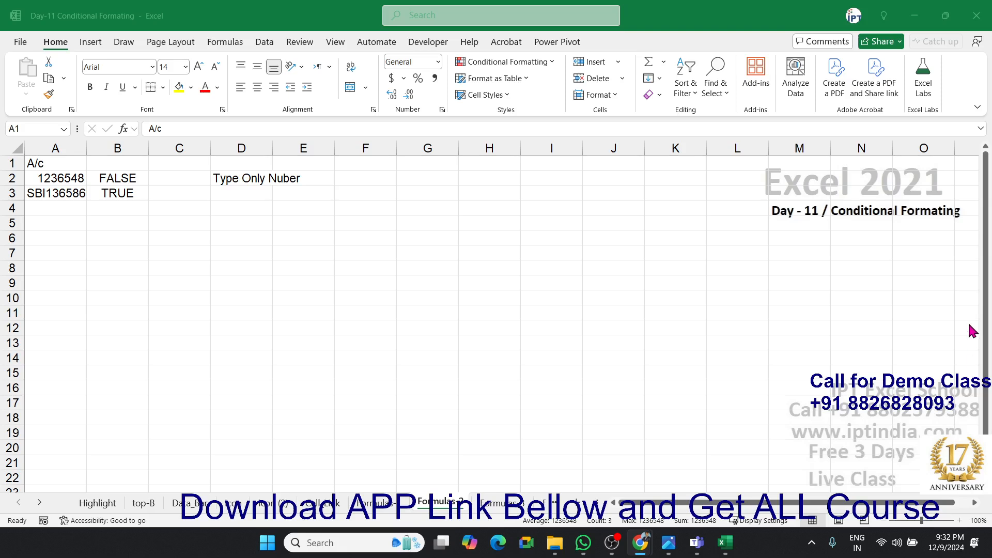
pyautogui.hotkey('ctrl', 'space')
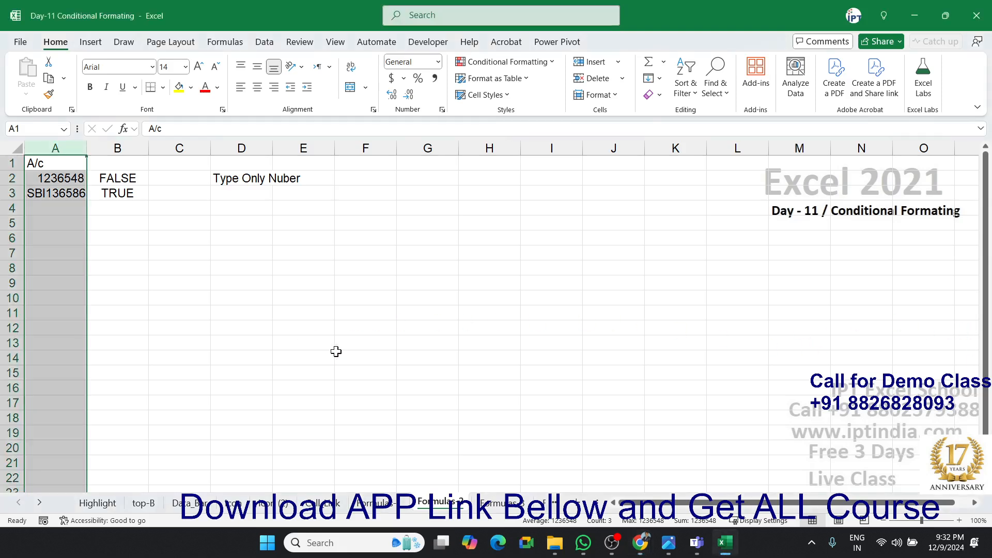
pyautogui.click(181, 283)
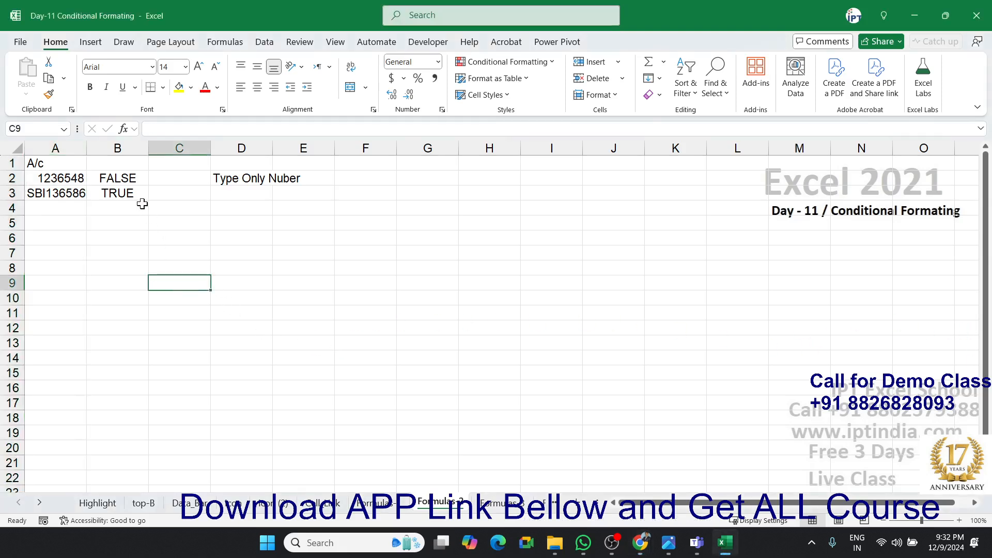
# Delete the contents of cells B2:B3 beside the account entries.
pyautogui.click(124, 177)
pyautogui.moveTo(124, 178); pyautogui.dragTo(119, 192)
pyautogui.press('Delete')
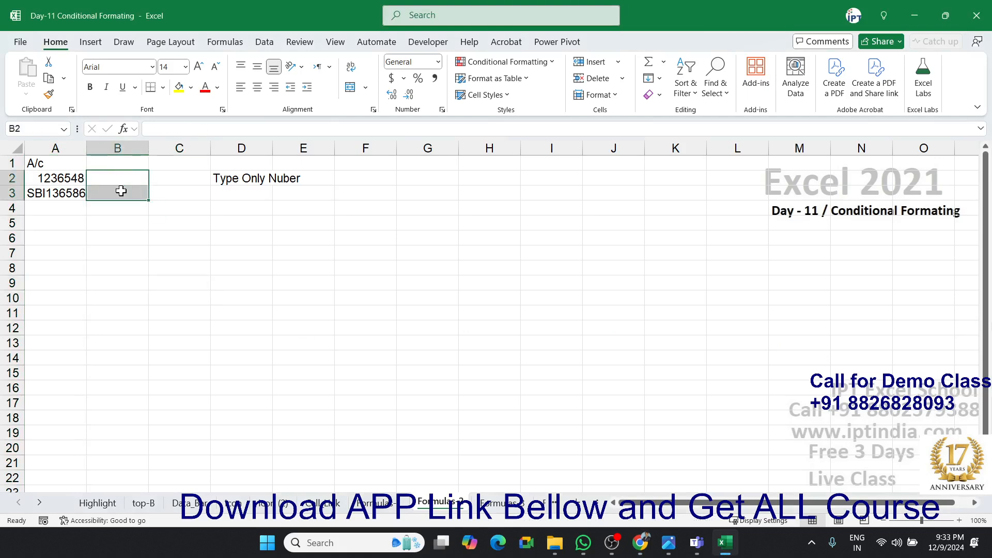
# Enter =ISTEXT(A2) in cell B2 and fill the formula down to B3.
pyautogui.press('Up')
pyautogui.press('Down')
pyautogui.write('=')
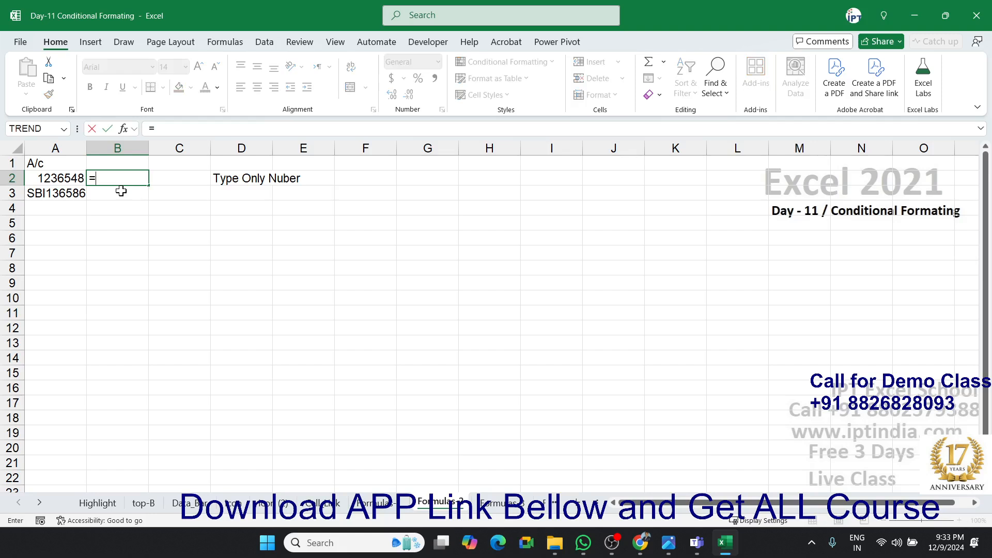
pyautogui.write('ist')
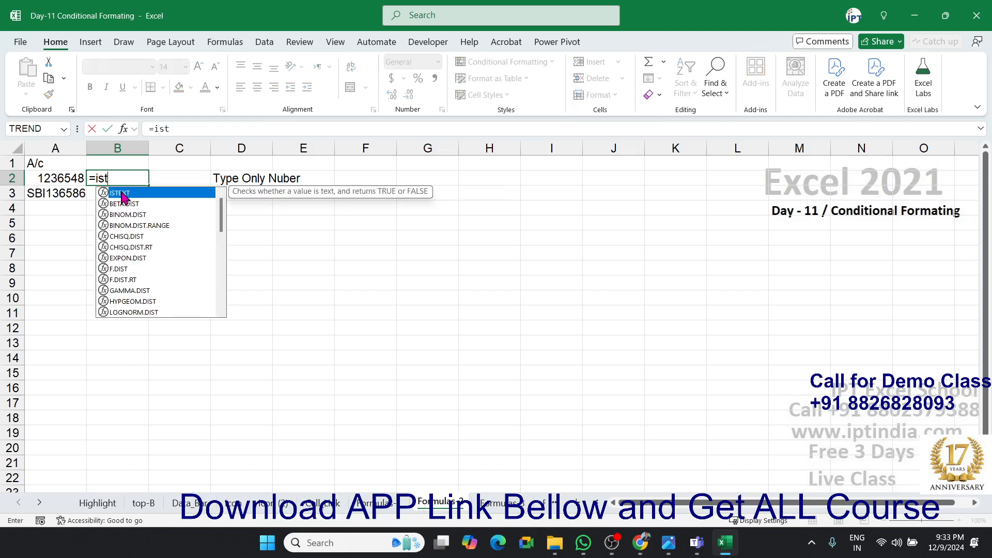
pyautogui.press('Tab')
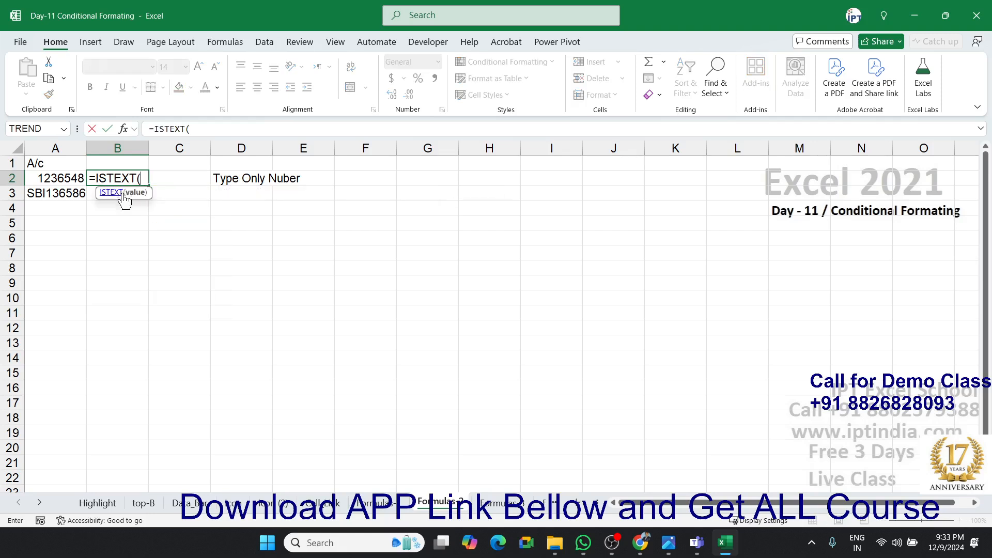
pyautogui.click(52, 176)
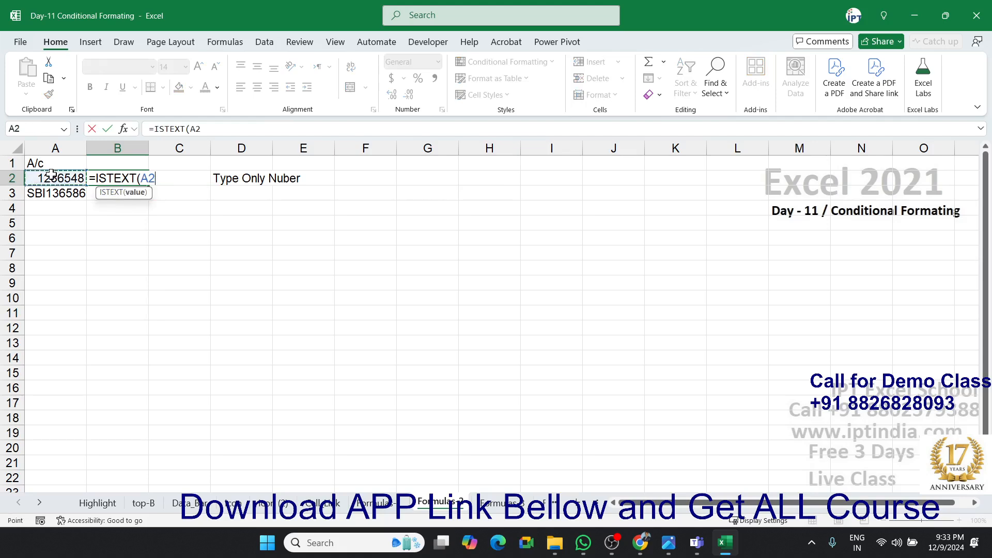
pyautogui.press('Return')
pyautogui.click(92, 177)
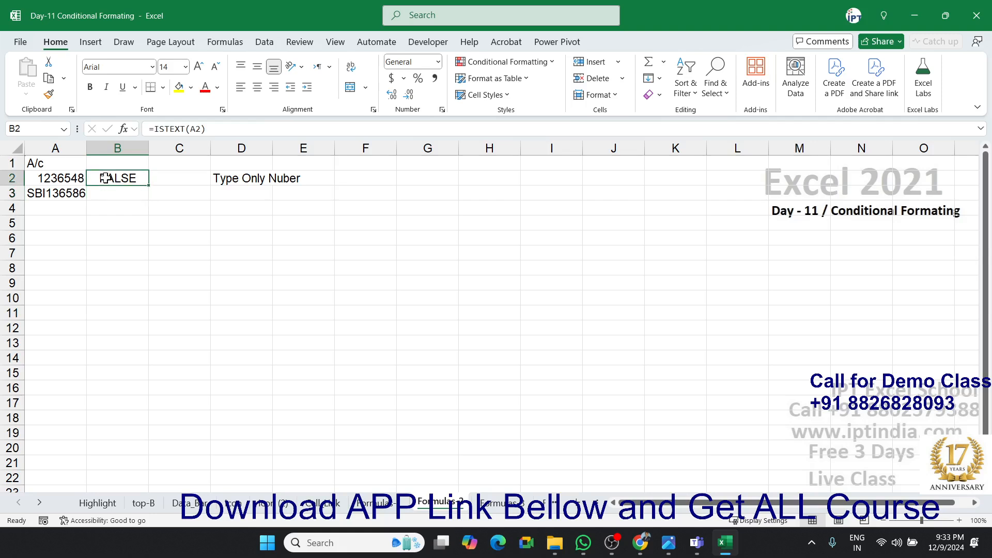
pyautogui.moveTo(146, 187); pyautogui.dragTo(140, 199)
# Copy the text of the ISTEXT formula in B2 and leave the cell unedited.
pyautogui.click(134, 178)
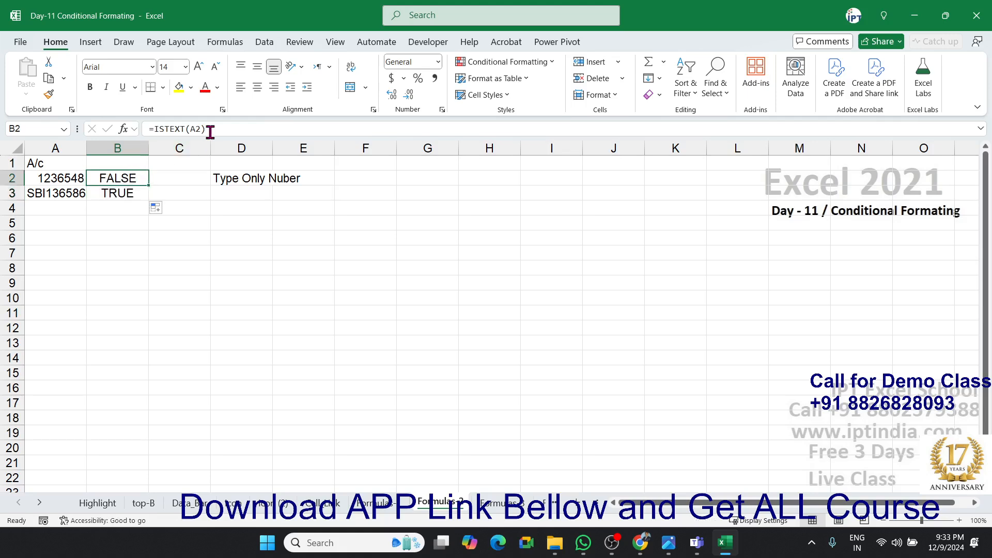
pyautogui.moveTo(207, 129); pyautogui.dragTo(150, 129)
pyautogui.hotkey('ctrl', 'c')
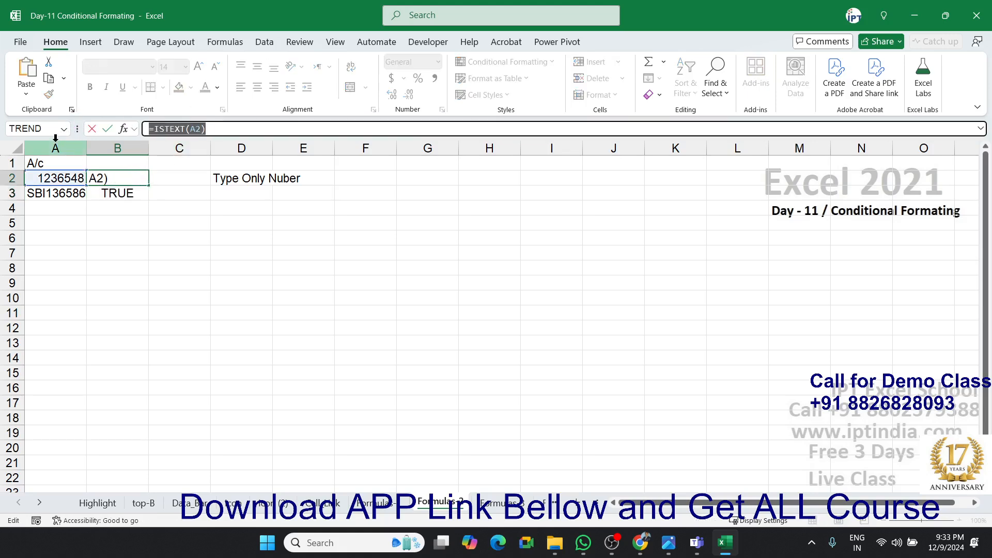
pyautogui.press('Escape')
# Start a new formula-based conditional formatting rule for cell A2, pasting =ISTEXT(A2) as its formula.
pyautogui.click(61, 180)
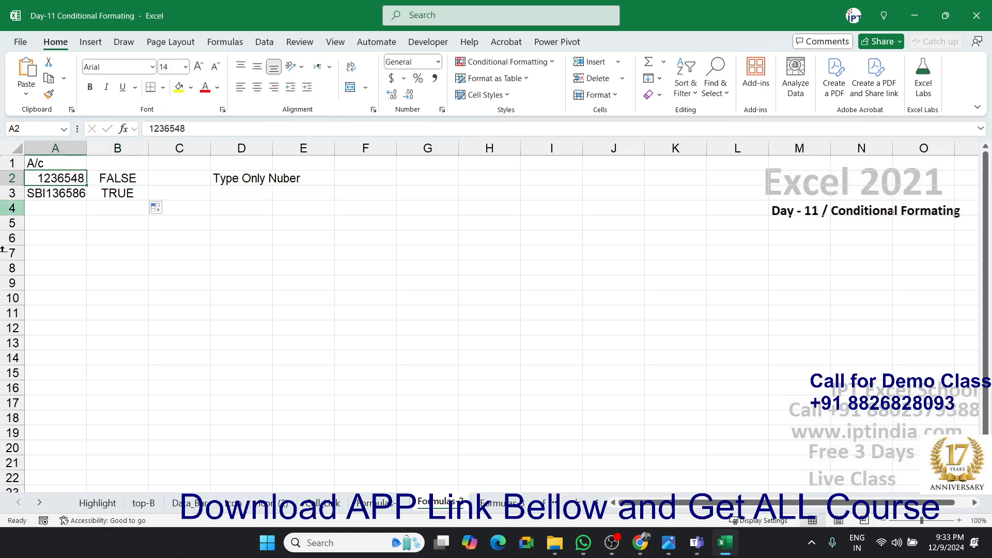
pyautogui.click(488, 62)
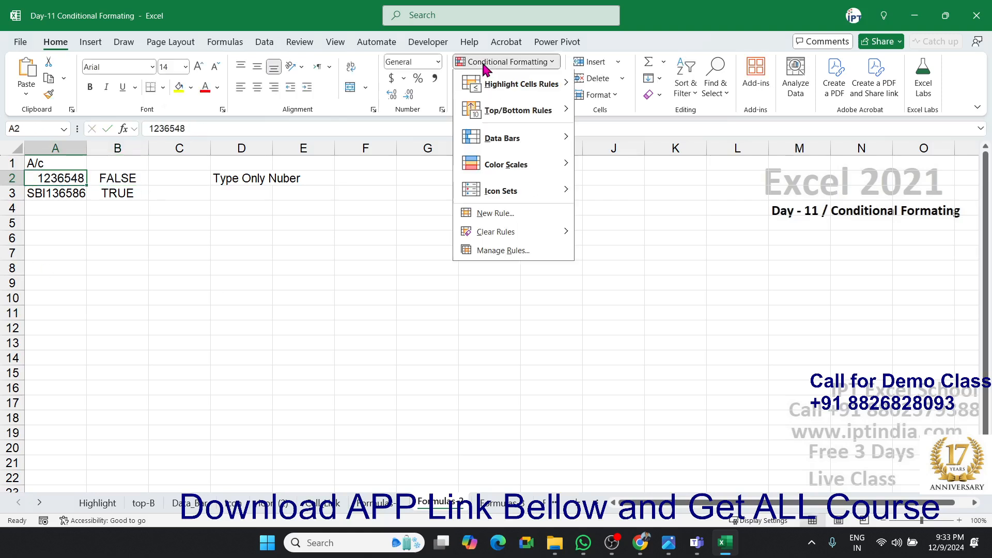
pyautogui.click(523, 214)
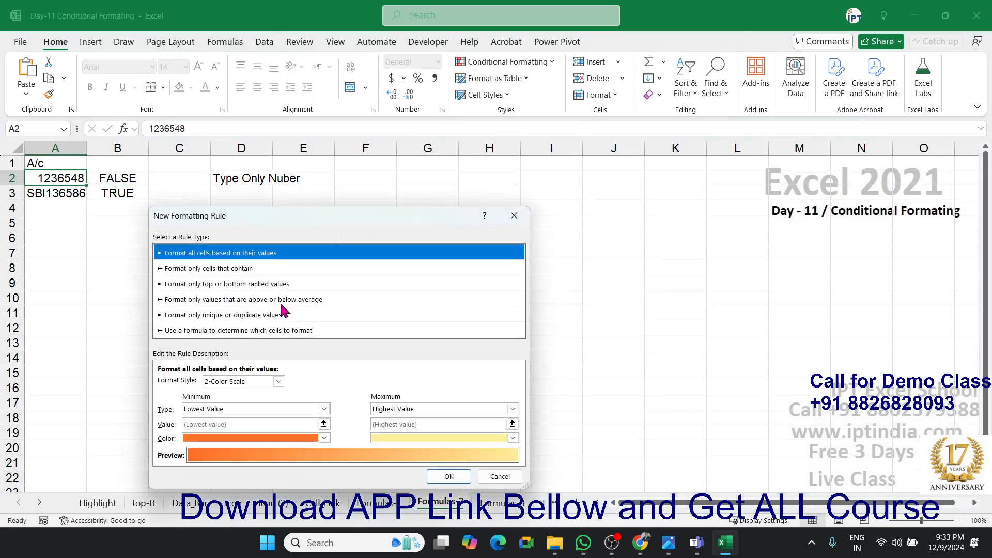
pyautogui.click(265, 330)
pyautogui.click(227, 385)
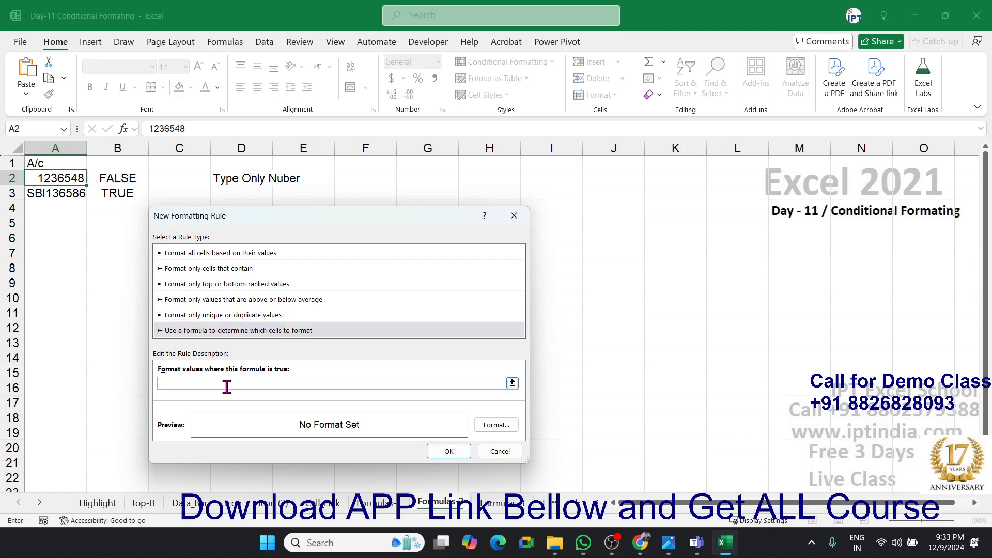
pyautogui.hotkey('ctrl', 'v')
pyautogui.write('=true')
pyautogui.press('BackSpace')
pyautogui.press('BackSpace')
pyautogui.press('BackSpace')
pyautogui.press('BackSpace')
pyautogui.press('BackSpace')
# Give the ISTEXT rule a light green fill, apply it, and copy A2's formatting down column A from A3 with Format Painter.
pyautogui.click(512, 427)
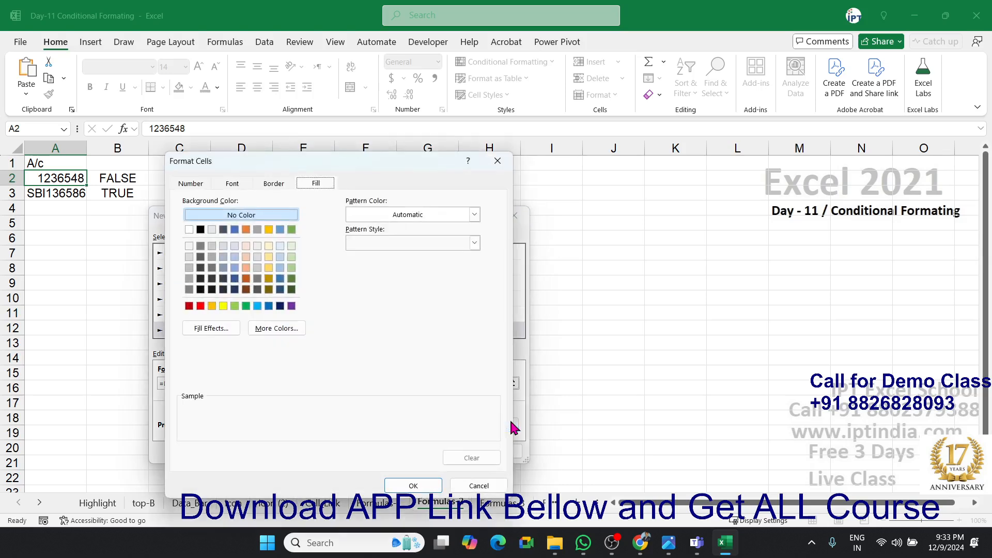
pyautogui.click(234, 306)
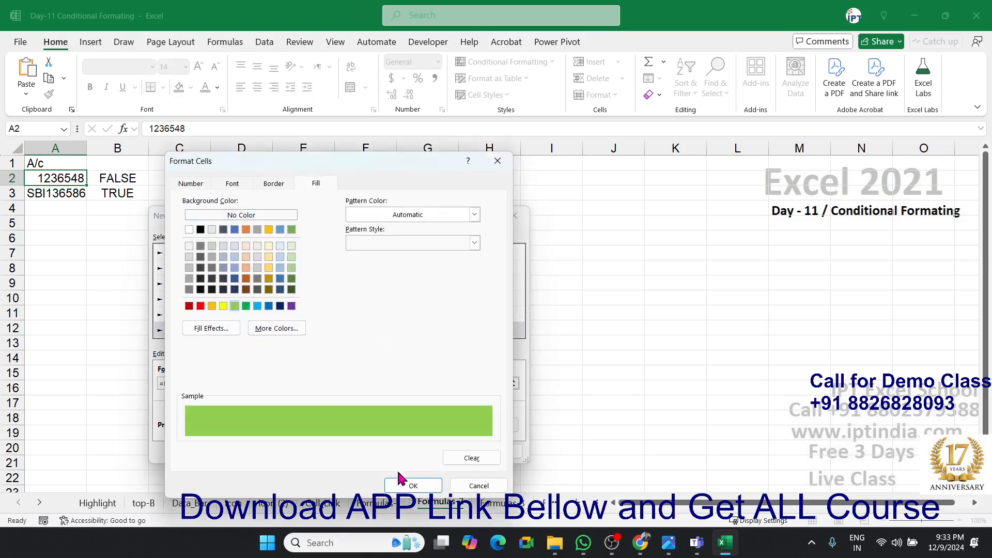
pyautogui.click(412, 486)
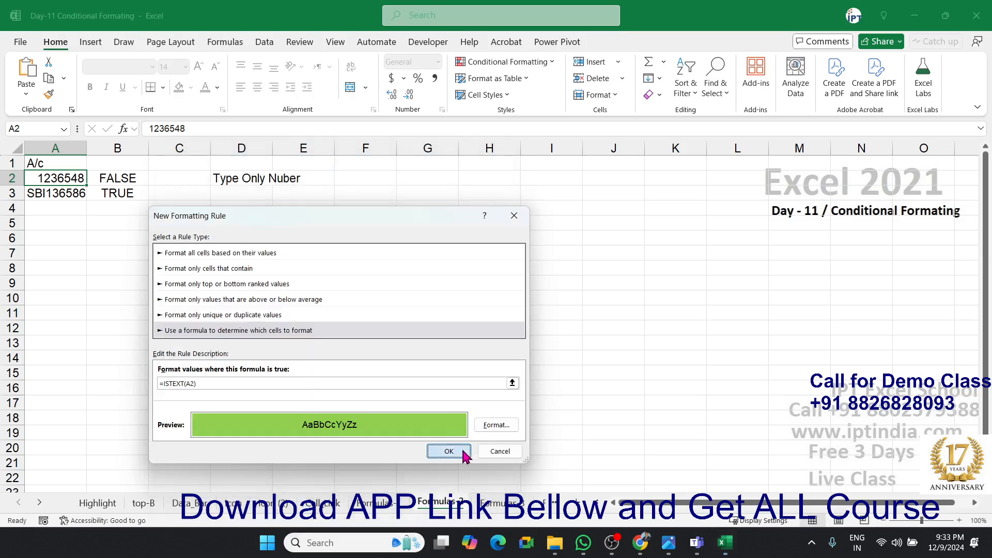
pyautogui.click(447, 450)
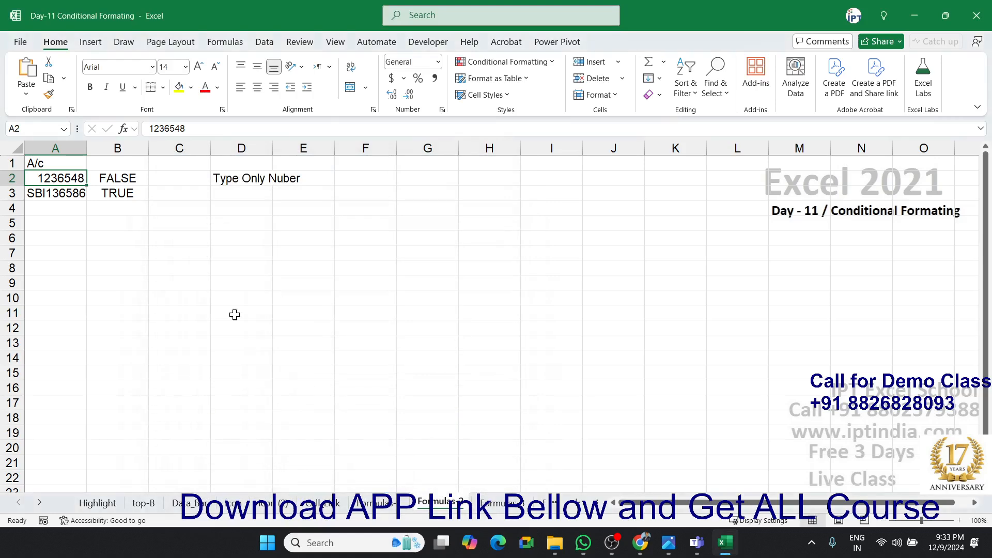
pyautogui.click(49, 94)
pyautogui.moveTo(67, 196); pyautogui.dragTo(43, 373)
# Test the text rule by entering 465 in A6 and sdf in A7.
pyautogui.click(47, 236)
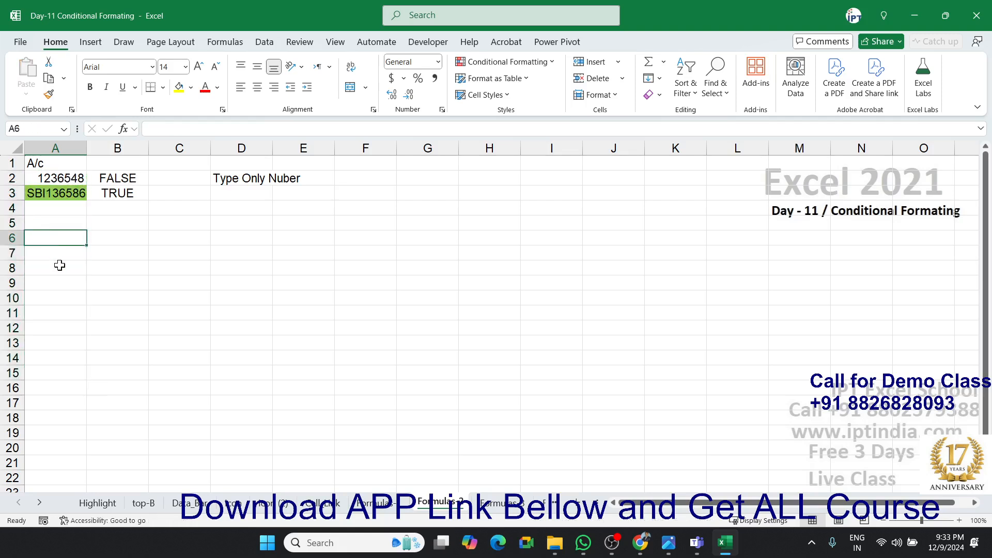
pyautogui.write('465')
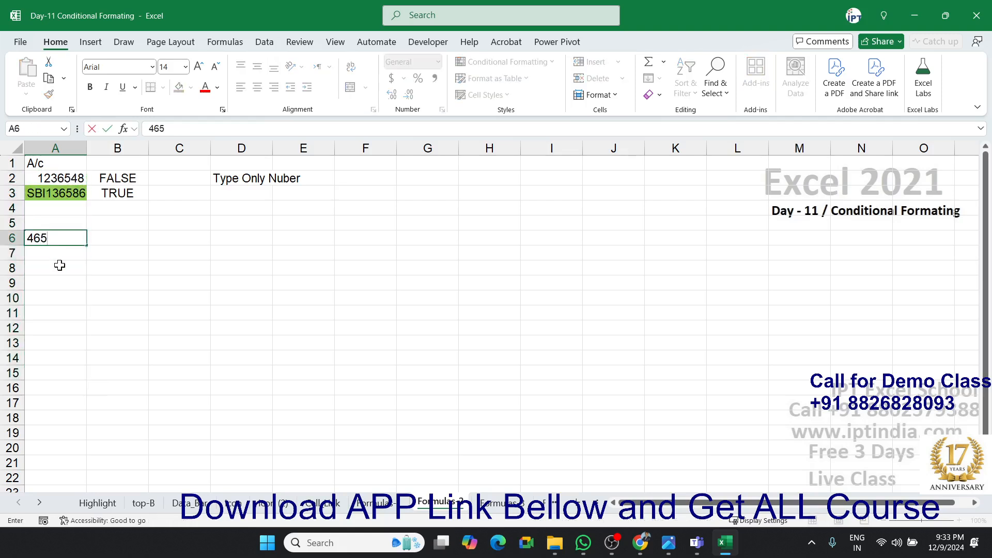
pyautogui.press('Return')
pyautogui.write('sdf')
pyautogui.press('Return')
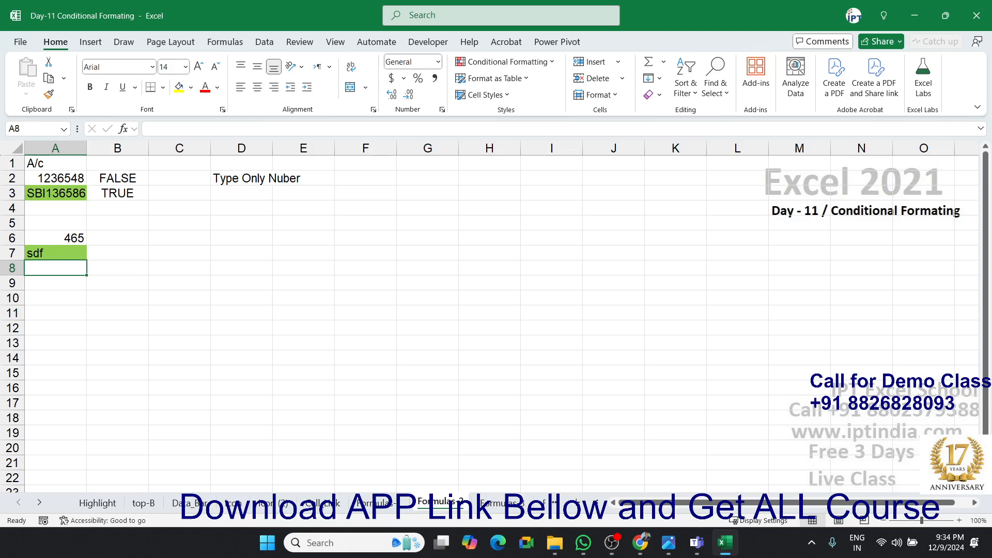
# Switch to the Formulas-3 sheet, which holds the Type Only Unique example.
pyautogui.hotkey('alt', 'Tab')
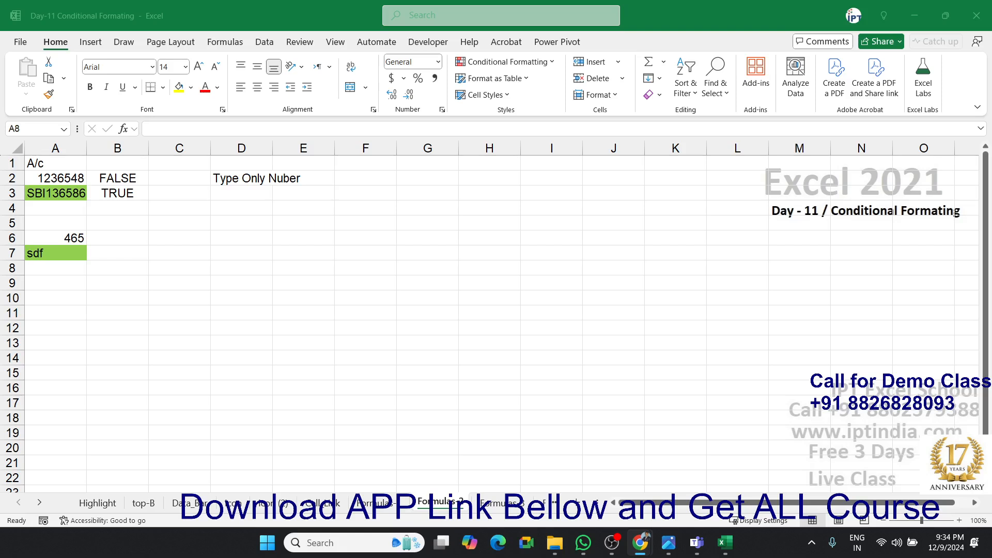
pyautogui.click(492, 502)
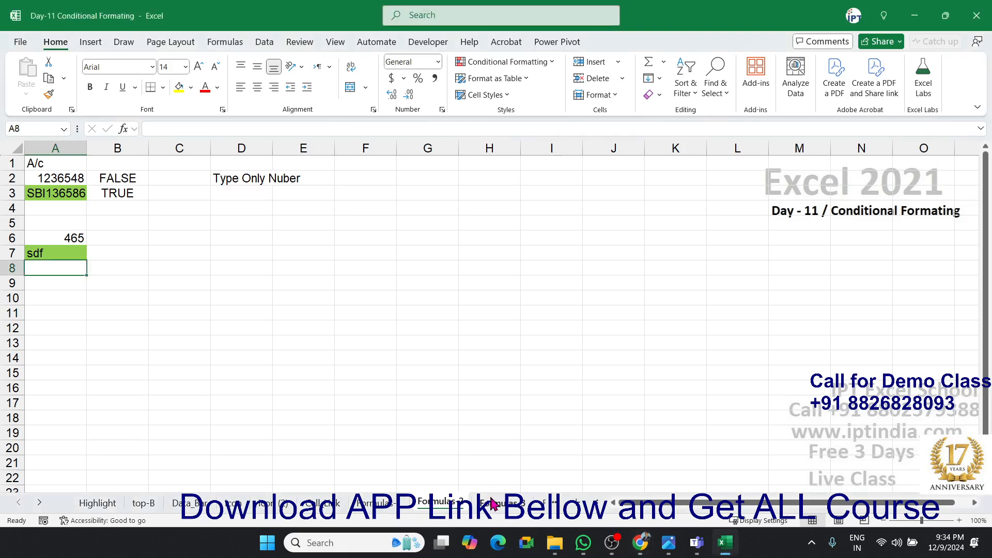
pyautogui.click(492, 502)
pyautogui.click(426, 504)
pyautogui.click(393, 504)
pyautogui.click(543, 504)
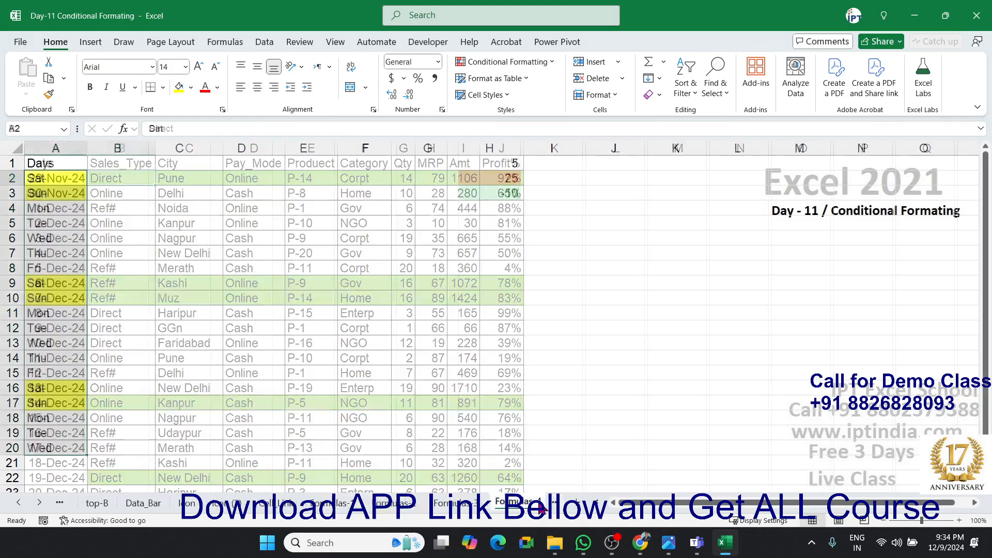
pyautogui.click(449, 507)
# Clear the conditional formatting rules from the entire Formulas-3 sheet.
pyautogui.click(230, 181)
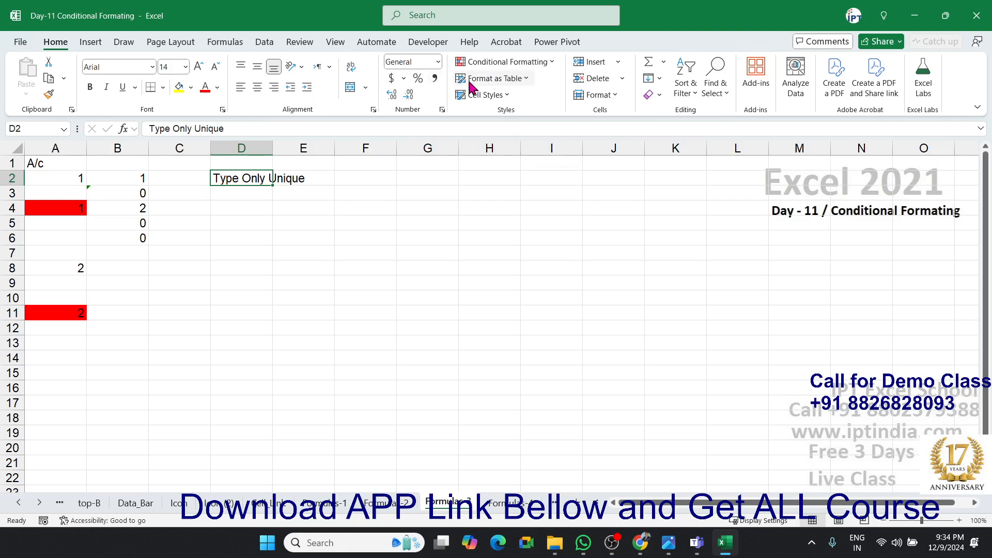
pyautogui.click(551, 63)
pyautogui.moveTo(514, 234)
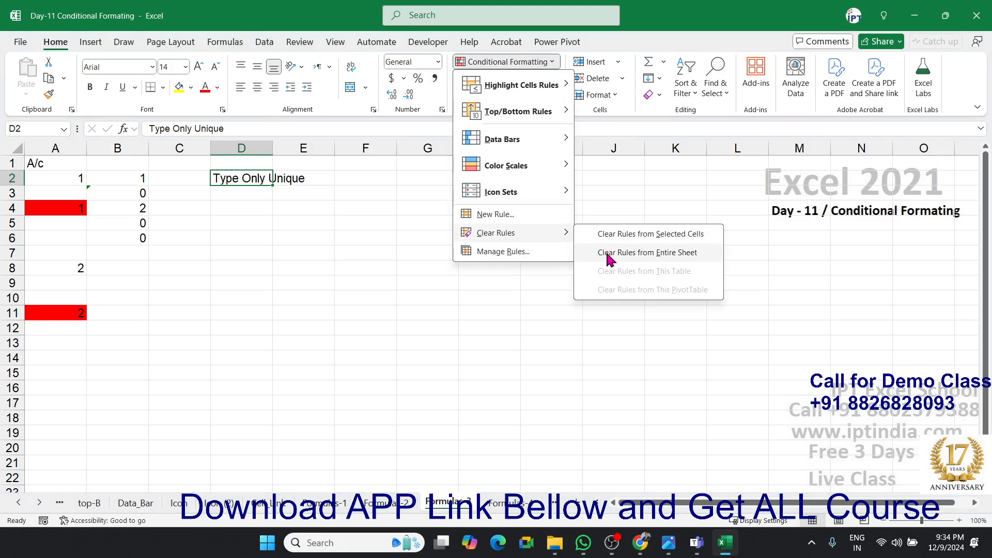
pyautogui.click(604, 250)
pyautogui.click(330, 298)
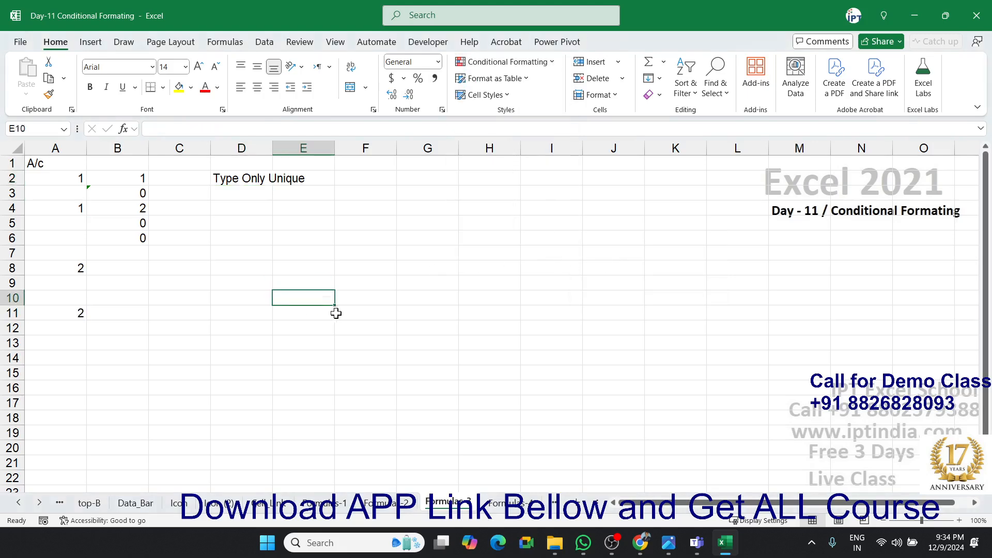
# Add sample account values: 3 in A12, A15 and A18, 54 in A21, and 4 in A22.
pyautogui.click(77, 331)
pyautogui.write('3')
pyautogui.press('Return')
pyautogui.press('Return')
pyautogui.press('Return')
pyautogui.write('3')
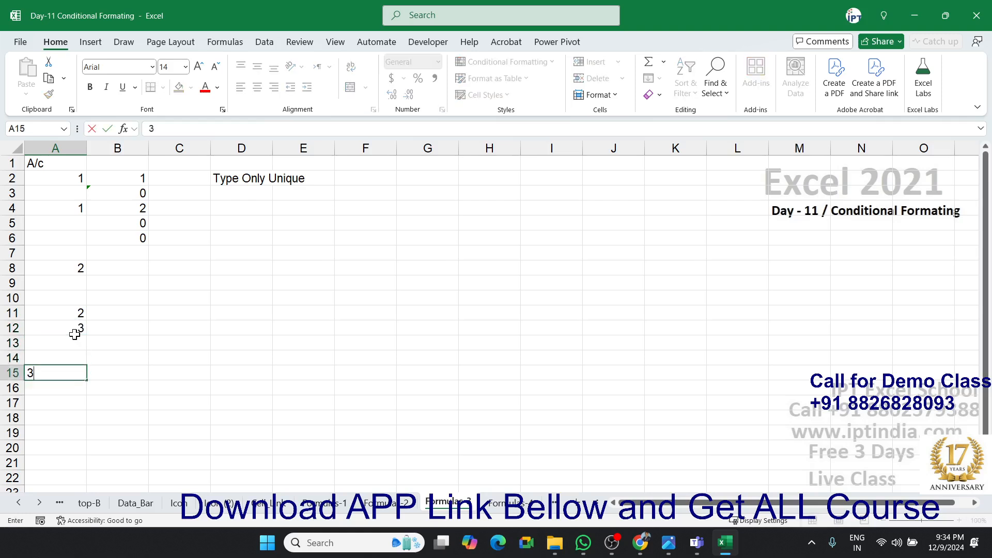
pyautogui.press('Return')
pyautogui.press('Return')
pyautogui.press('Return')
pyautogui.write('3')
pyautogui.press('Return')
pyautogui.press('Return')
pyautogui.press('Return')
pyautogui.write('54')
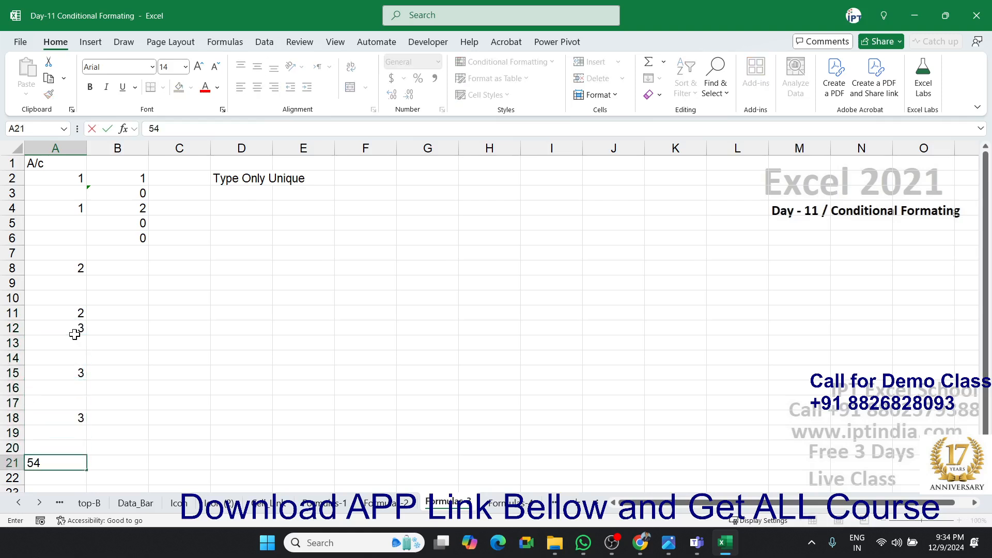
pyautogui.press('Return')
pyautogui.write('4')
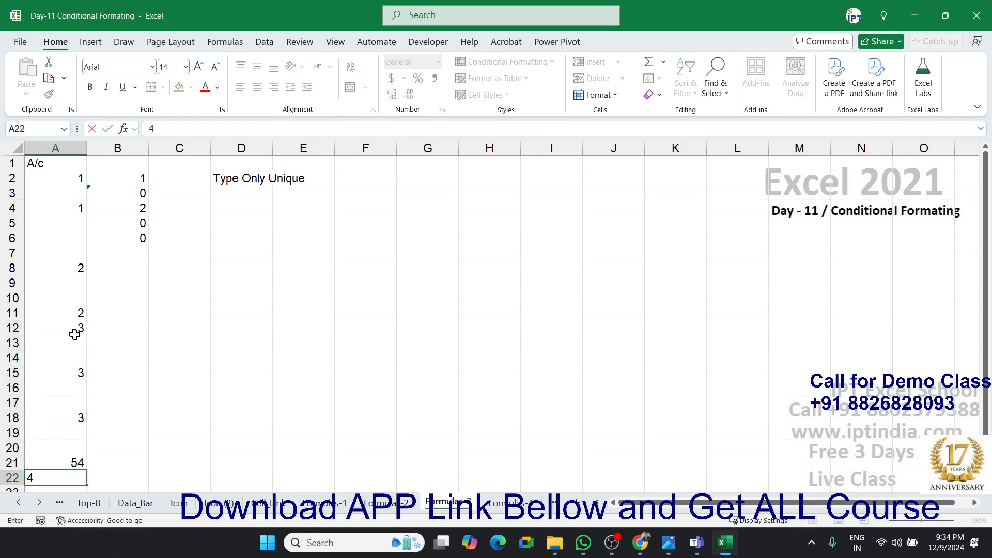
pyautogui.press('Return')
pyautogui.scroll(1, 100, 221)
# Preview the Duplicate Values highlight rule on column A with Light Red Fill with Dark Red Text, without applying it.
pyautogui.click(80, 149)
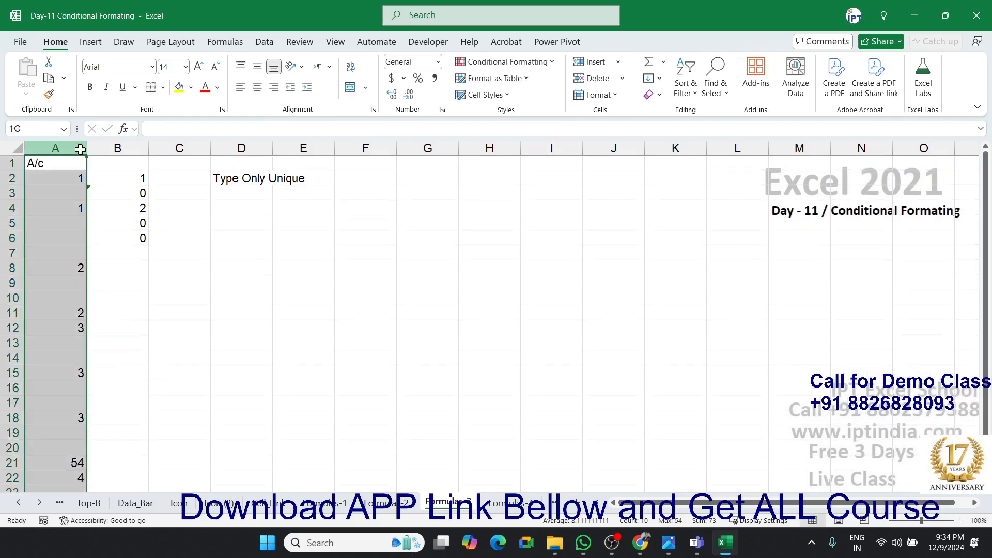
pyautogui.click(491, 62)
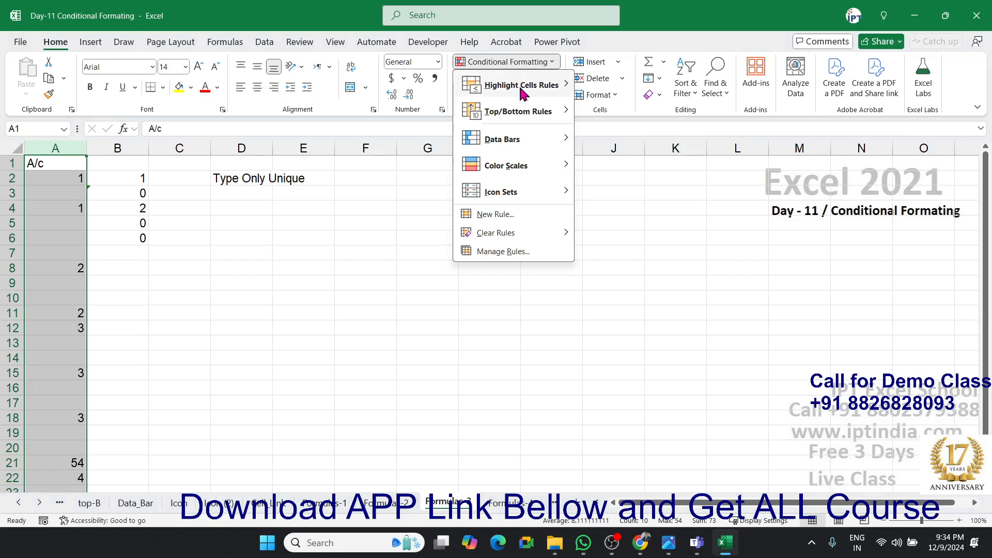
pyautogui.moveTo(519, 89)
pyautogui.click(666, 245)
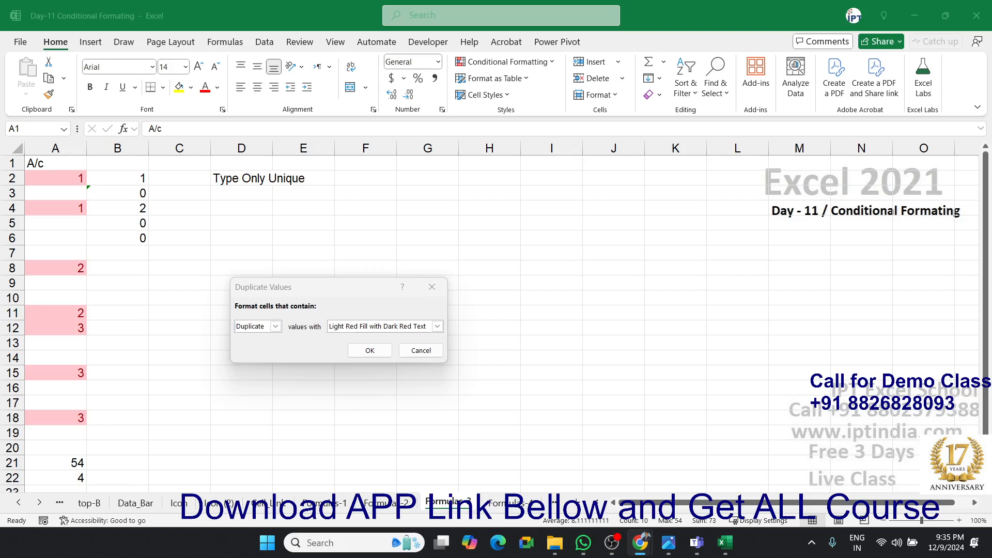
pyautogui.click(421, 350)
pyautogui.click(206, 270)
# Clear the contents of column B and make B2 the active cell.
pyautogui.click(129, 148)
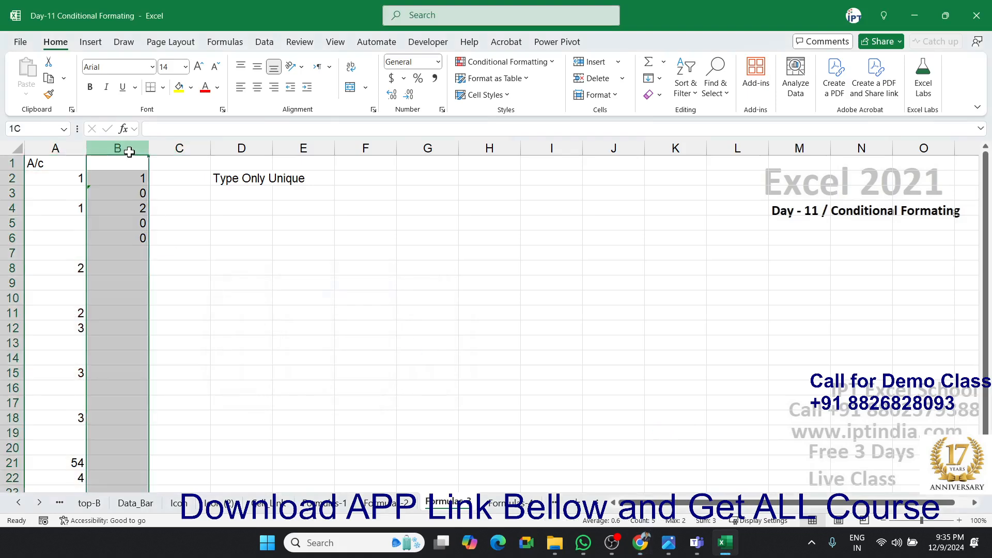
pyautogui.press('Delete')
pyautogui.press('Down')
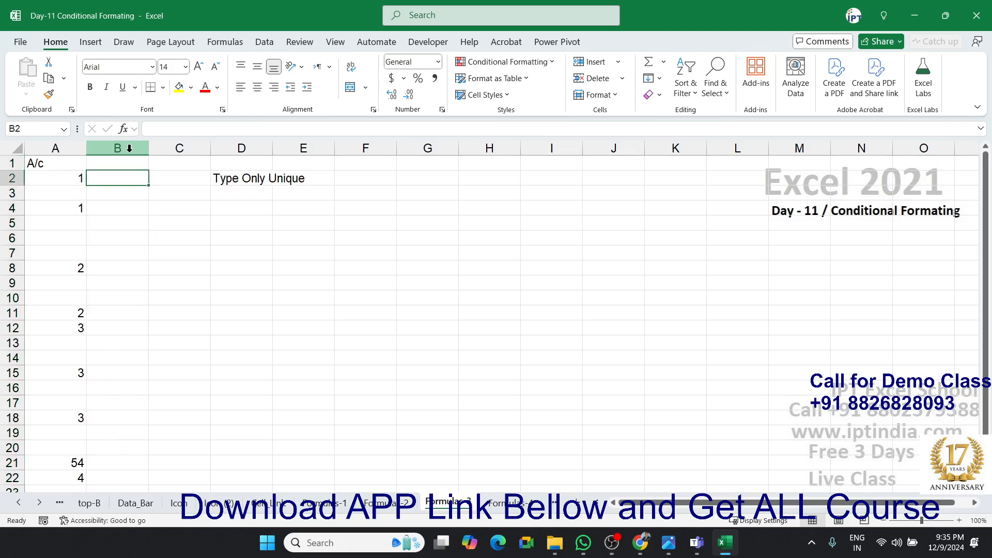
# Enter =COUNTIF(A:A,A2) in cell B2 to count its account value across the whole column A.
pyautogui.write('=c')
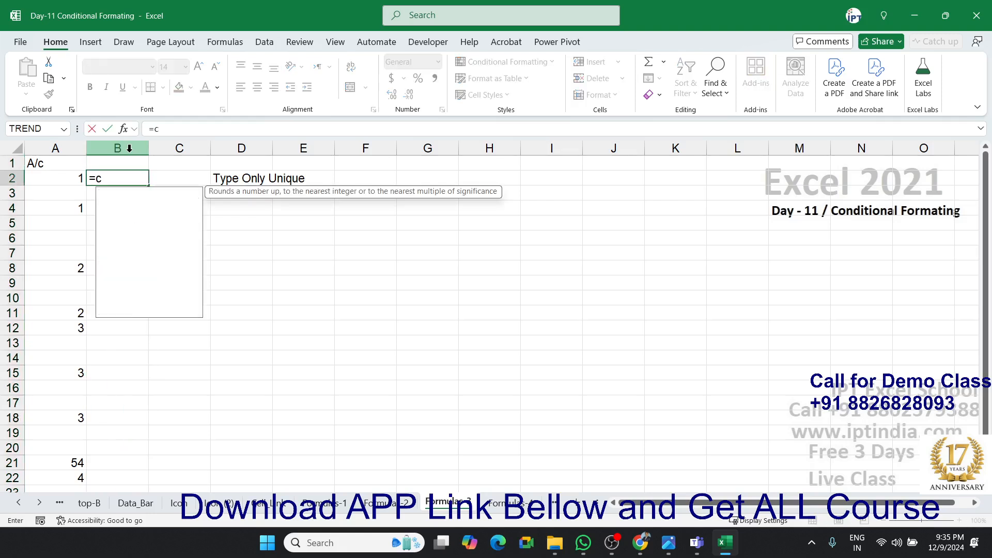
pyautogui.write('ount')
pyautogui.press('Down')
pyautogui.press('Down')
pyautogui.press('Down')
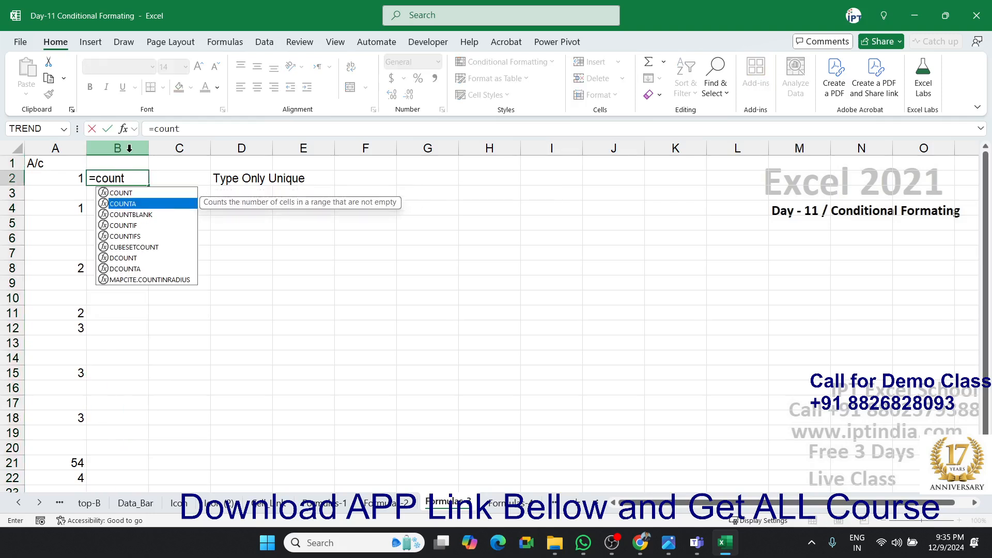
pyautogui.press('Tab')
pyautogui.press('Left')
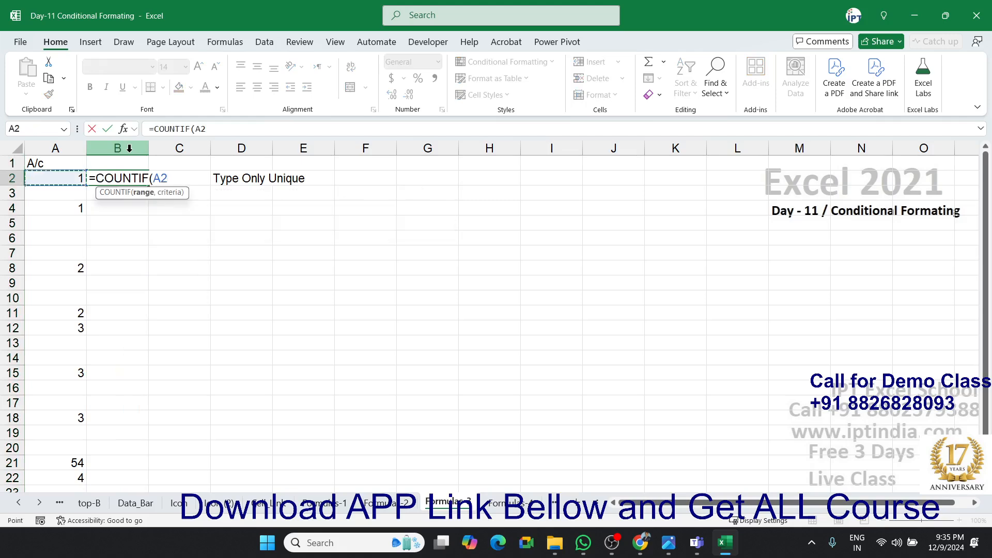
pyautogui.hotkey('ctrl', 'space')
pyautogui.write(',')
pyautogui.press('Left')
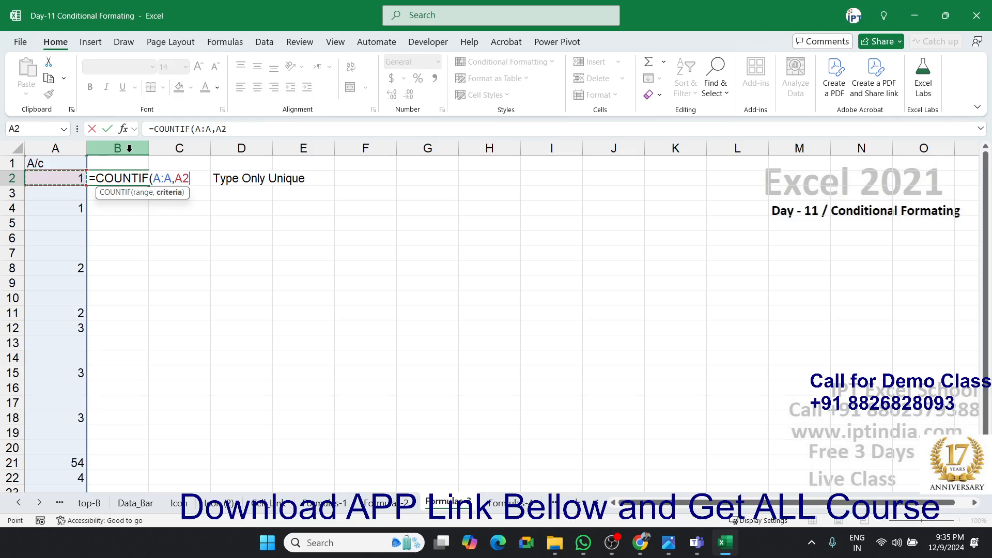
pyautogui.press('Return')
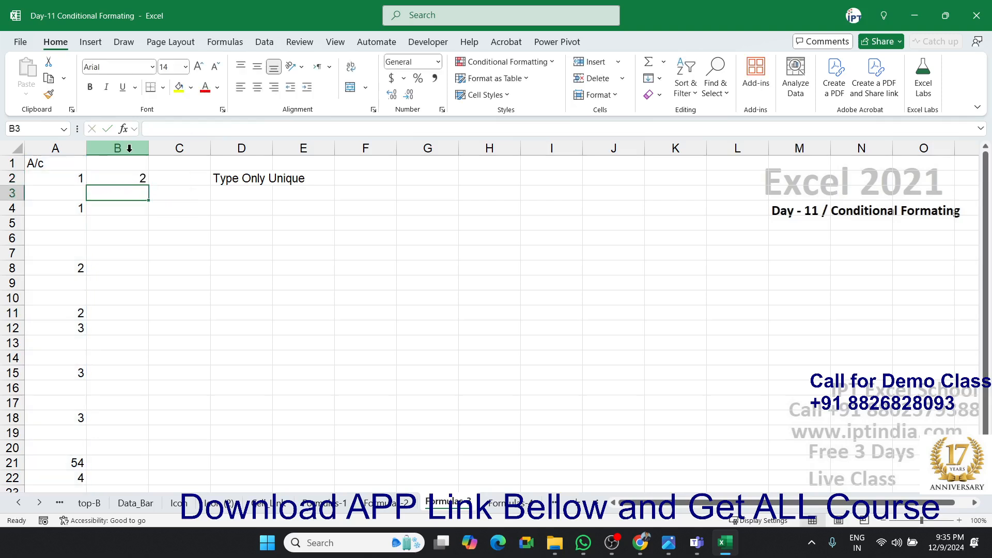
# Copy the COUNTIF formula from B2 into B4.
pyautogui.press('Up')
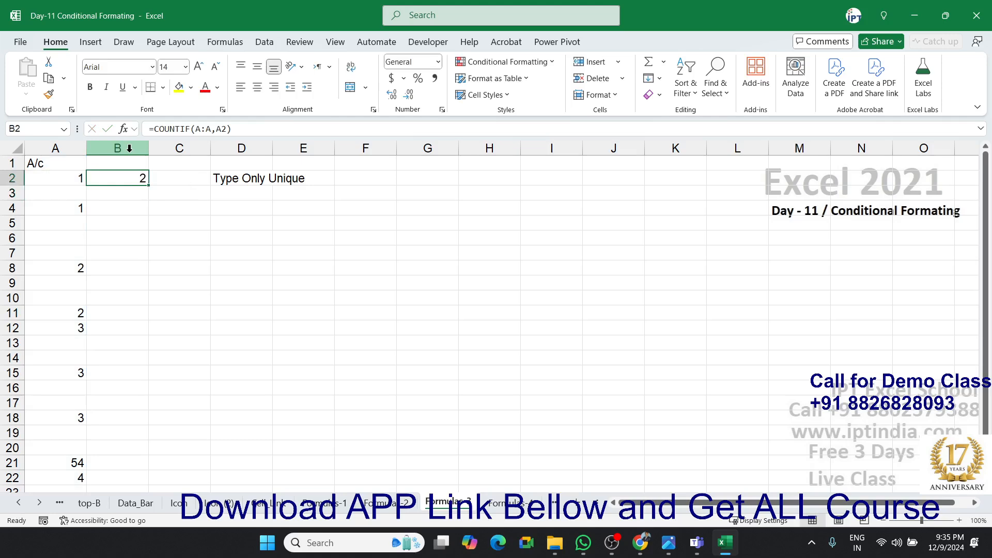
pyautogui.hotkey('ctrl', 'c')
pyautogui.press('Down')
pyautogui.press('Down')
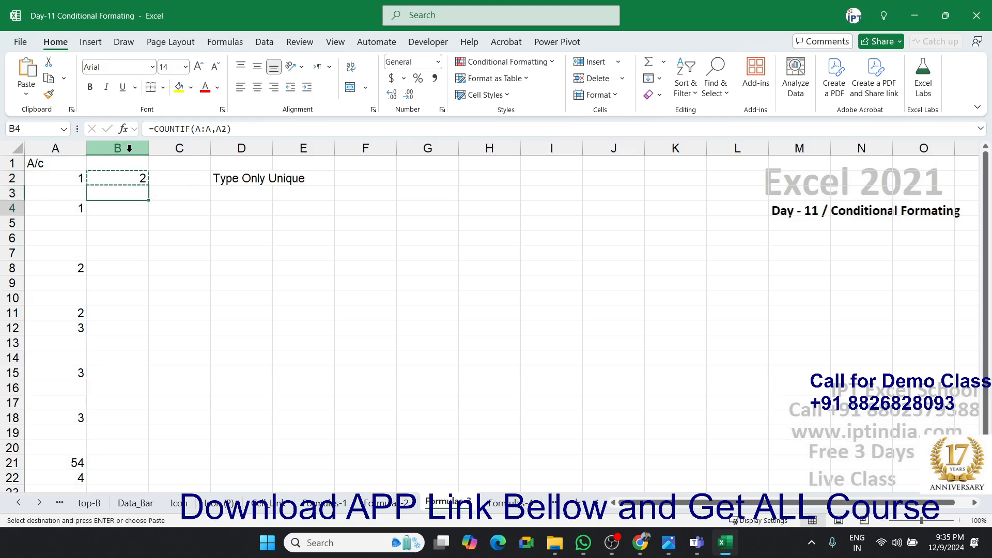
pyautogui.hotkey('ctrl', 'v')
# Delete the COUNTIF formulas in cells B2 and B4.
pyautogui.press('Up')
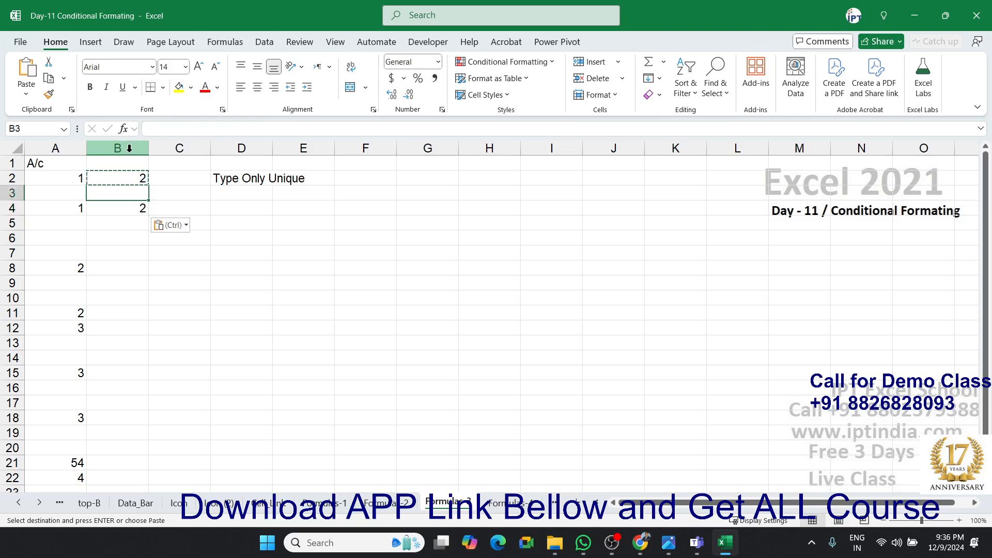
pyautogui.press('Up')
pyautogui.press('Delete')
pyautogui.press('Down')
pyautogui.press('Down')
pyautogui.press('Delete')
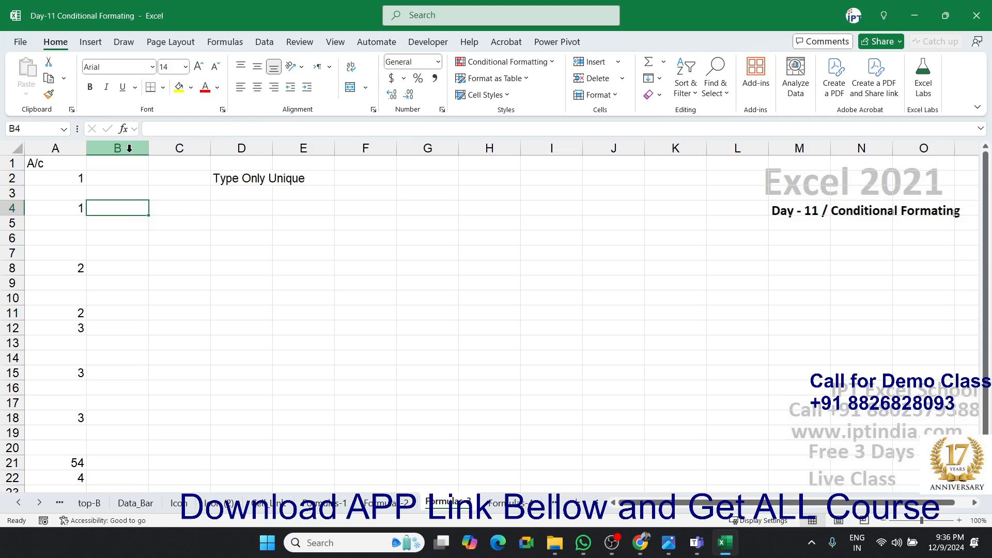
# Enter the expected running occurrence numbers for account 1 manually: 1 in B2 and 2 in B4.
pyautogui.press('Up')
pyautogui.press('Up')
pyautogui.write('1')
pyautogui.press('Return')
pyautogui.press('Down')
pyautogui.write('2')
pyautogui.press('Return')
# Enter the occurrence numbers for account 2 manually: 1 in B8 and 2 in B11.
pyautogui.press('Down')
pyautogui.press('Down')
pyautogui.press('Down')
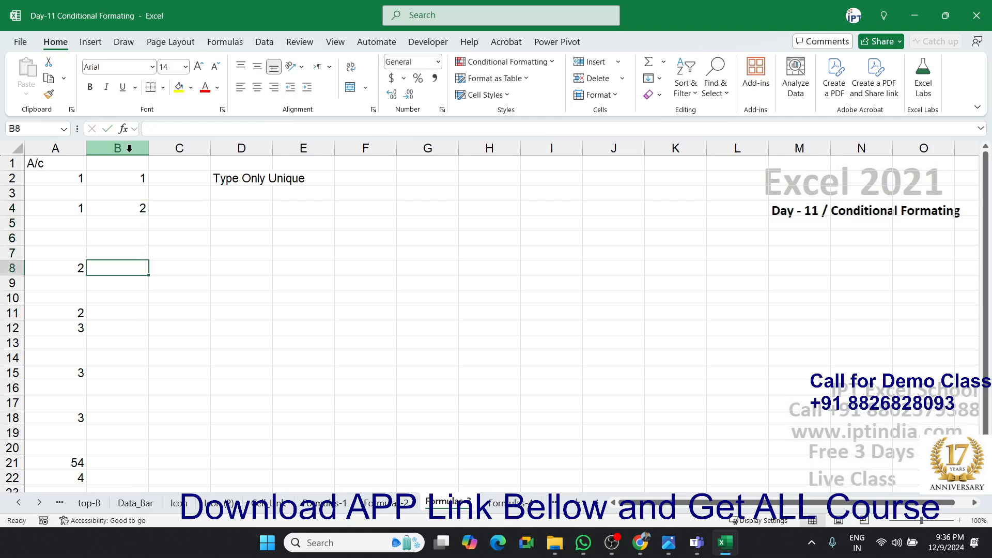
pyautogui.write('1')
pyautogui.press('Return')
pyautogui.press('Down')
pyautogui.press('Down')
pyautogui.write('2')
pyautogui.press('Return')
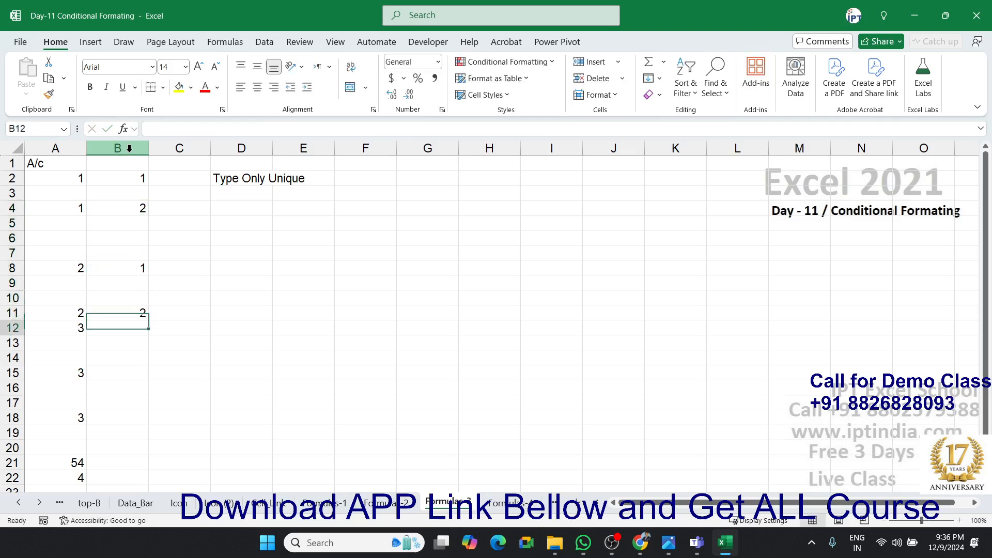
# Enter the occurrence numbers for account 3 manually: 1 in B12, 2 in B15 and 3 in B18.
pyautogui.write('1')
pyautogui.press('Return')
pyautogui.press('Down')
pyautogui.press('Down')
pyautogui.write('2')
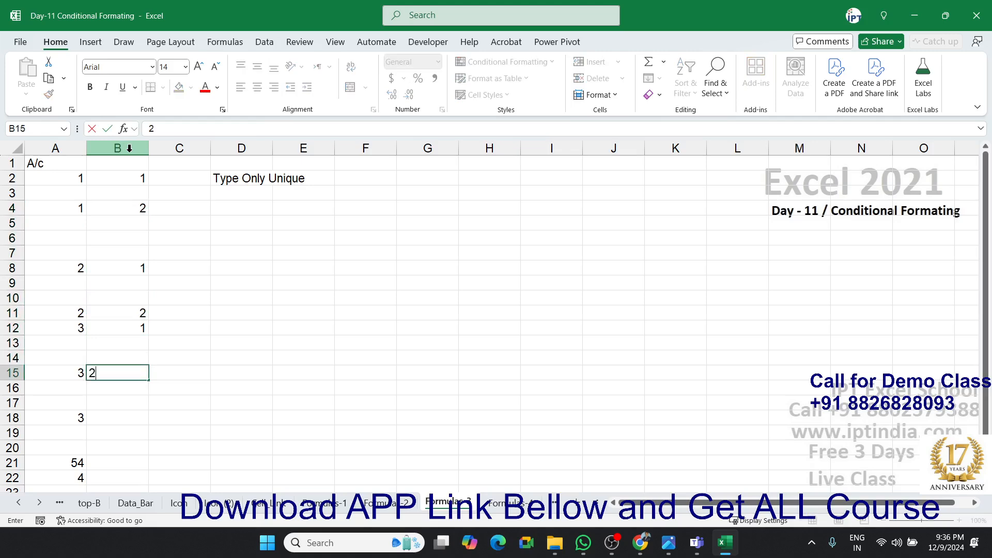
pyautogui.press('Return')
pyautogui.press('Down')
pyautogui.press('Right')
pyautogui.press('Down')
pyautogui.press('Left')
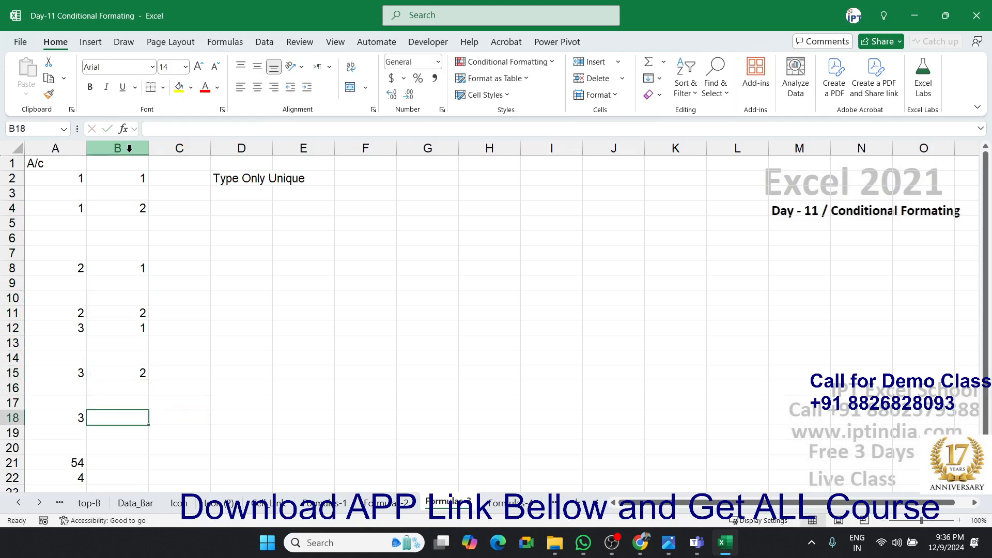
pyautogui.write('3')
pyautogui.press('Up')
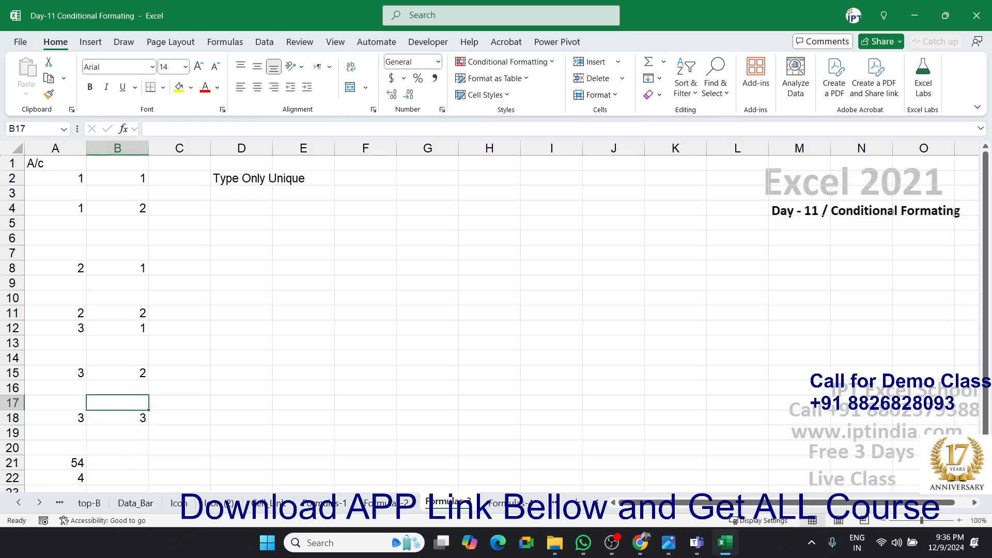
pyautogui.hotkey('alt', 'Tab')
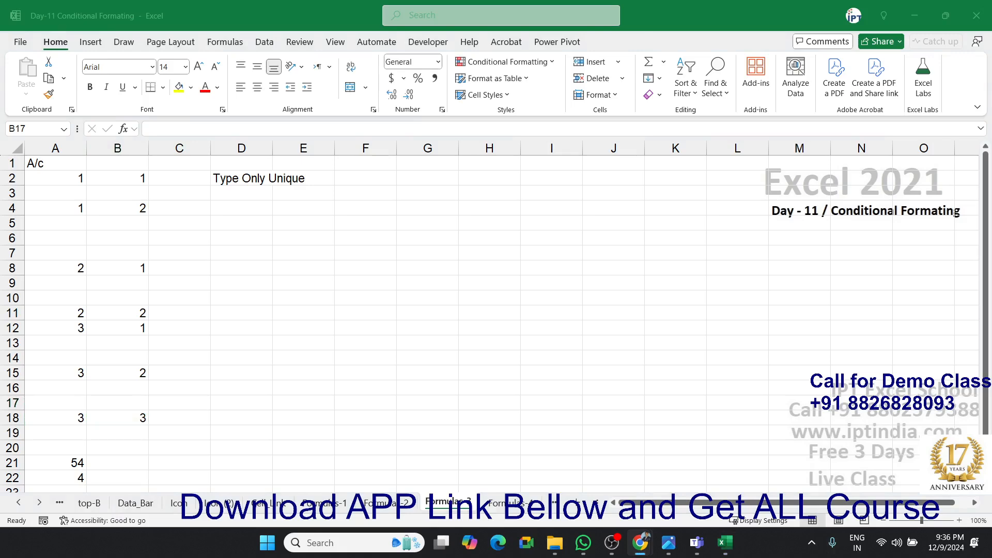
pyautogui.hotkey('alt', 'Tab')
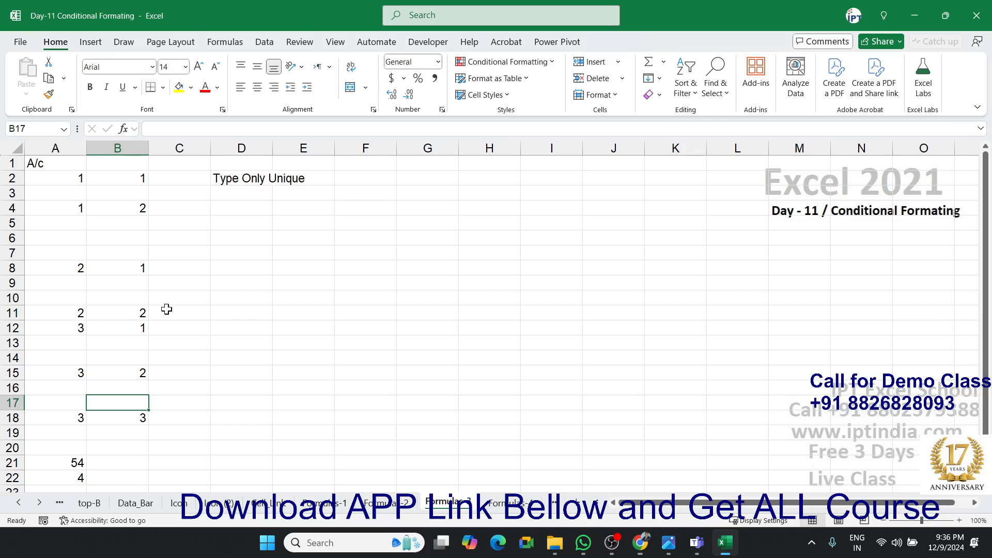
# Clear the manually entered occurrence numbers from column B.
pyautogui.click(137, 149)
pyautogui.press('Delete')
pyautogui.press('Down')
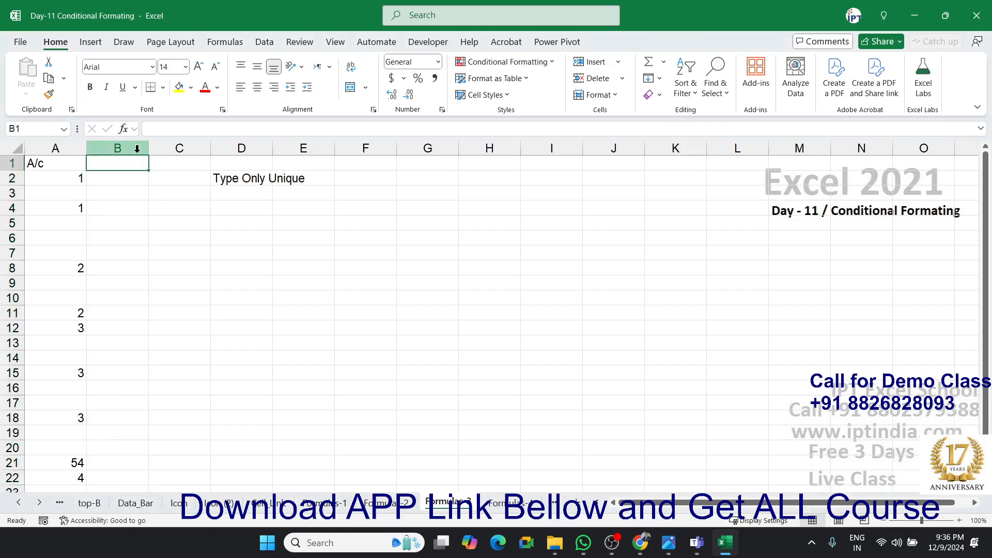
# Write the formula =COUNTIF(A2:A2,A2) in cell B2 to count each account's running occurrence.
pyautogui.write('=cou')
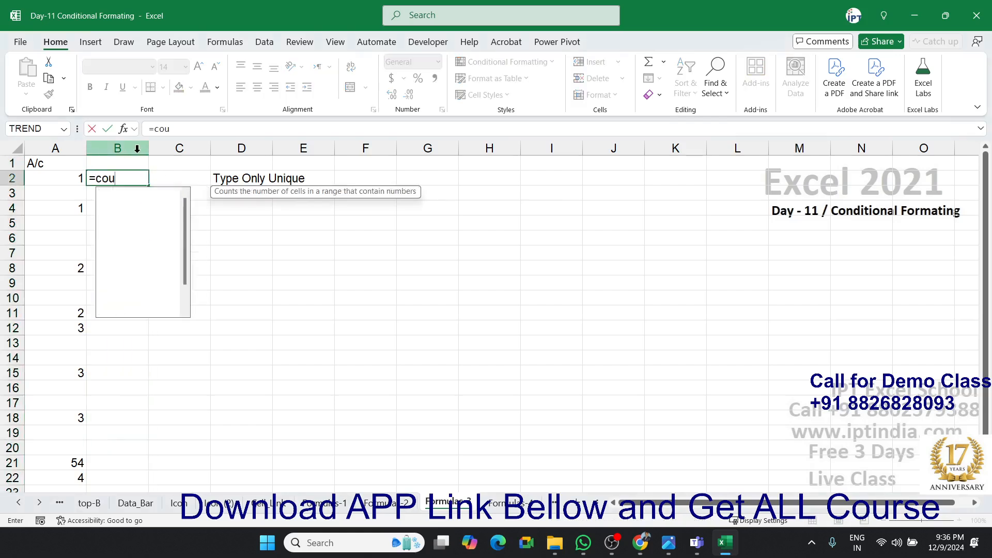
pyautogui.press('Down')
pyautogui.press('Down')
pyautogui.press('Down')
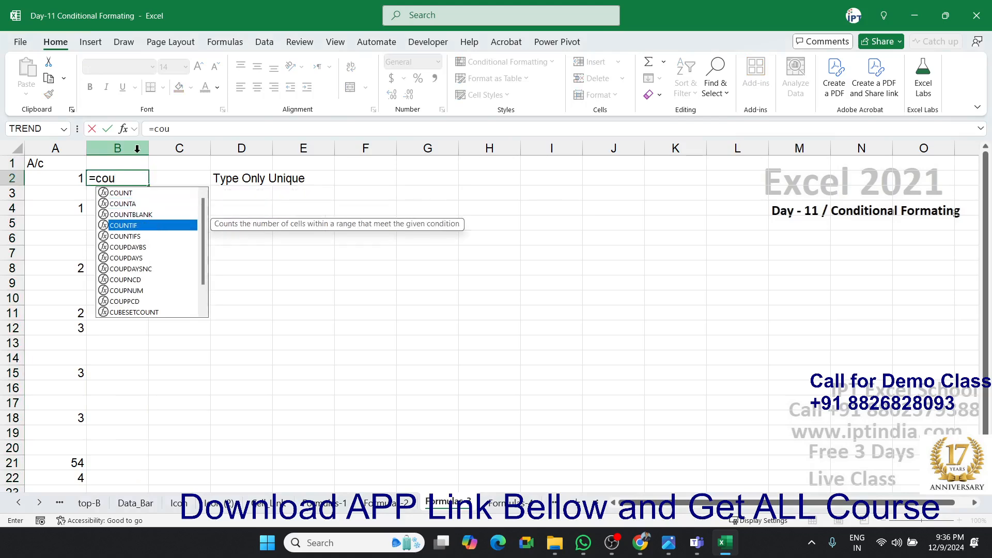
pyautogui.press('Tab')
pyautogui.press('Left')
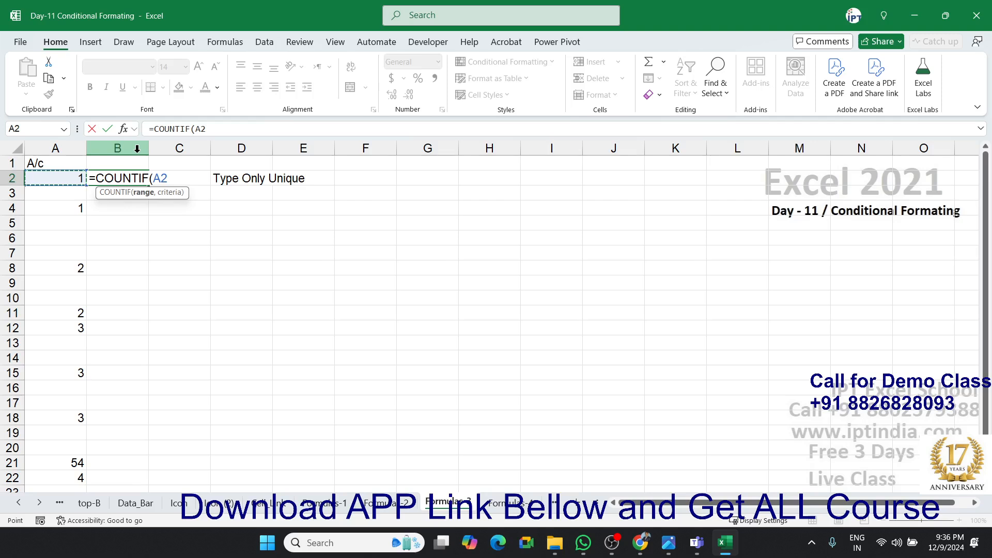
pyautogui.press('F8')
pyautogui.write(',')
pyautogui.press('Left')
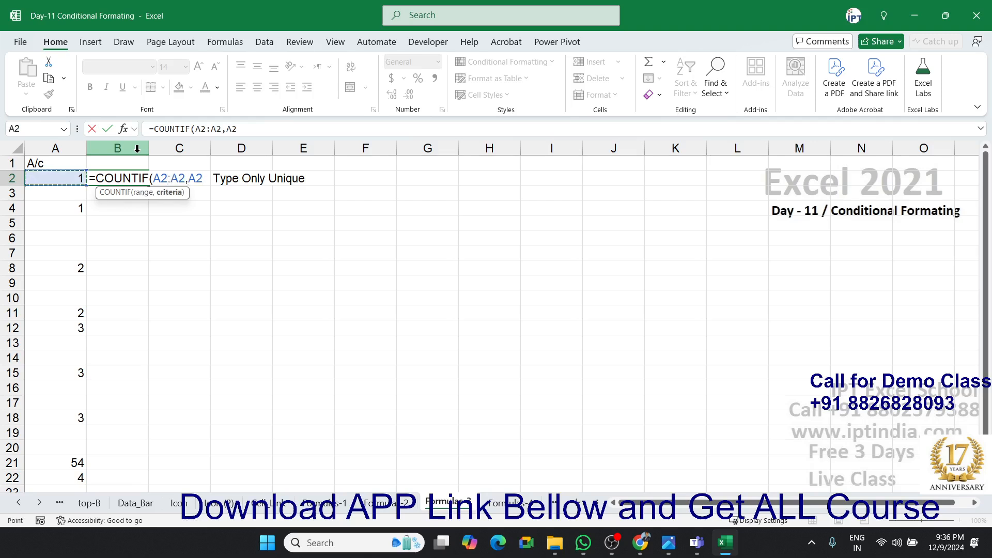
pyautogui.write(')')
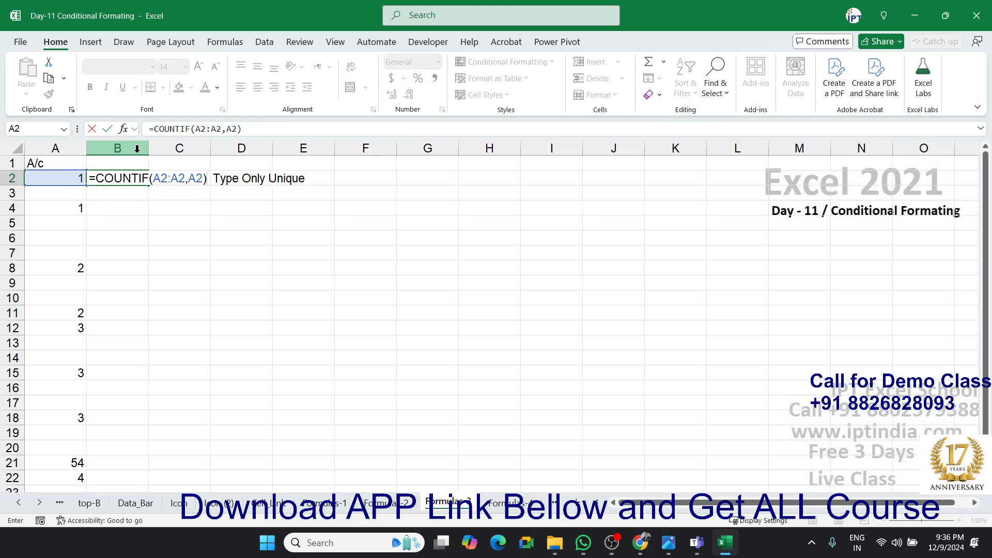
# Lock the range start as $A$2 in B2's COUNTIF formula and fill the formula down to B22.
pyautogui.click(161, 182)
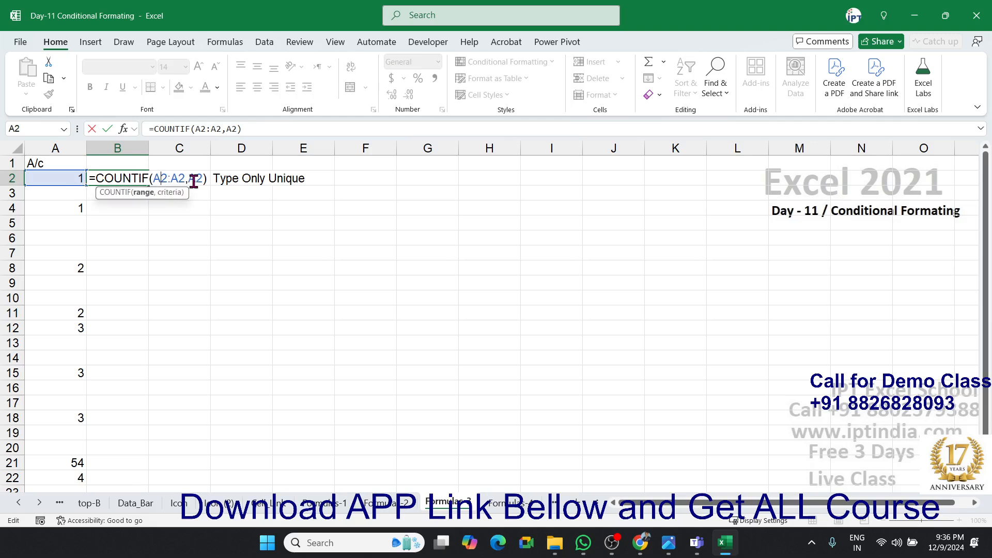
pyautogui.press('F4')
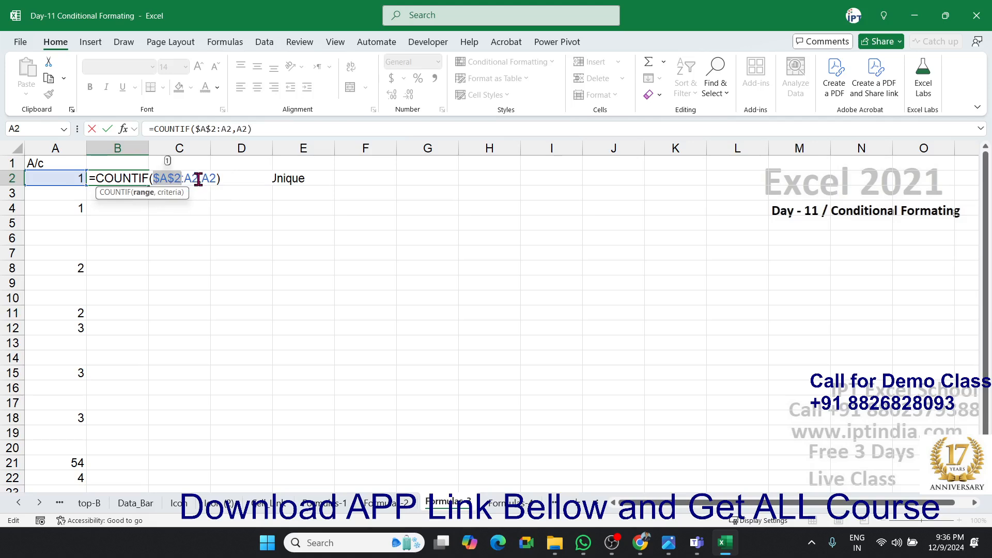
pyautogui.press('Return')
pyautogui.click(144, 181)
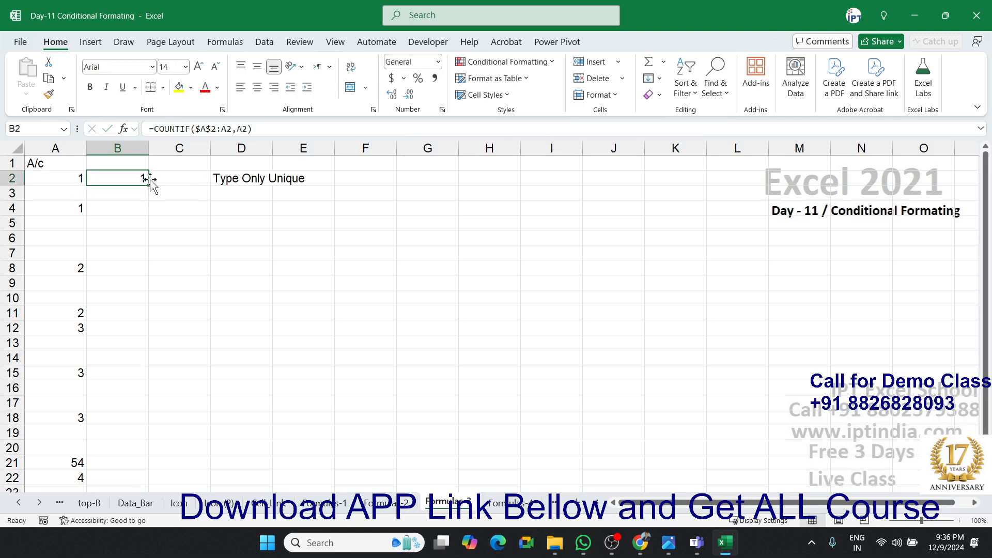
pyautogui.moveTo(147, 181); pyautogui.dragTo(126, 484)
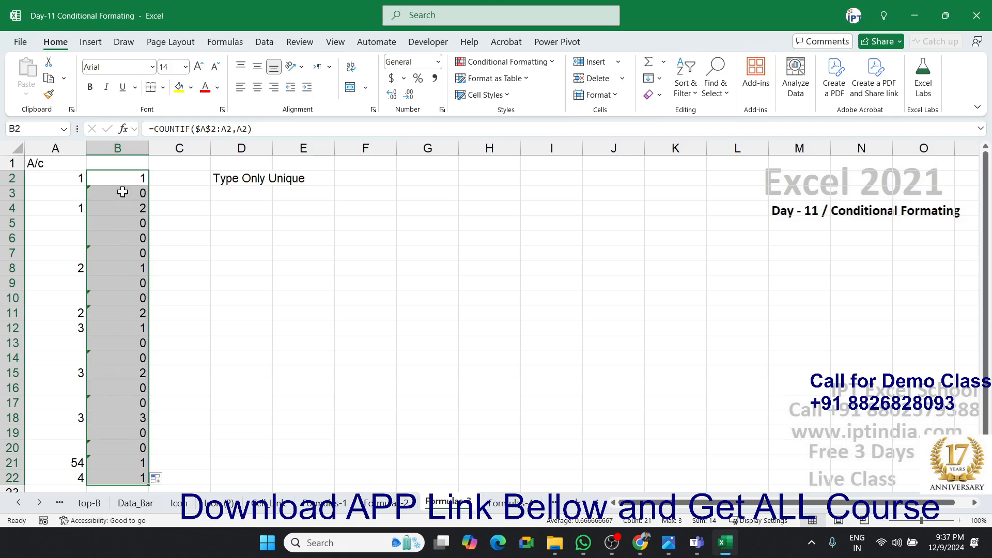
# Inspect the COUNTIF formulas in B4, B2 and B8 to see how the range expands row by row.
pyautogui.click(119, 212)
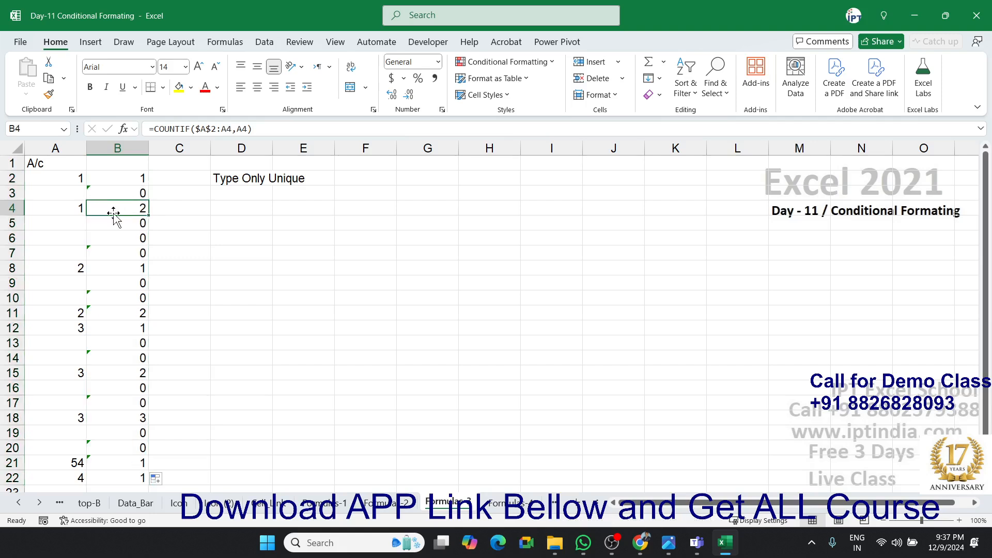
pyautogui.press('F2')
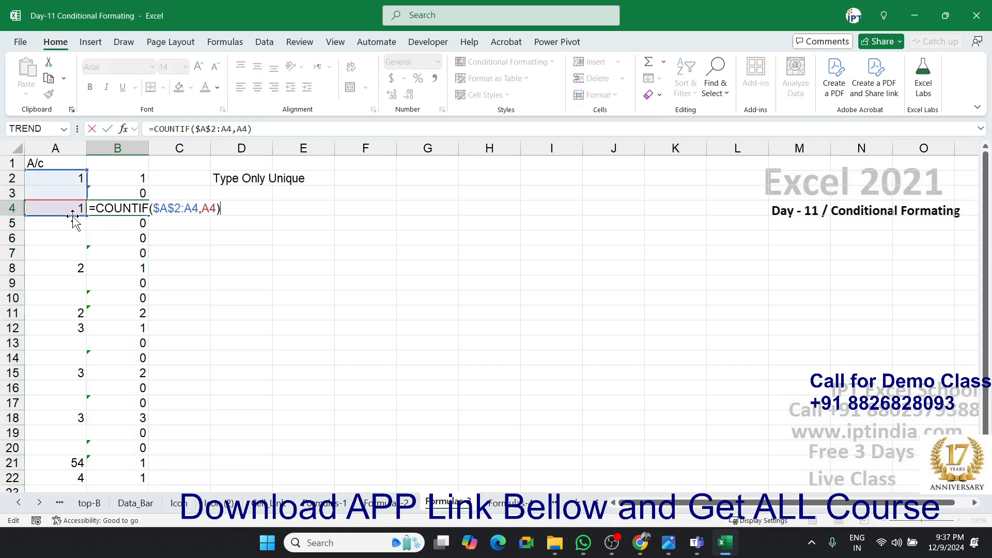
pyautogui.click(118, 176)
pyautogui.doubleClick(118, 177)
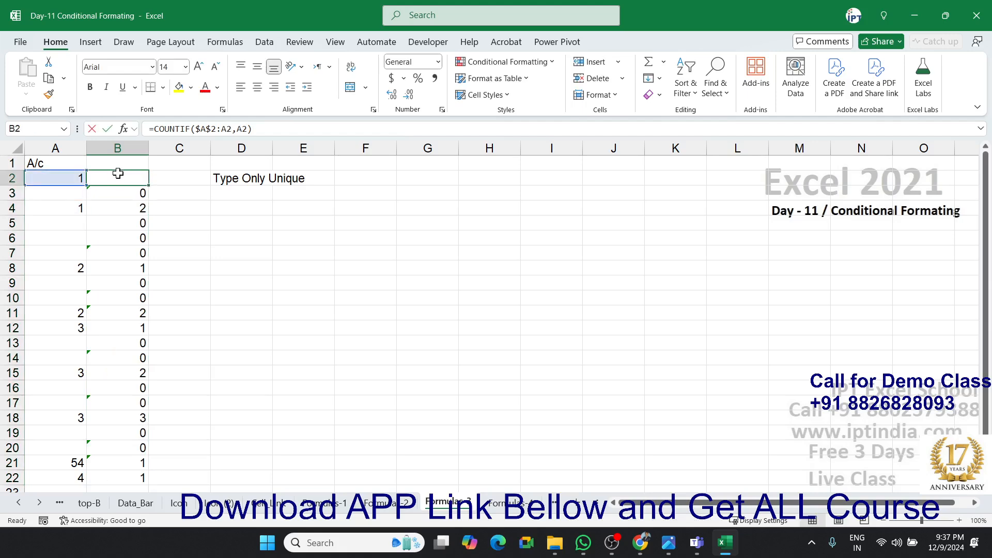
pyautogui.moveTo(155, 178); pyautogui.dragTo(171, 177)
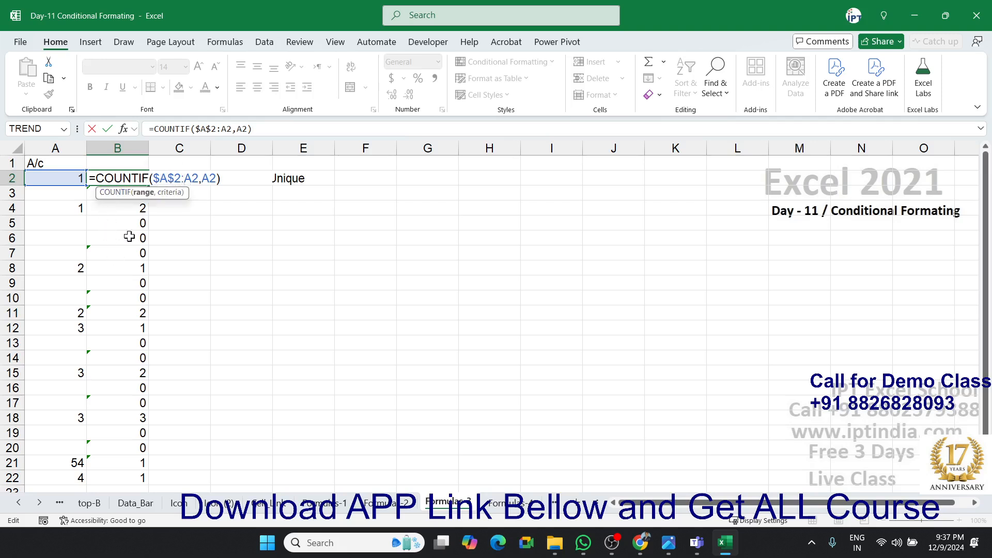
pyautogui.press('Escape')
pyautogui.click(119, 269)
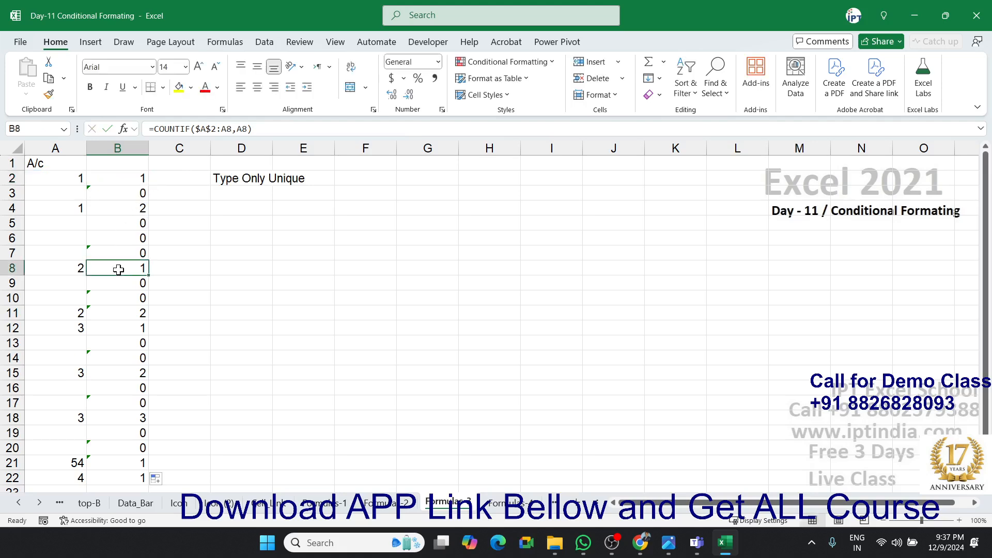
pyautogui.doubleClick(118, 266)
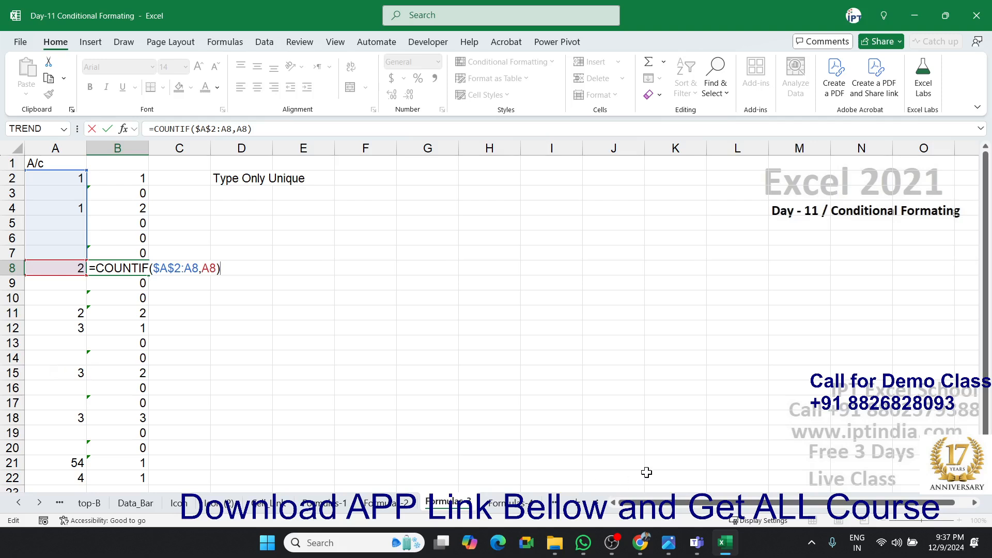
pyautogui.press('Escape')
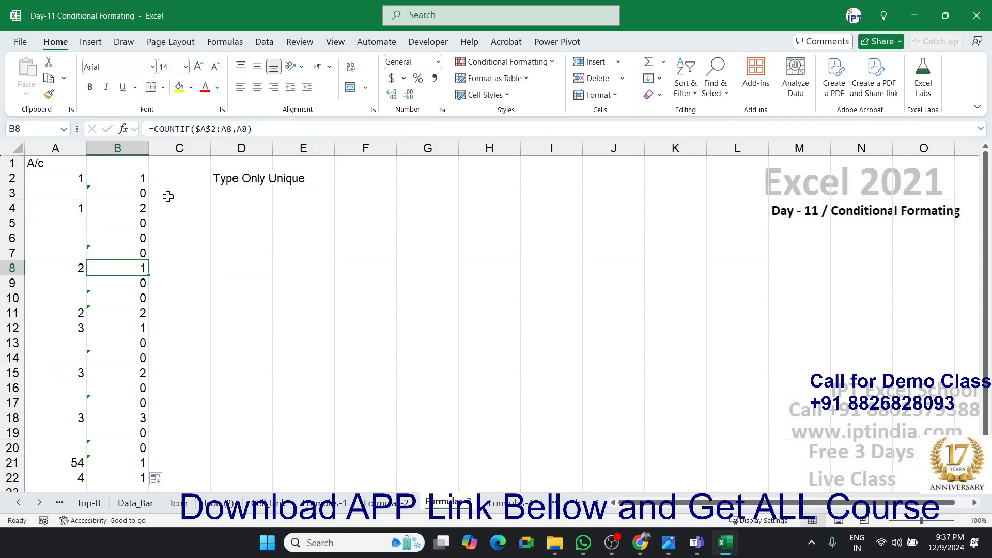
# Copy the COUNTIF formula text from cell B2.
pyautogui.click(135, 178)
pyautogui.moveTo(271, 130); pyautogui.dragTo(119, 137)
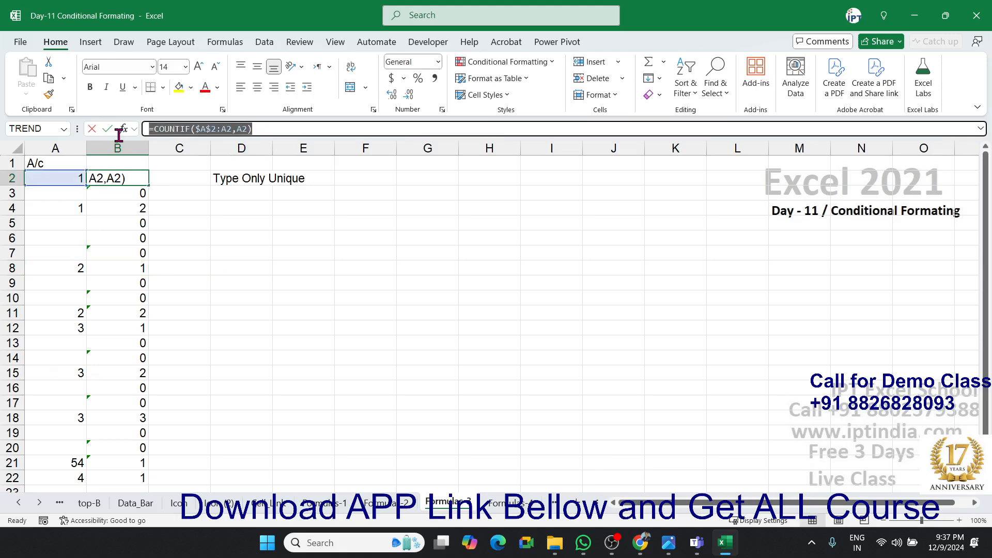
pyautogui.press('Escape')
# Start a formula-based conditional formatting rule for cell A2 with the formula =COUNTIF($A$2:A2,A2)>1.
pyautogui.click(71, 178)
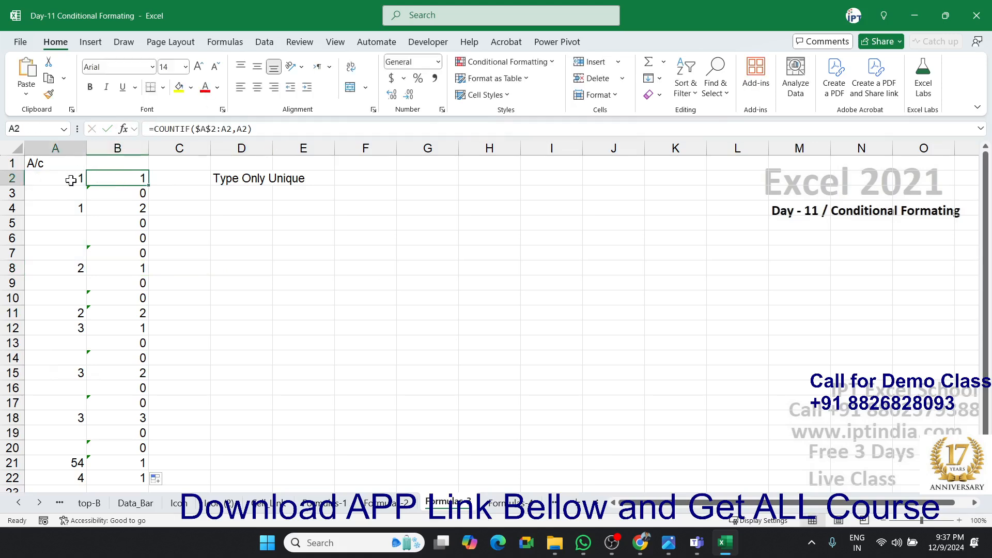
pyautogui.click(538, 62)
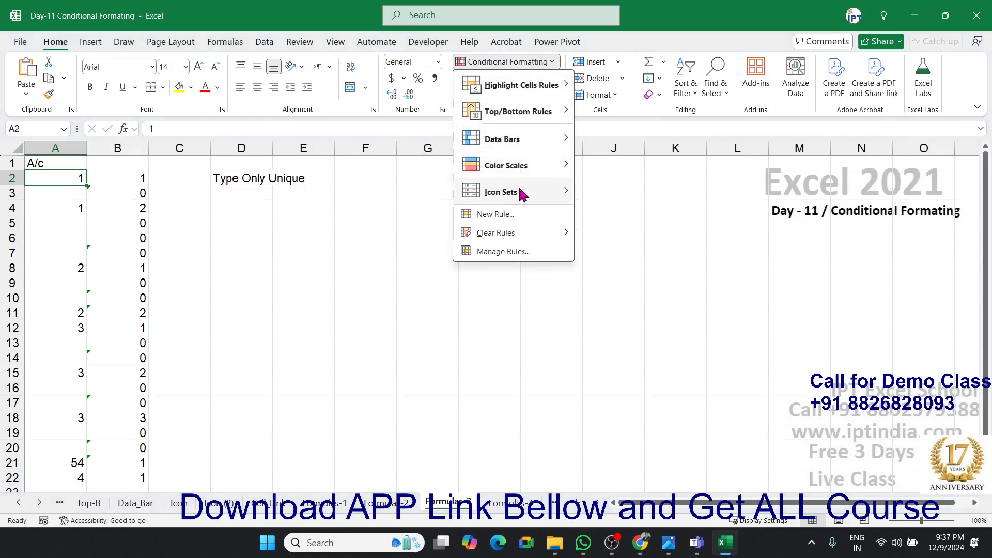
pyautogui.moveTo(514, 202)
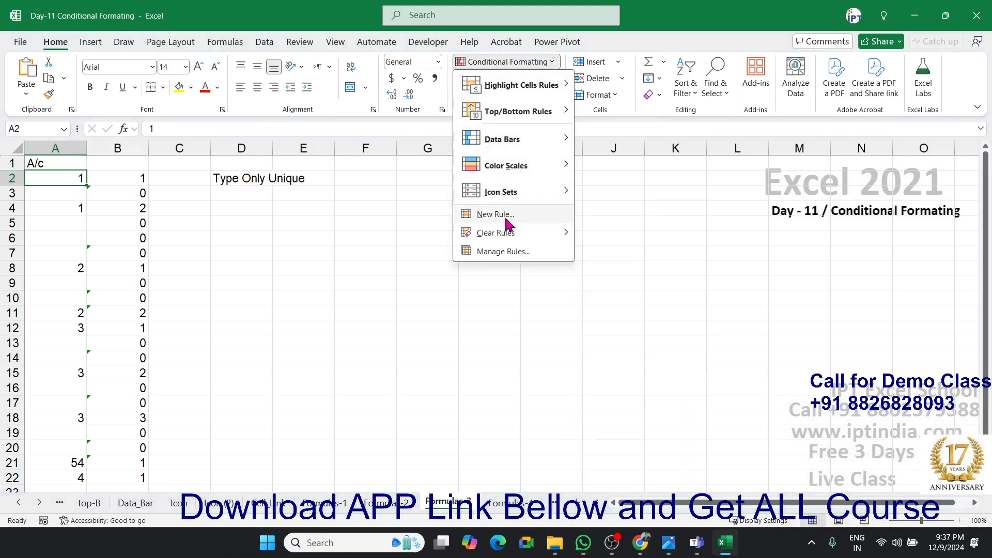
pyautogui.click(495, 214)
pyautogui.click(282, 317)
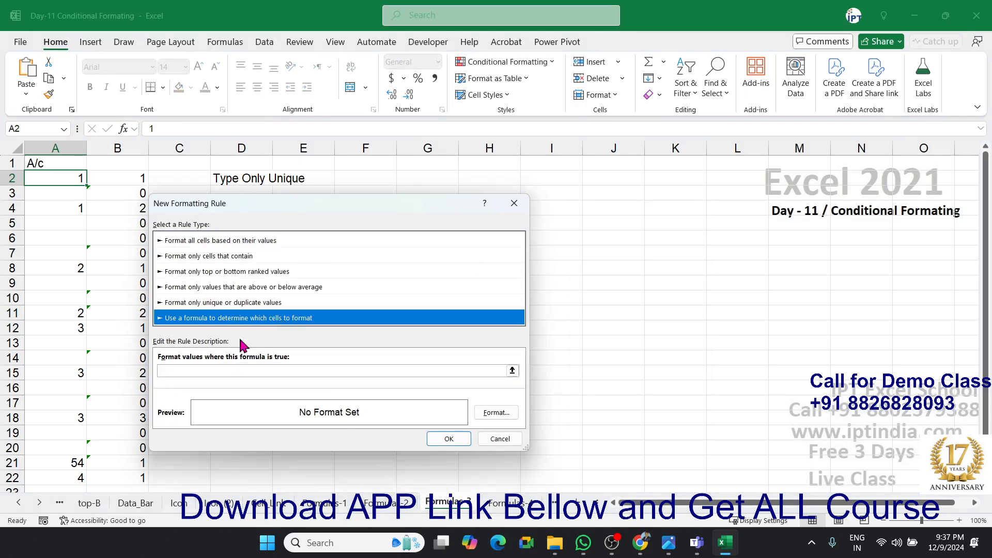
pyautogui.click(199, 370)
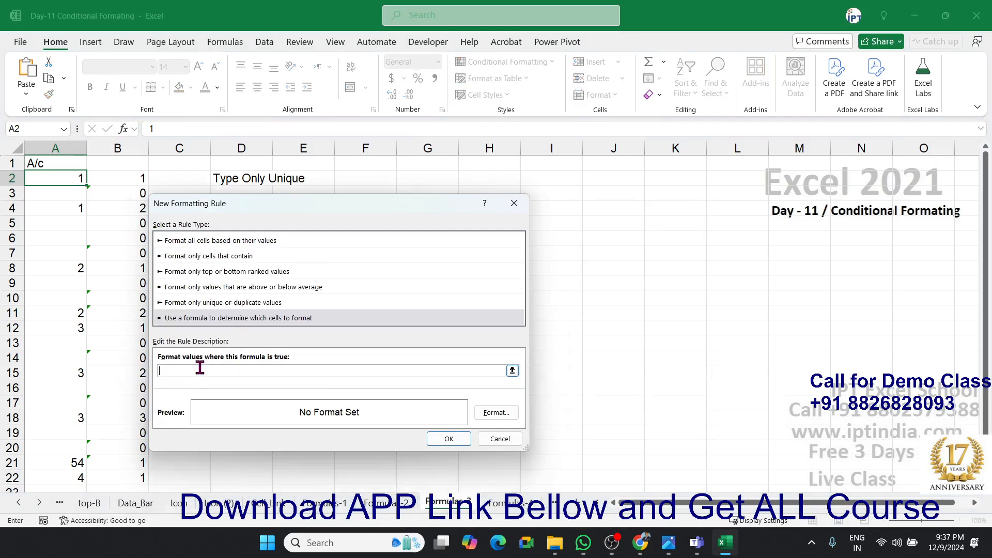
pyautogui.write('=COUNTIF($A$2:A2,A2)>')
pyautogui.write('1')
# Give the new rule a red fill and apply it to cell A2.
pyautogui.click(493, 415)
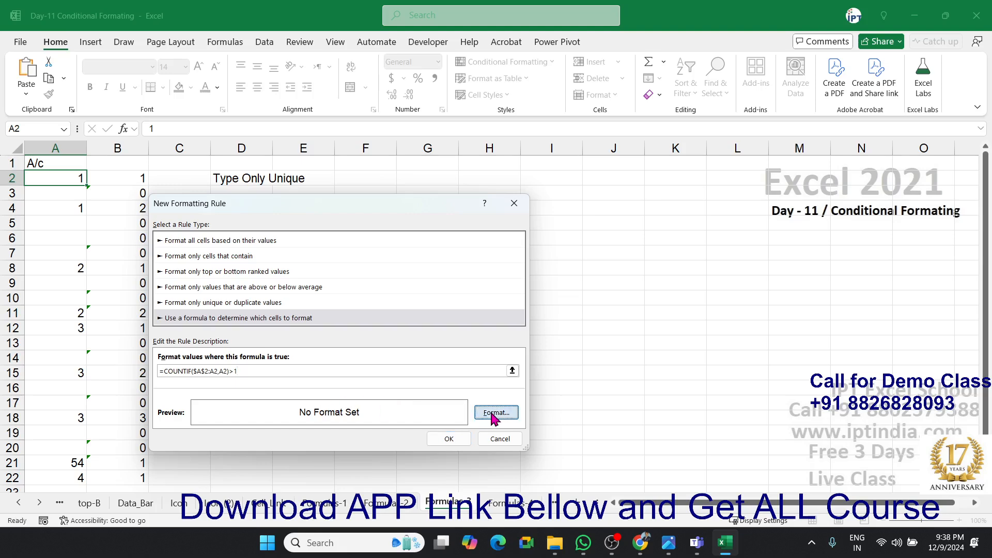
pyautogui.click(201, 294)
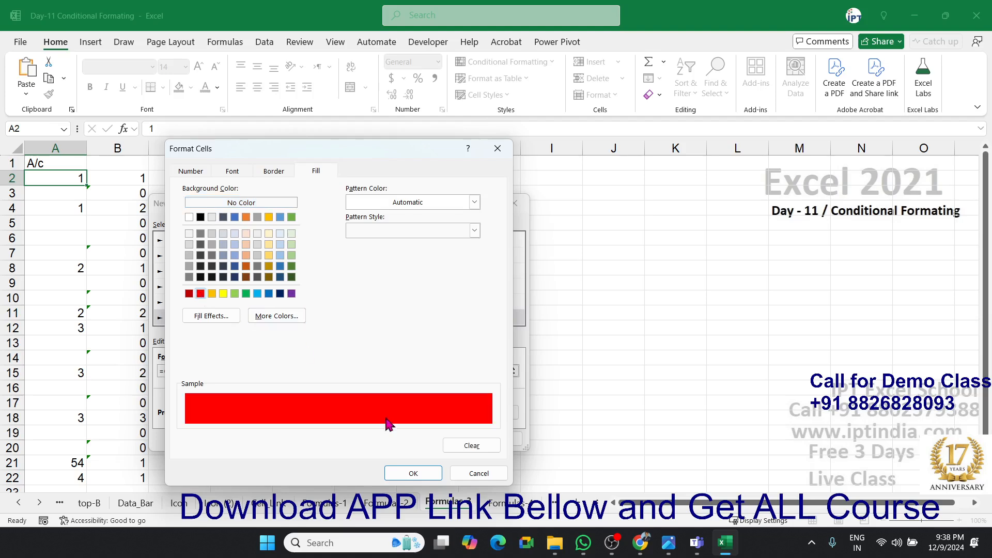
pyautogui.click(413, 473)
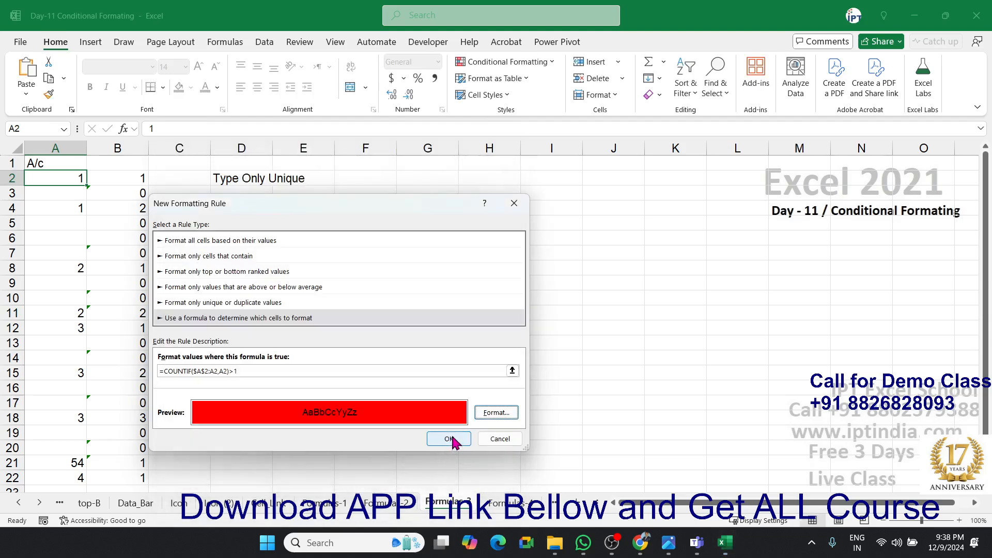
pyautogui.click(449, 440)
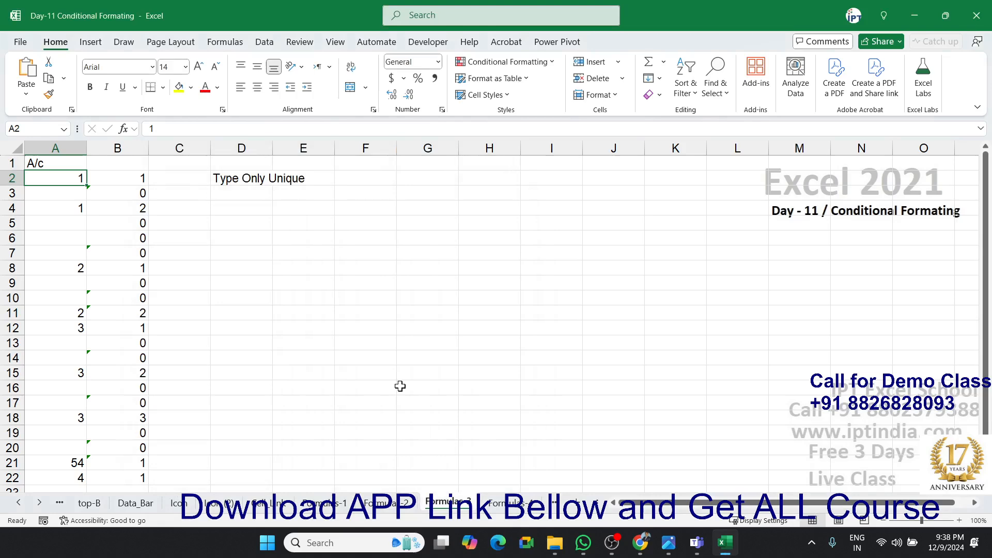
# Copy A2's conditional formatting onto the account cells down to A21 with Format Painter.
pyautogui.click(50, 94)
pyautogui.moveTo(73, 176); pyautogui.dragTo(64, 461)
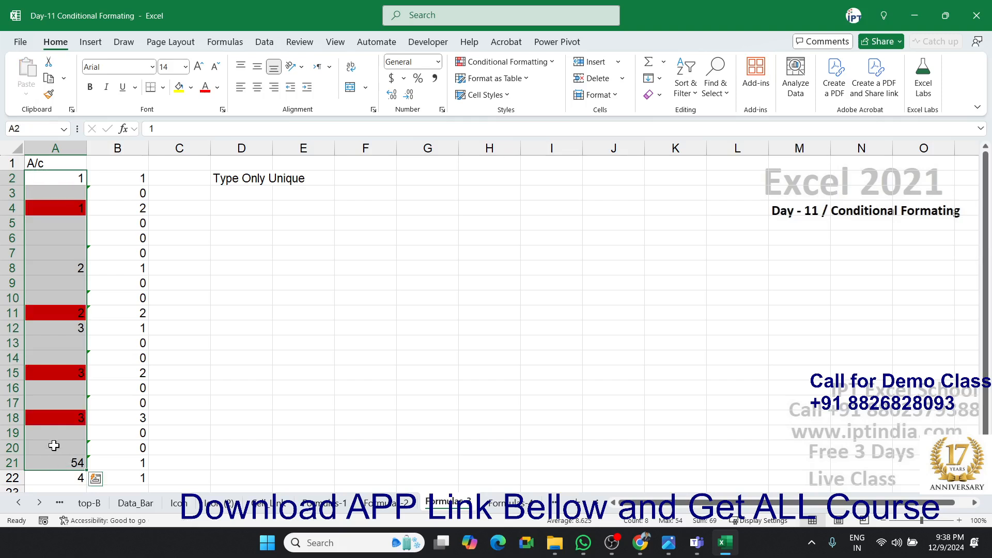
pyautogui.press('Delete')
# Go back through the top-B worksheet to the Highlight worksheet.
pyautogui.hotkey('alt', 'Tab')
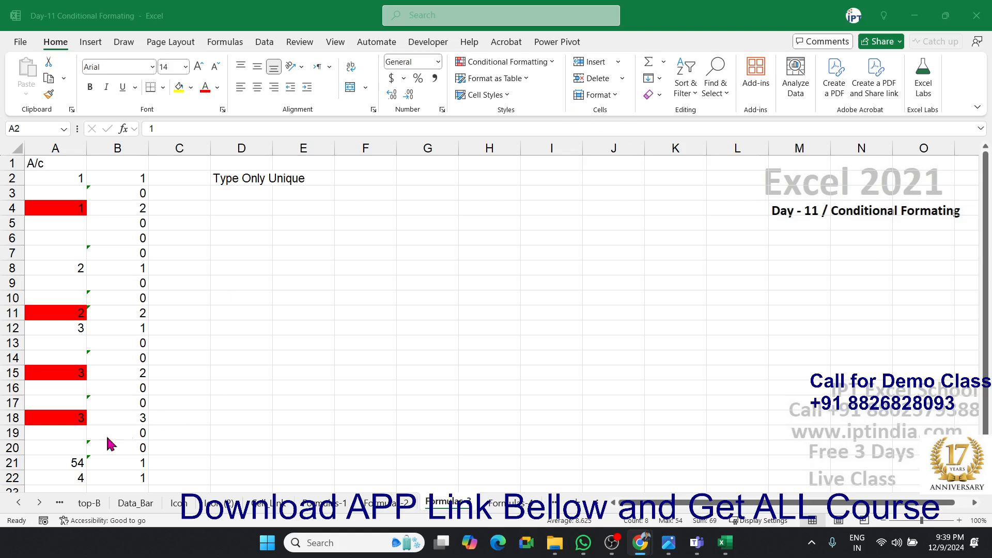
pyautogui.click(86, 504)
pyautogui.click(18, 503)
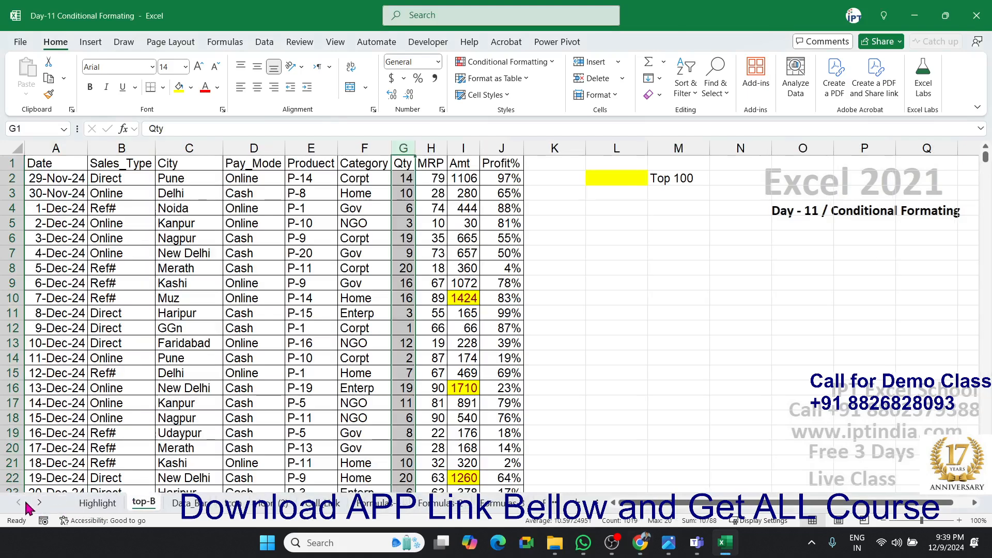
pyautogui.click(89, 504)
pyautogui.click(94, 311)
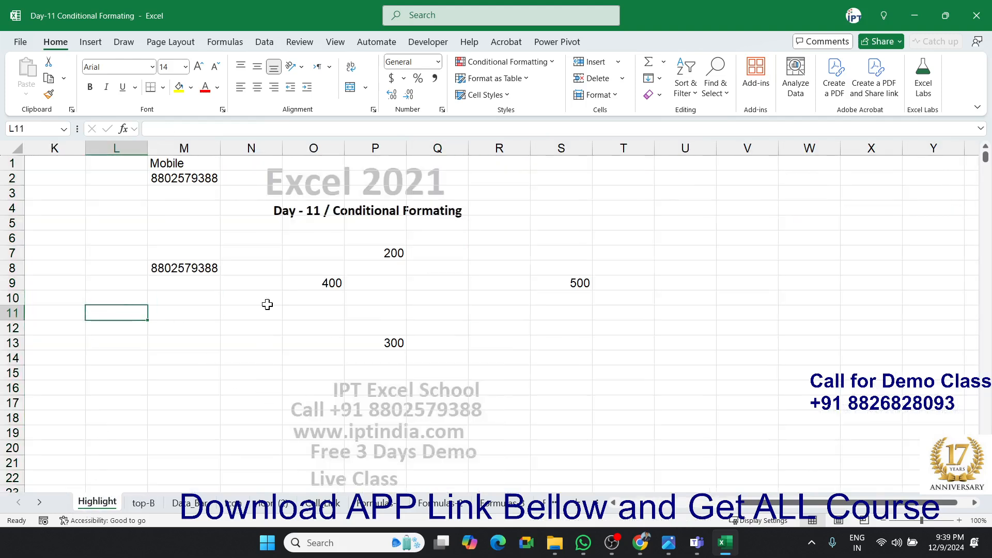
# Copy the file path of the recent workbook Day-11 Conditional Formating to the clipboard.
pyautogui.click(20, 43)
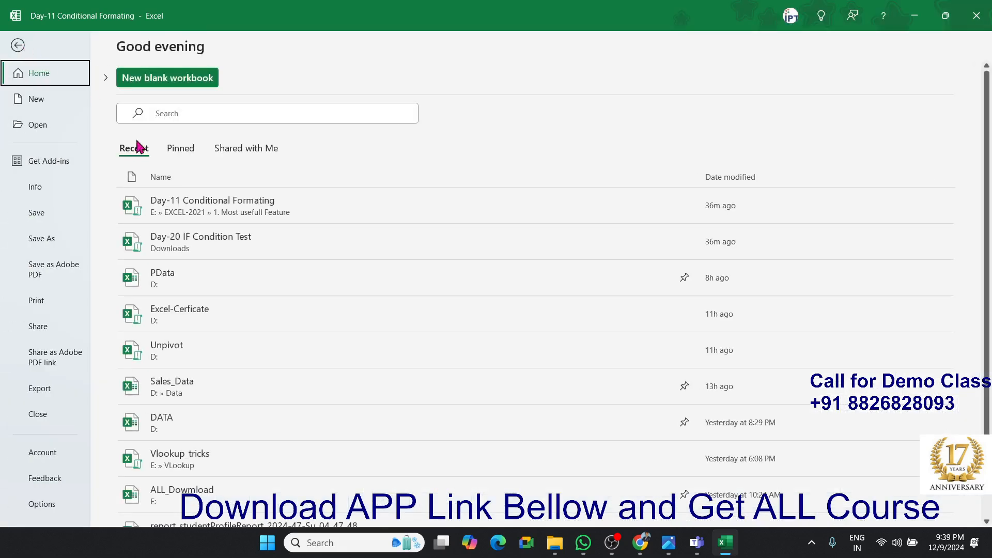
pyautogui.rightClick(197, 204)
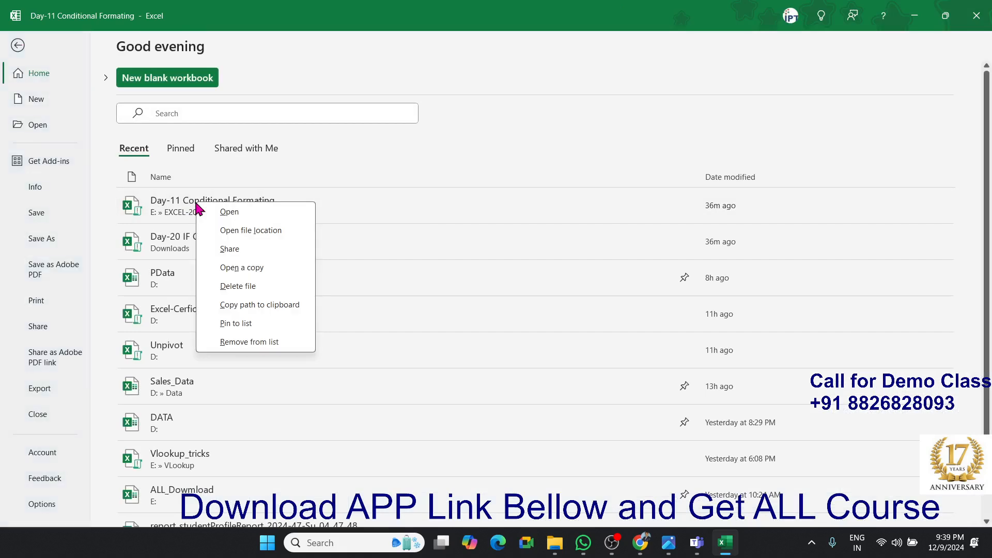
pyautogui.click(265, 304)
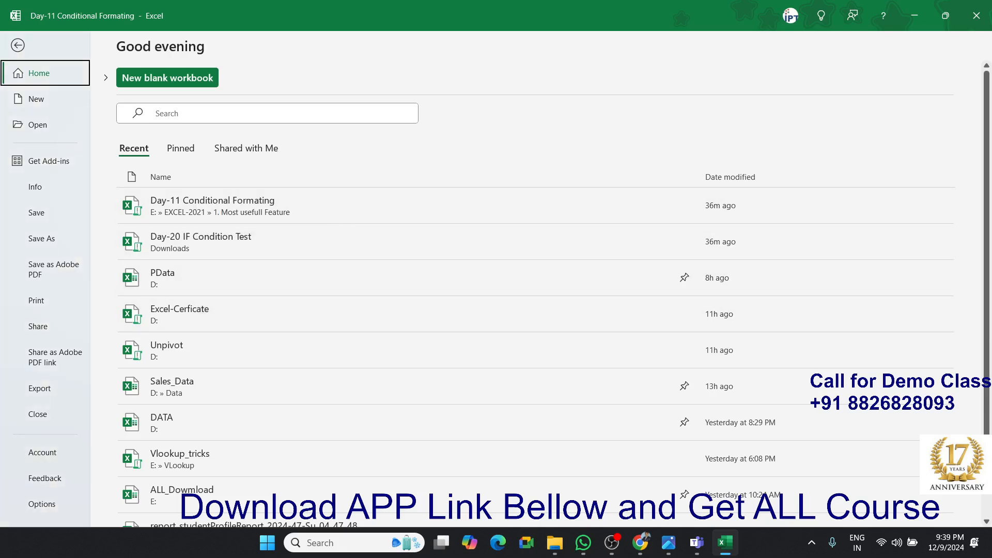
# Switch to WhatsApp and return to the workbook's Highlight worksheet in Excel.
pyautogui.click(584, 542)
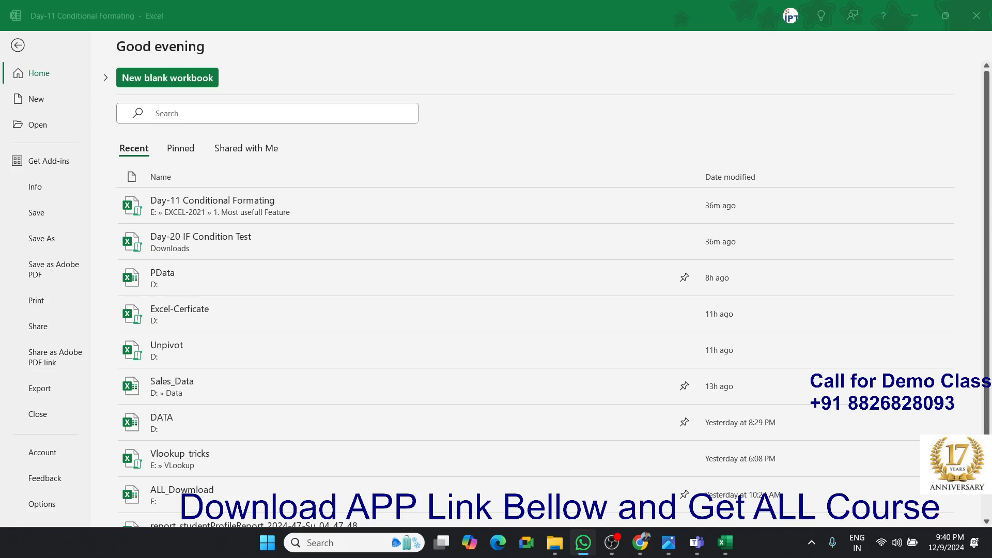
pyautogui.hotkey('alt', 'Tab')
pyautogui.click(18, 45)
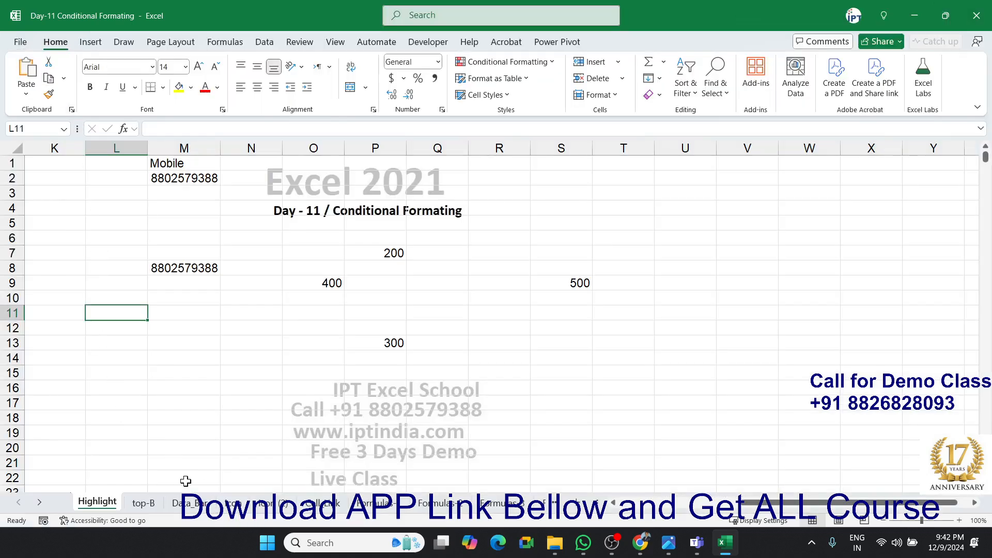
# Create a new blank workbook.
pyautogui.hotkey('ctrl', 'n')
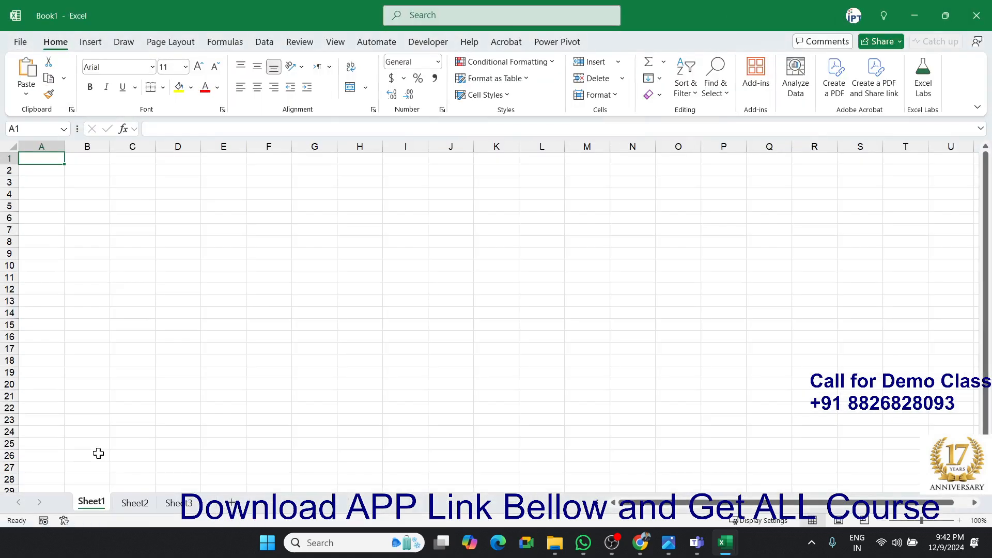
pyautogui.click(893, 219)
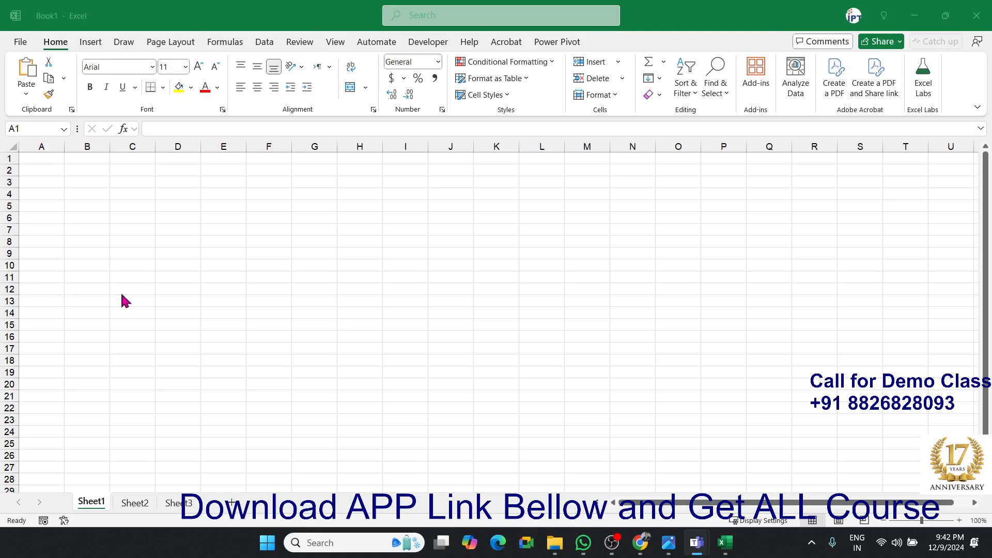
pyautogui.keyDown('ctrl'); pyautogui.scroll(4, 149, 254); pyautogui.keyUp('ctrl')
pyautogui.keyDown('ctrl'); pyautogui.scroll(3, 149, 254); pyautogui.keyUp('ctrl')
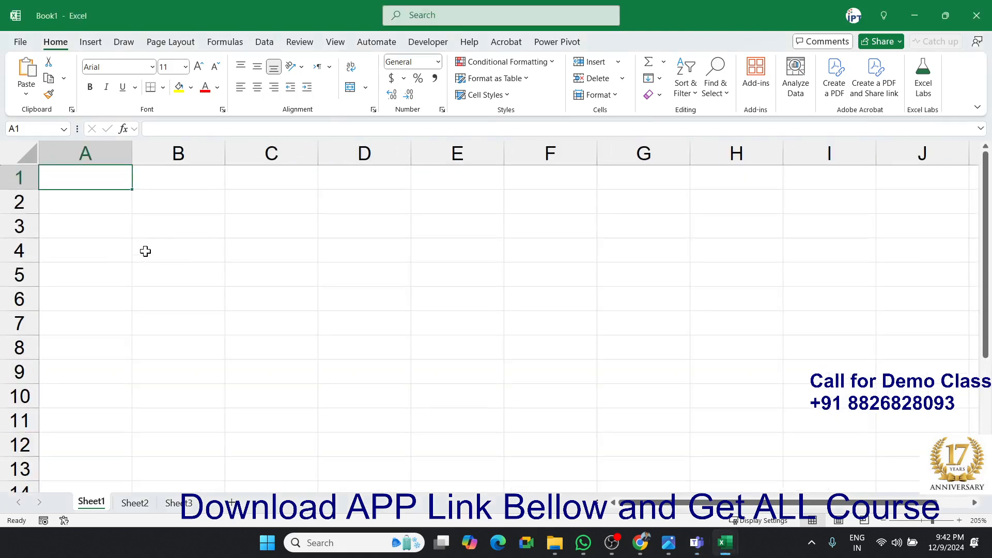
# Enter the numbers 1, 2, 3, 4, 5, 6, 7, 9 and 10 down column B in cells B3 to B11.
pyautogui.click(195, 222)
pyautogui.write('1')
pyautogui.press('Return')
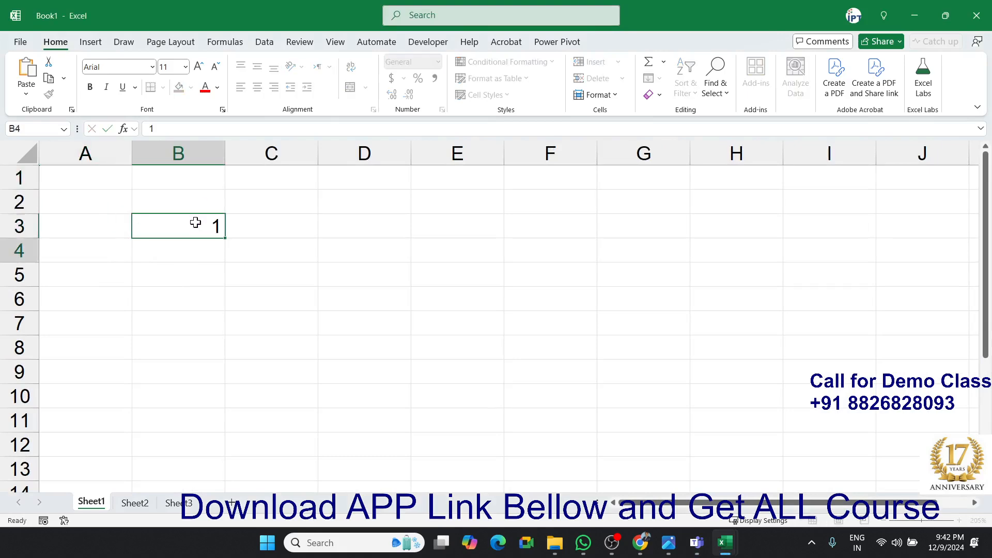
pyautogui.write('2')
pyautogui.press('Return')
pyautogui.write('3')
pyautogui.press('Return')
pyautogui.write('4')
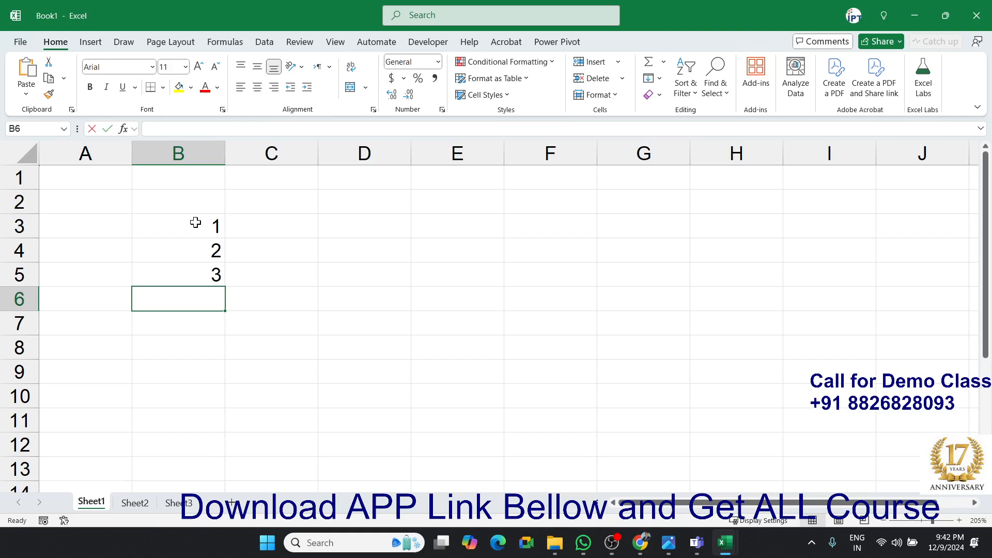
pyautogui.press('Return')
pyautogui.write('5')
pyautogui.press('Return')
pyautogui.write('6')
pyautogui.press('Return')
pyautogui.write('7')
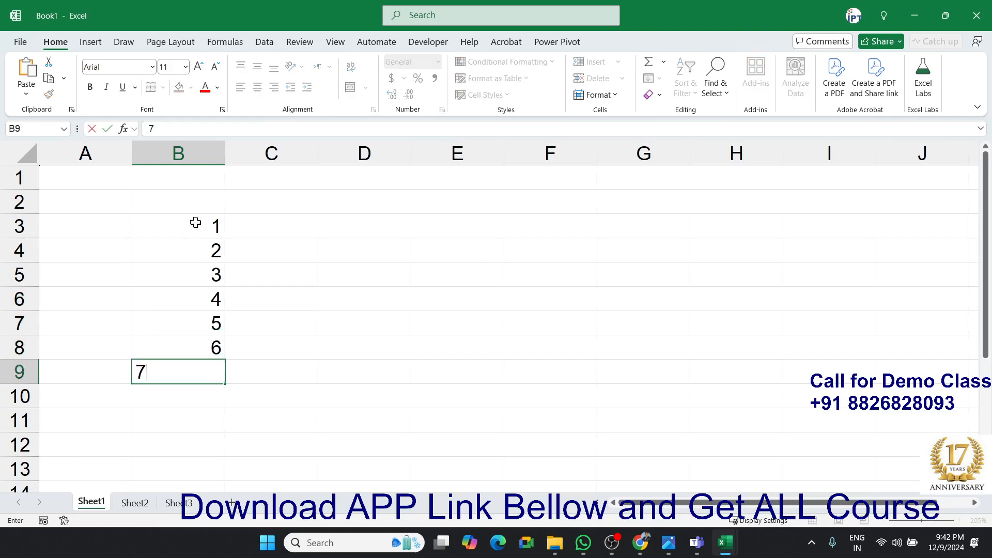
pyautogui.press('Return')
pyautogui.write('9')
pyautogui.press('Return')
pyautogui.write('1')
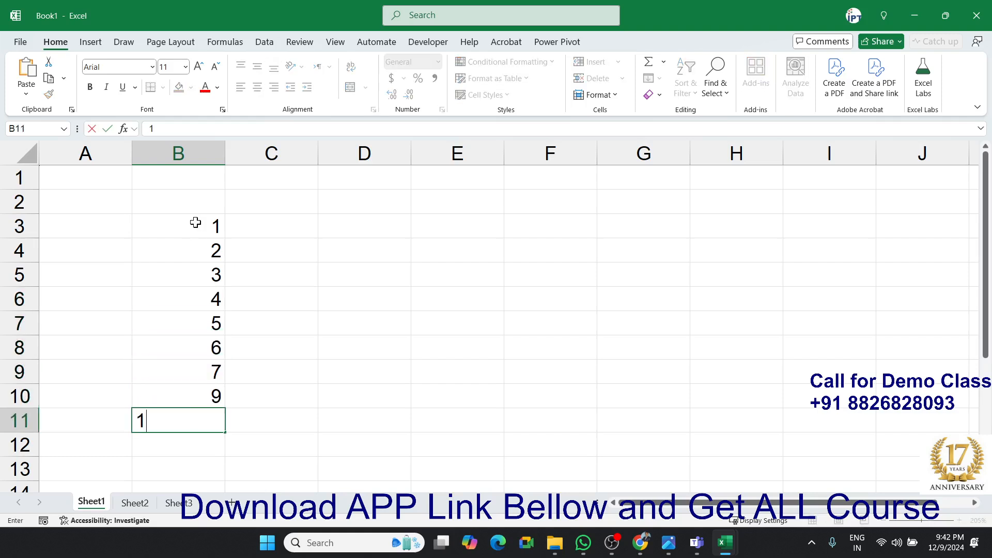
pyautogui.write('0')
pyautogui.hotkey('ctrl', 'Return')
# Enter the numbers 5, 6, 9, 10 and 13 across row 3 in cells C3 to G3.
pyautogui.hotkey('ctrl', 'Up')
pyautogui.press('Up')
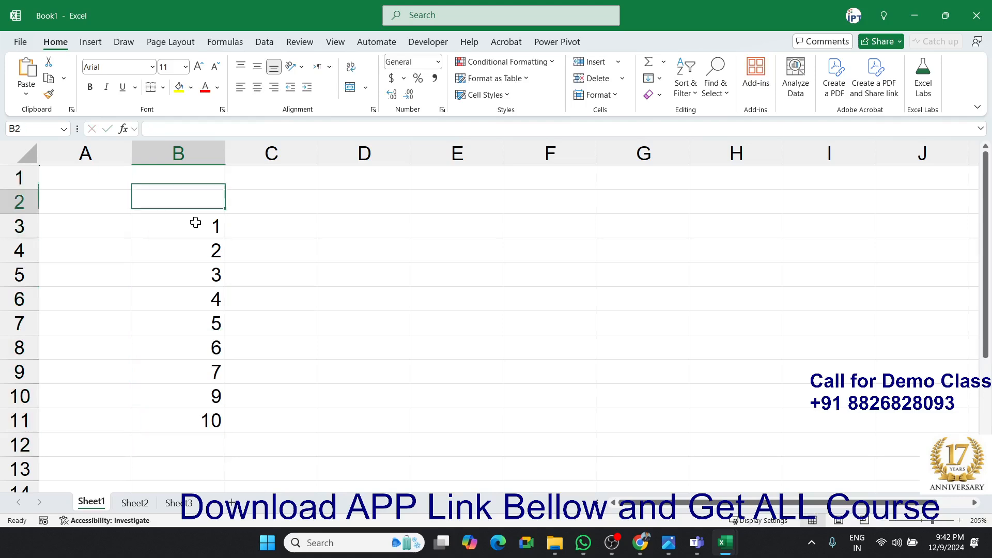
pyautogui.press('Right')
pyautogui.press('Down')
pyautogui.write('5')
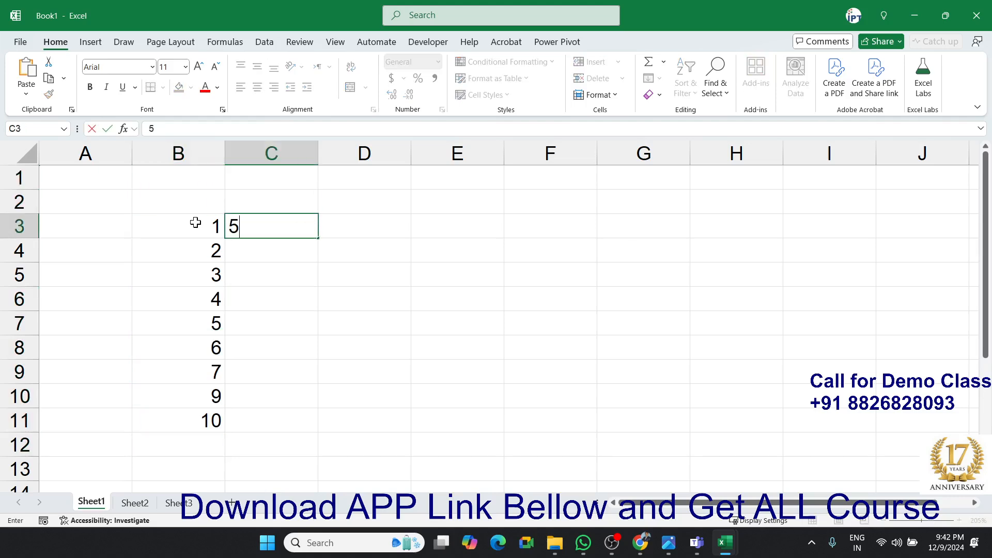
pyautogui.press('Tab')
pyautogui.write('6')
pyautogui.press('Tab')
pyautogui.write('9')
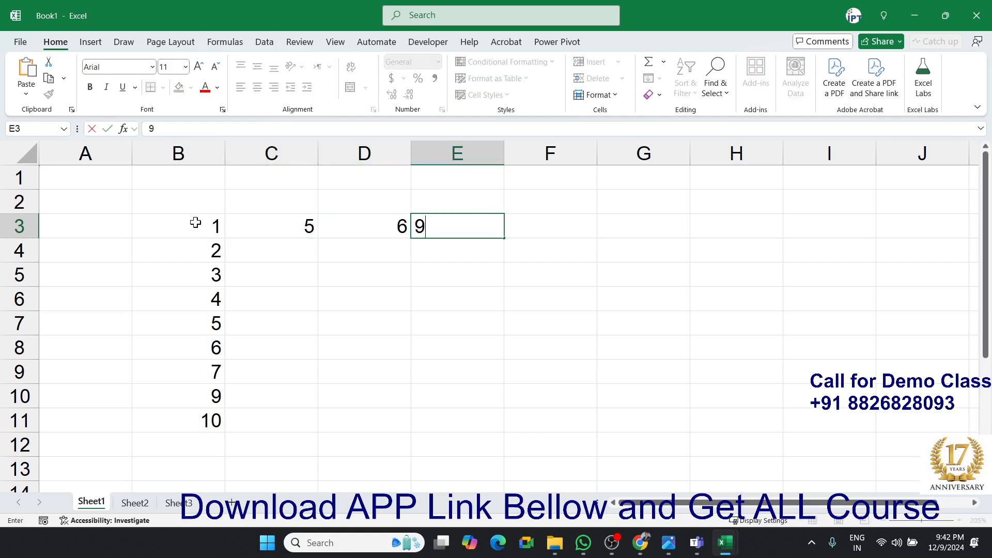
pyautogui.press('Tab')
pyautogui.write('10')
pyautogui.press('Tab')
pyautogui.write('2')
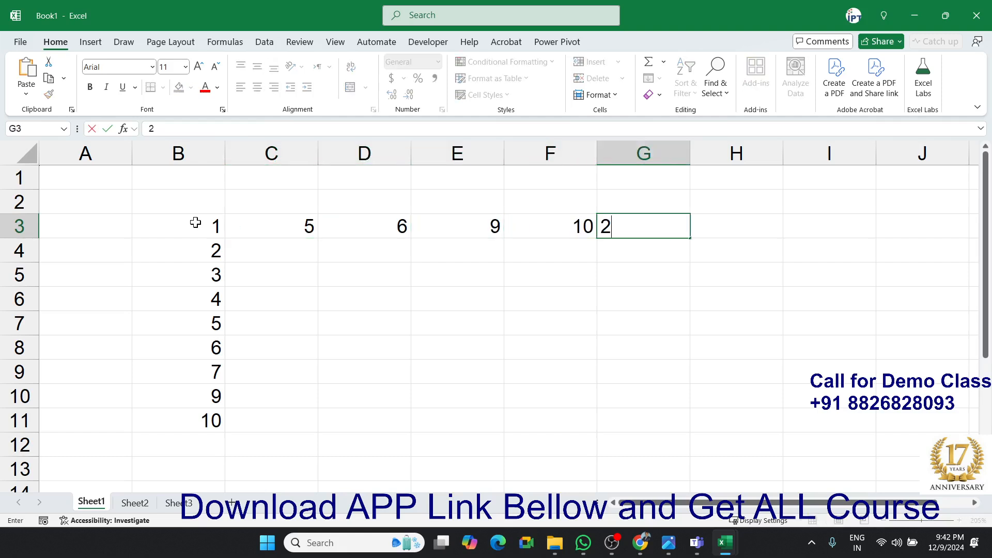
pyautogui.press('Escape')
pyautogui.write('13')
pyautogui.press('Return')
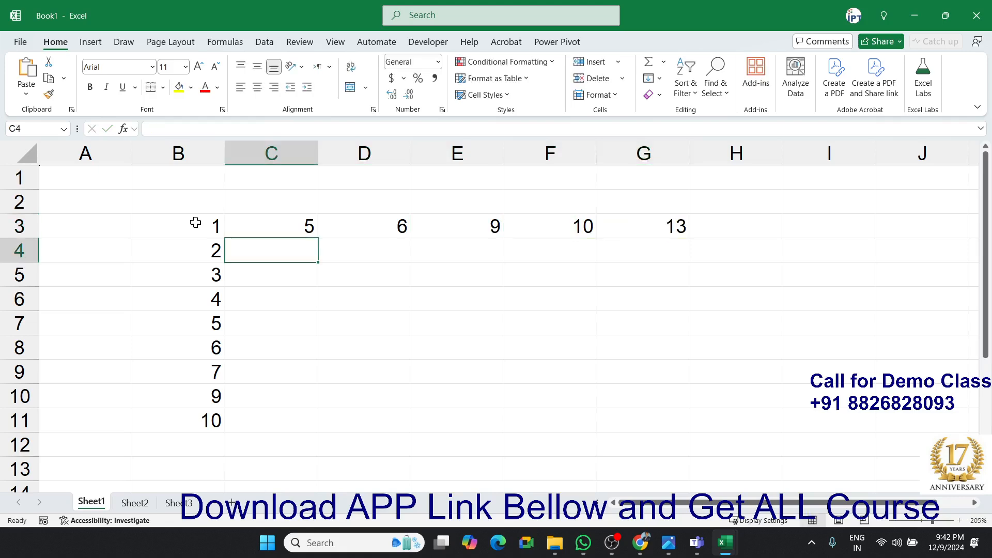
# Enter the formula =C3*B4 in cell C4.
pyautogui.write('=')
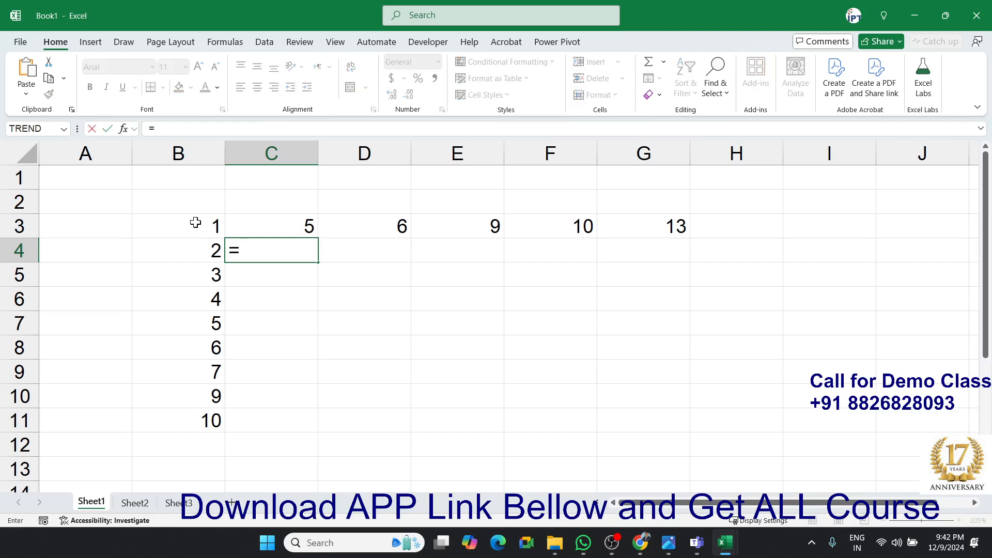
pyautogui.press('Up')
pyautogui.write('*')
pyautogui.press('Left')
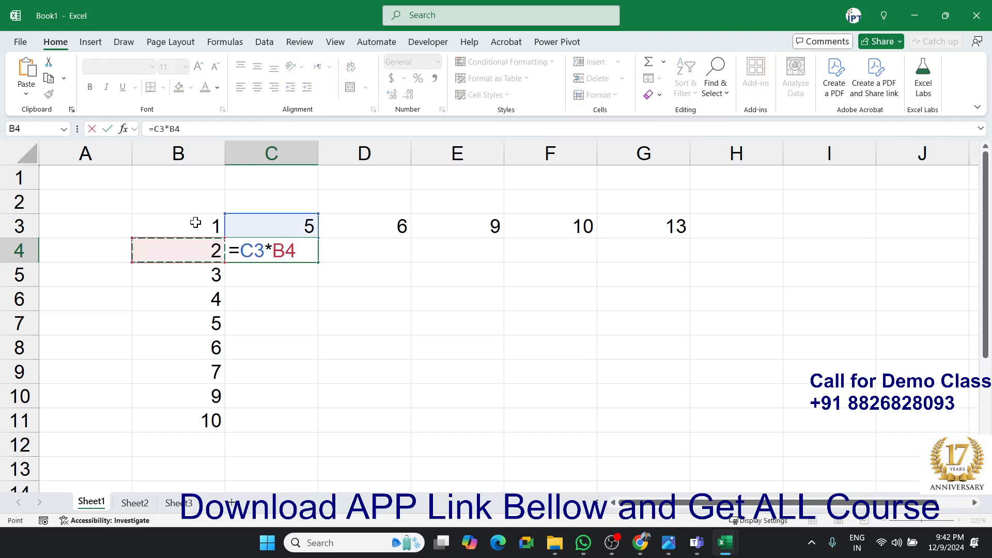
pyautogui.press('Return')
# Enter the formula =C3*B5 in cell C5.
pyautogui.write('=')
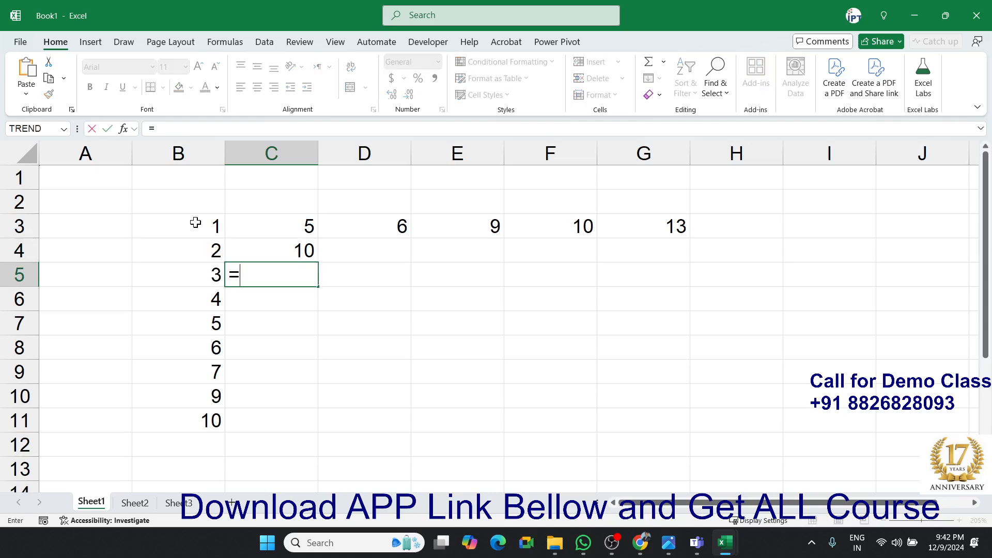
pyautogui.press('Up')
pyautogui.press('Up')
pyautogui.write('*')
pyautogui.press('Left')
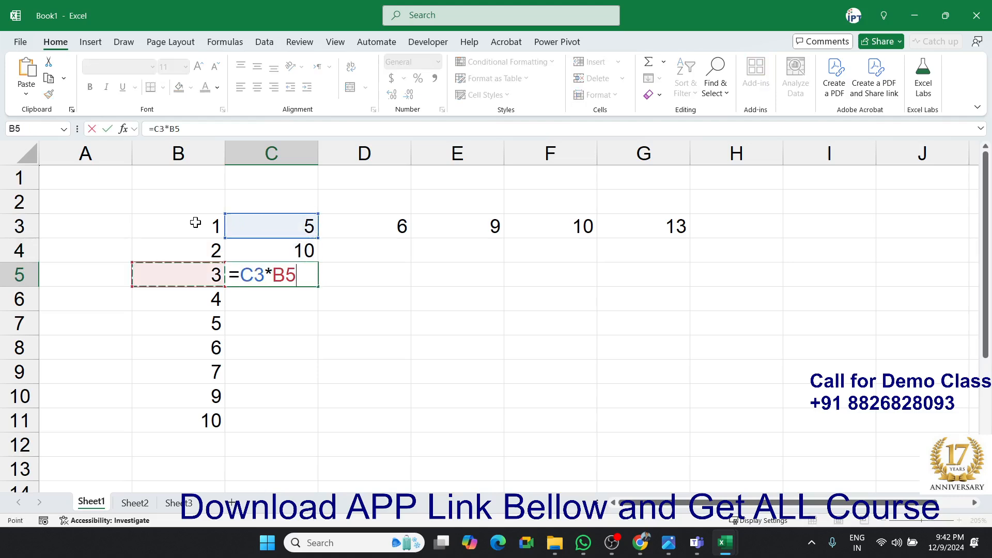
pyautogui.press('Return')
# Enter the formula =B6*C2 in cell C6.
pyautogui.write('=')
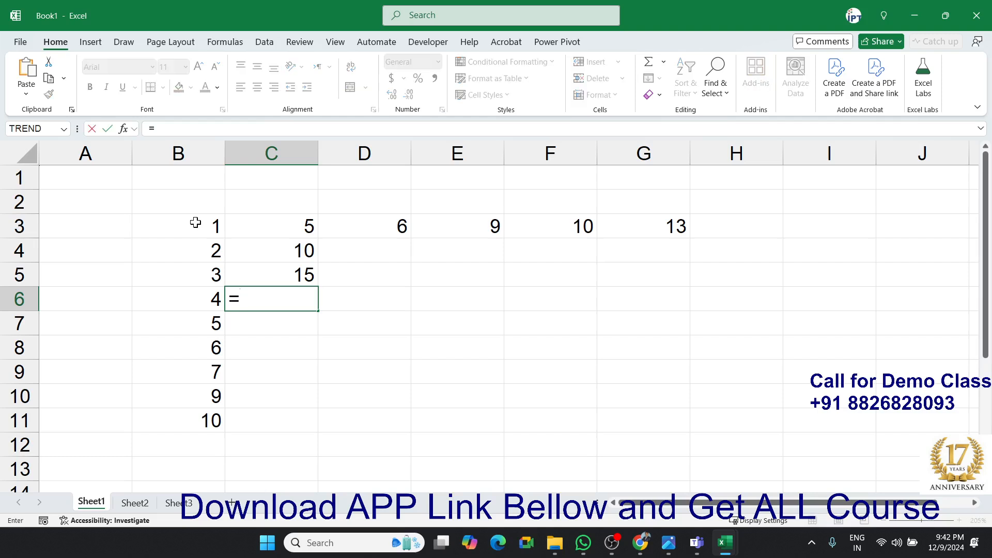
pyautogui.press('Left')
pyautogui.write('*')
pyautogui.press('Up')
pyautogui.press('Up')
pyautogui.press('Up')
pyautogui.press('Up')
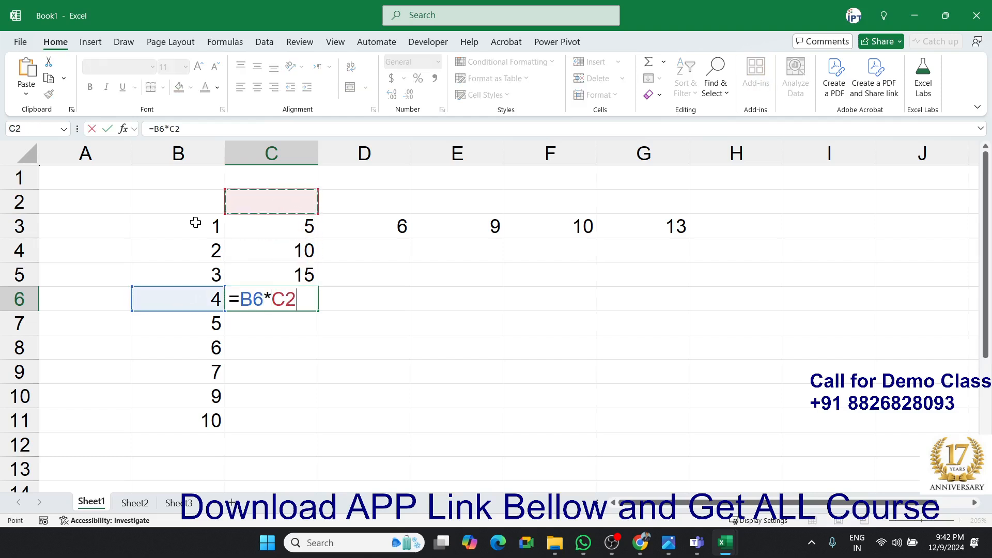
pyautogui.press('Return')
# Clear the manually entered formulas from cells C5 and C6.
pyautogui.press('Up')
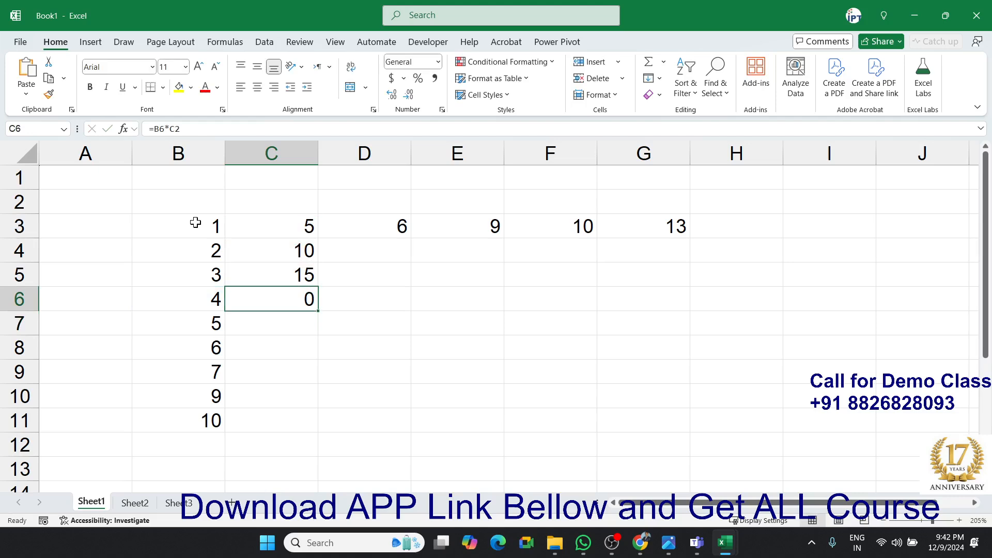
pyautogui.press('Up')
pyautogui.hotkey('shift', 'Down')
pyautogui.press('Delete')
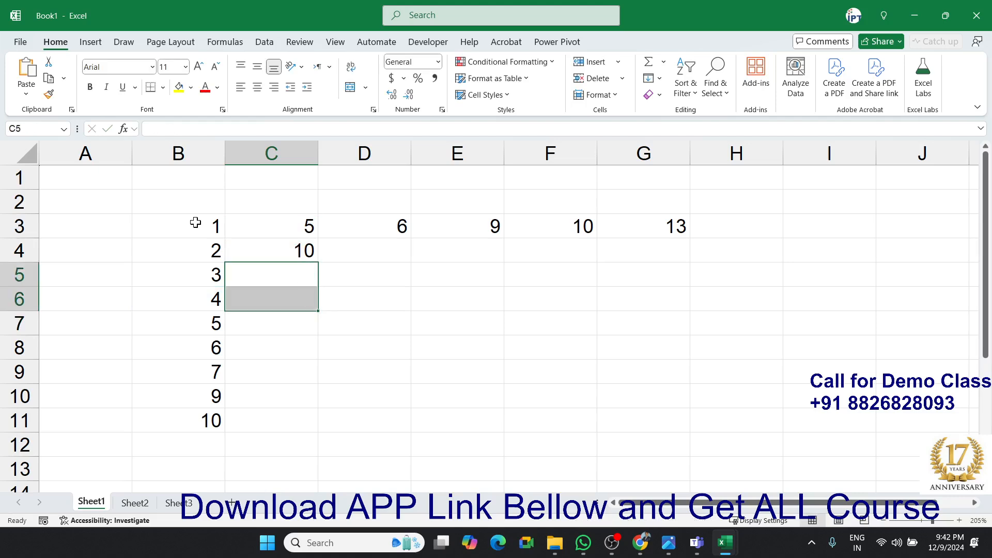
# Fill the formula in C4 down to C5 and select the copied cell.
pyautogui.press('Up')
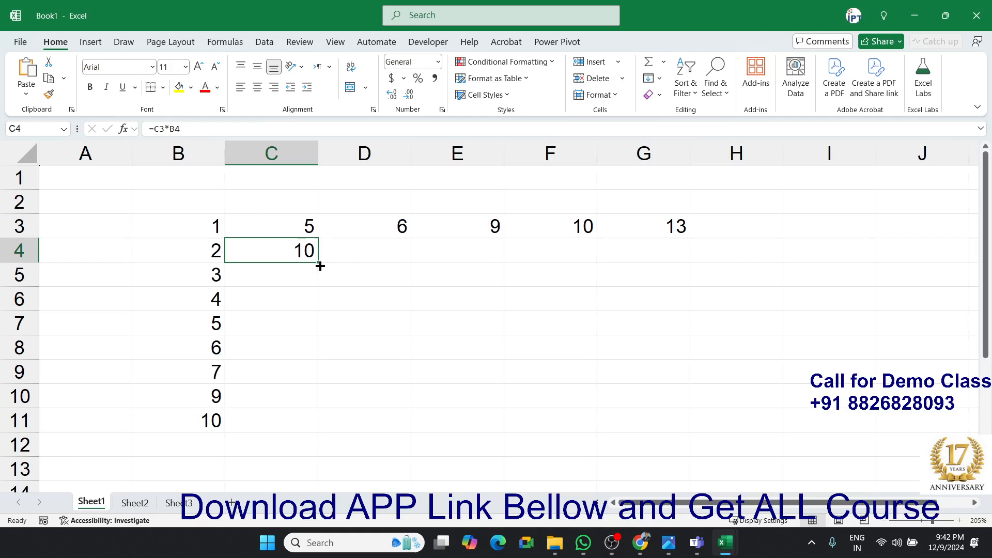
pyautogui.moveTo(318, 262); pyautogui.dragTo(319, 279)
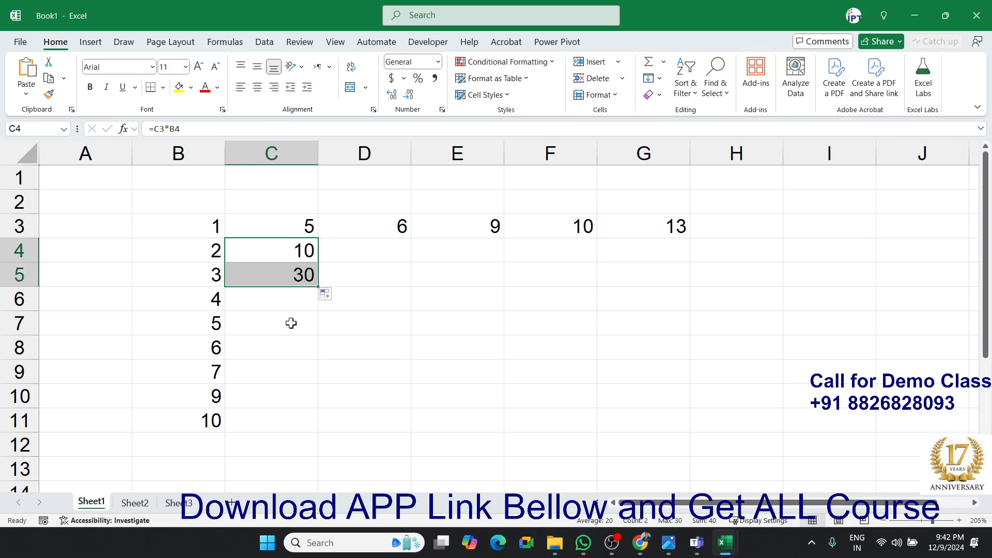
pyautogui.click(289, 280)
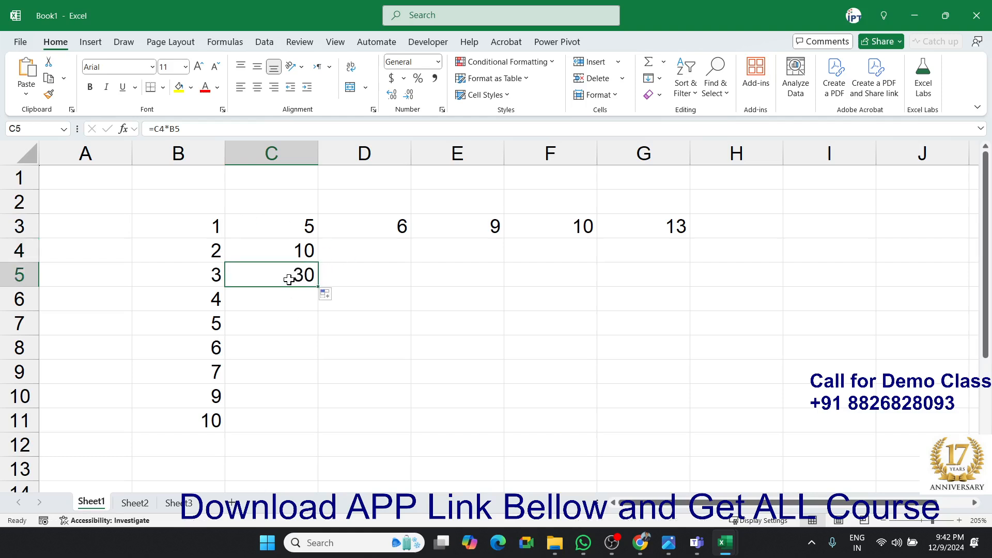
# Edit C5's formula by moving its first reference back and forth between C3 and C4, and keep C4.
pyautogui.doubleClick(288, 280)
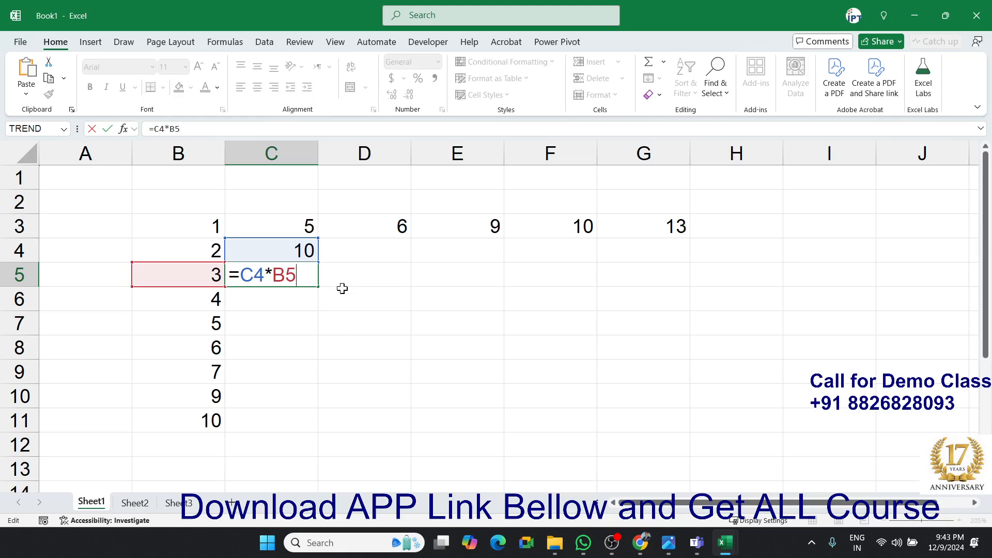
pyautogui.click(290, 227)
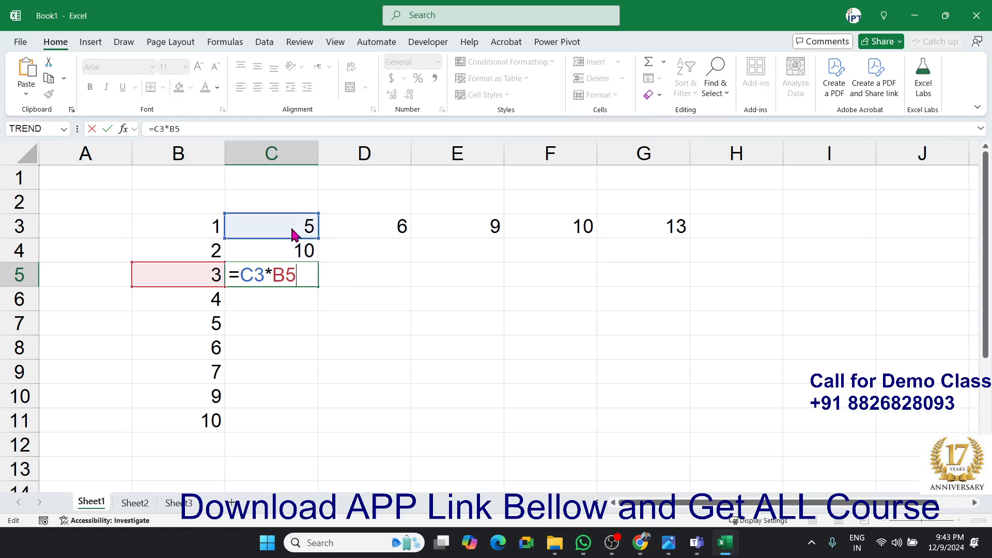
pyautogui.click(290, 248)
pyautogui.click(292, 234)
pyautogui.click(287, 247)
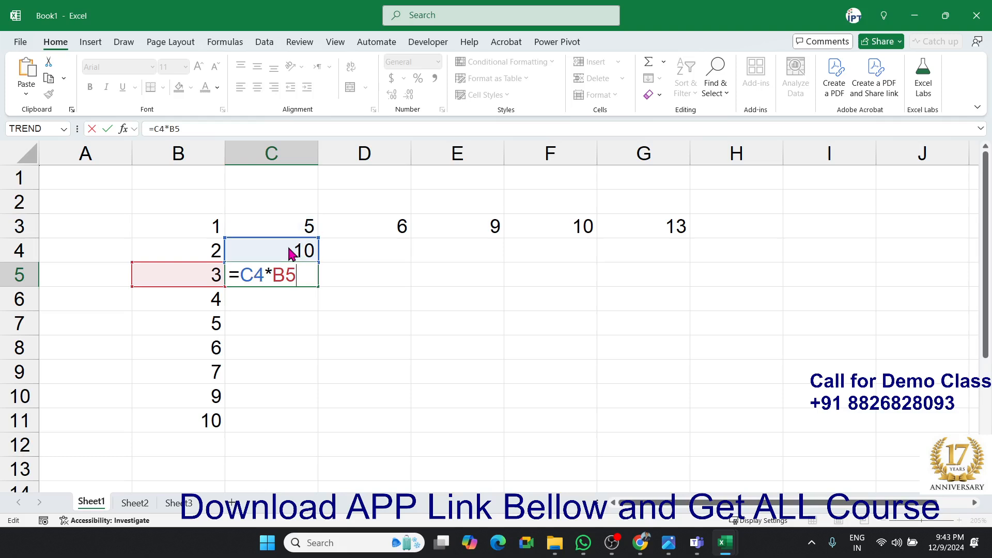
pyautogui.click(288, 235)
pyautogui.click(288, 247)
pyautogui.click(288, 236)
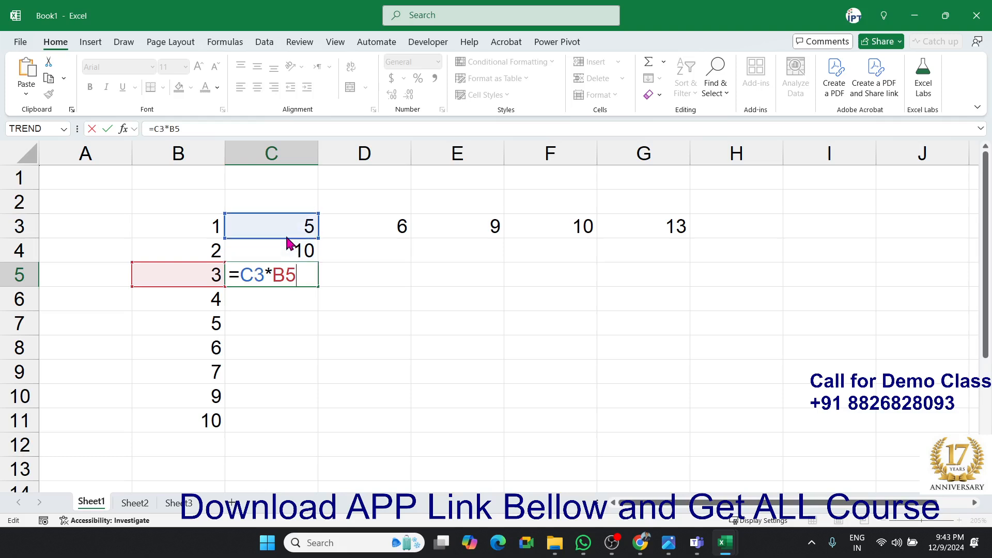
pyautogui.click(287, 241)
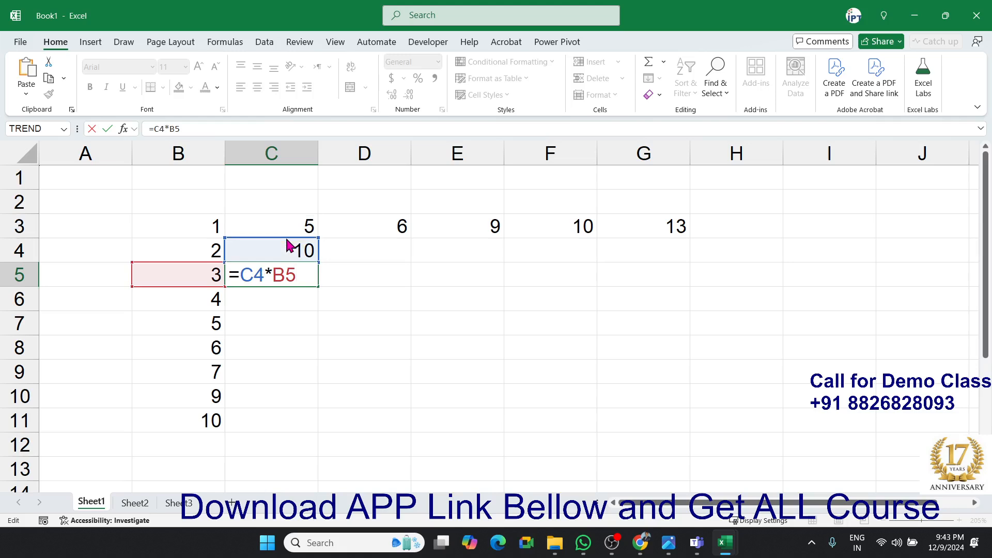
pyautogui.hotkey('ctrl', 'Return')
# Lock row 3 in C4's formula to make it =C$3*B4, and fill it down through C11.
pyautogui.click(287, 246)
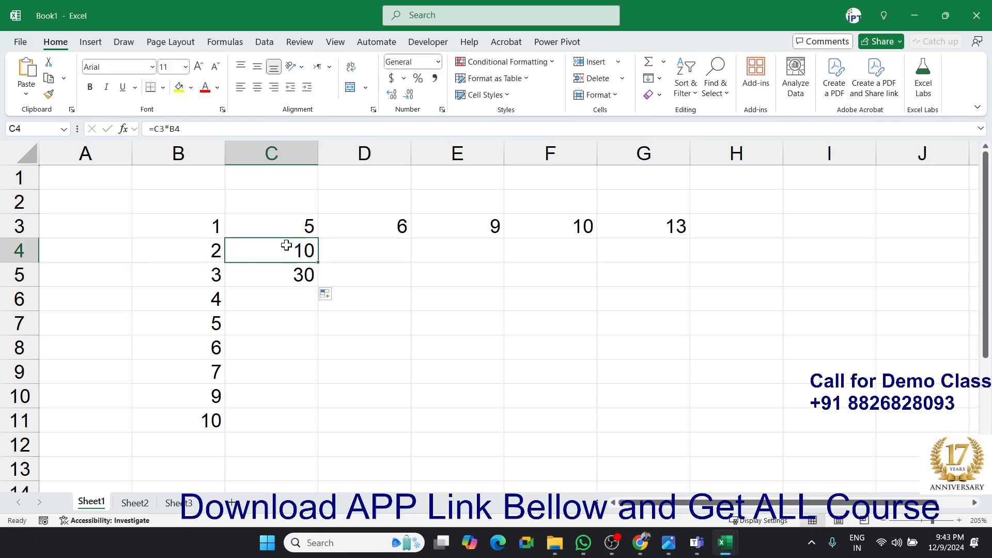
pyautogui.doubleClick(287, 245)
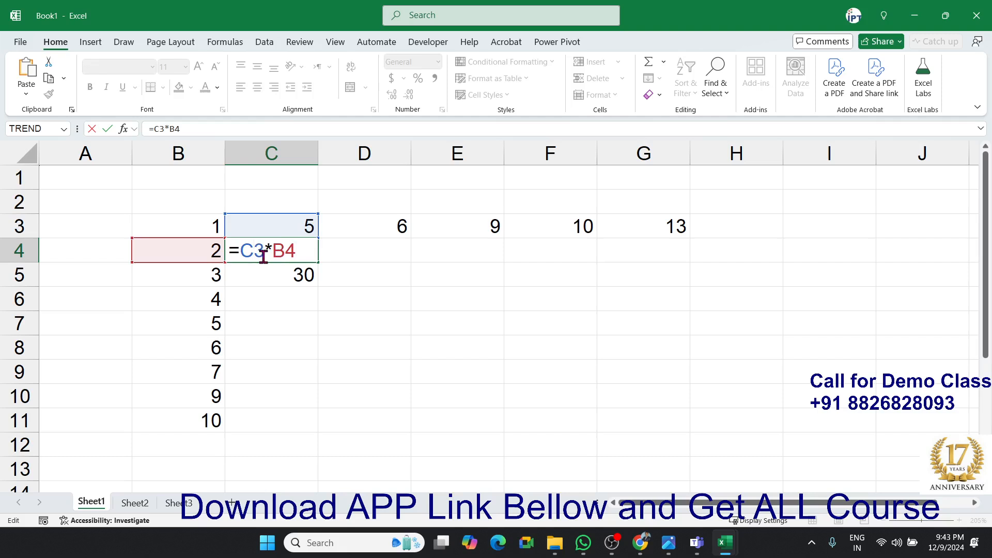
pyautogui.press('Return')
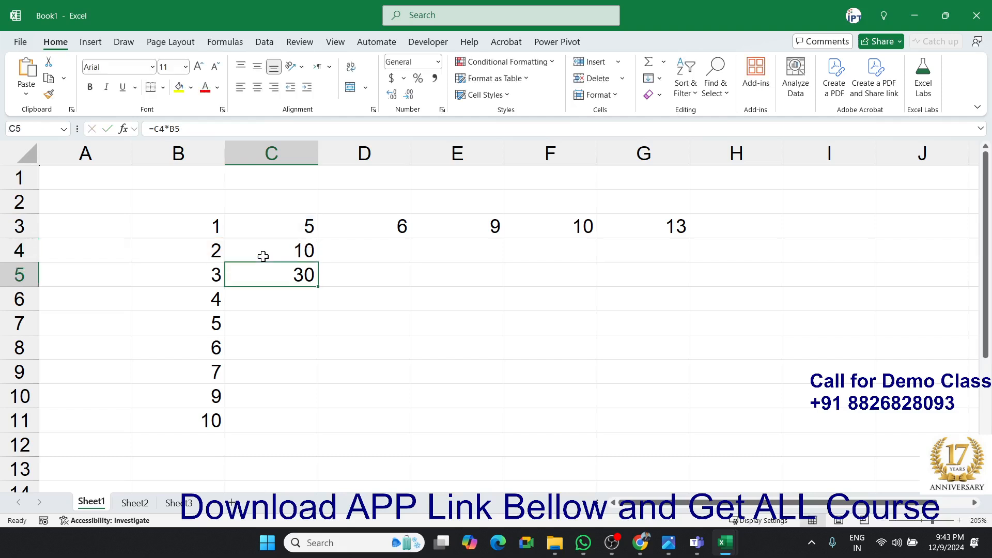
pyautogui.click(270, 249)
pyautogui.moveTo(317, 262); pyautogui.dragTo(313, 421)
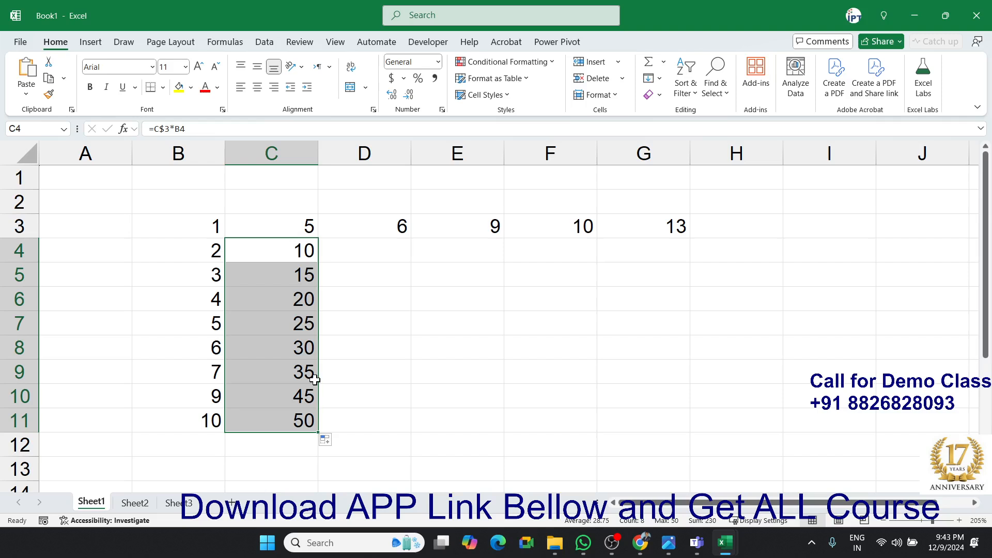
# Copy C4's formula across to D4 and try moving its second reference from C4 to B4.
pyautogui.click(292, 250)
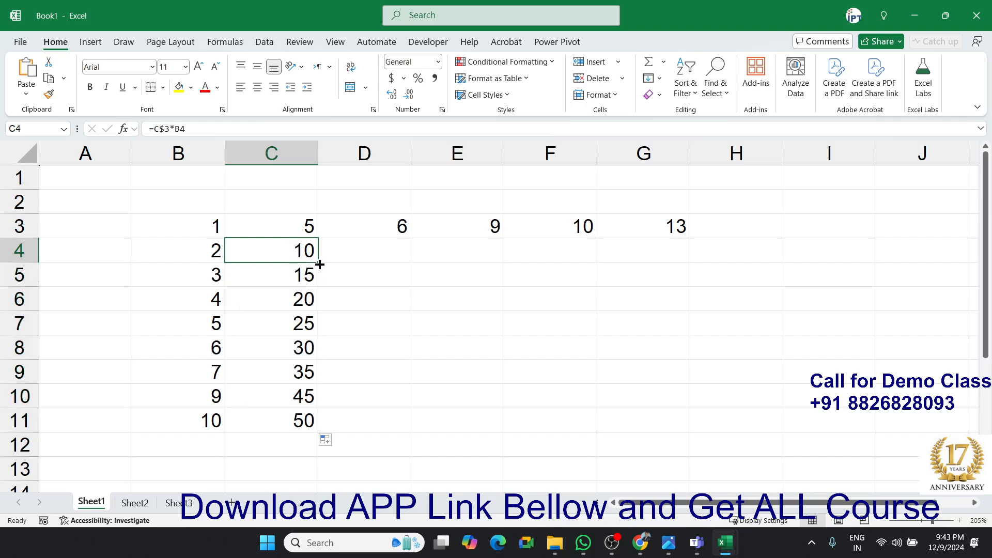
pyautogui.moveTo(319, 263); pyautogui.dragTo(375, 284)
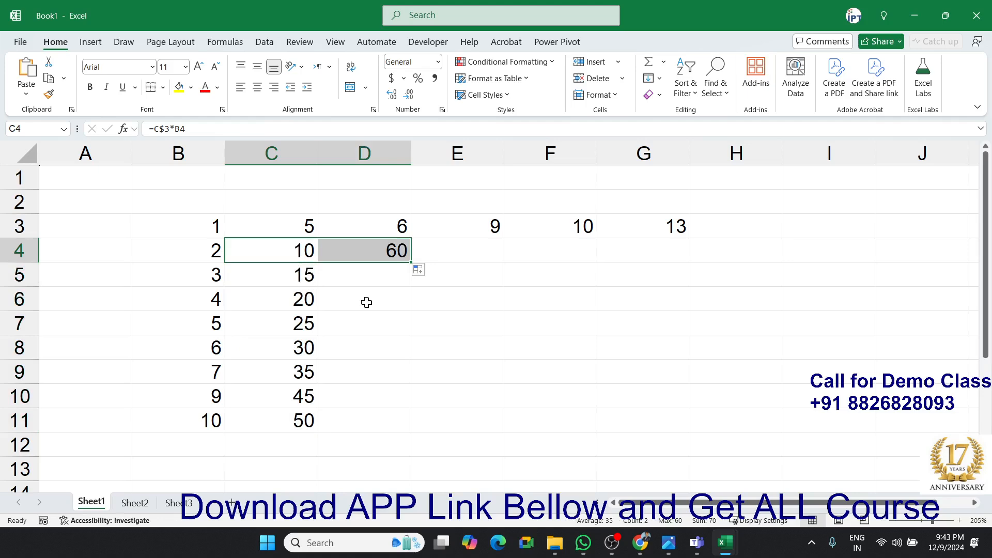
pyautogui.click(390, 249)
pyautogui.doubleClick(390, 249)
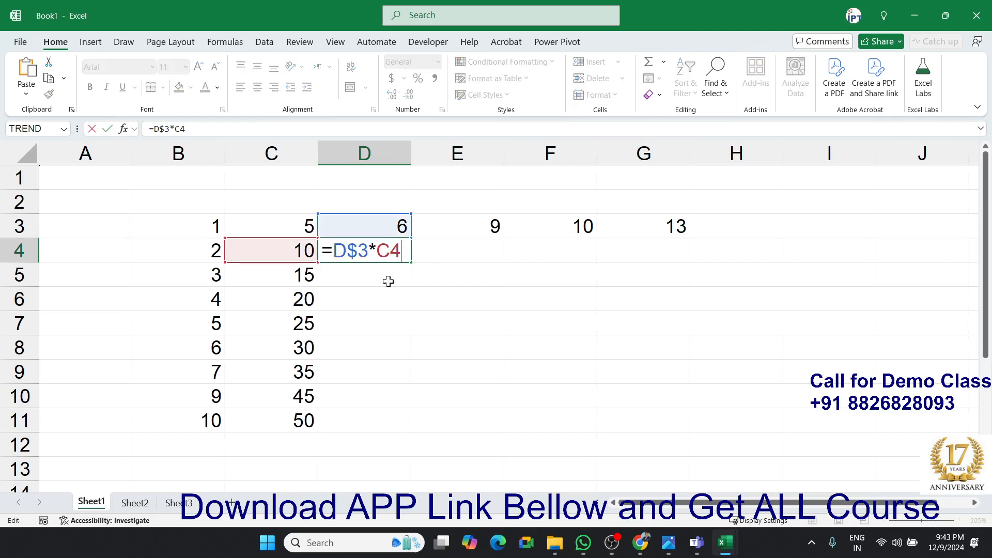
pyautogui.moveTo(308, 264); pyautogui.dragTo(216, 261)
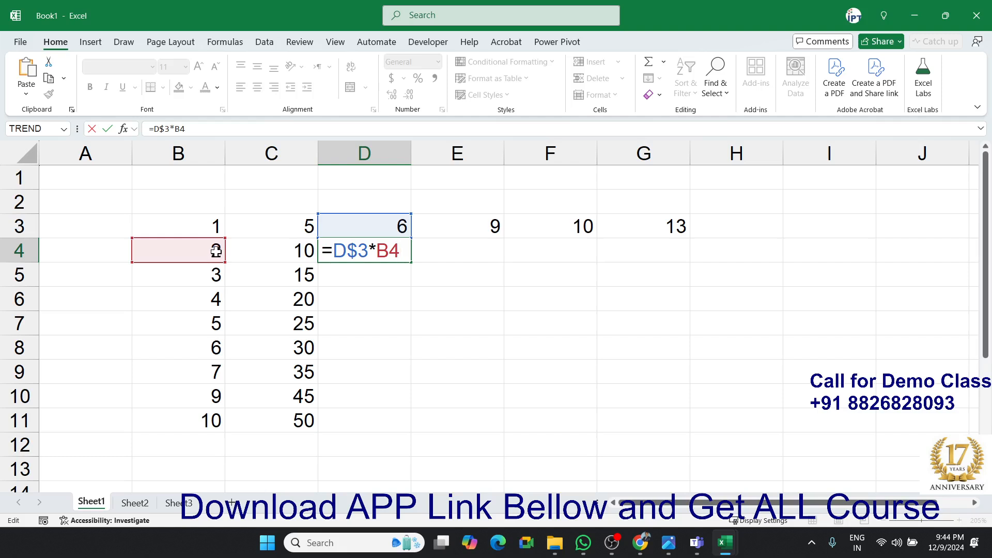
pyautogui.hotkey('ctrl', 'Return')
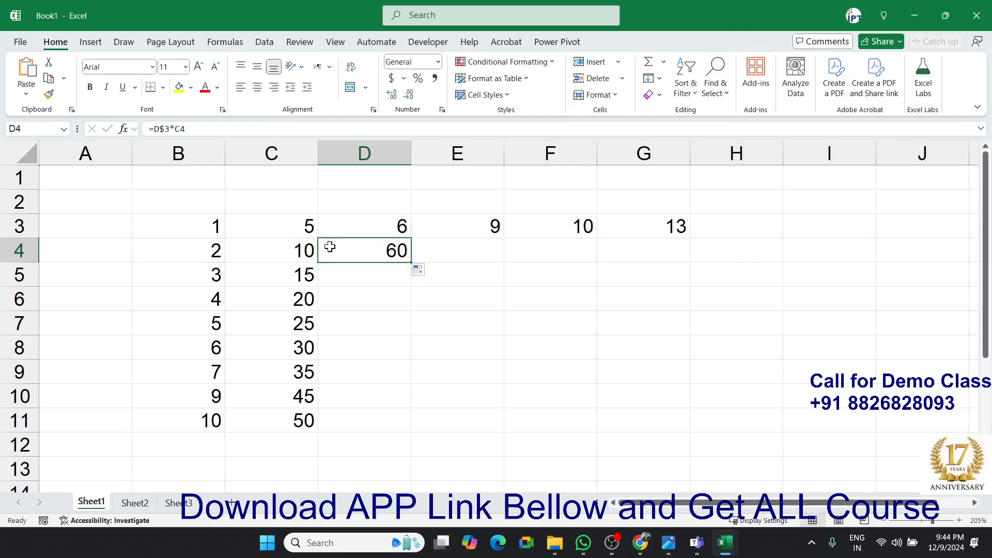
# Lock column B in C4's formula so that it reads =C$3*$B4.
pyautogui.click(301, 252)
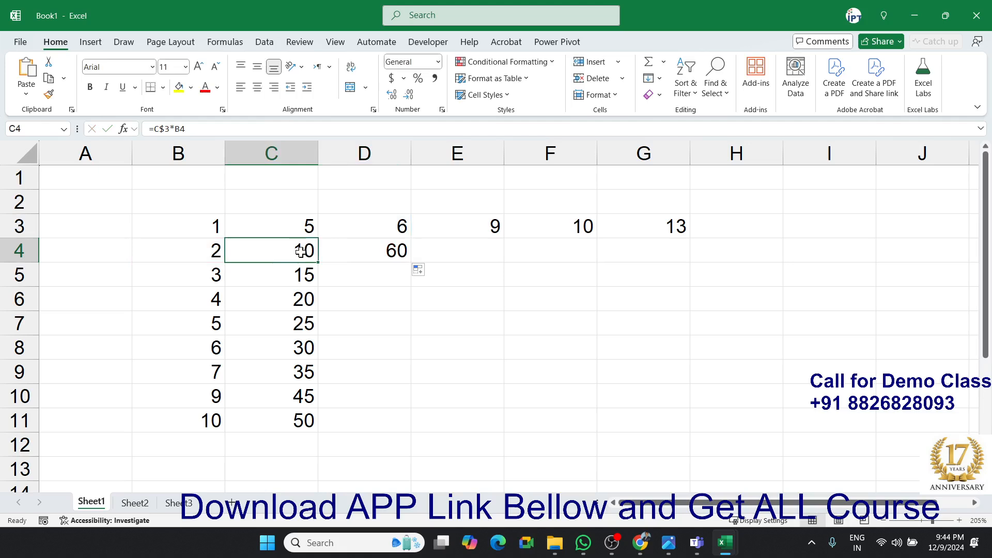
pyautogui.doubleClick(284, 248)
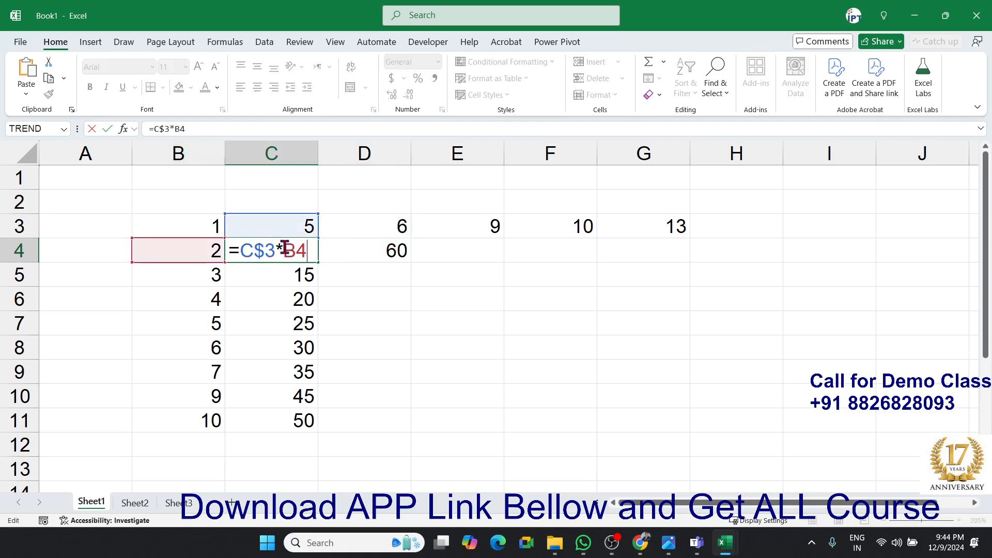
pyautogui.click(285, 248)
pyautogui.write('$')
pyautogui.press('Return')
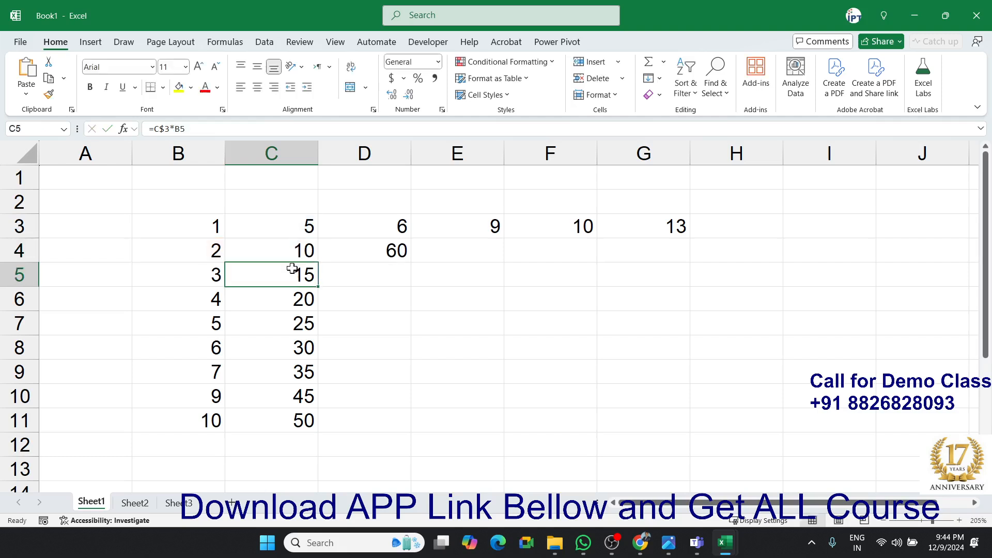
# Fill C4's formula across and down the whole multiplication grid, C4:G11.
pyautogui.click(302, 249)
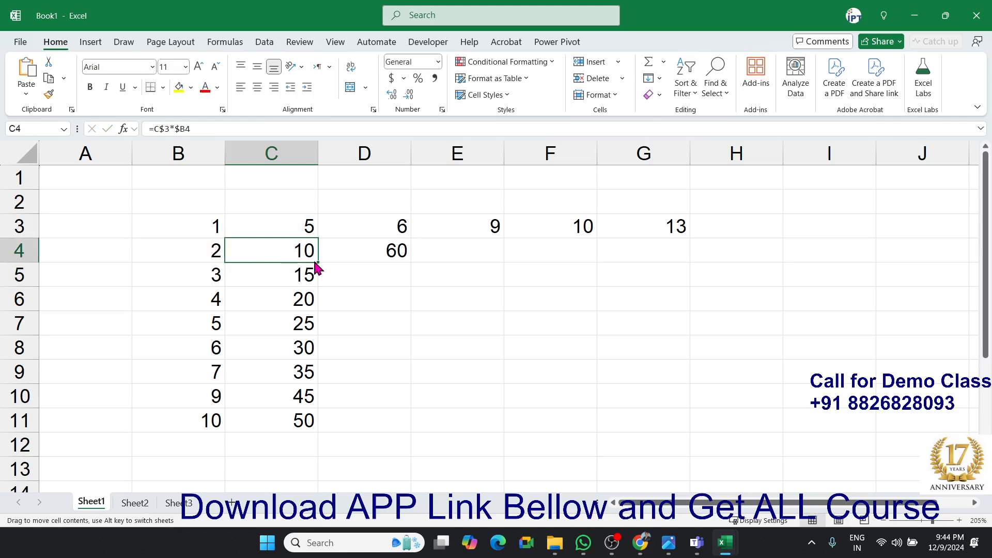
pyautogui.moveTo(317, 264); pyautogui.dragTo(691, 422)
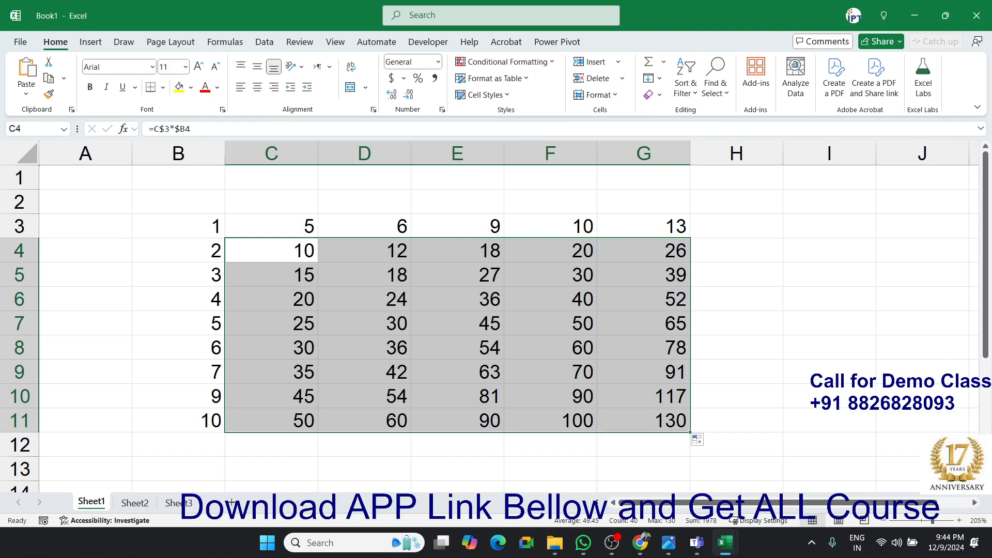
pyautogui.hotkey('alt', 'Tab')
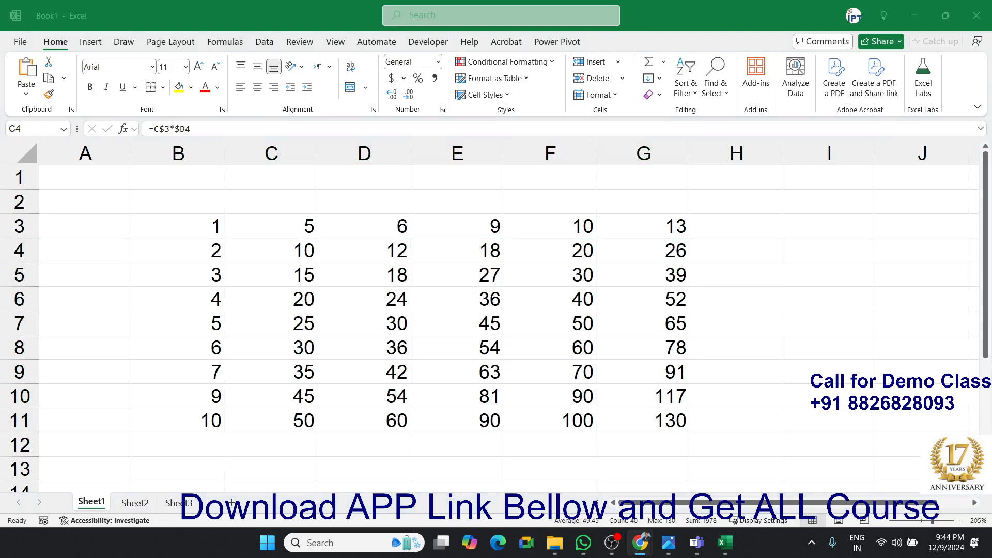